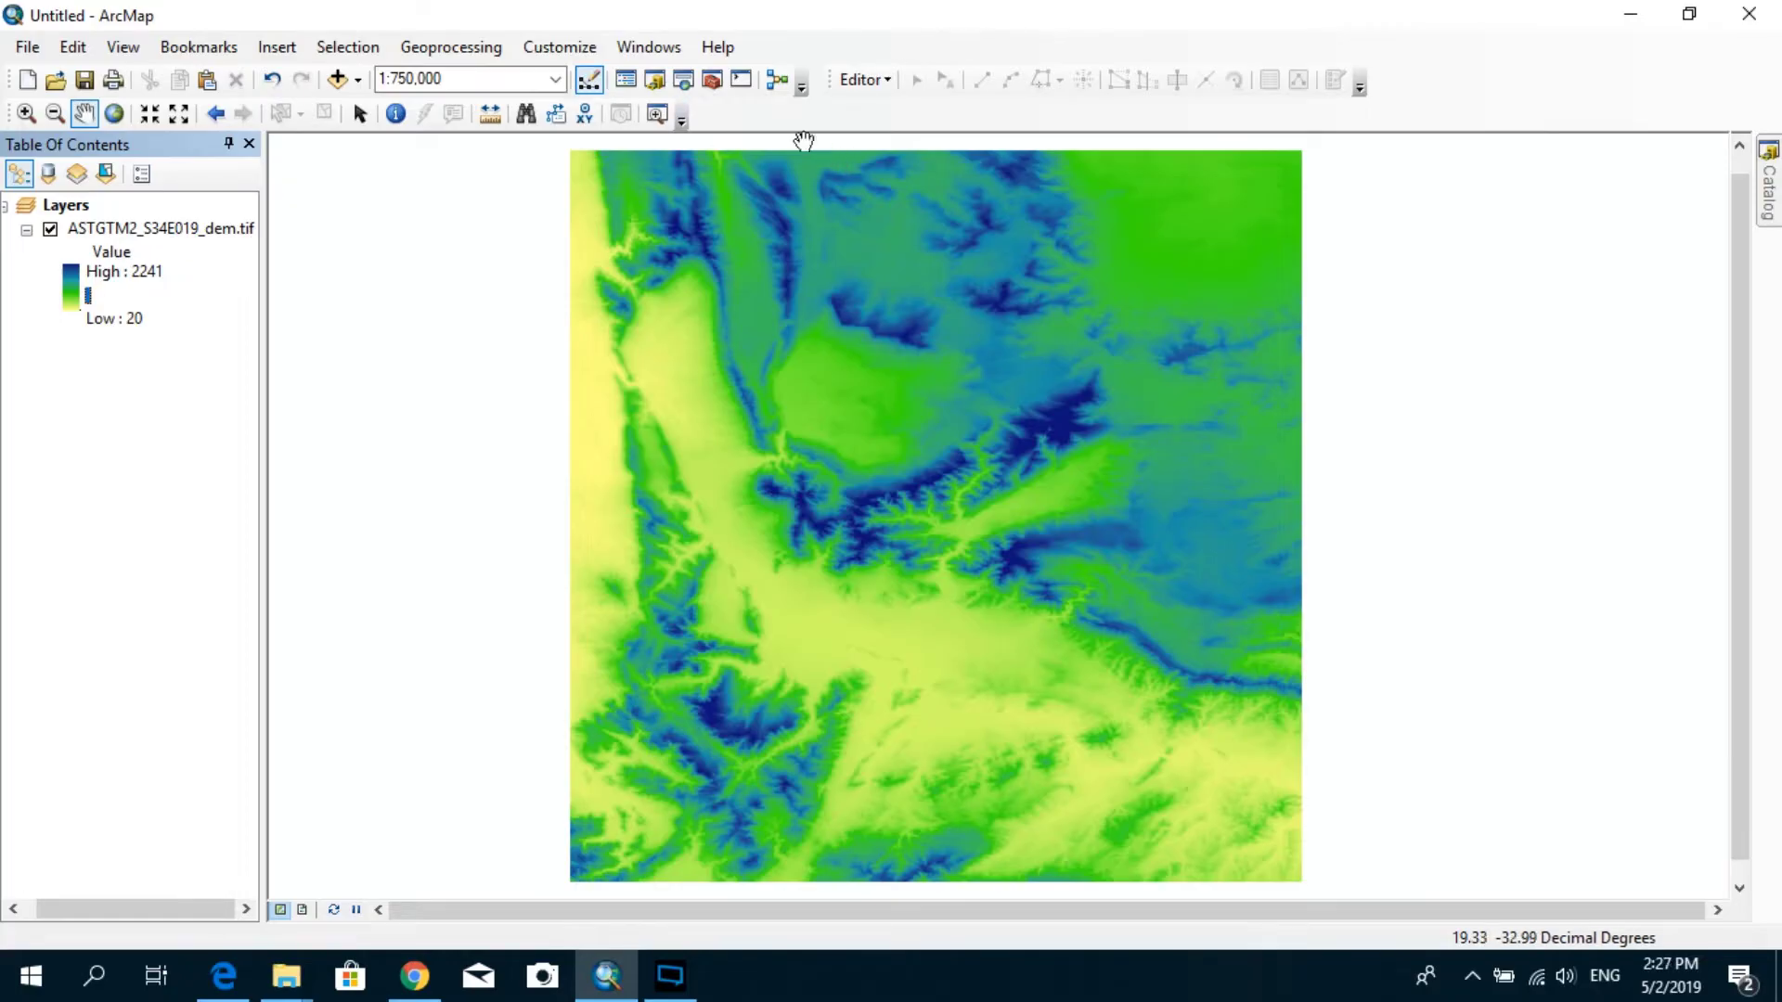
- Open ArcToolbox and expand Spatial Analyst Tools > Hydrology
click(714, 82)
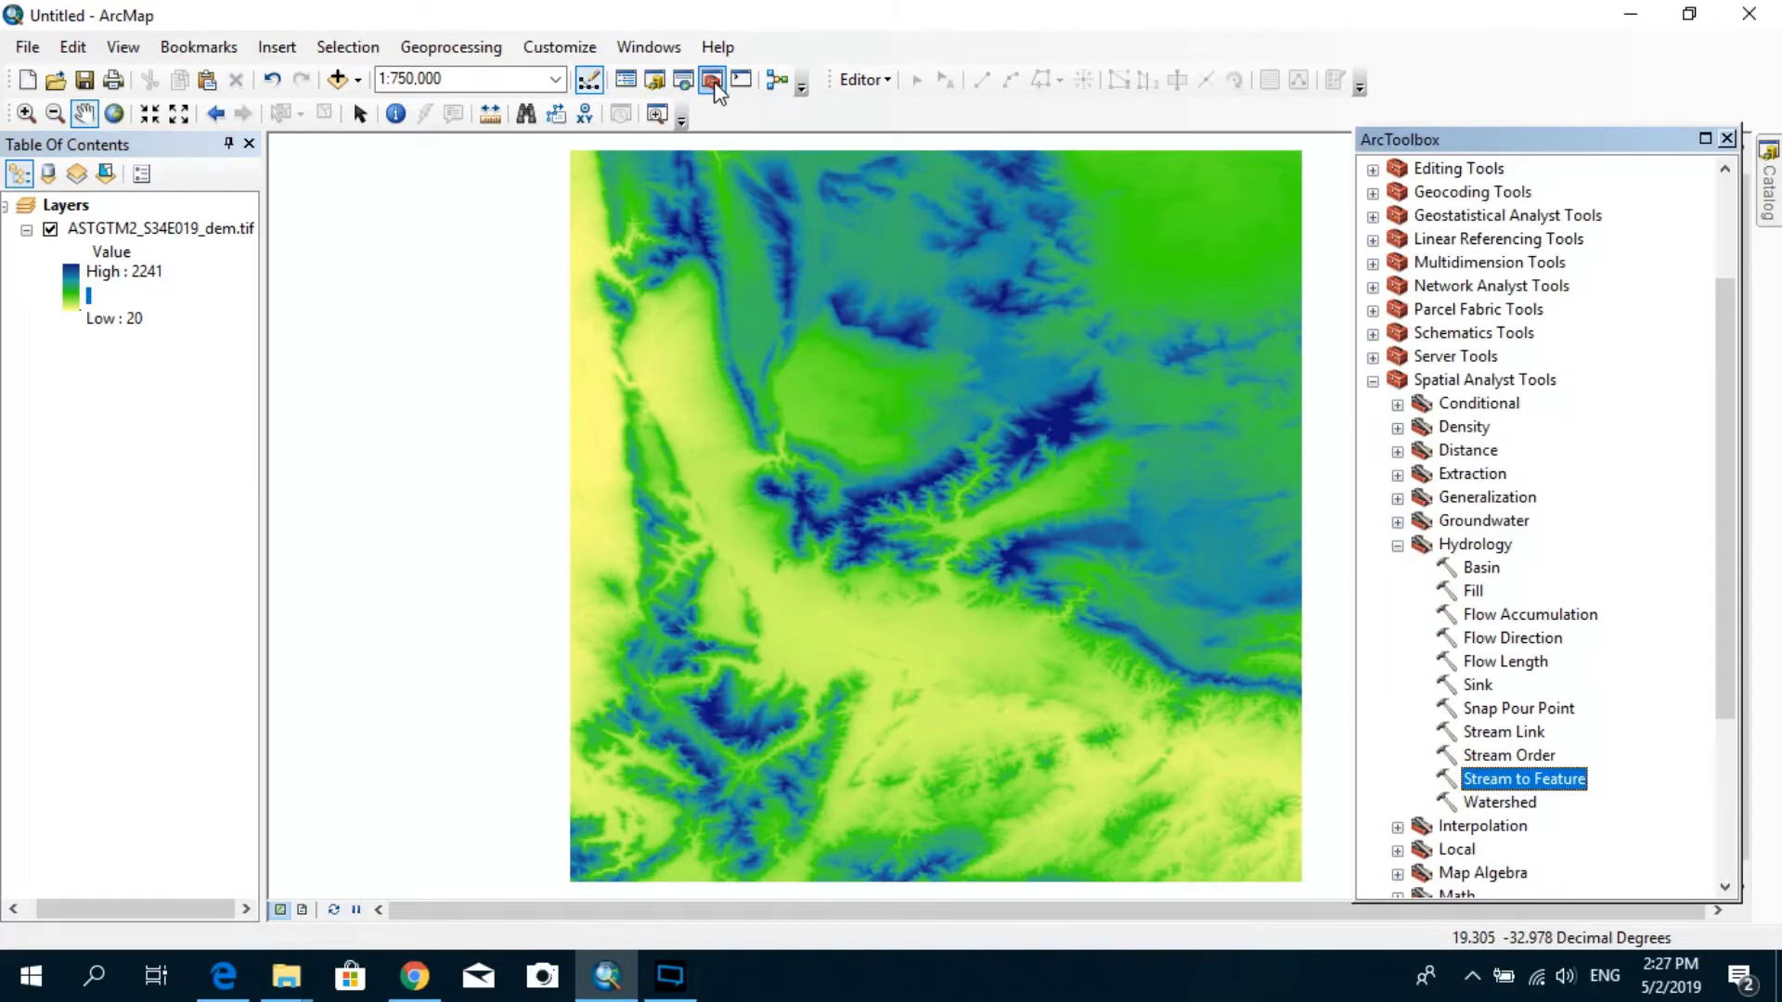
click(1474, 380)
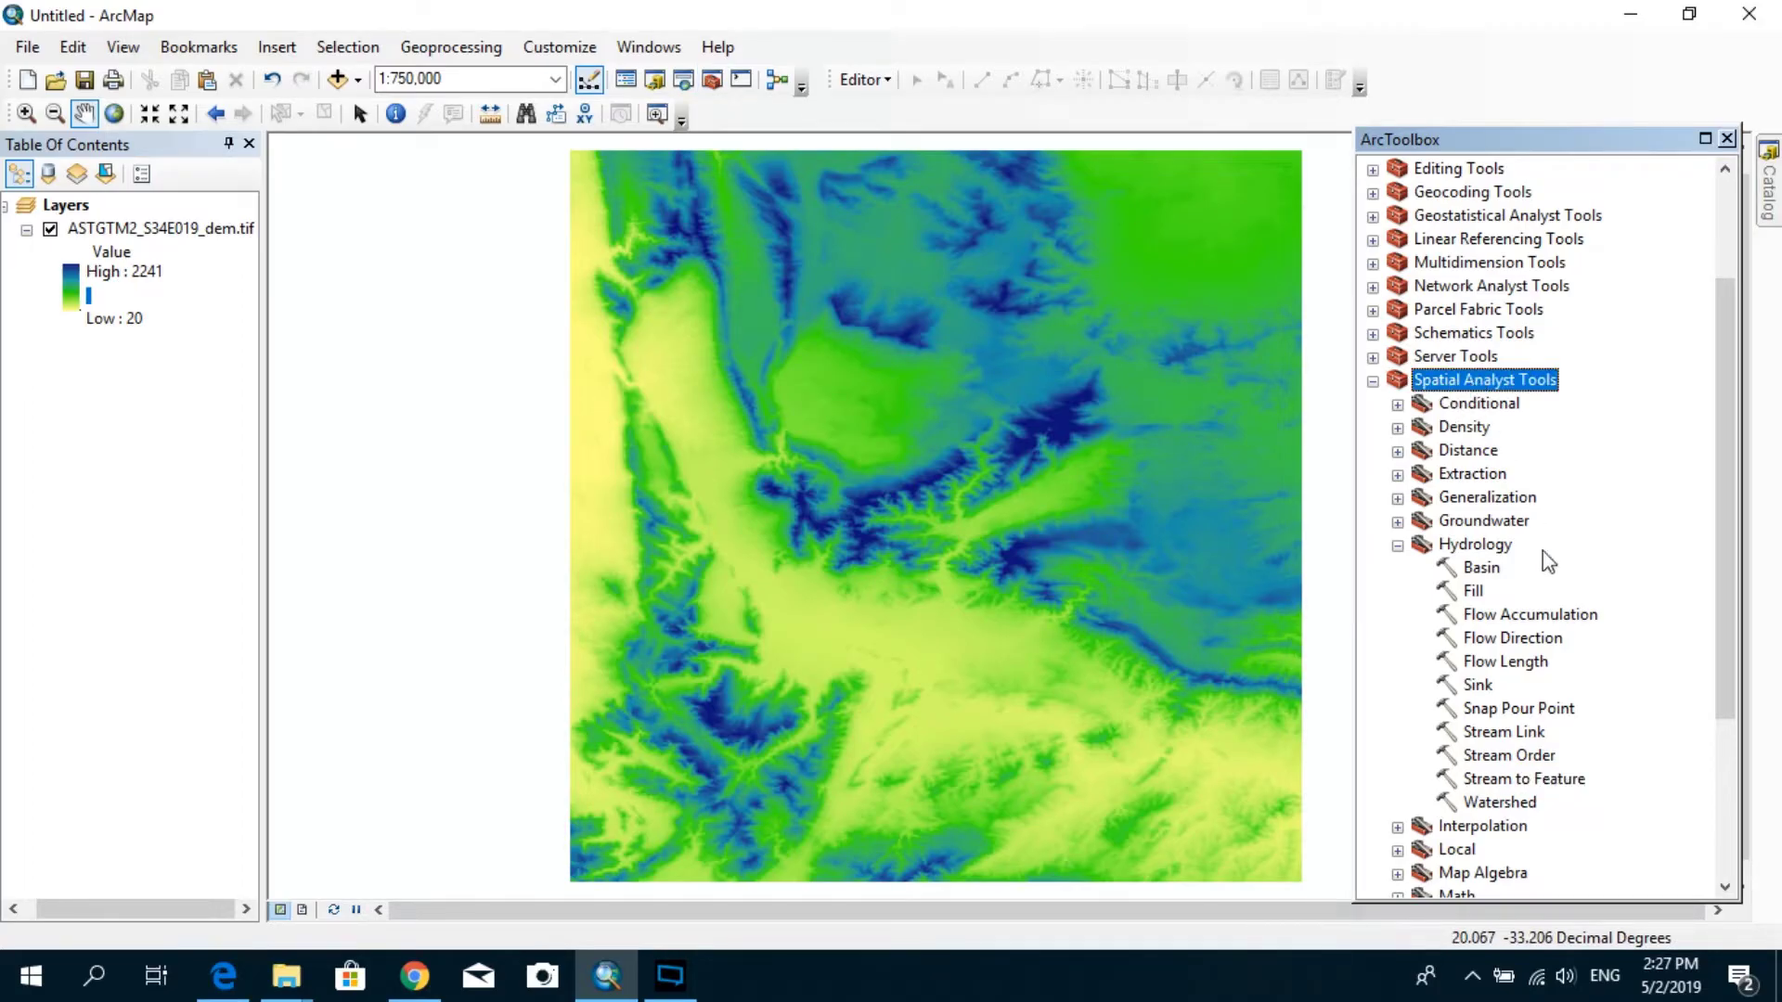
click(1480, 546)
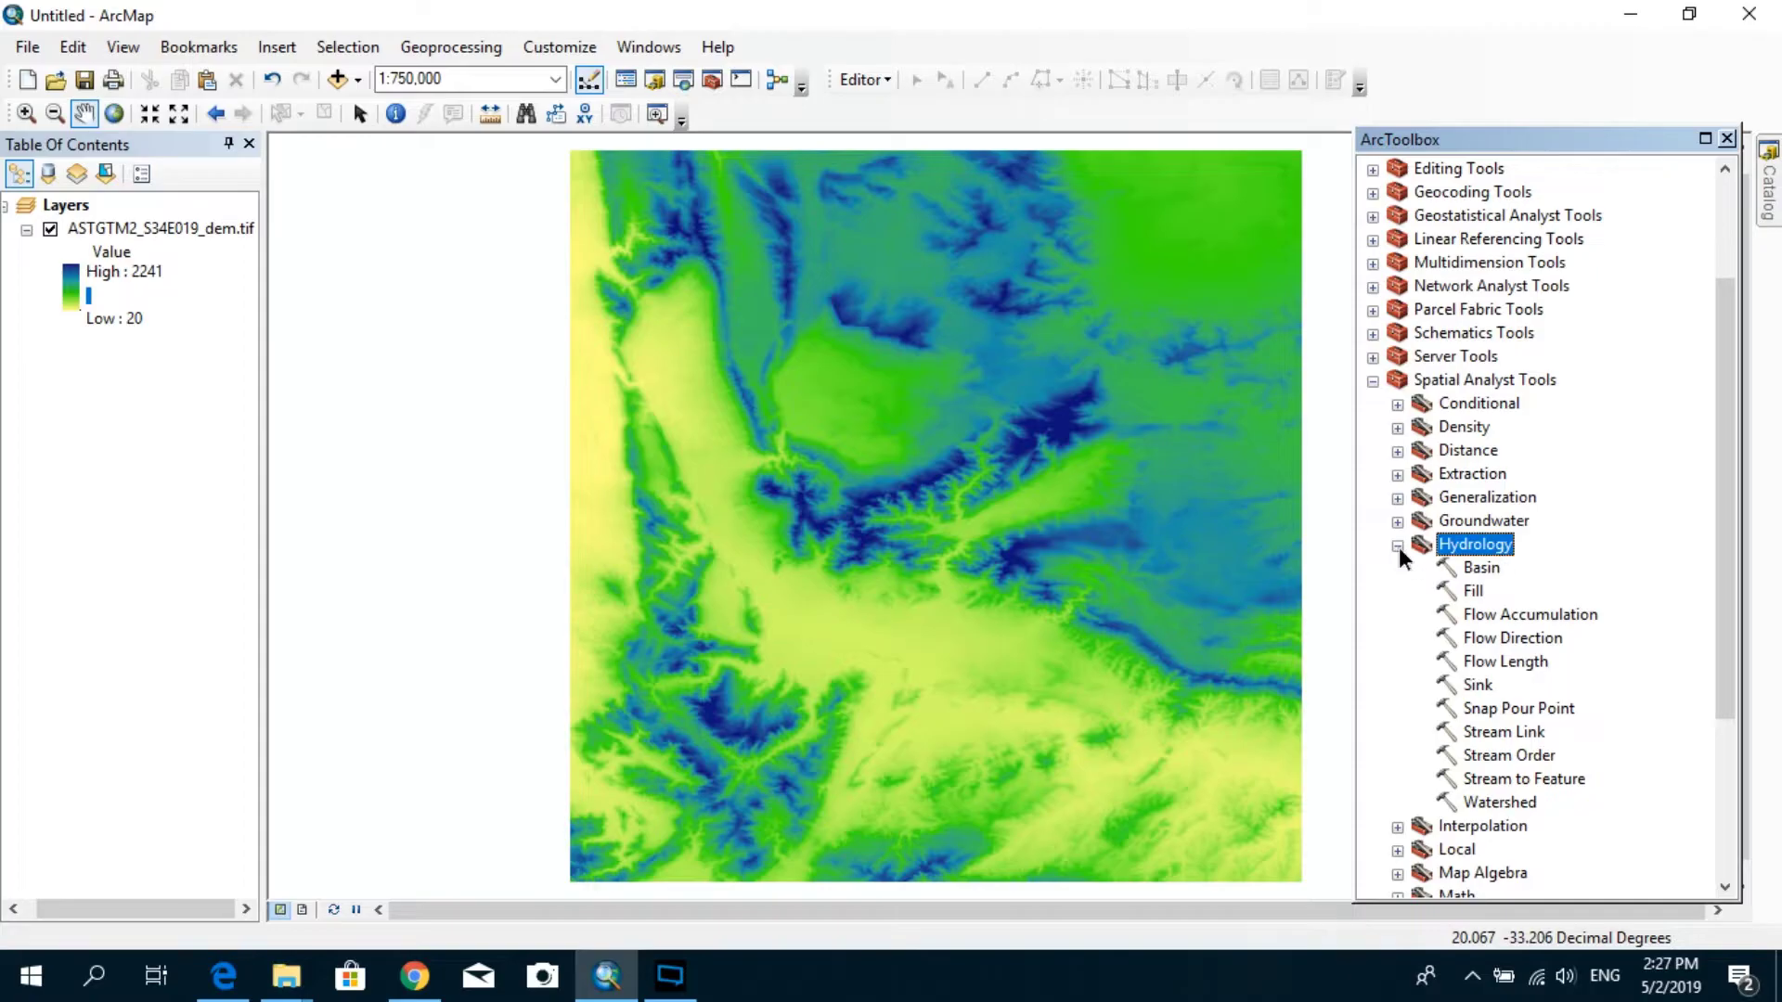
click(1396, 546)
click(1397, 545)
click(1472, 591)
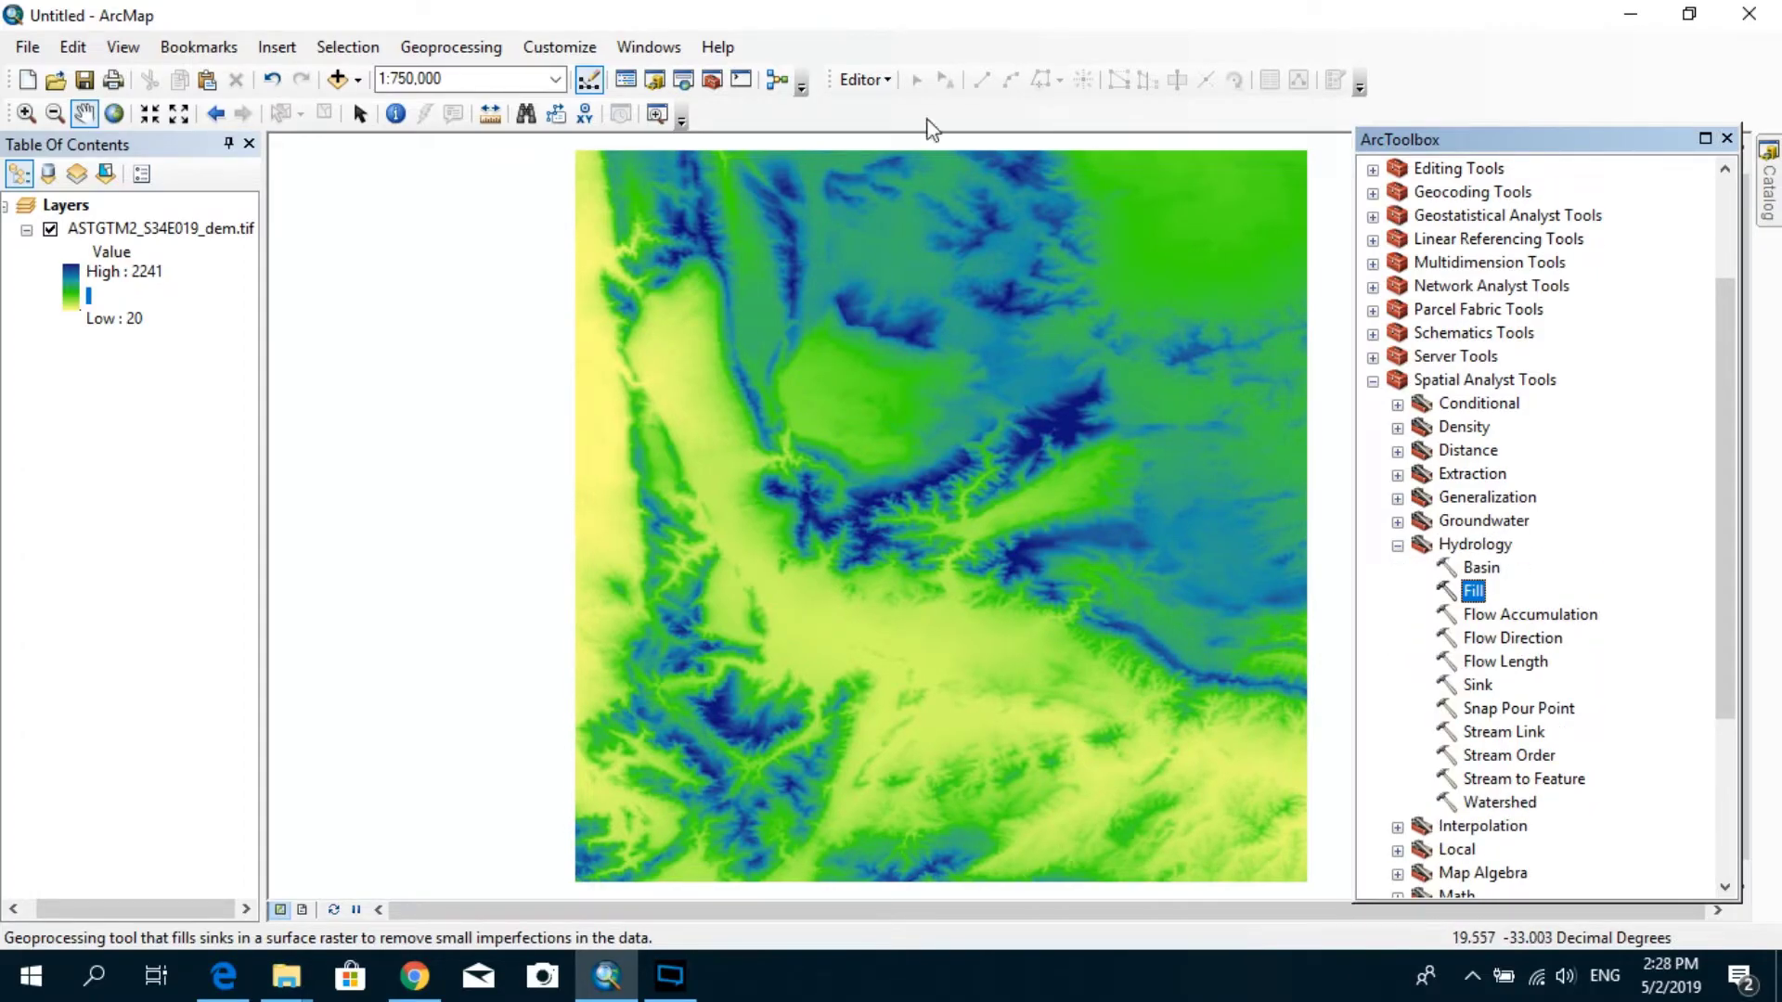
- Confirm the Spatial Analyst extension is checked in the Extensions dialog
click(560, 47)
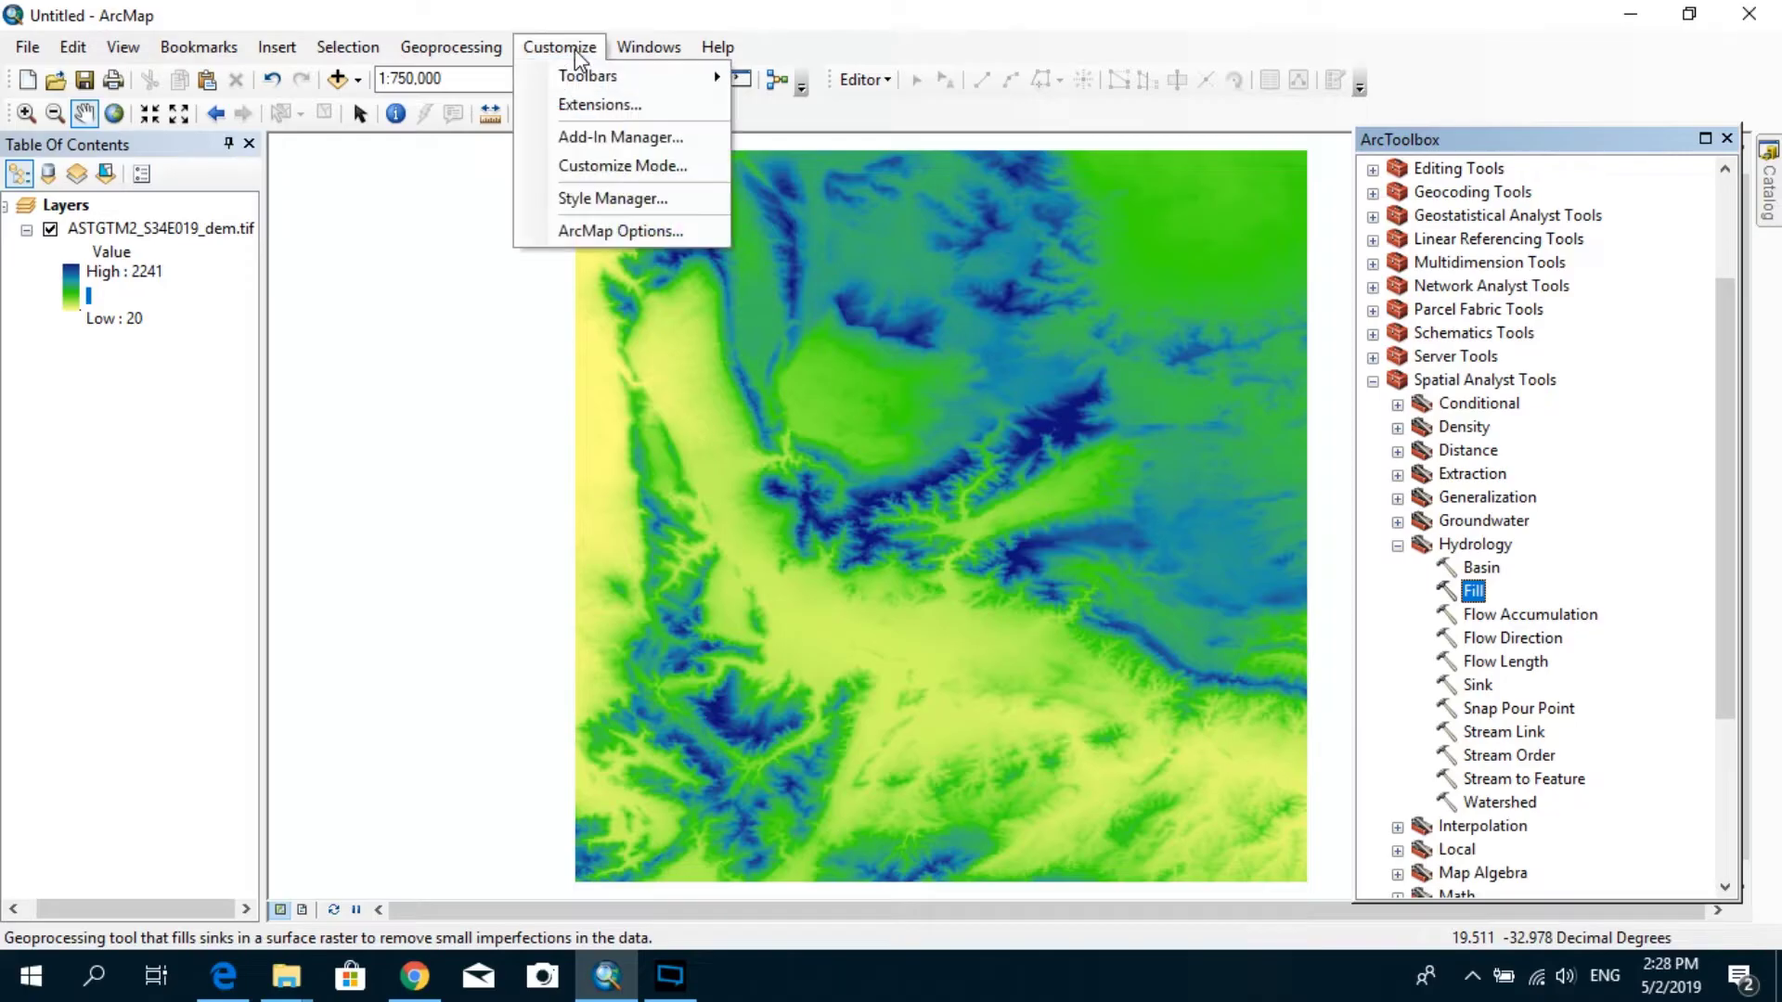
click(599, 106)
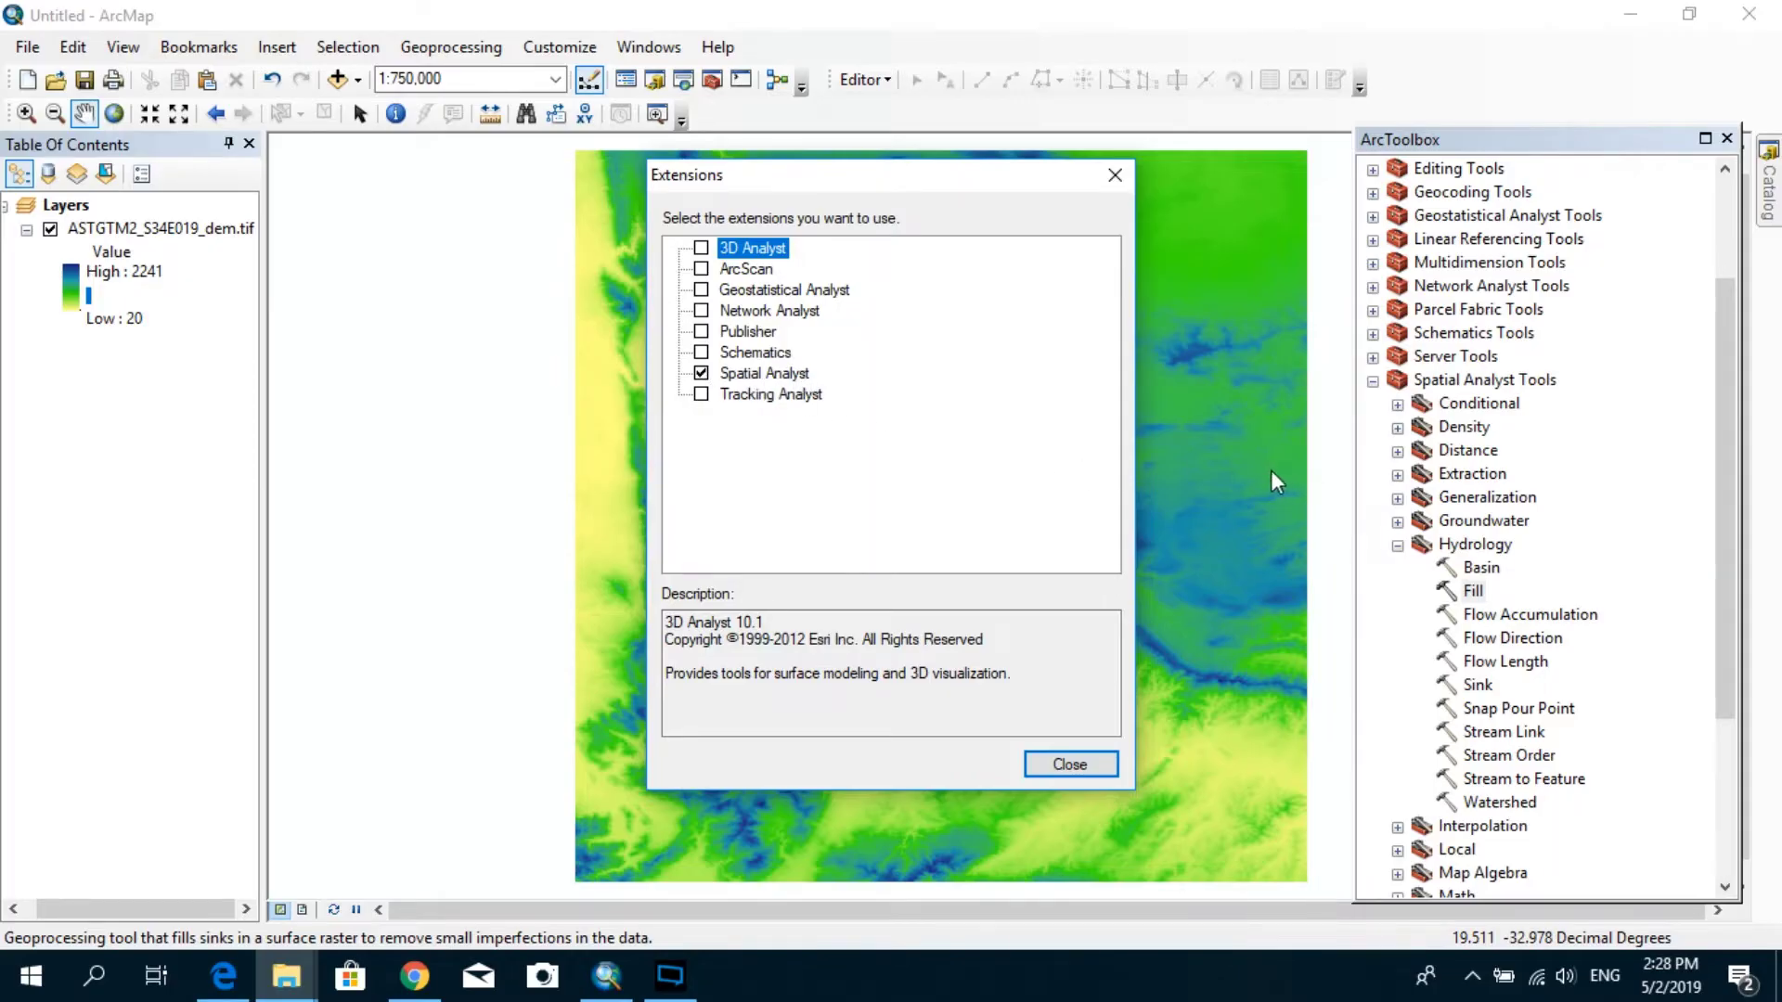
click(1082, 766)
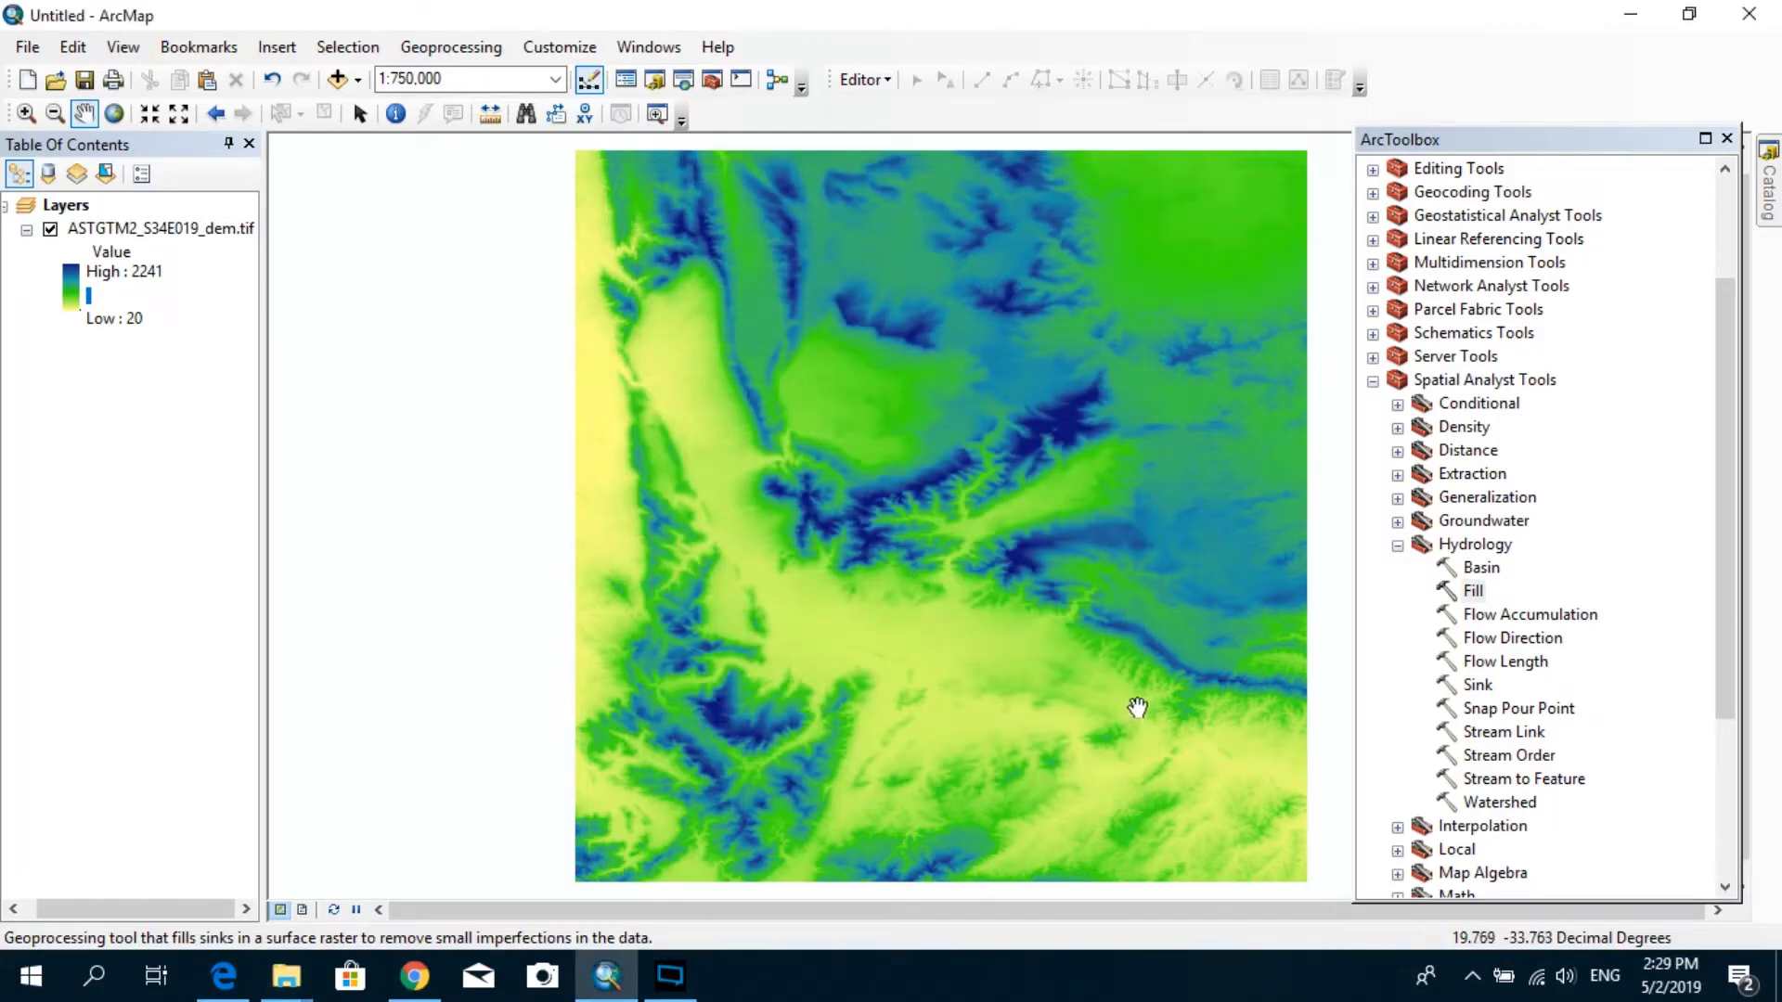
- Run Fill on ASTGTM2_S34E019_dem.tif, keeping the default output Fill_tif3
scroll(1152, 568, up, 1)
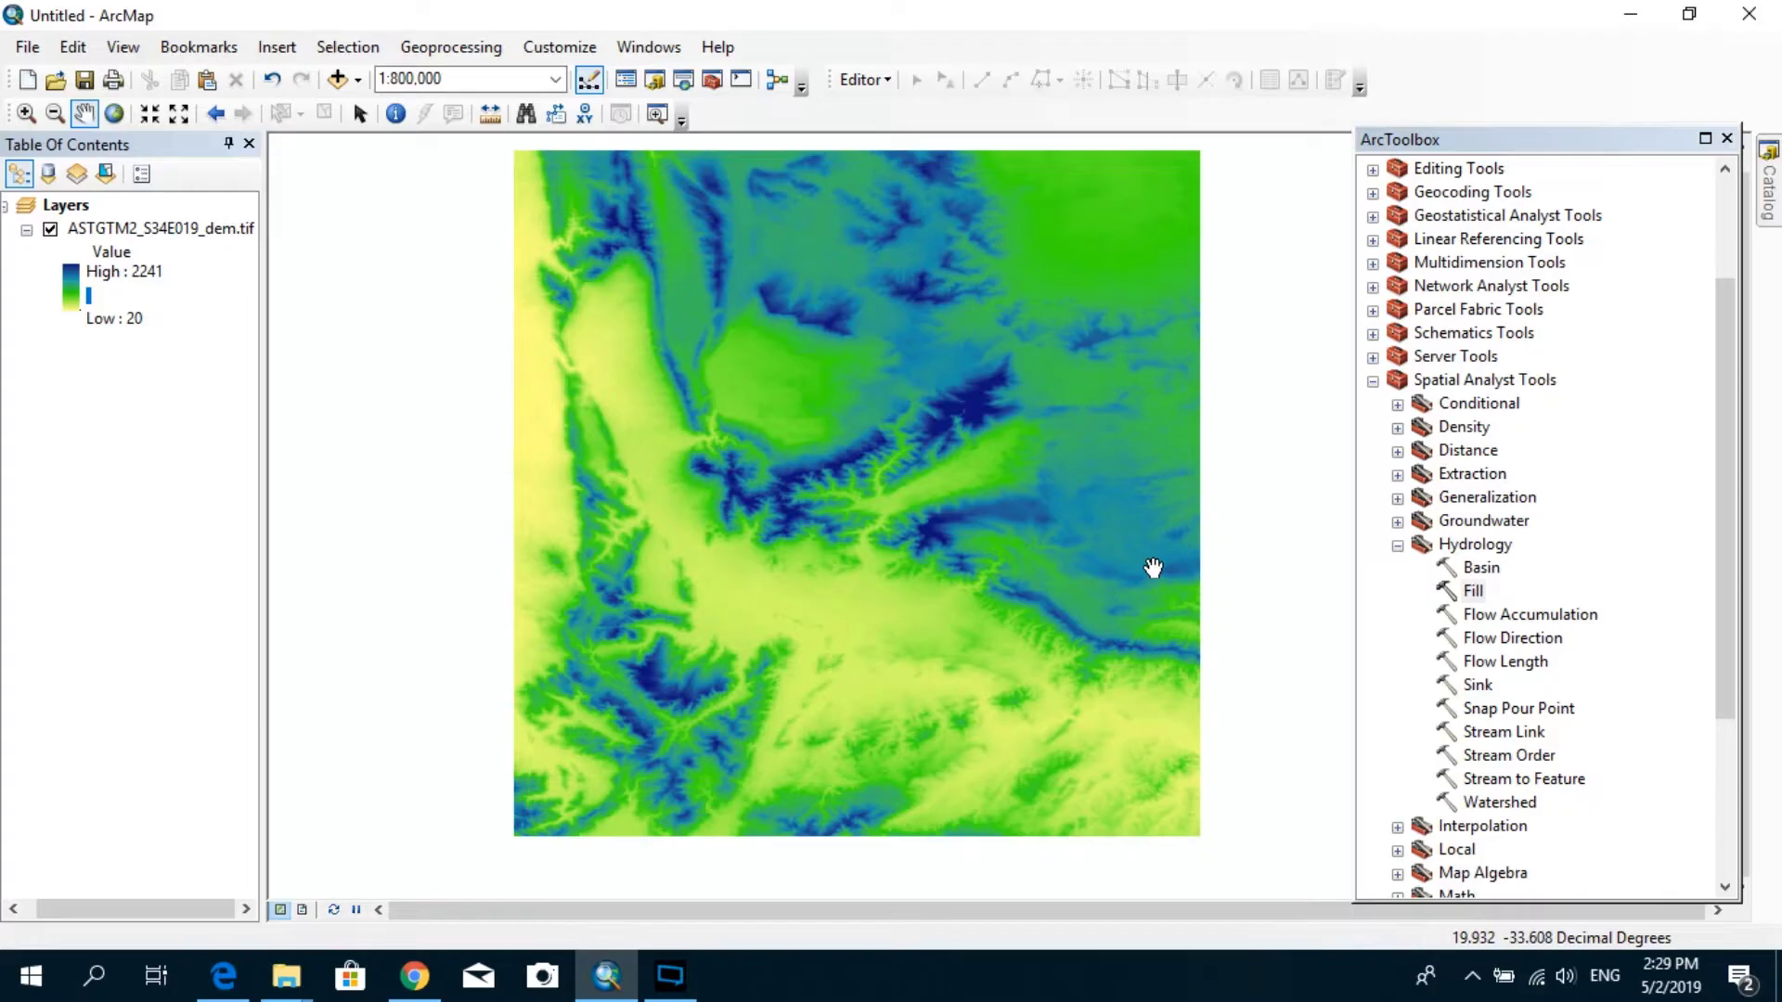
click(1473, 592)
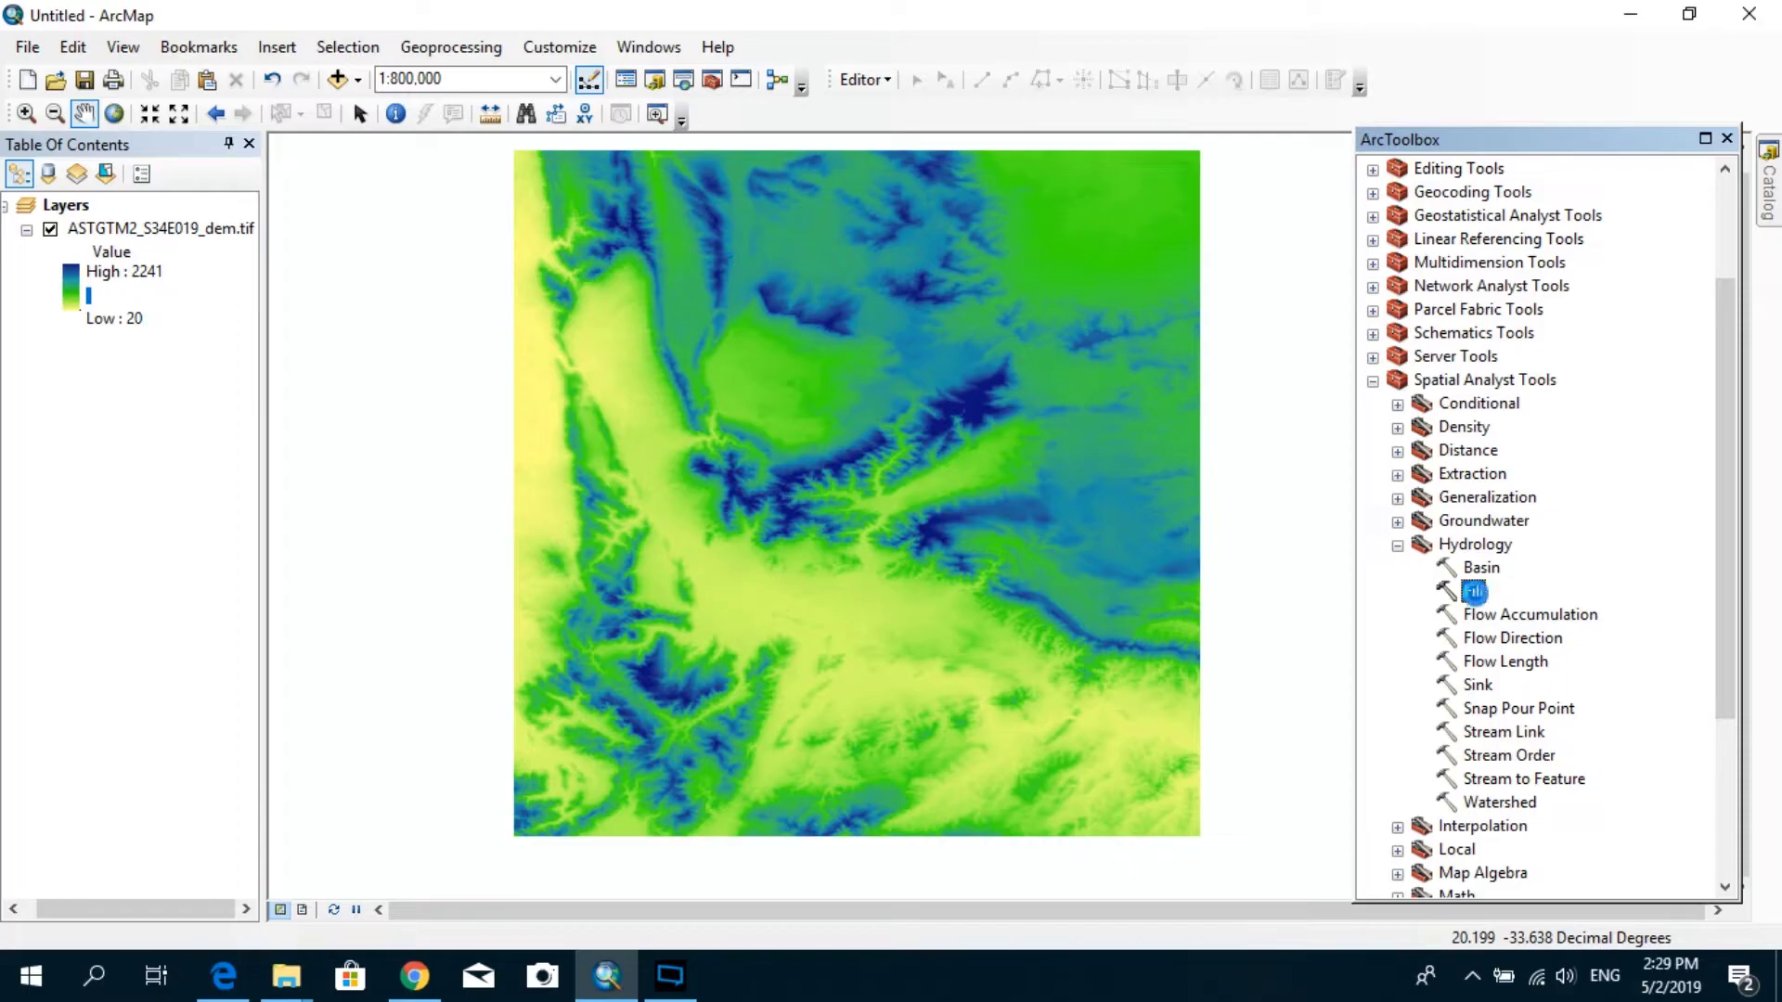
double_click(1473, 594)
drag(811, 289, 936, 348)
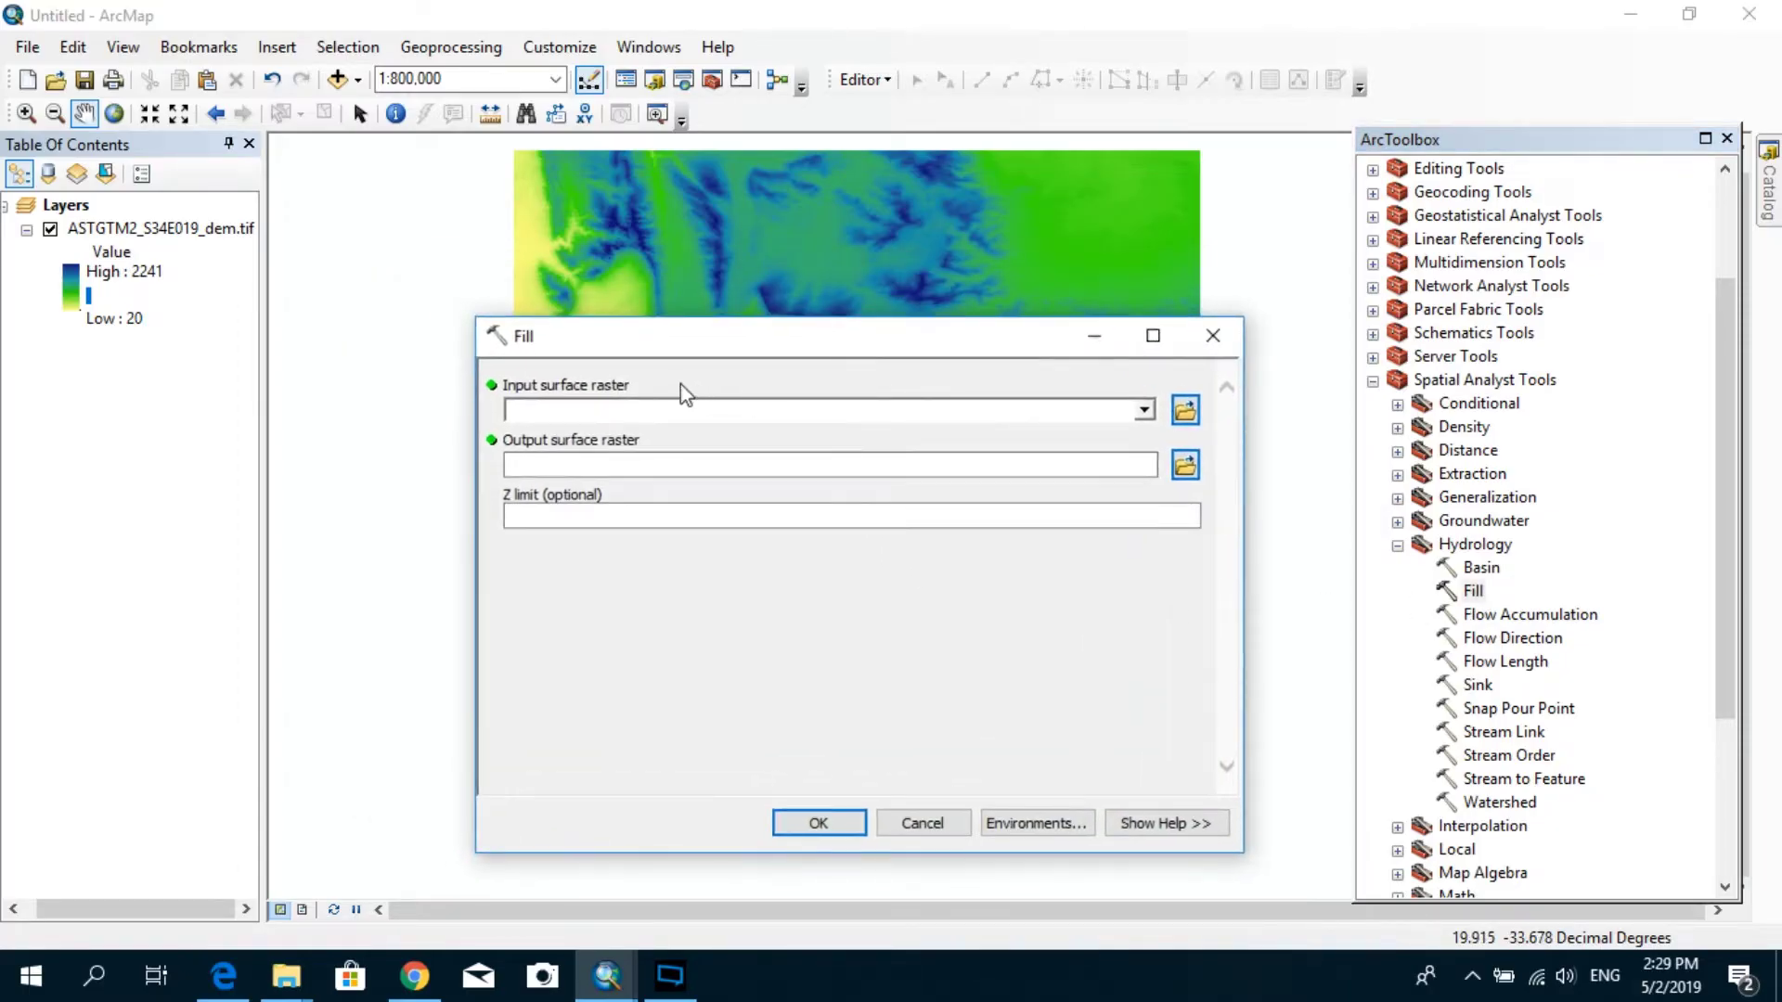
click(192, 232)
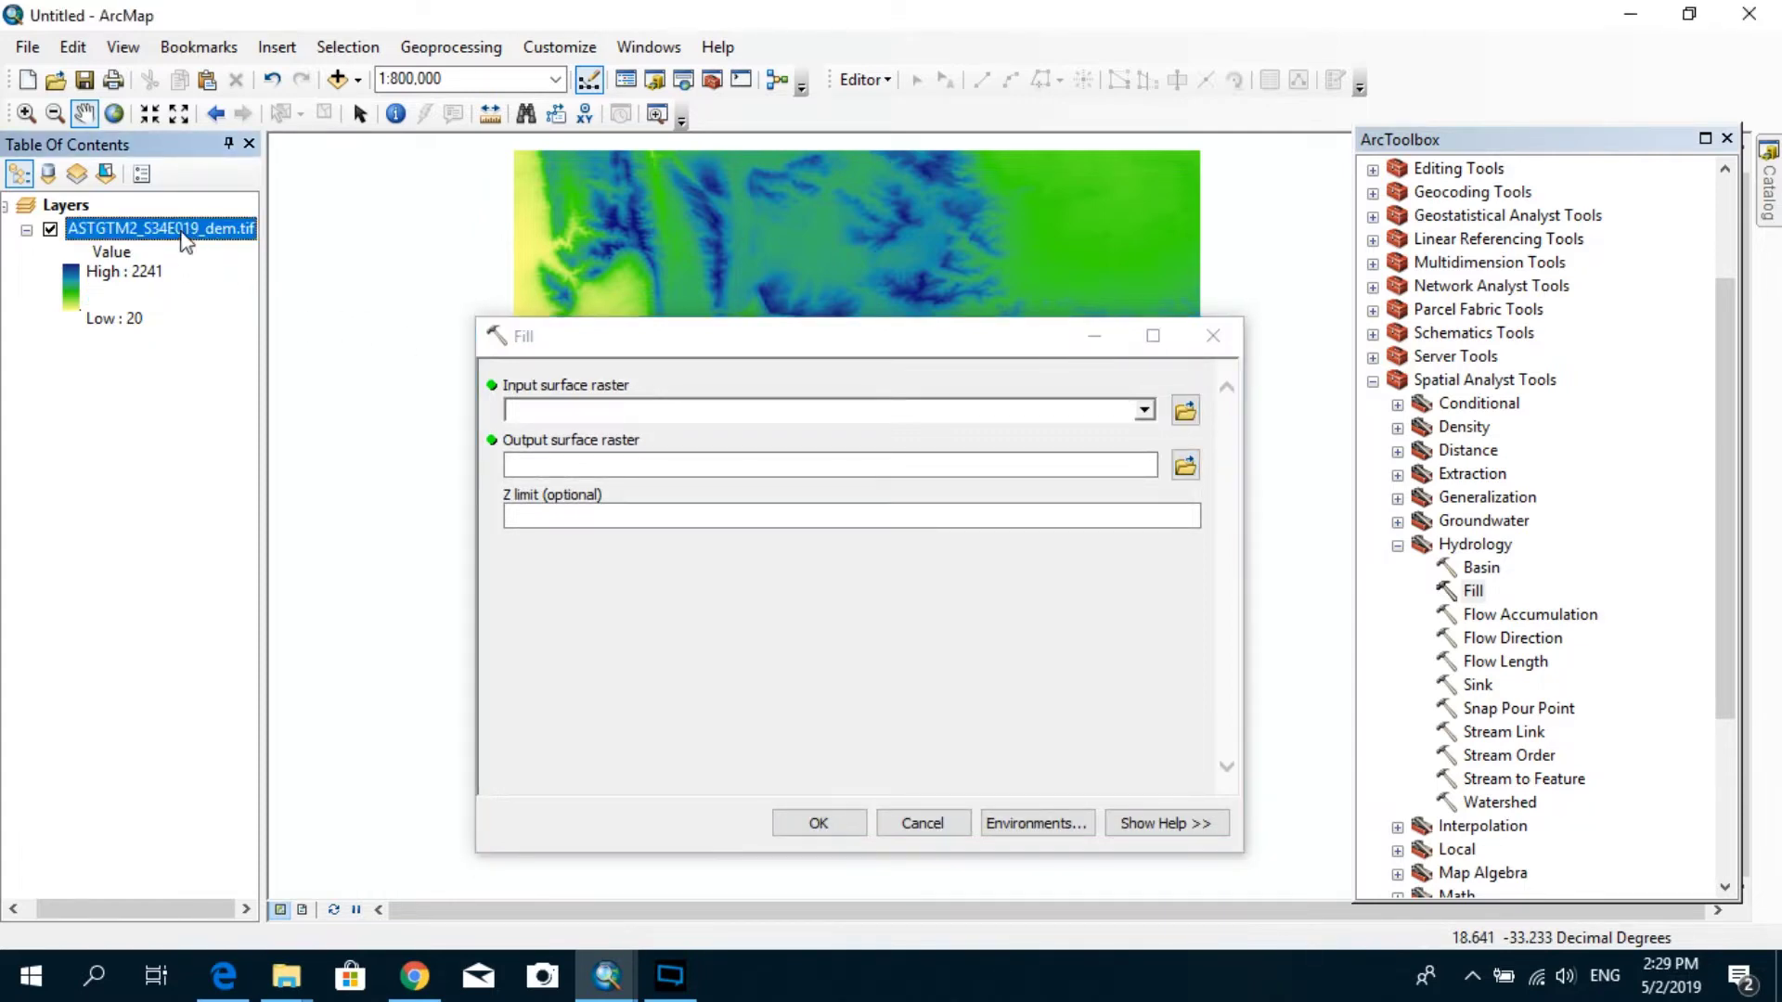
drag(359, 375, 608, 403)
click(943, 462)
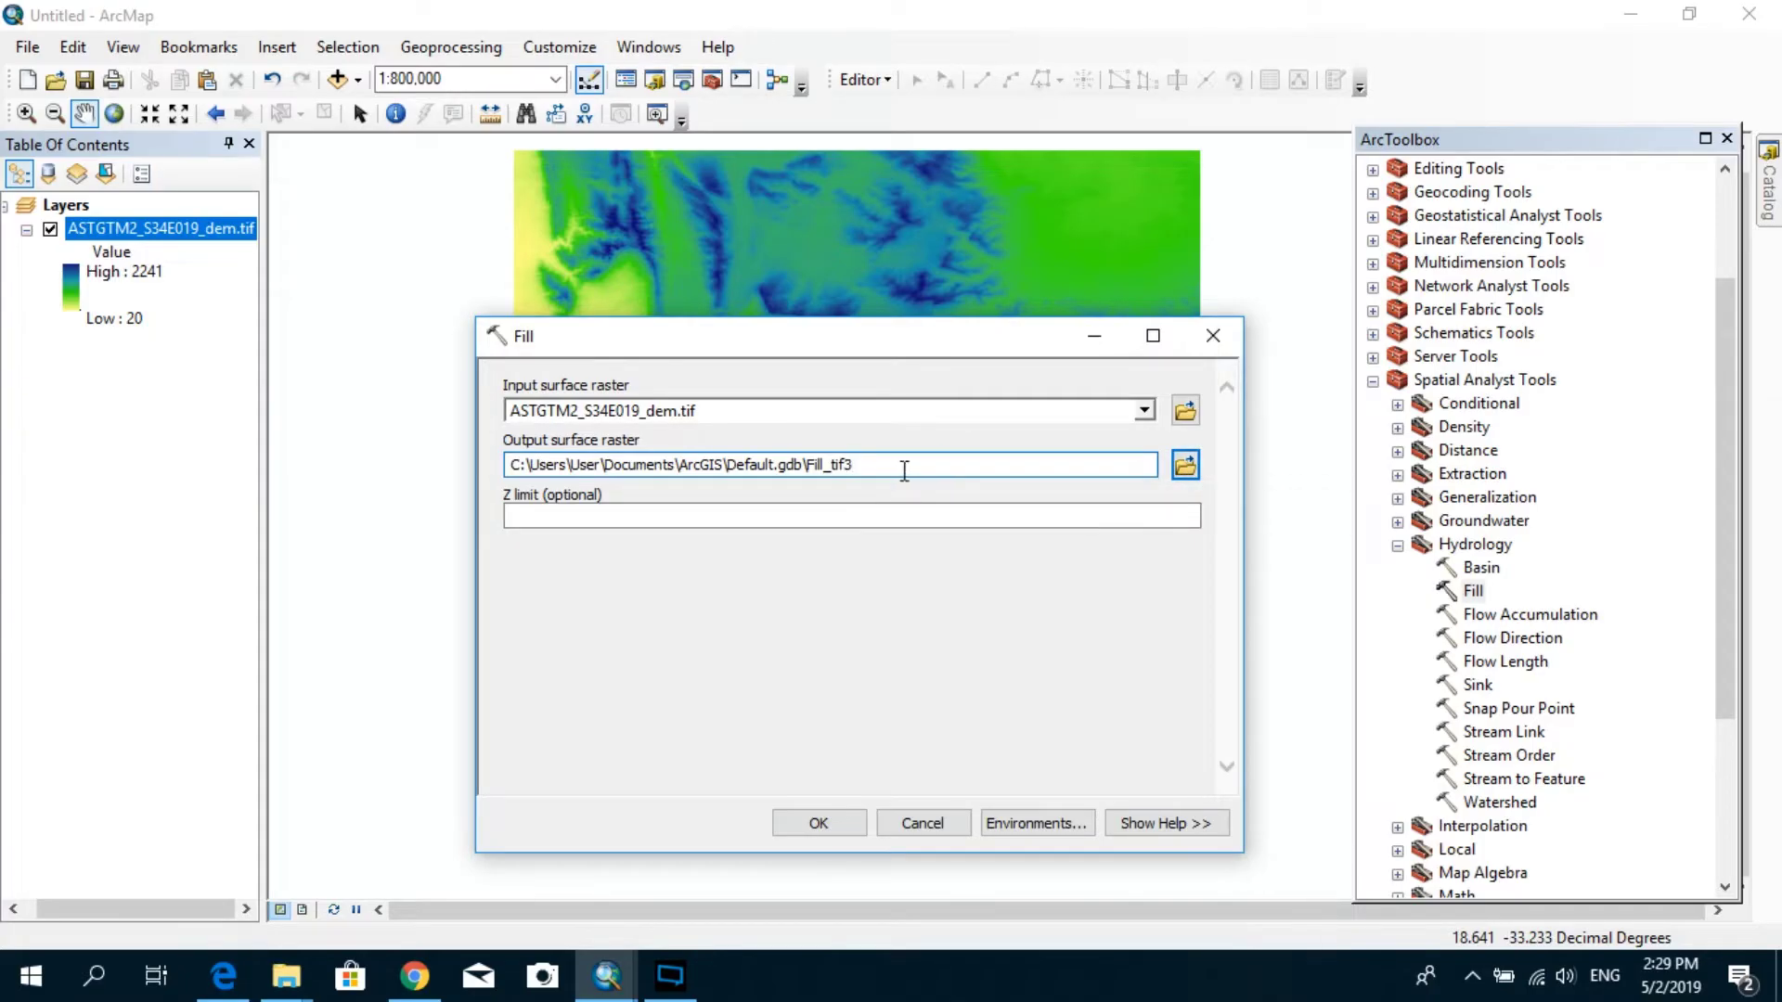
click(836, 824)
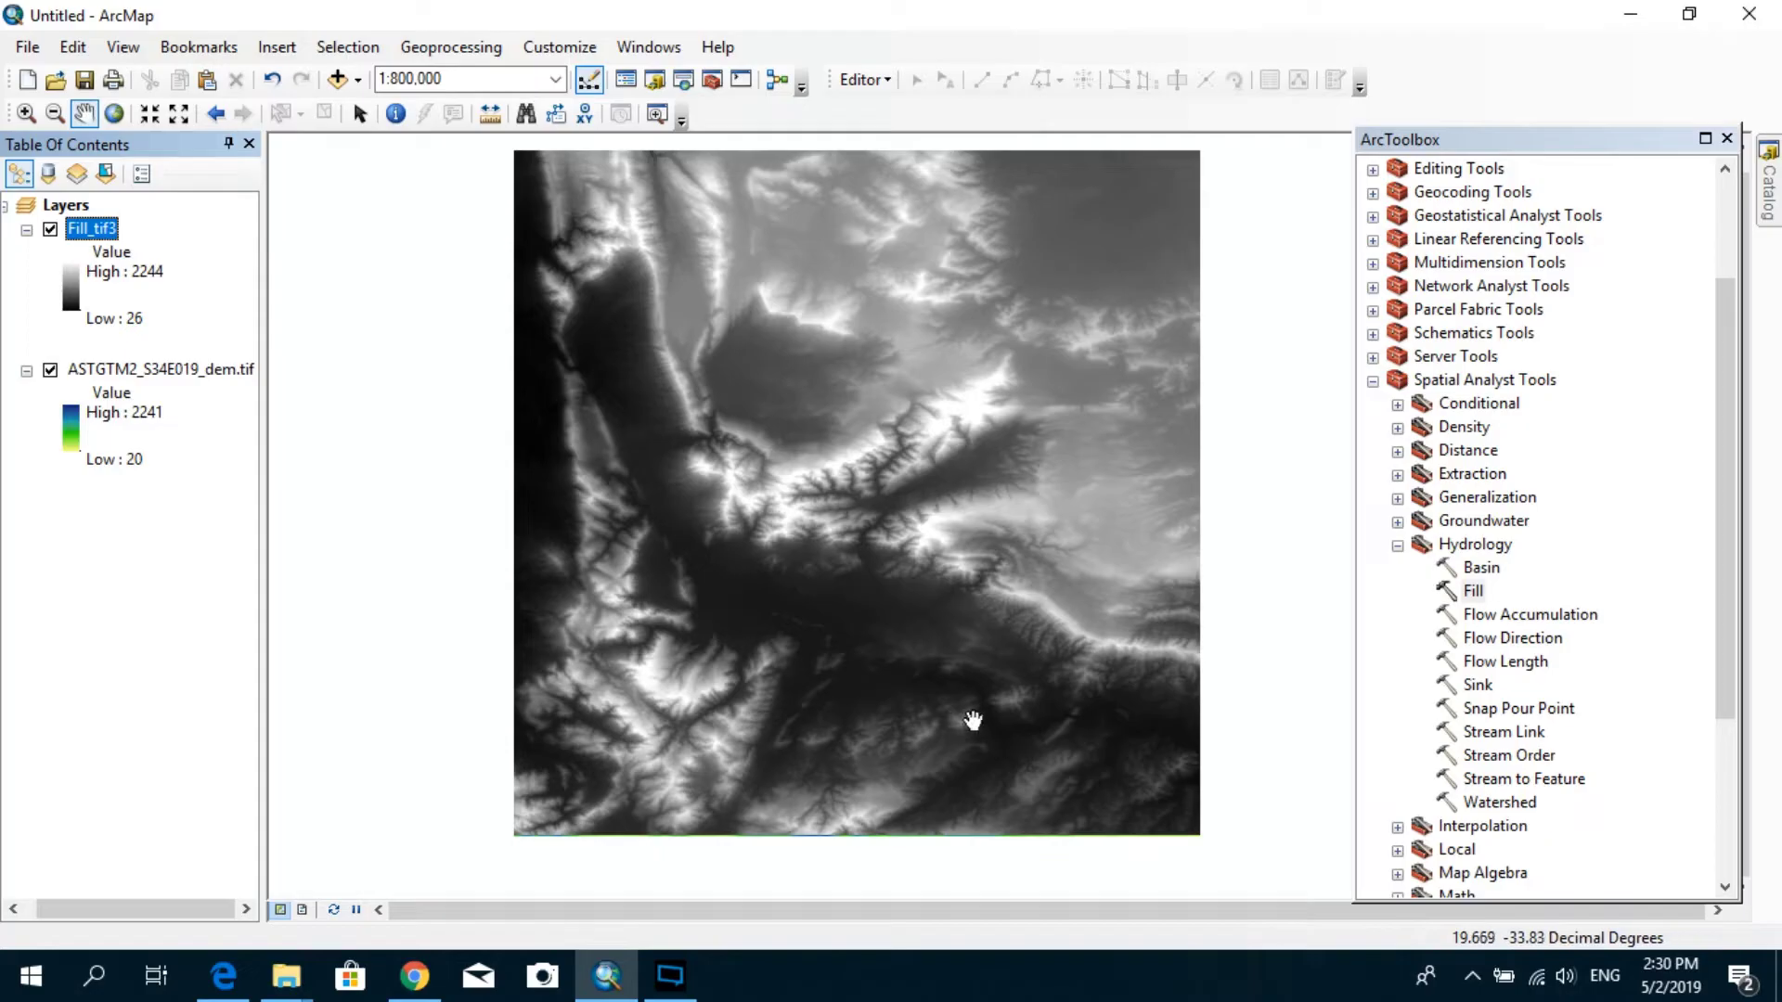
- Toggle Fill_tif3 off and on to compare it with the original DEM
click(158, 372)
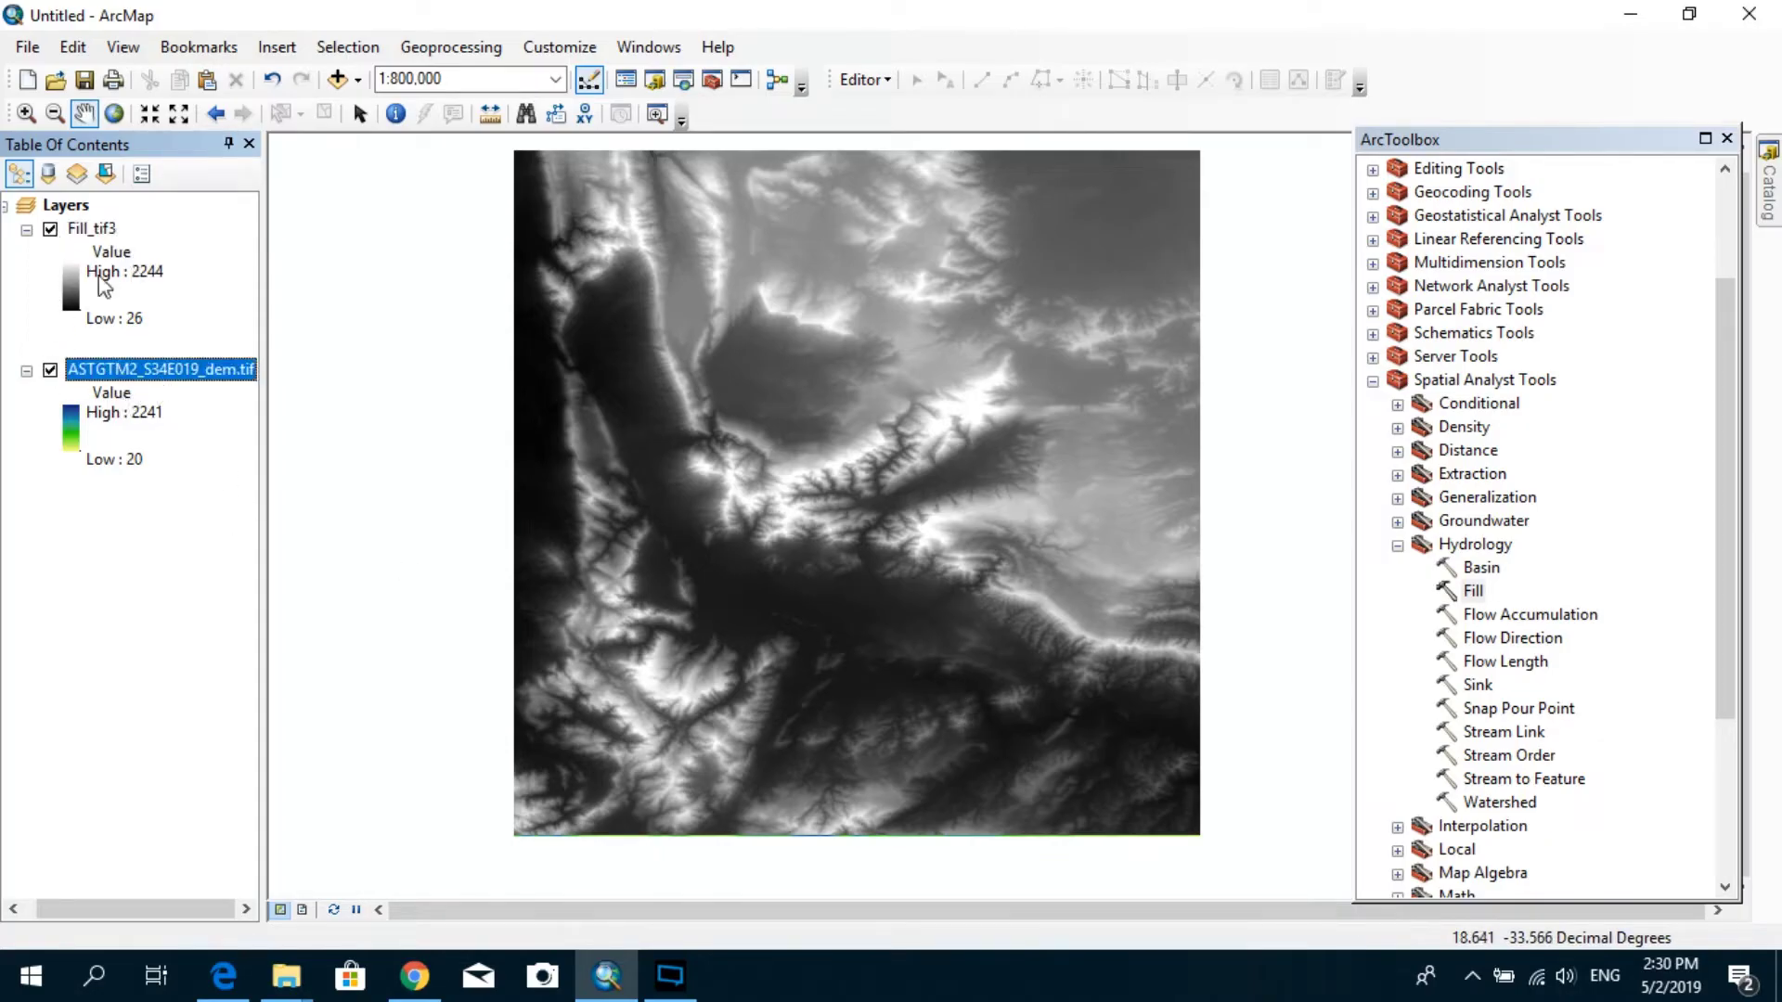
click(52, 229)
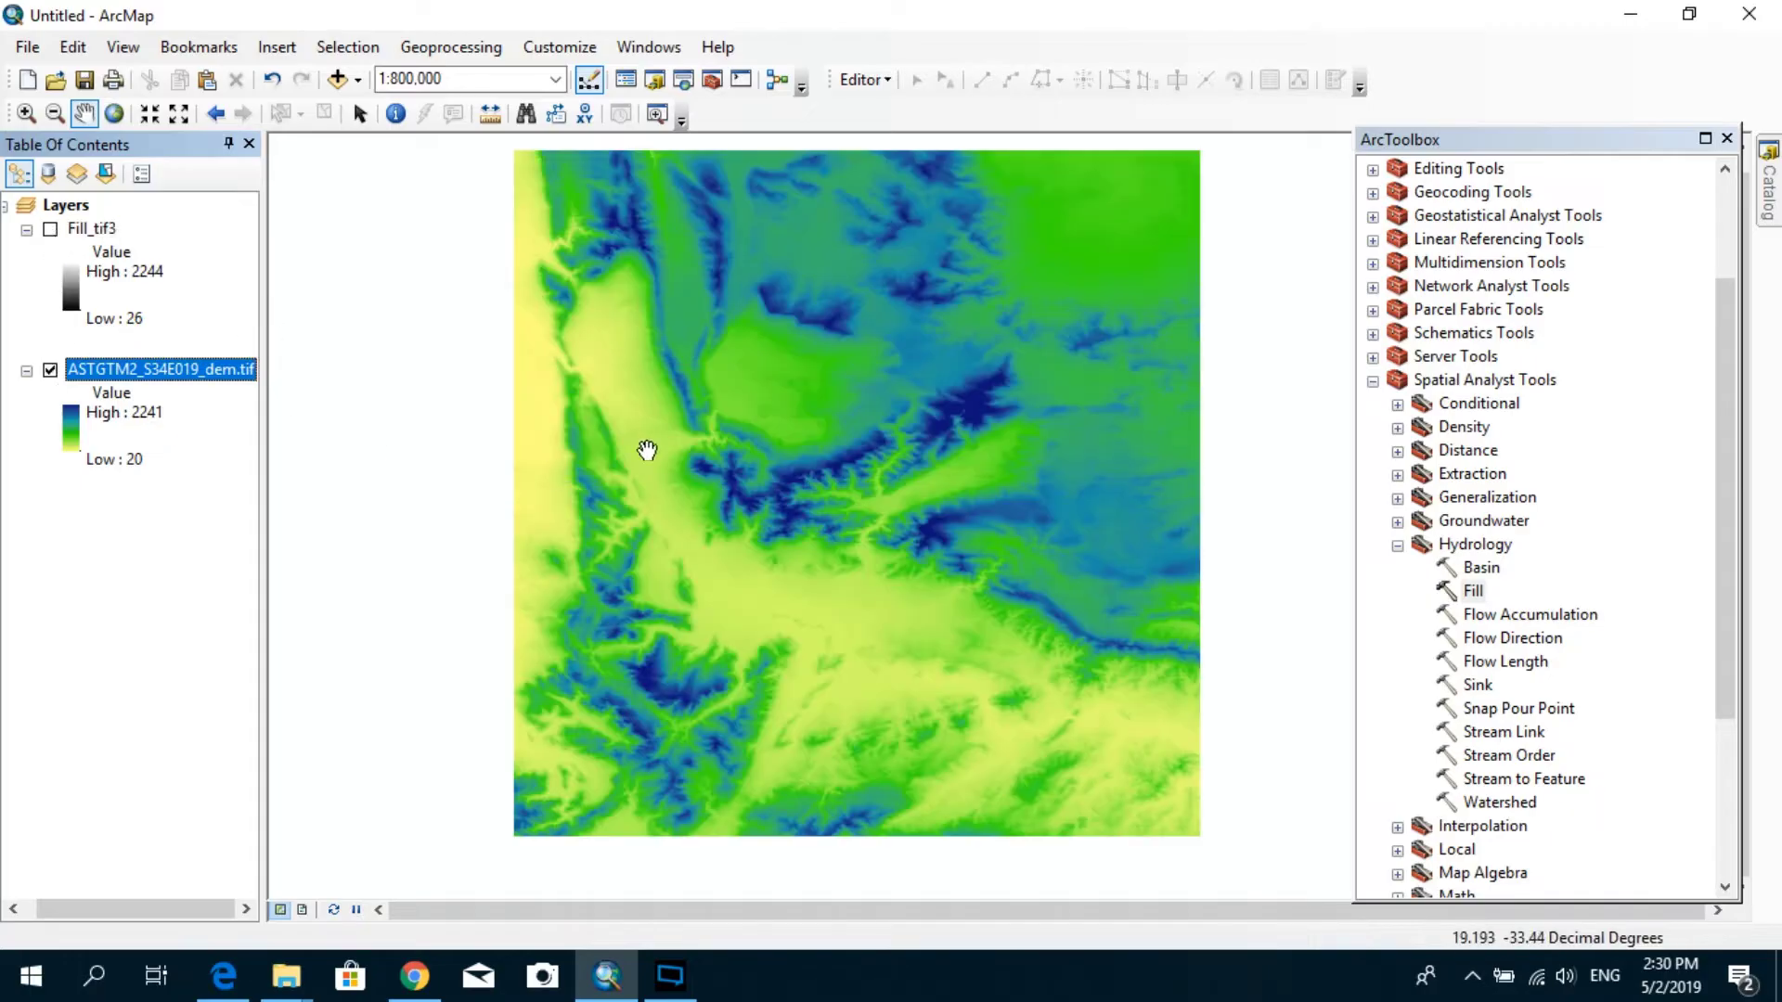
drag(644, 430, 646, 463)
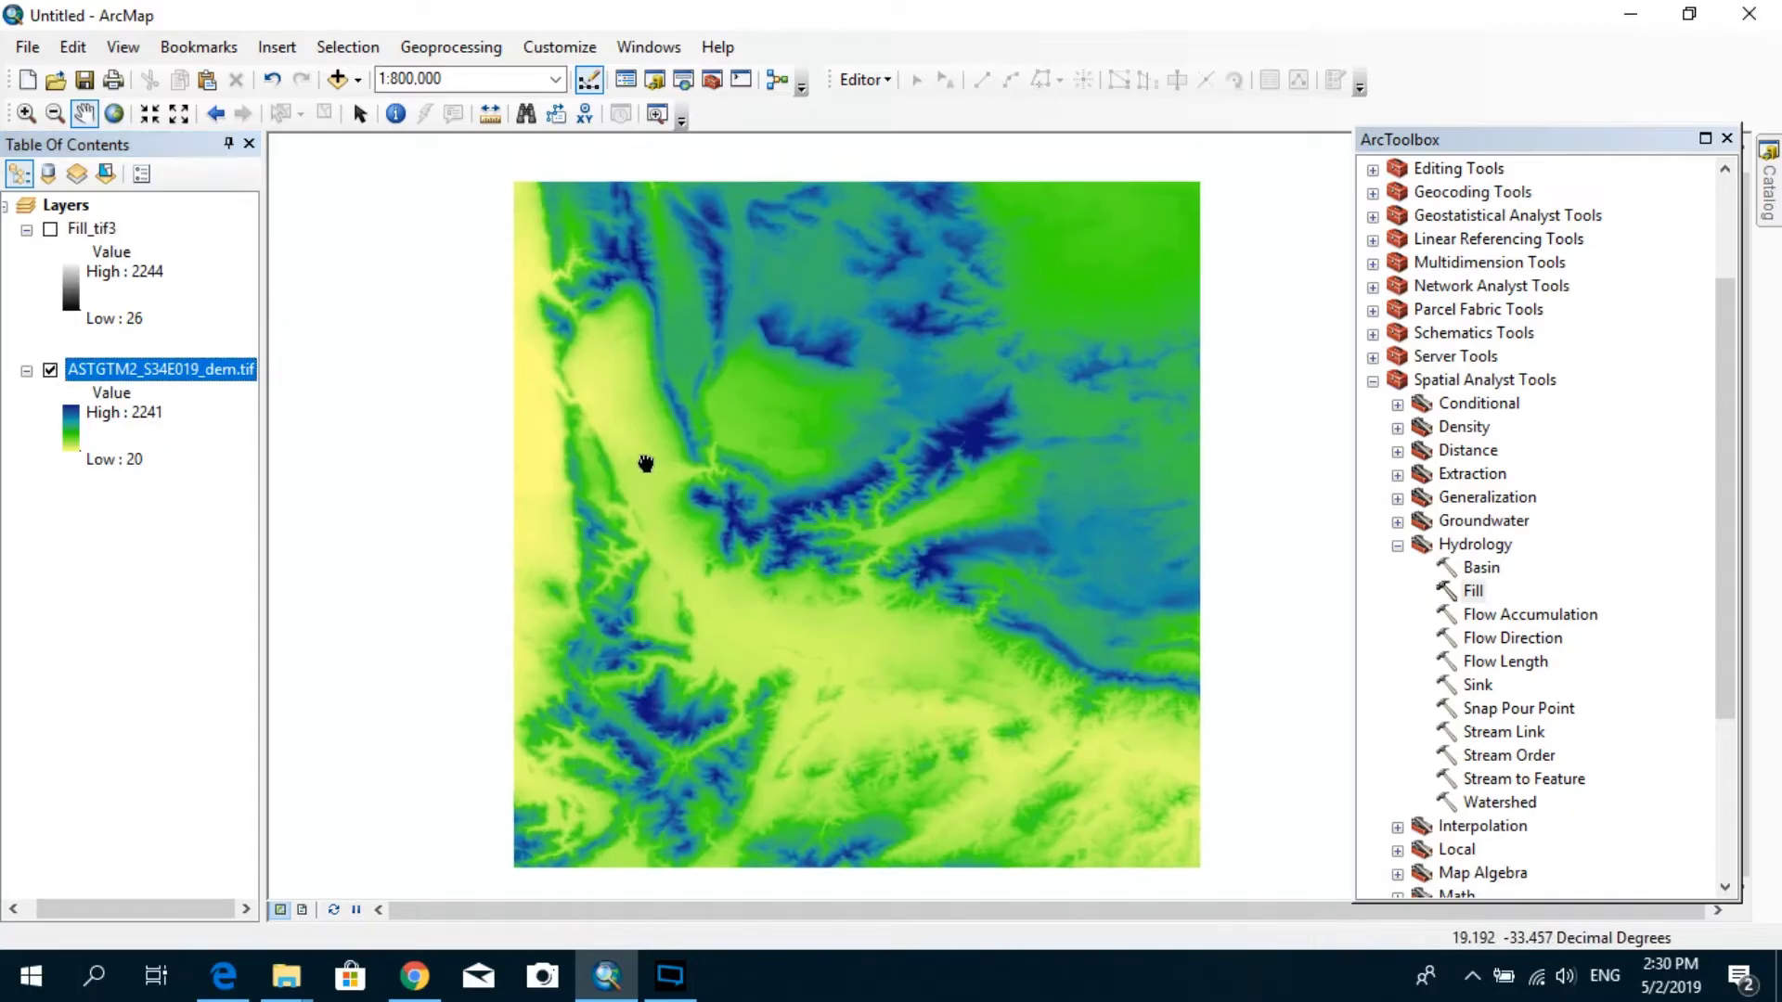
click(52, 230)
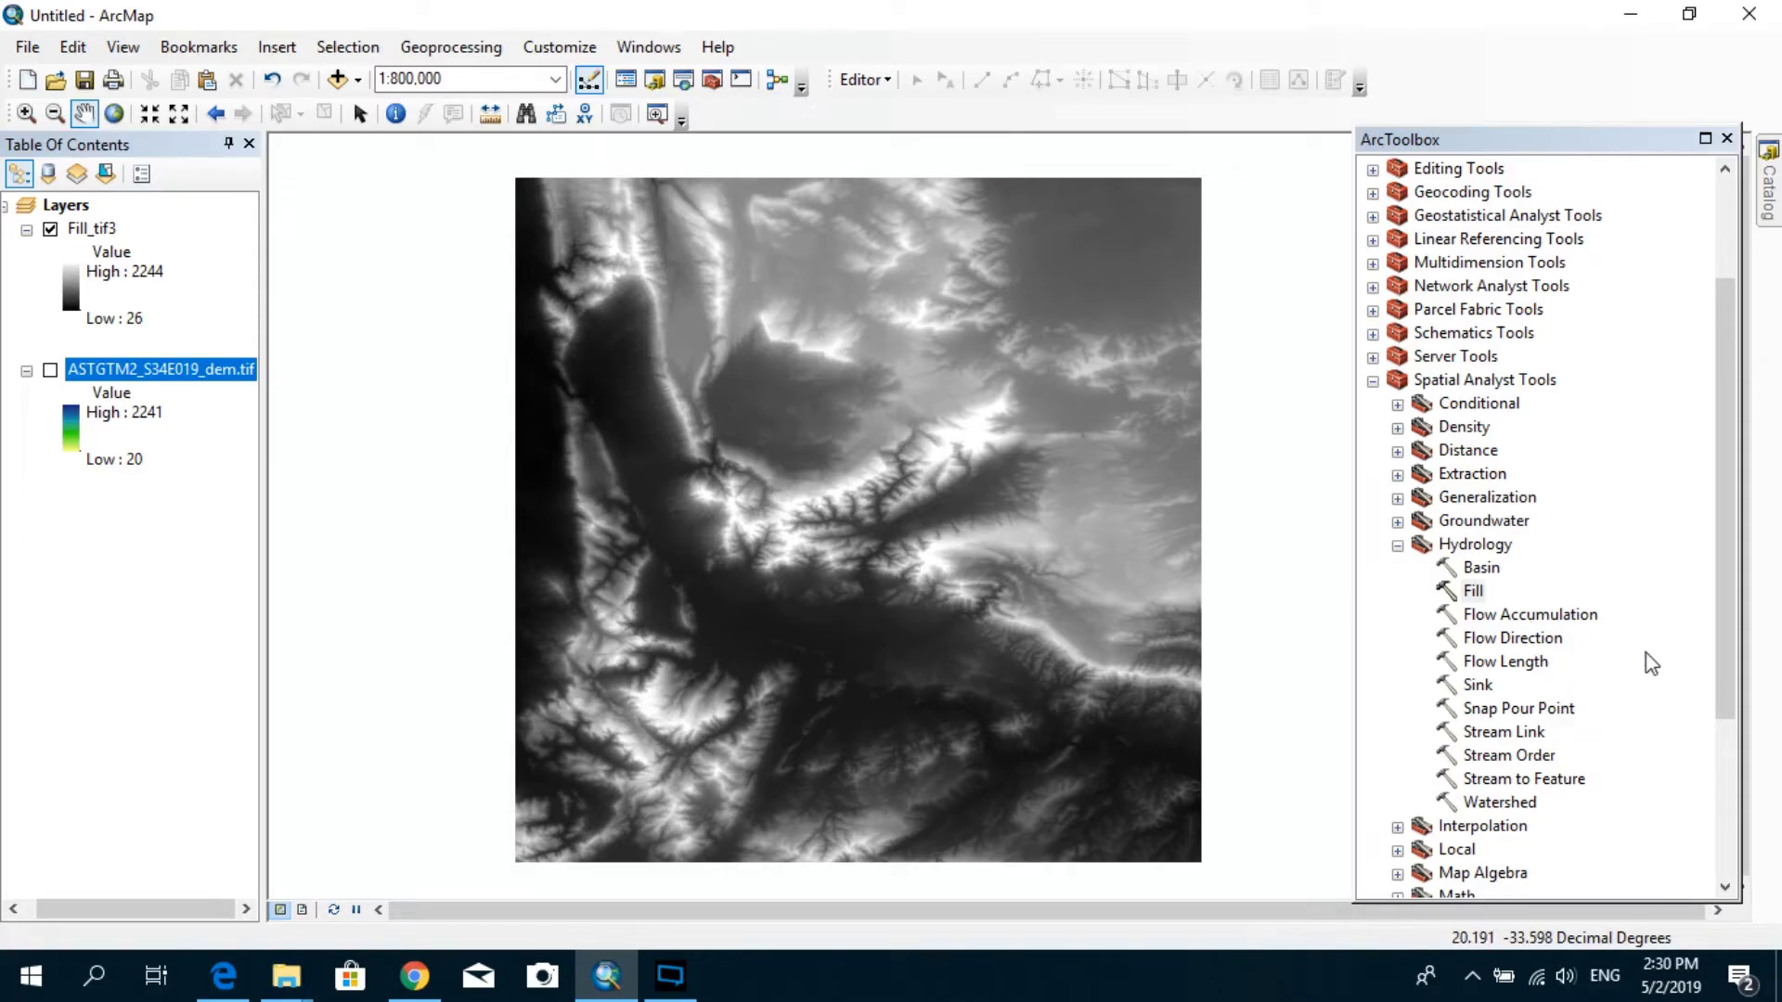
click(1479, 595)
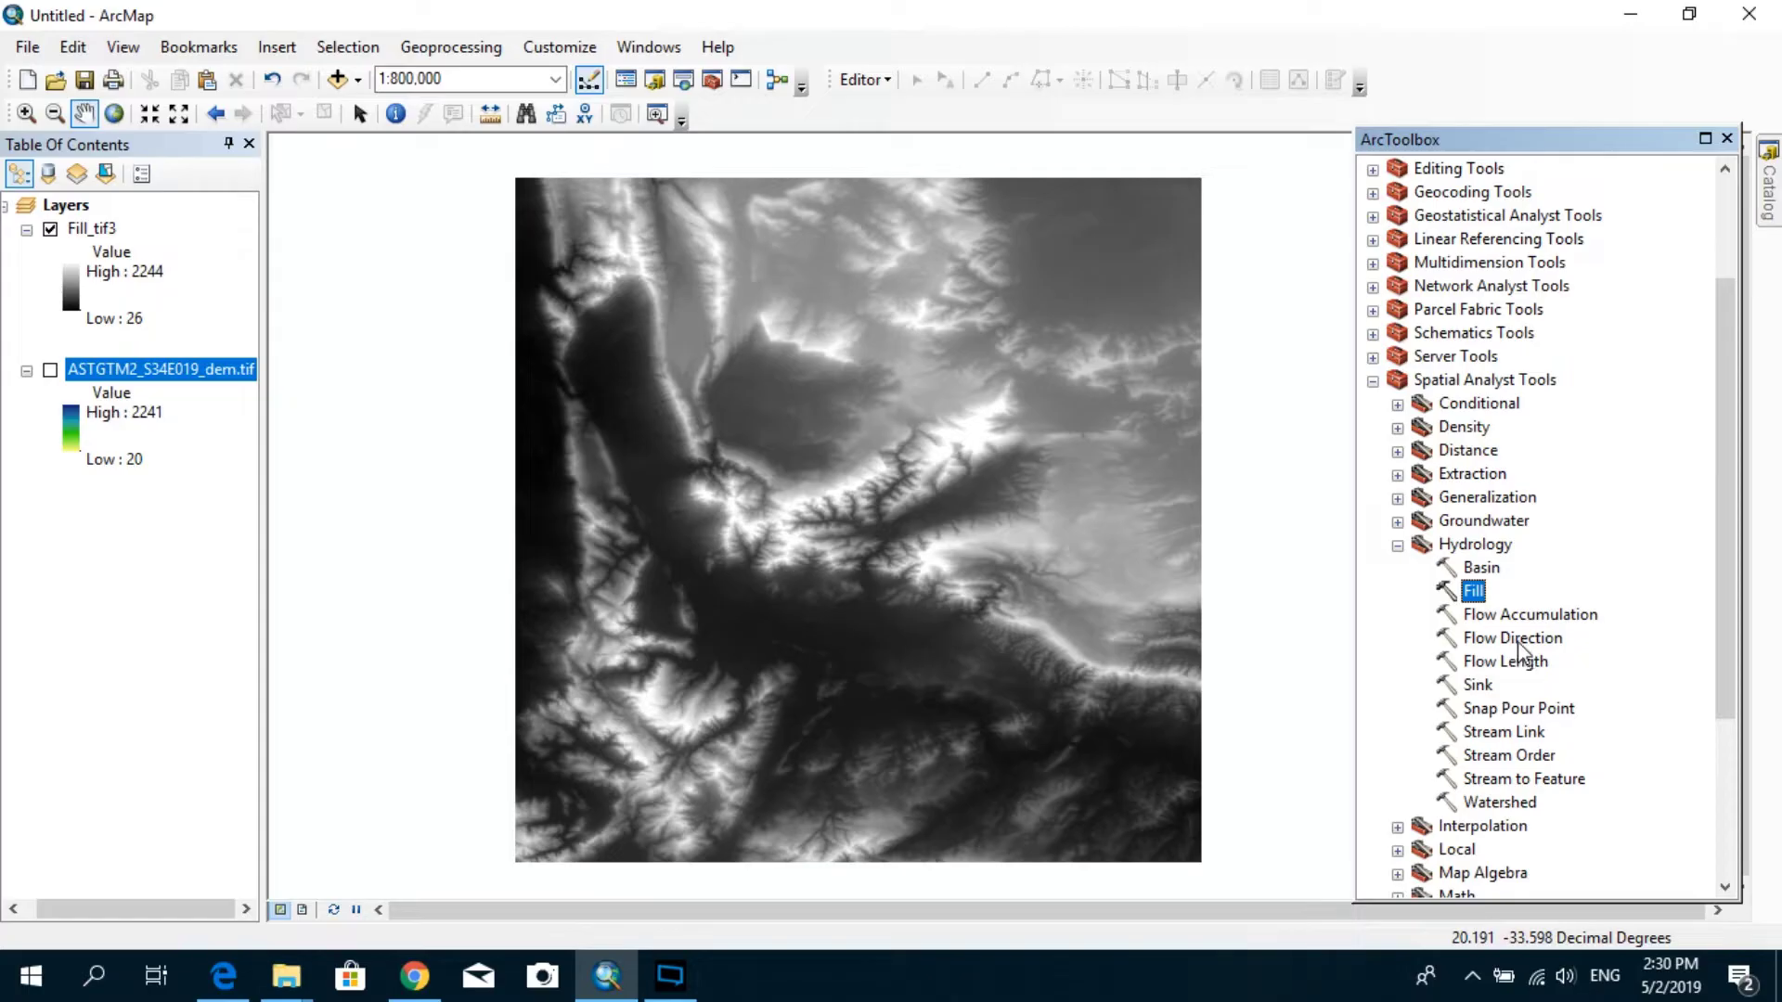
- Run Flow Direction on Fill_tif3 with the output named Flow_Direction
double_click(1515, 641)
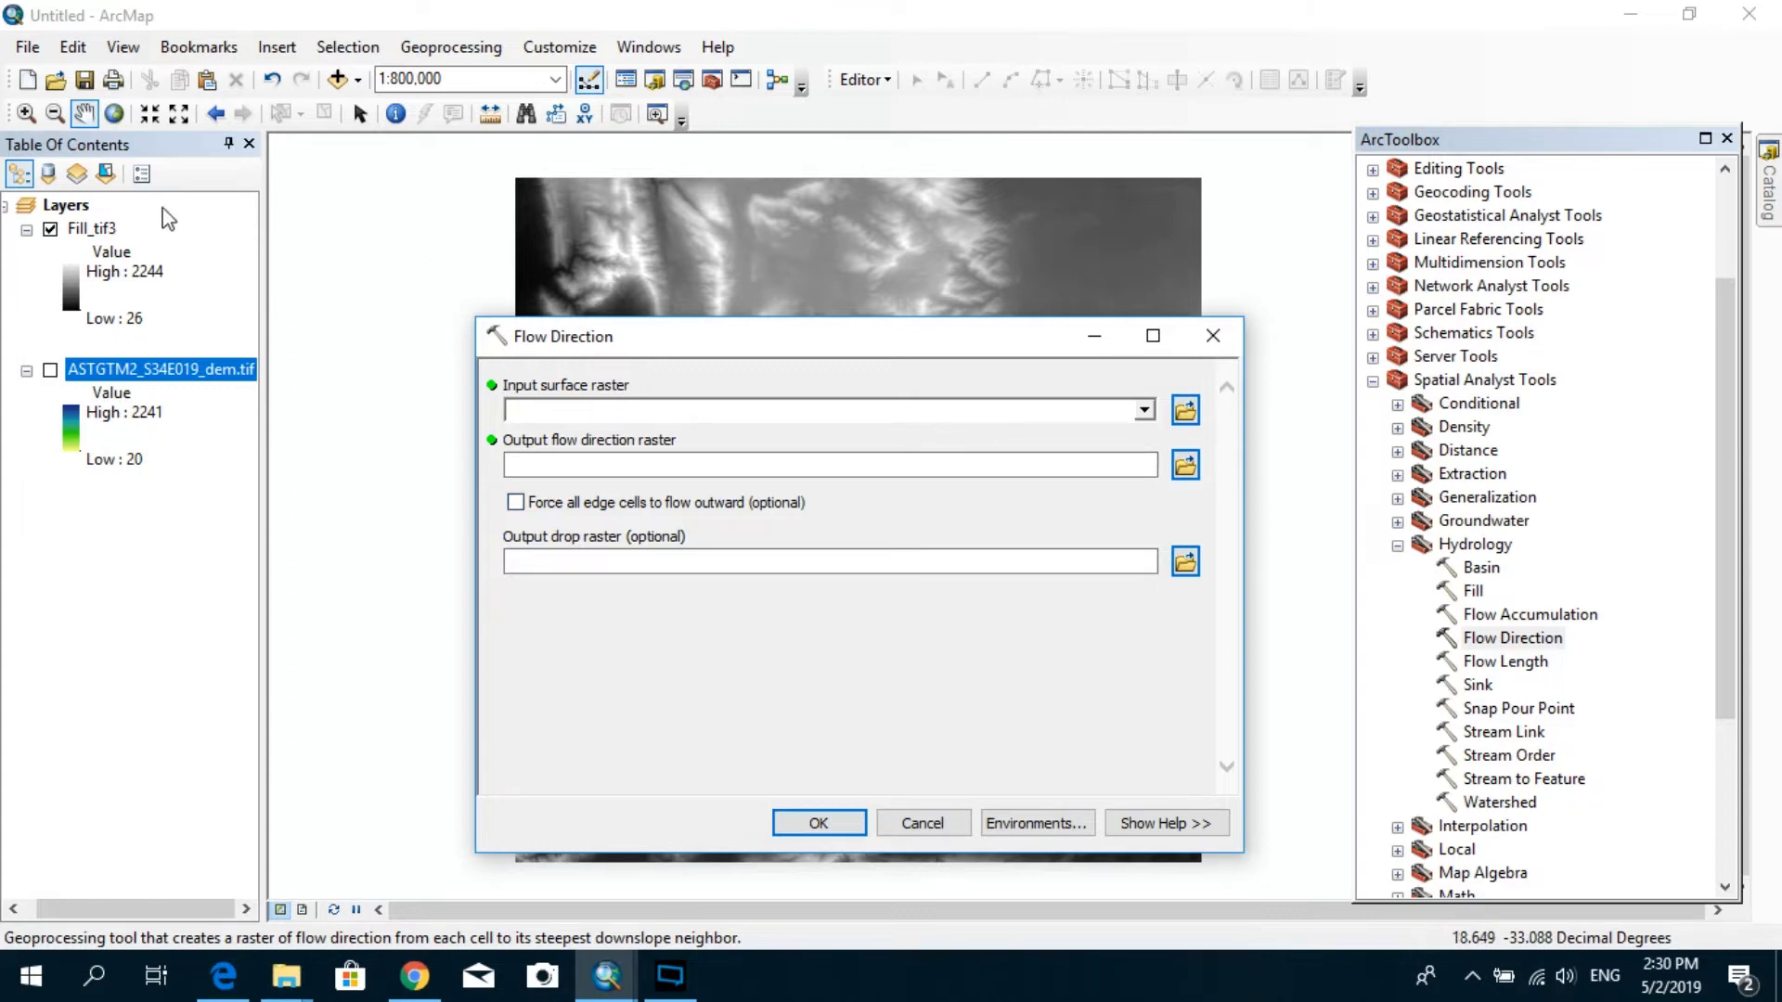
click(101, 230)
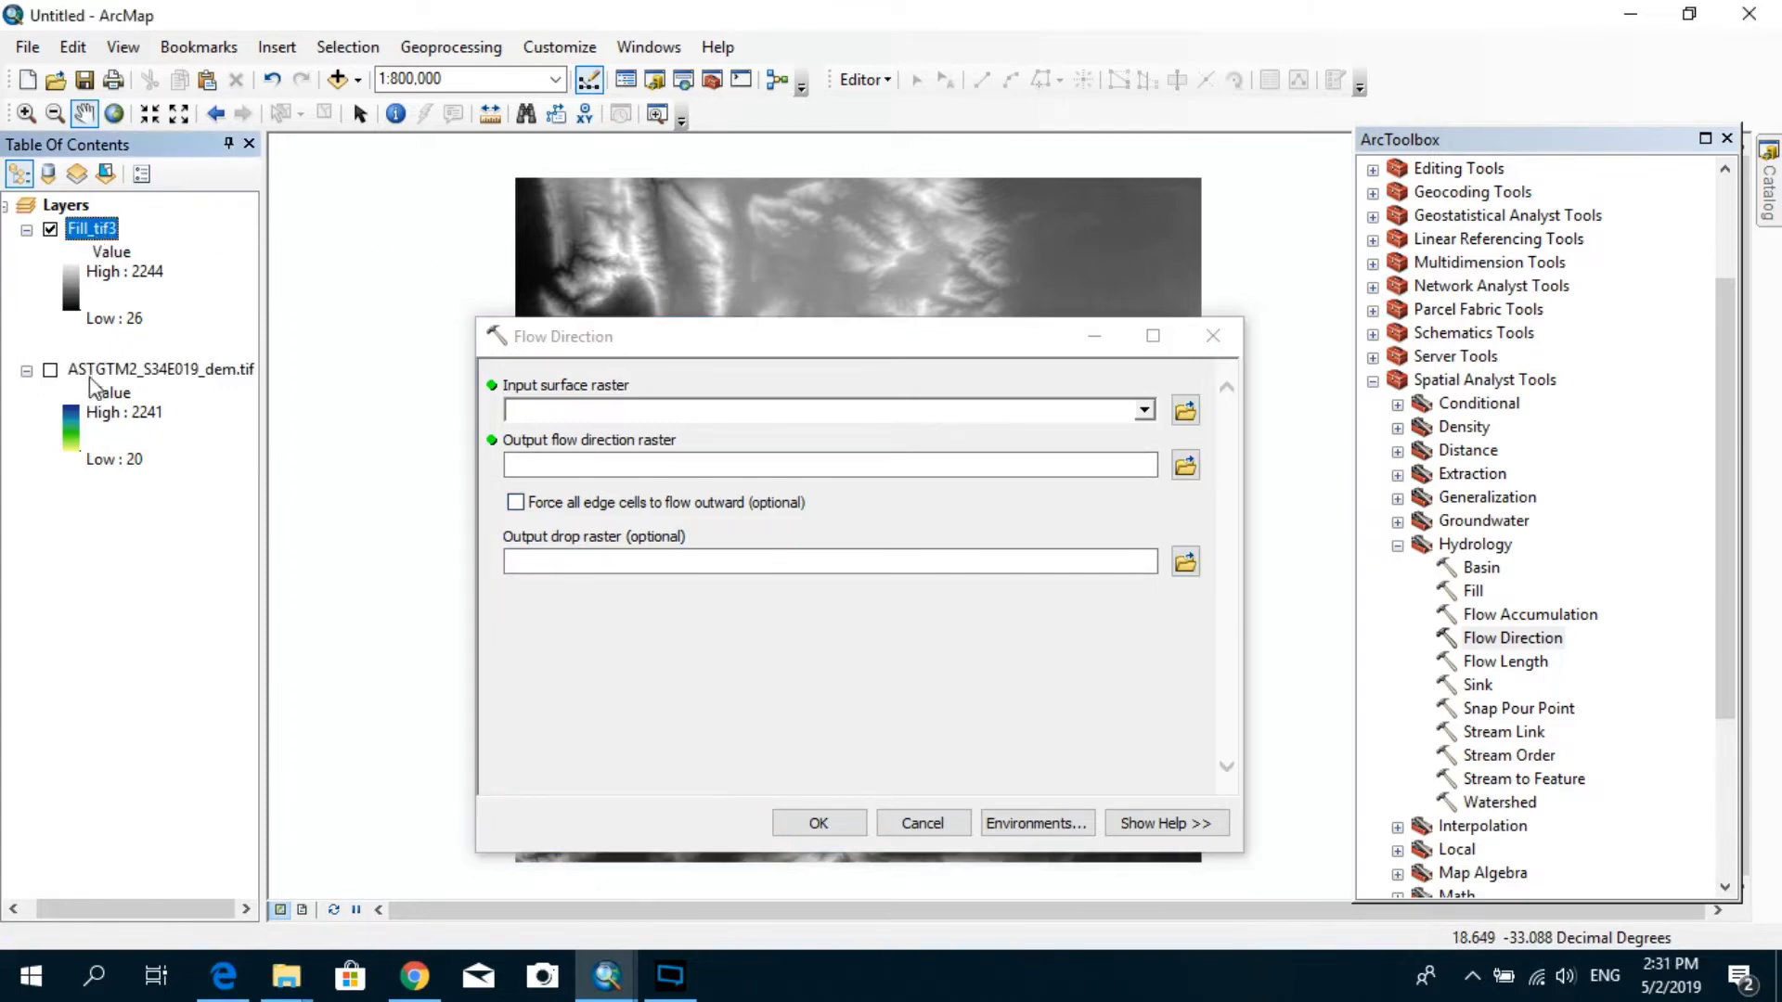
drag(83, 230, 601, 410)
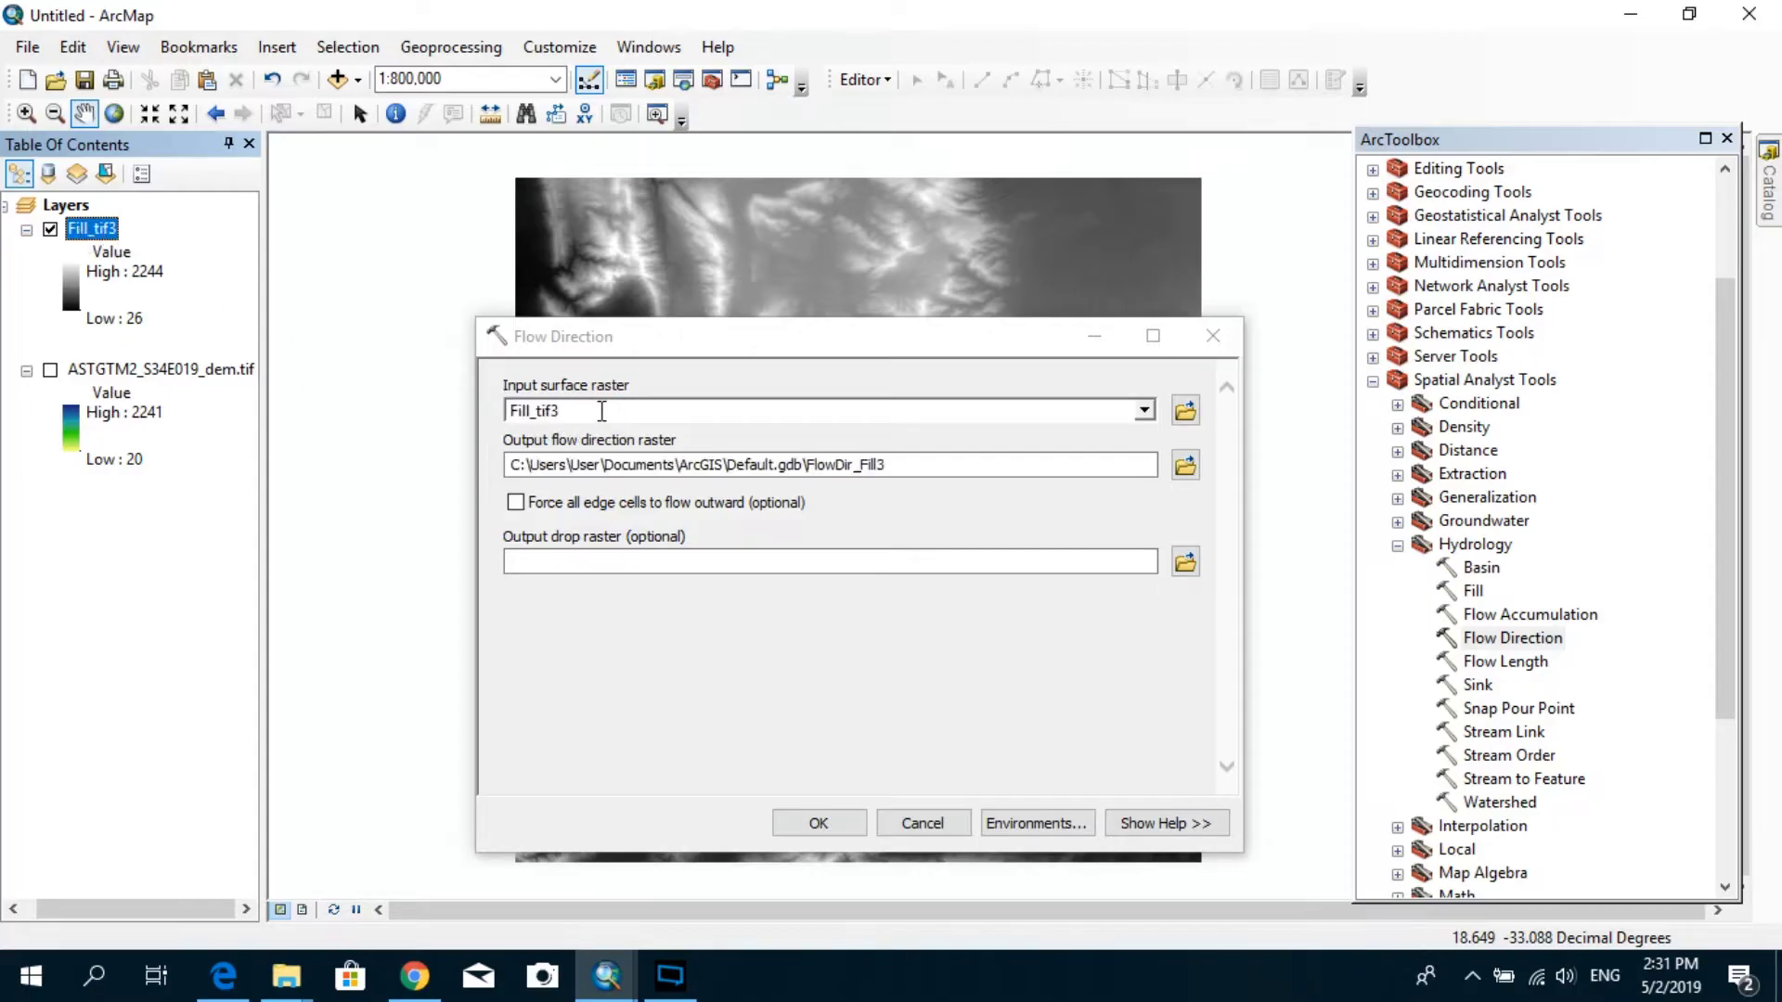
drag(889, 465, 806, 470)
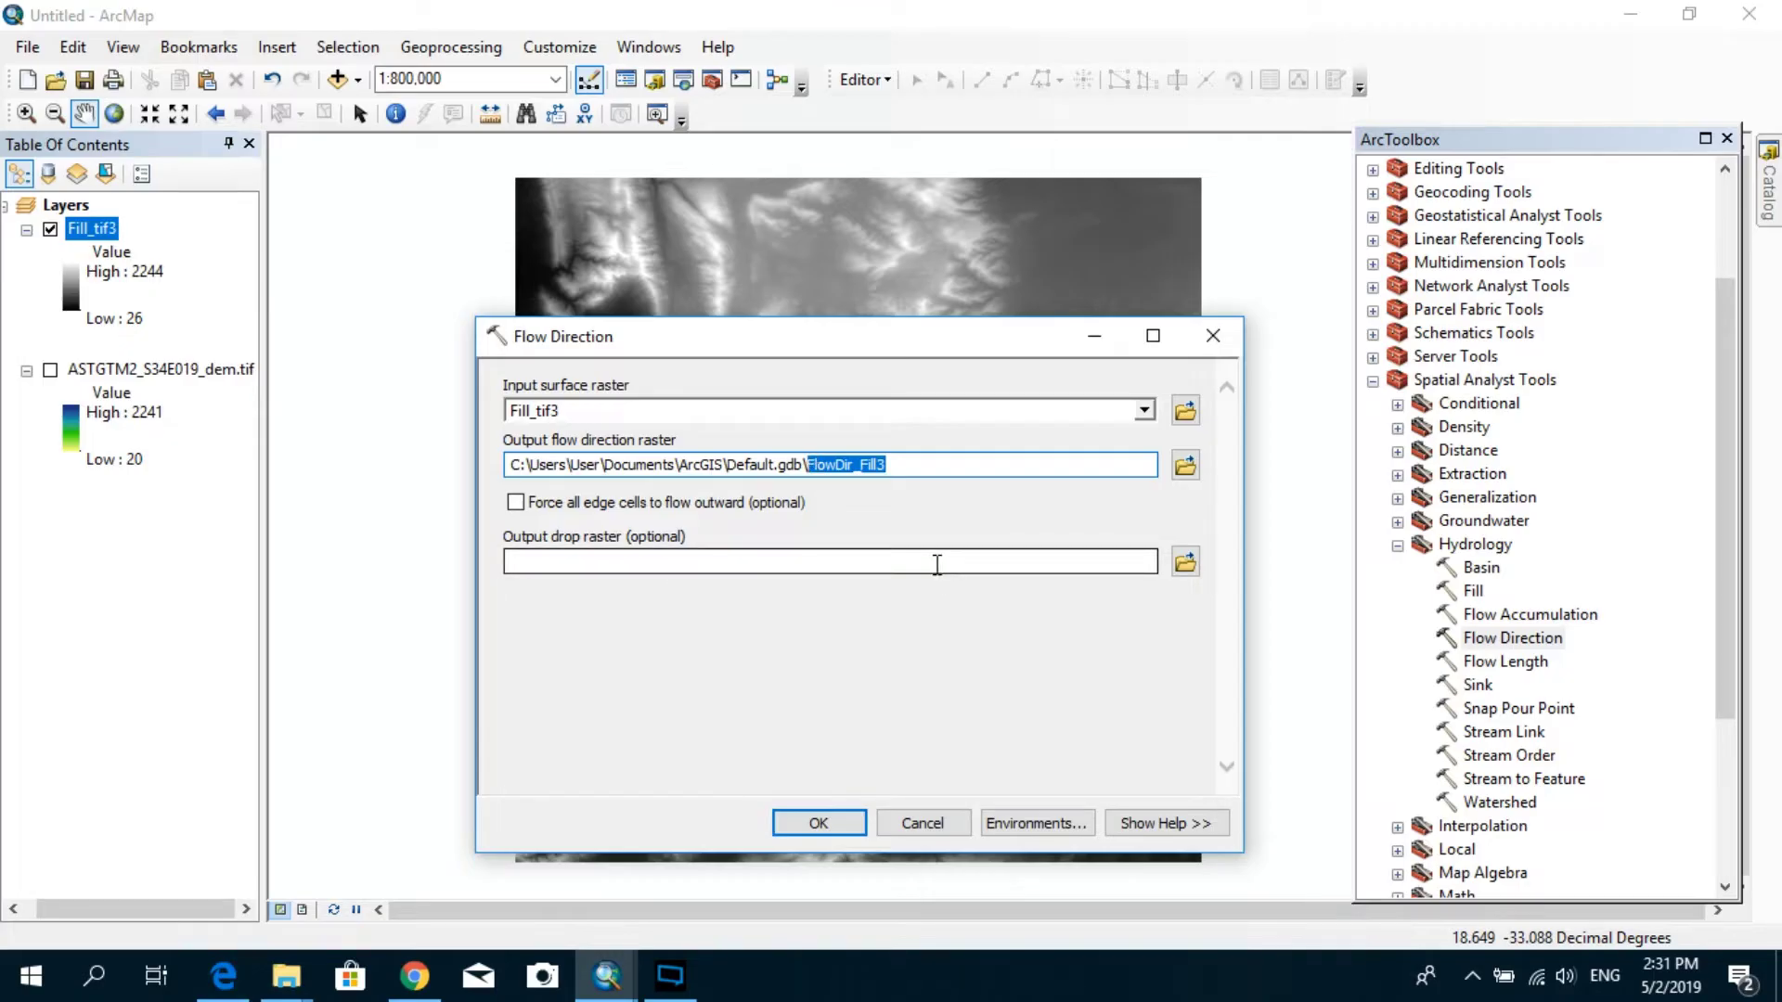
text(Flow_Direction)
click(816, 824)
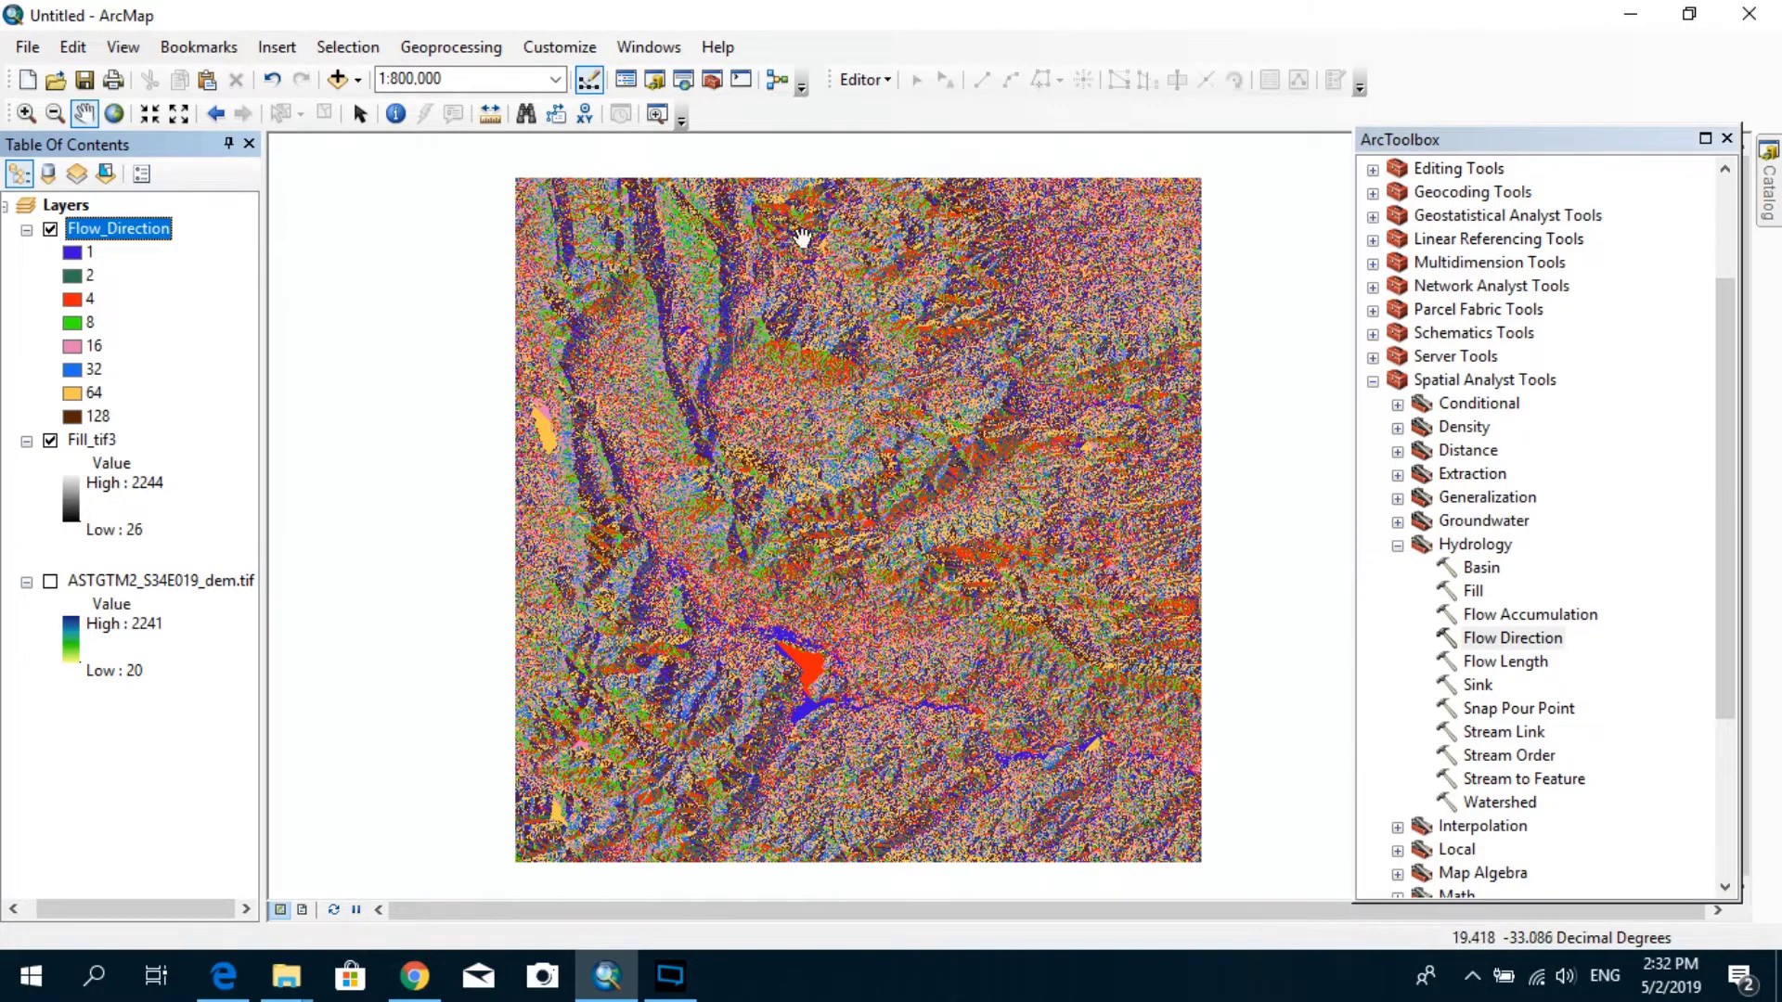
- Dock the Search window beside ArcToolbox once Flow_Direction is on the map
click(684, 81)
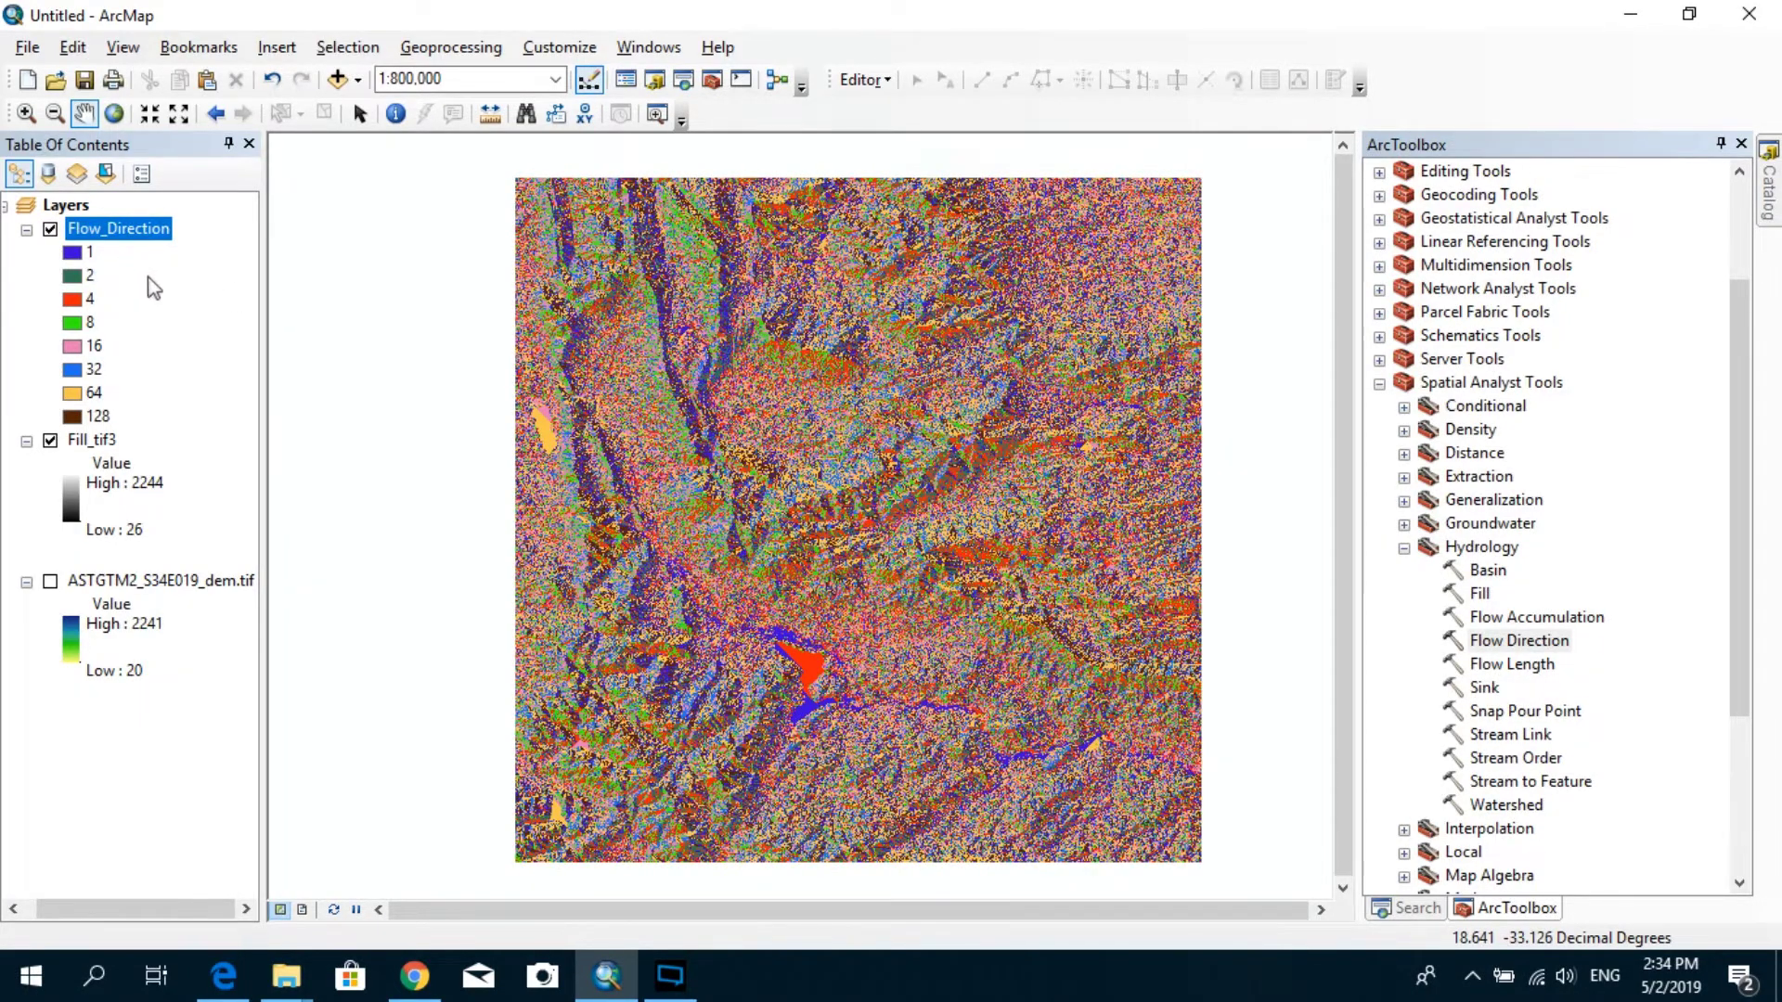
- Review the help figures on eight-direction flow coding, then return to ArcMap
key(alt+Tab)
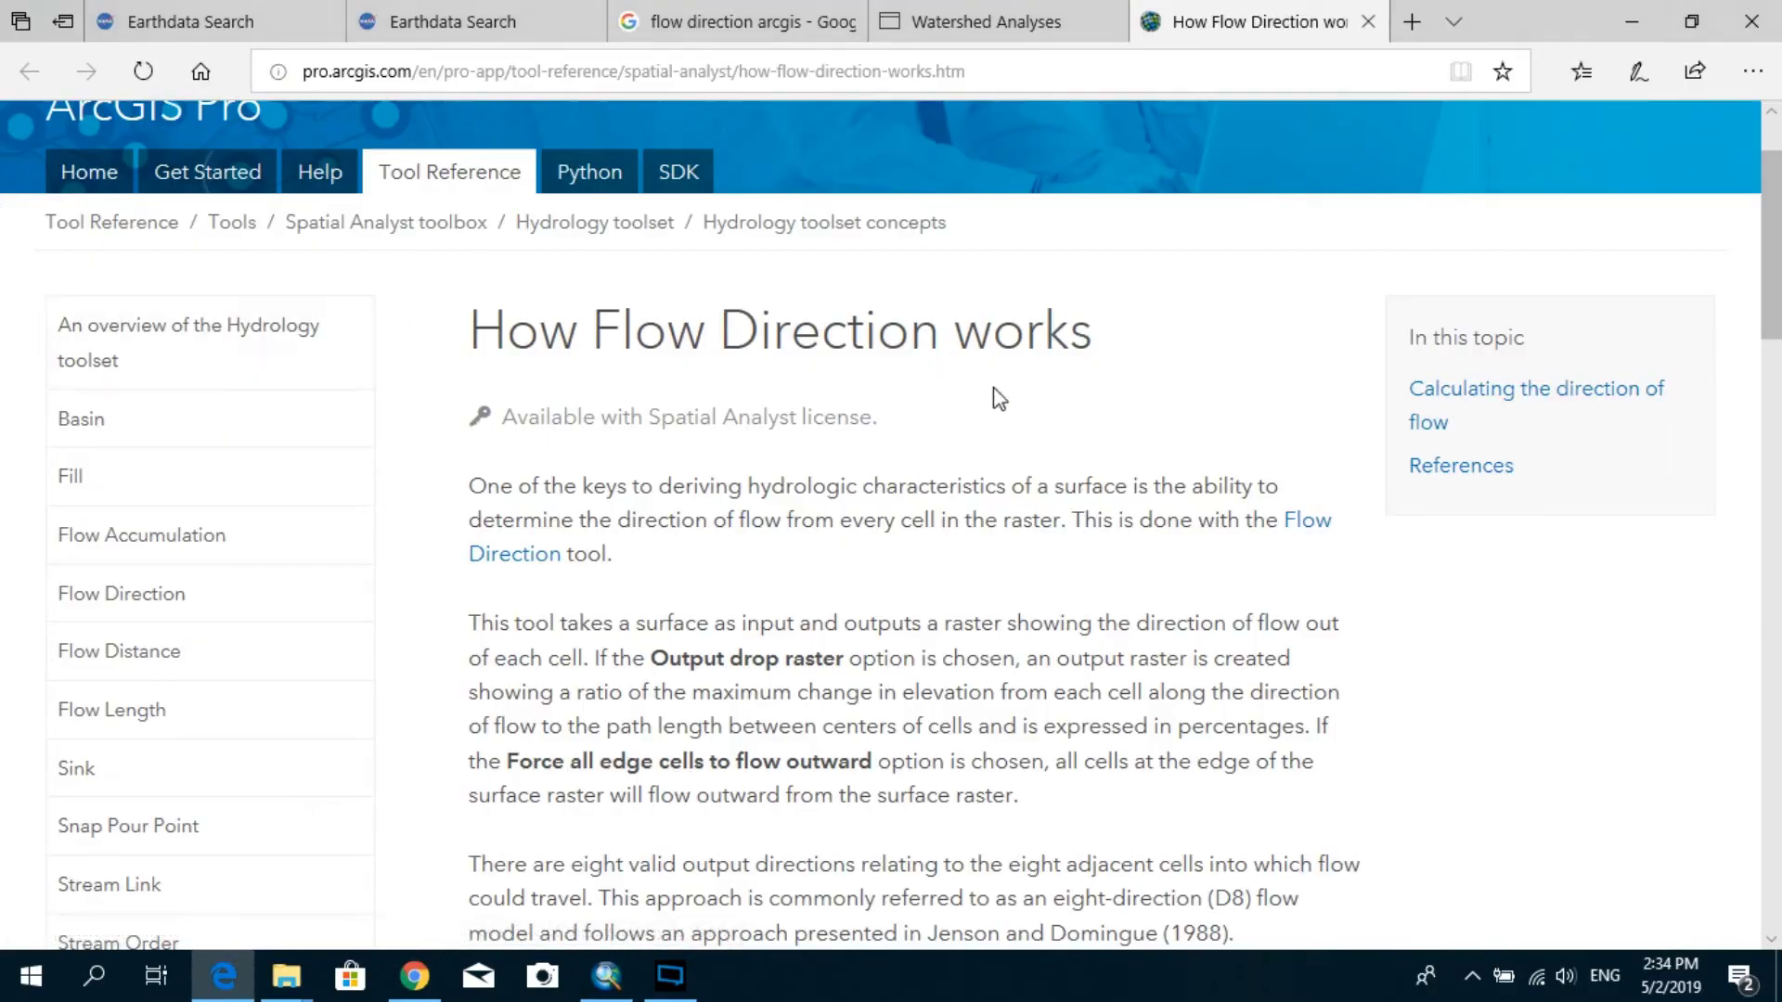
scroll(989, 396, up, 2)
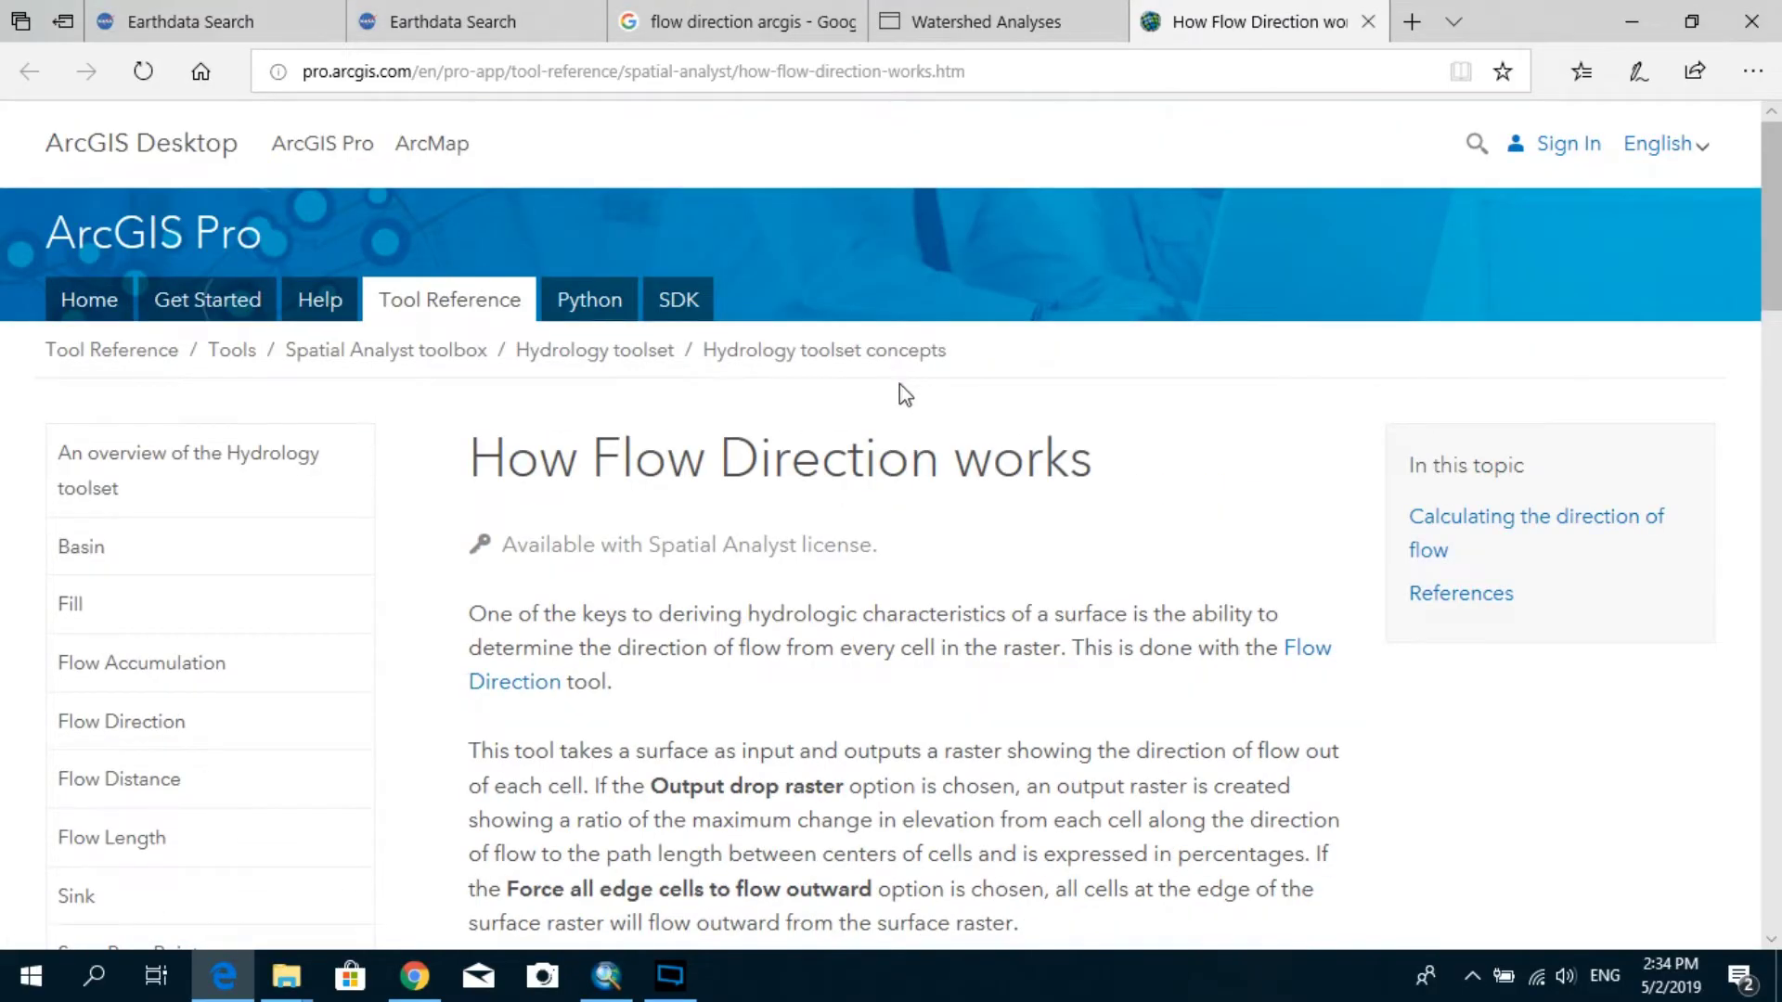
scroll(898, 384, down, 2)
drag(488, 330, 1113, 349)
scroll(1048, 377, down, 6)
scroll(1048, 376, down, 3)
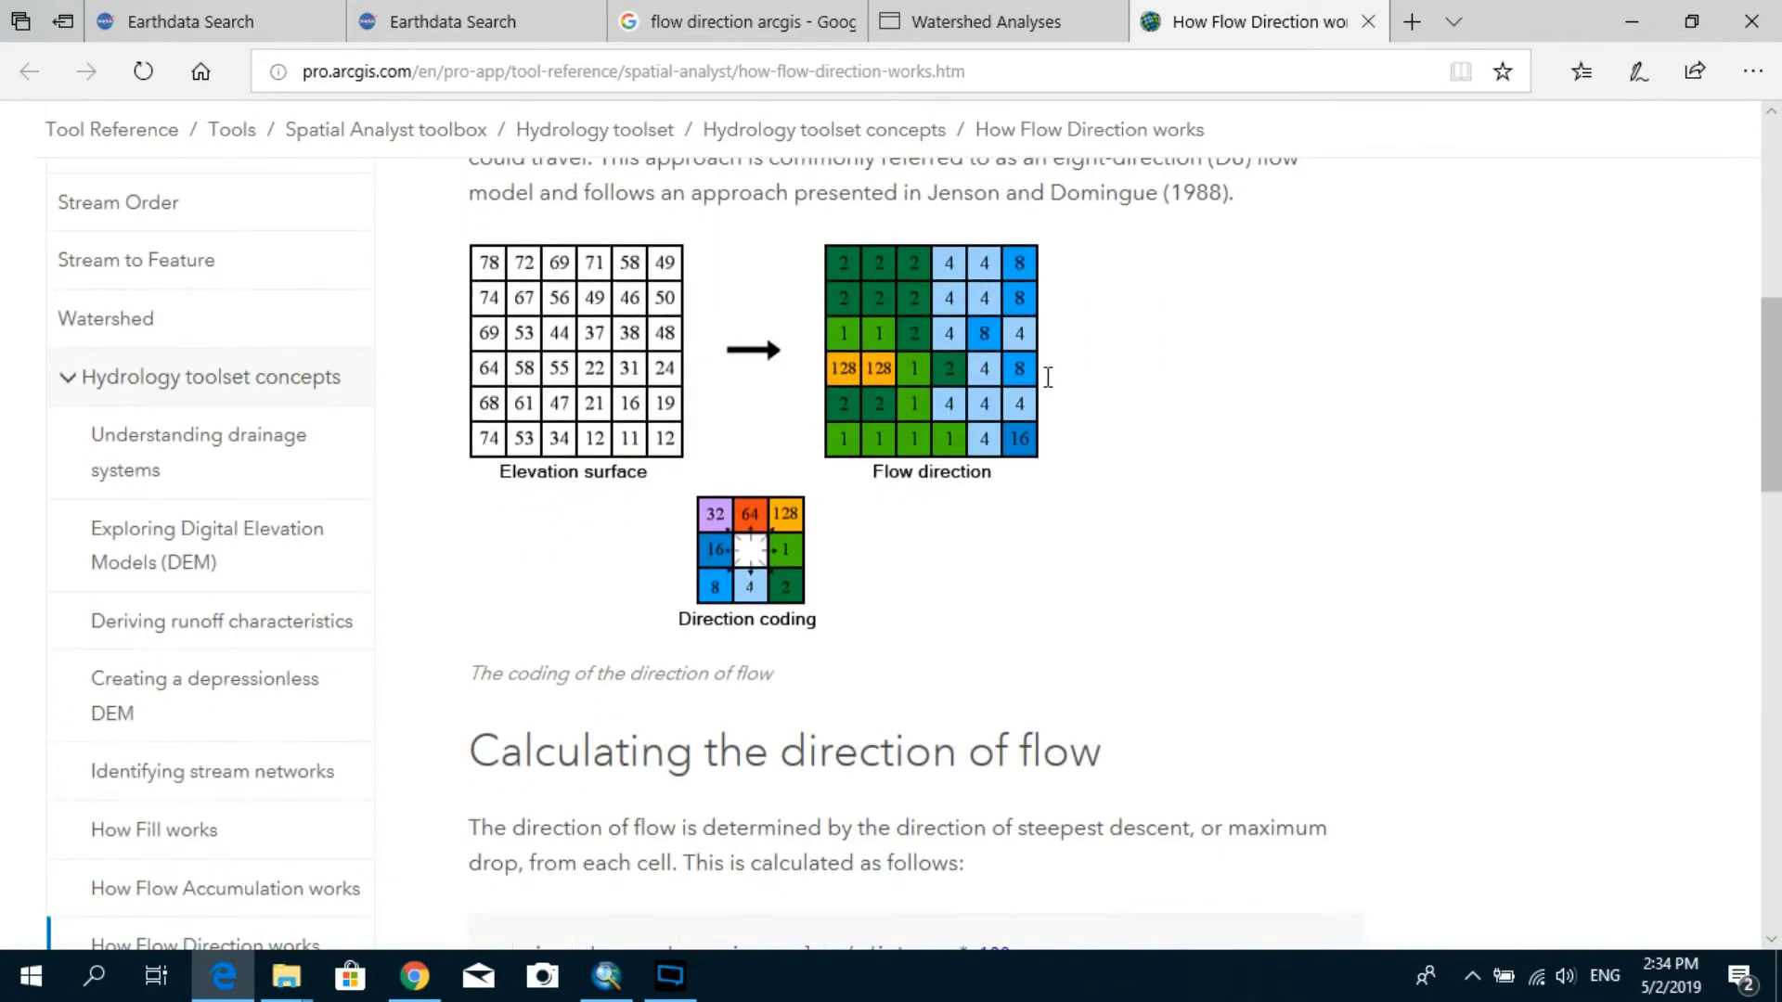
scroll(826, 542, up, 3)
scroll(847, 425, down, 6)
scroll(846, 425, up, 3)
scroll(744, 627, up, 1)
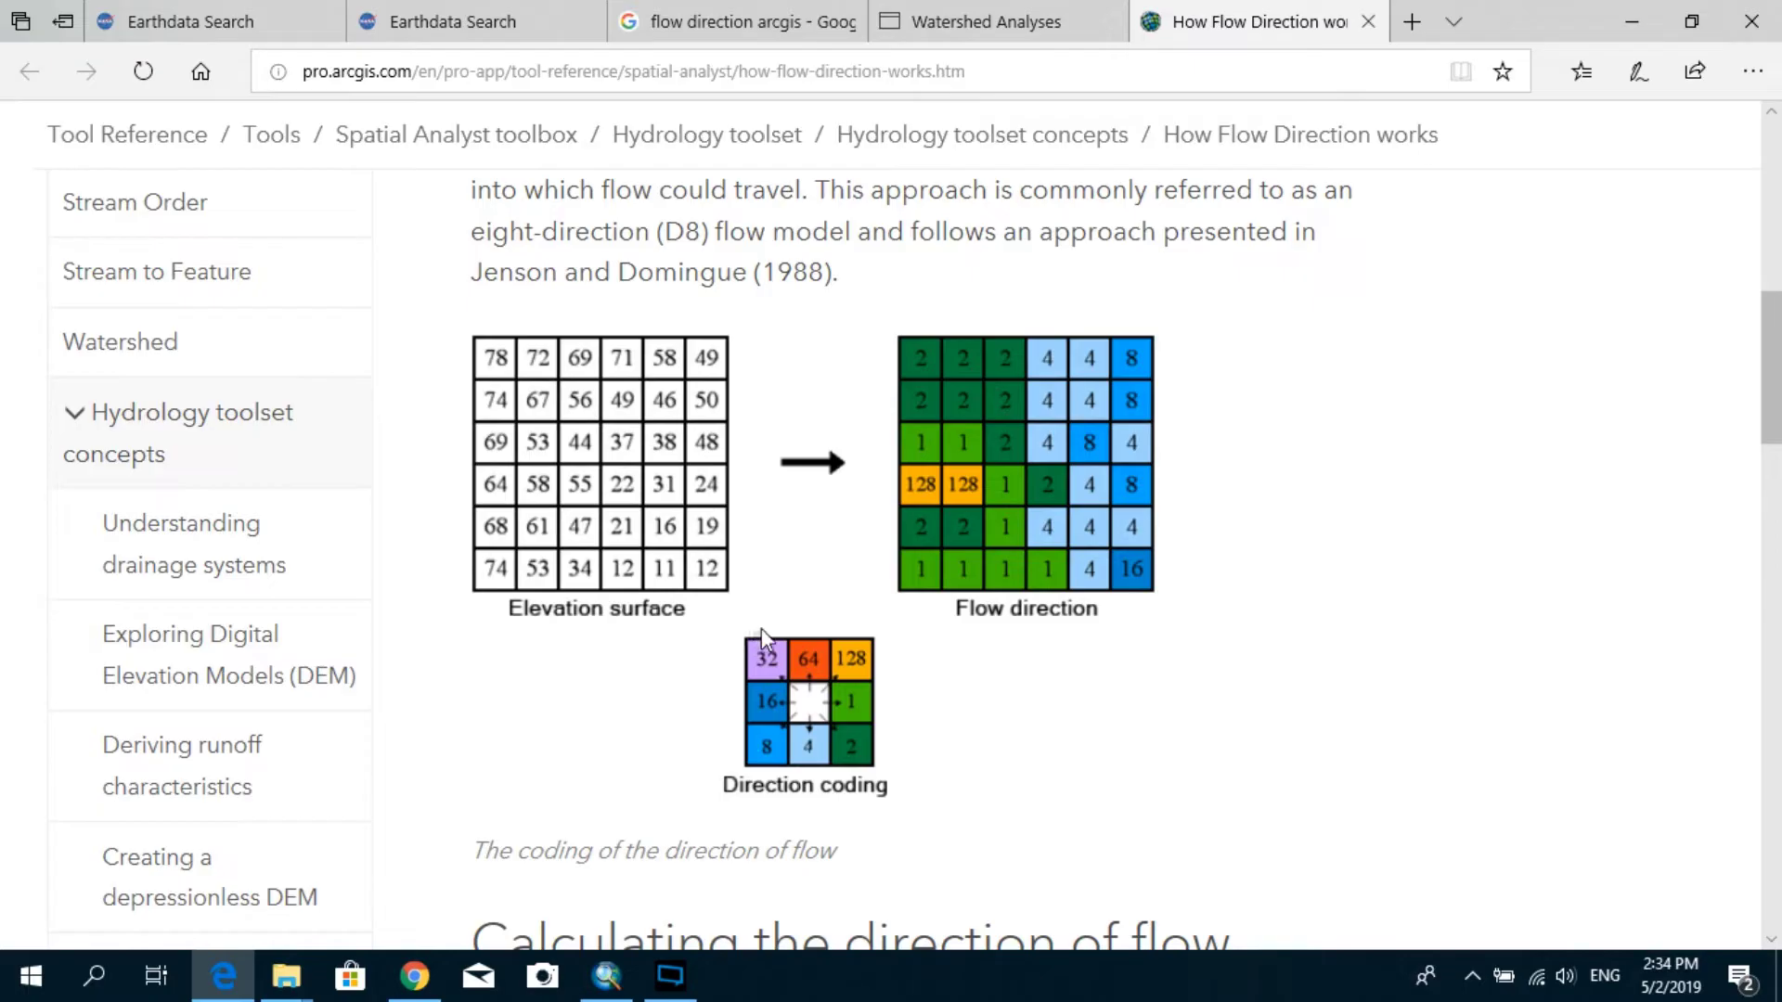
scroll(761, 627, down, 2)
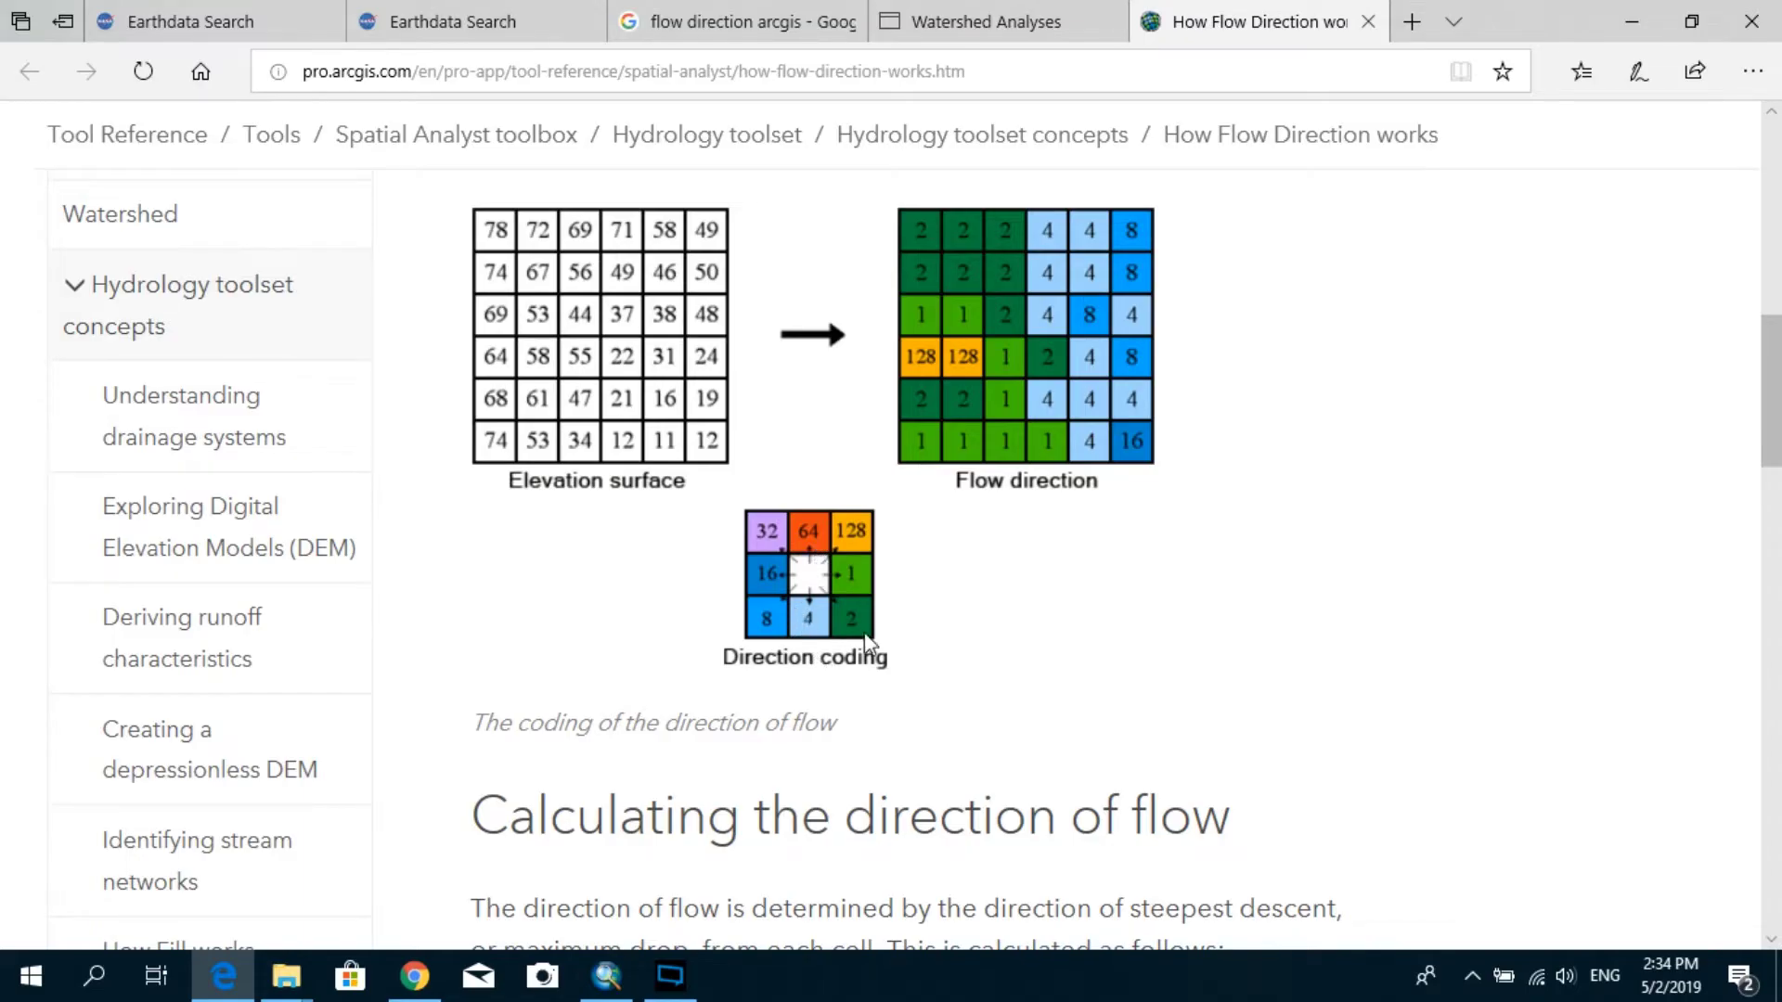
key(alt+Tab)
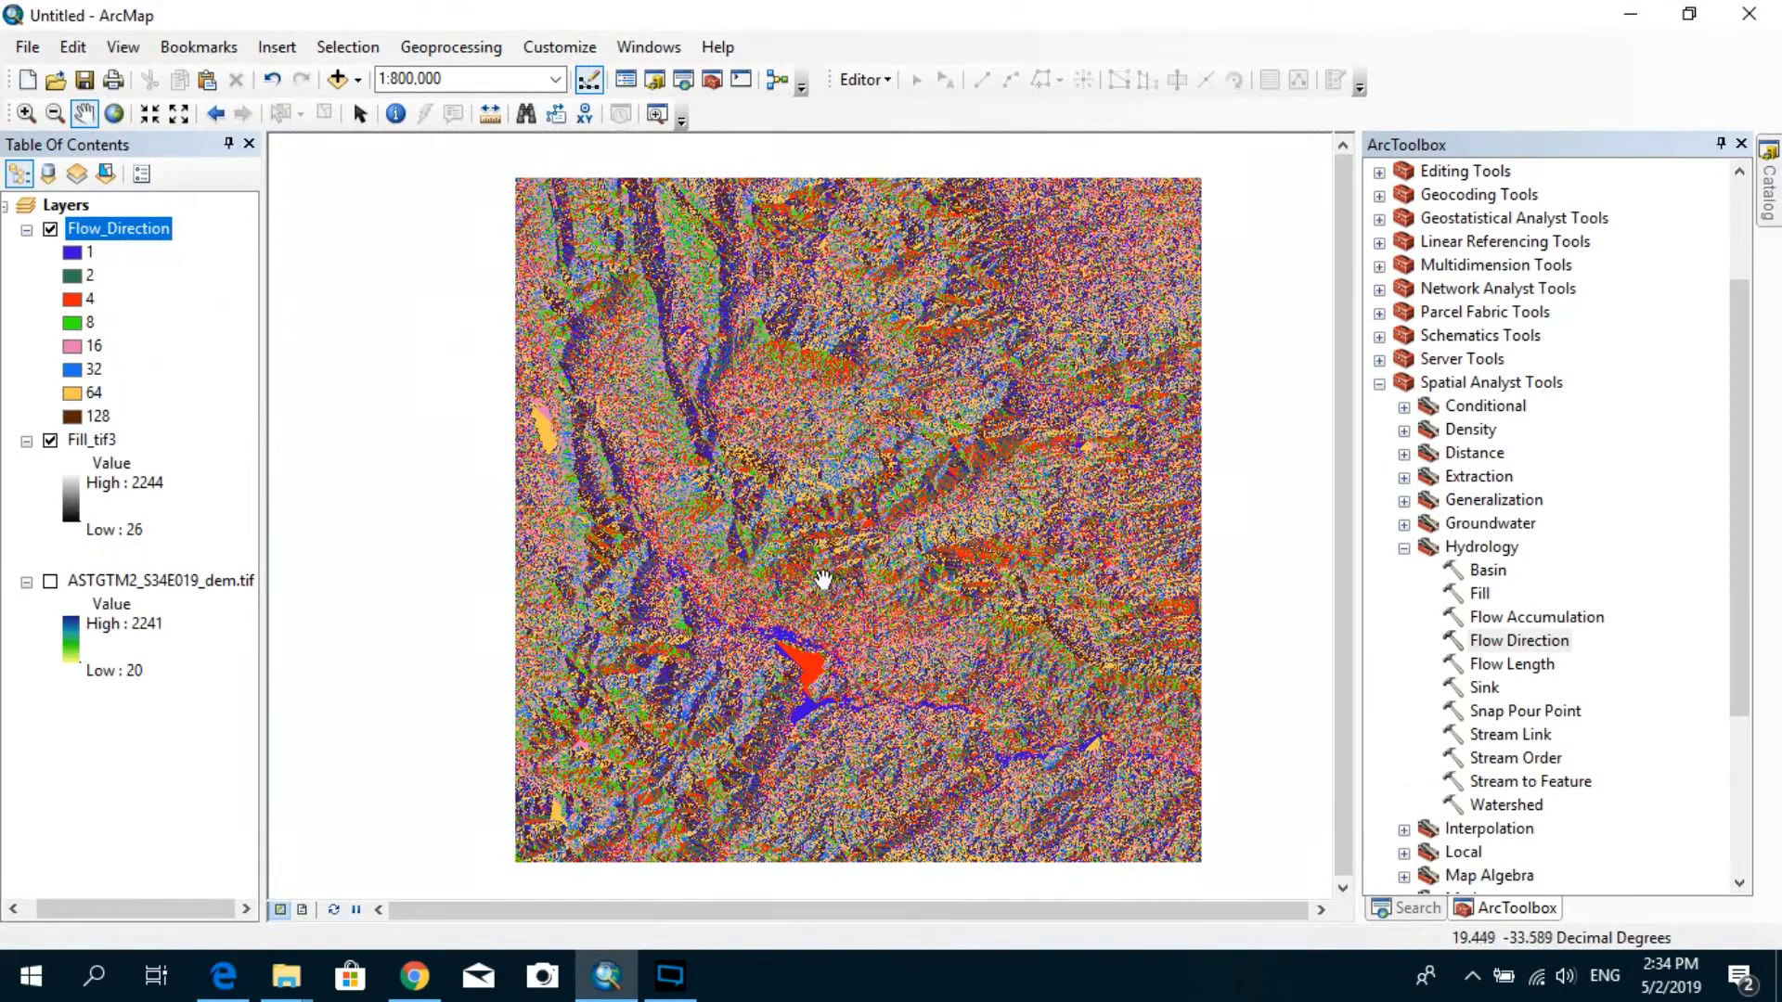
- Zoom in to inspect Flow_Direction cells, then zoom back out to 1:400,000
scroll(784, 492, up, 10)
scroll(889, 485, up, 3)
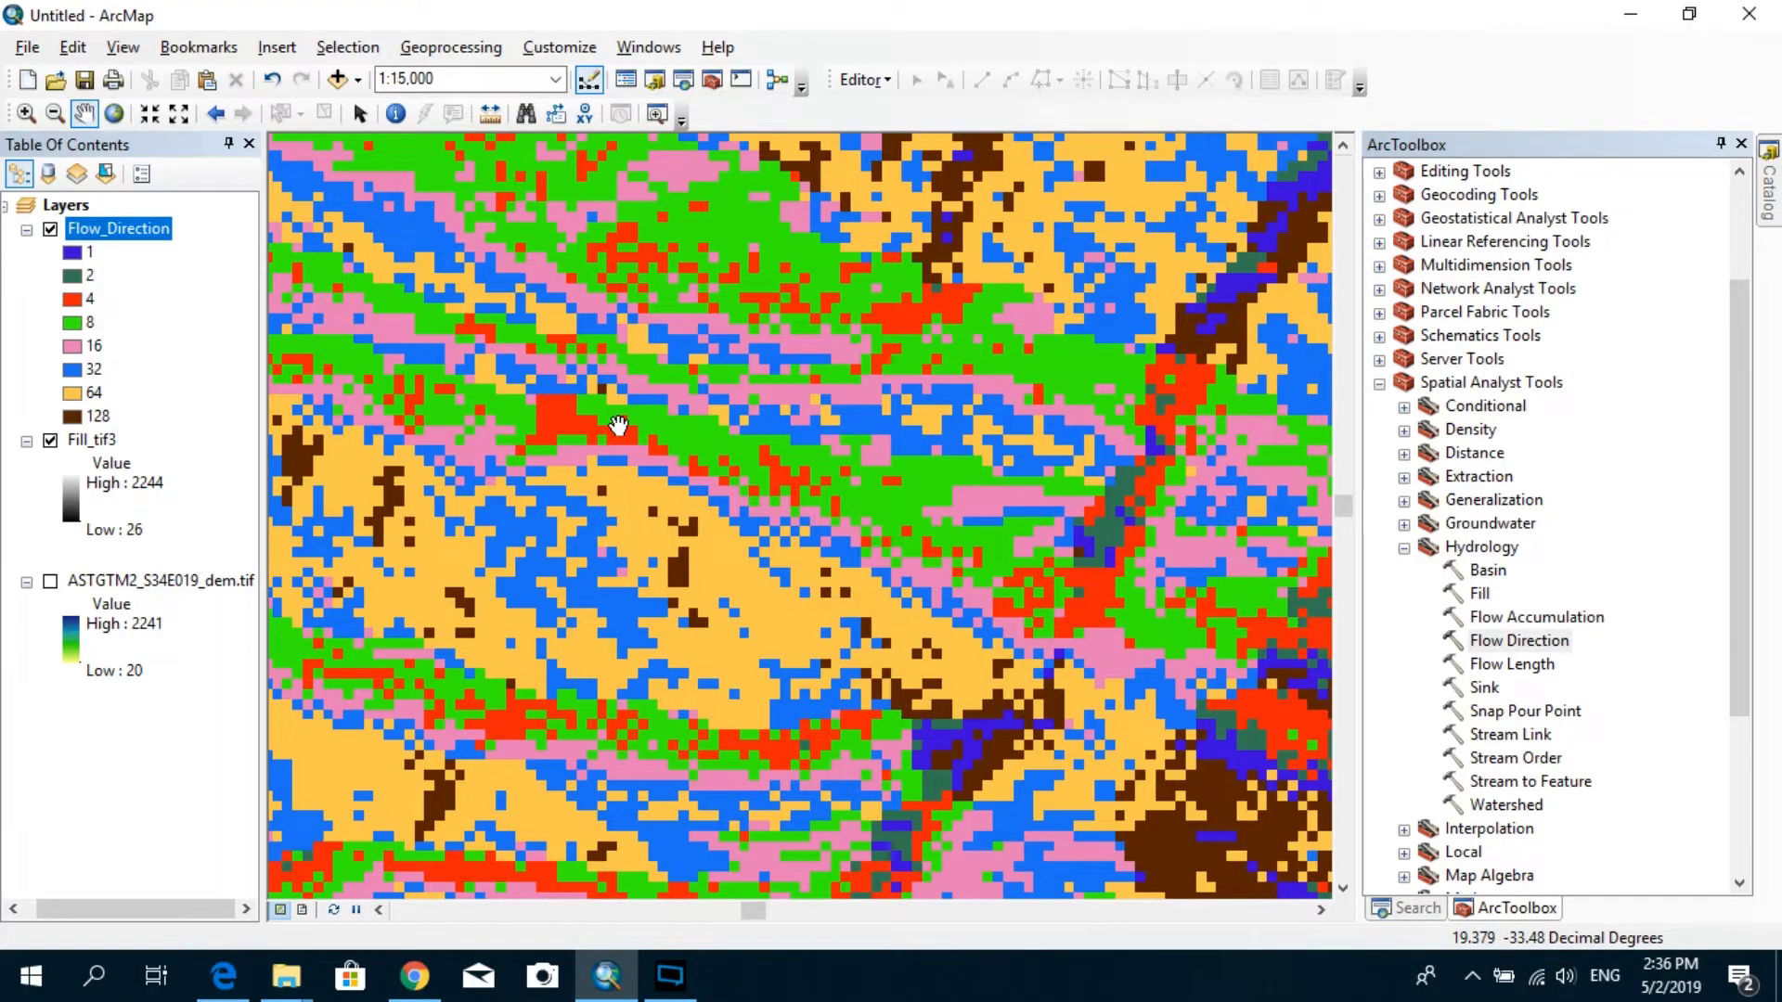
scroll(938, 556, up, 5)
scroll(931, 559, down, 3)
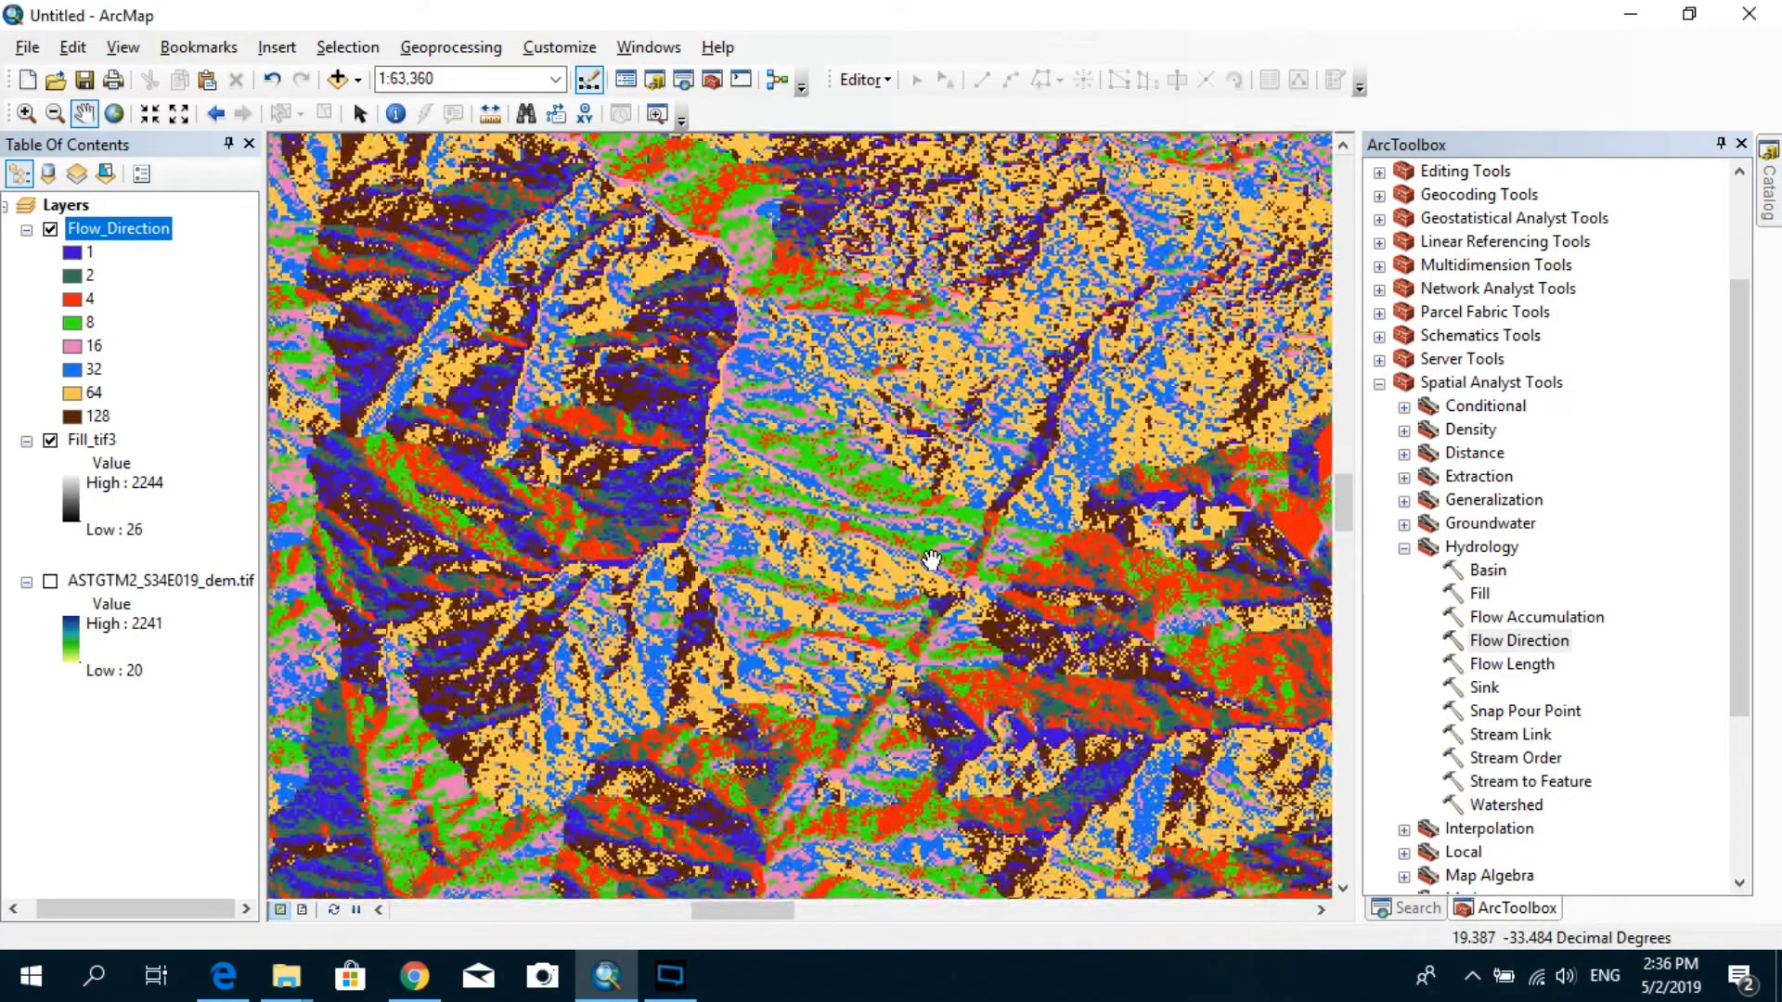
scroll(928, 557, up, 1)
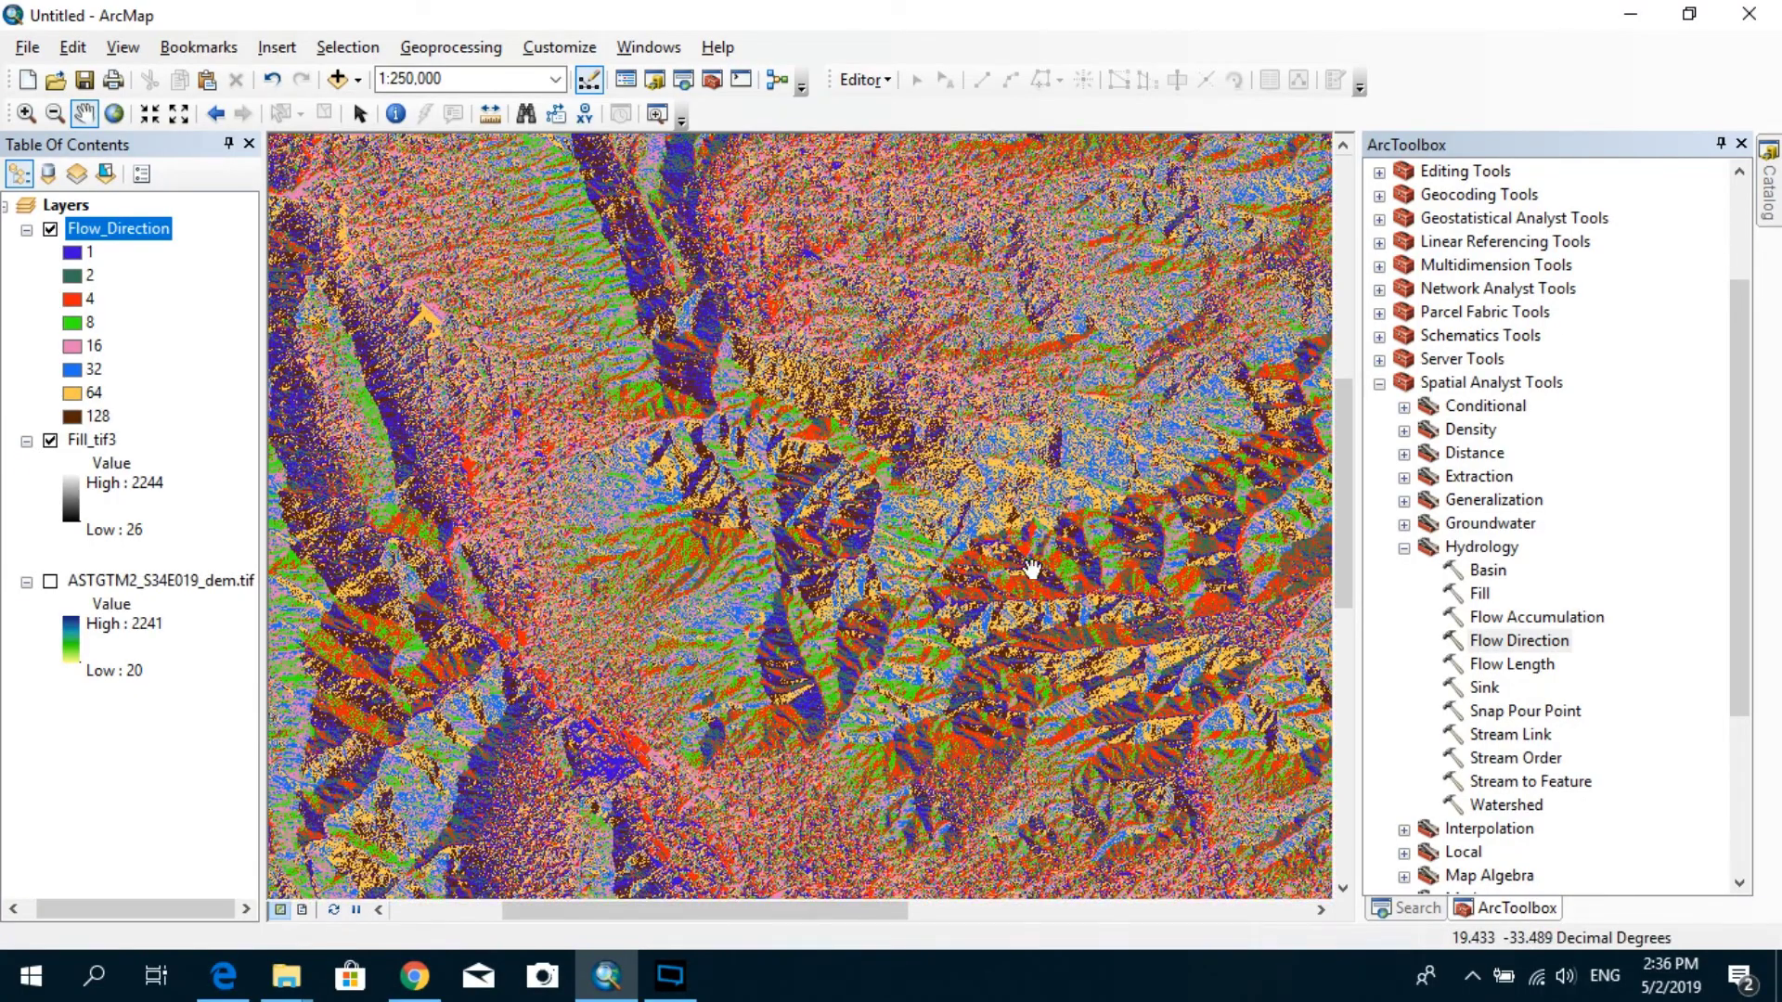
scroll(1035, 572, up, 1)
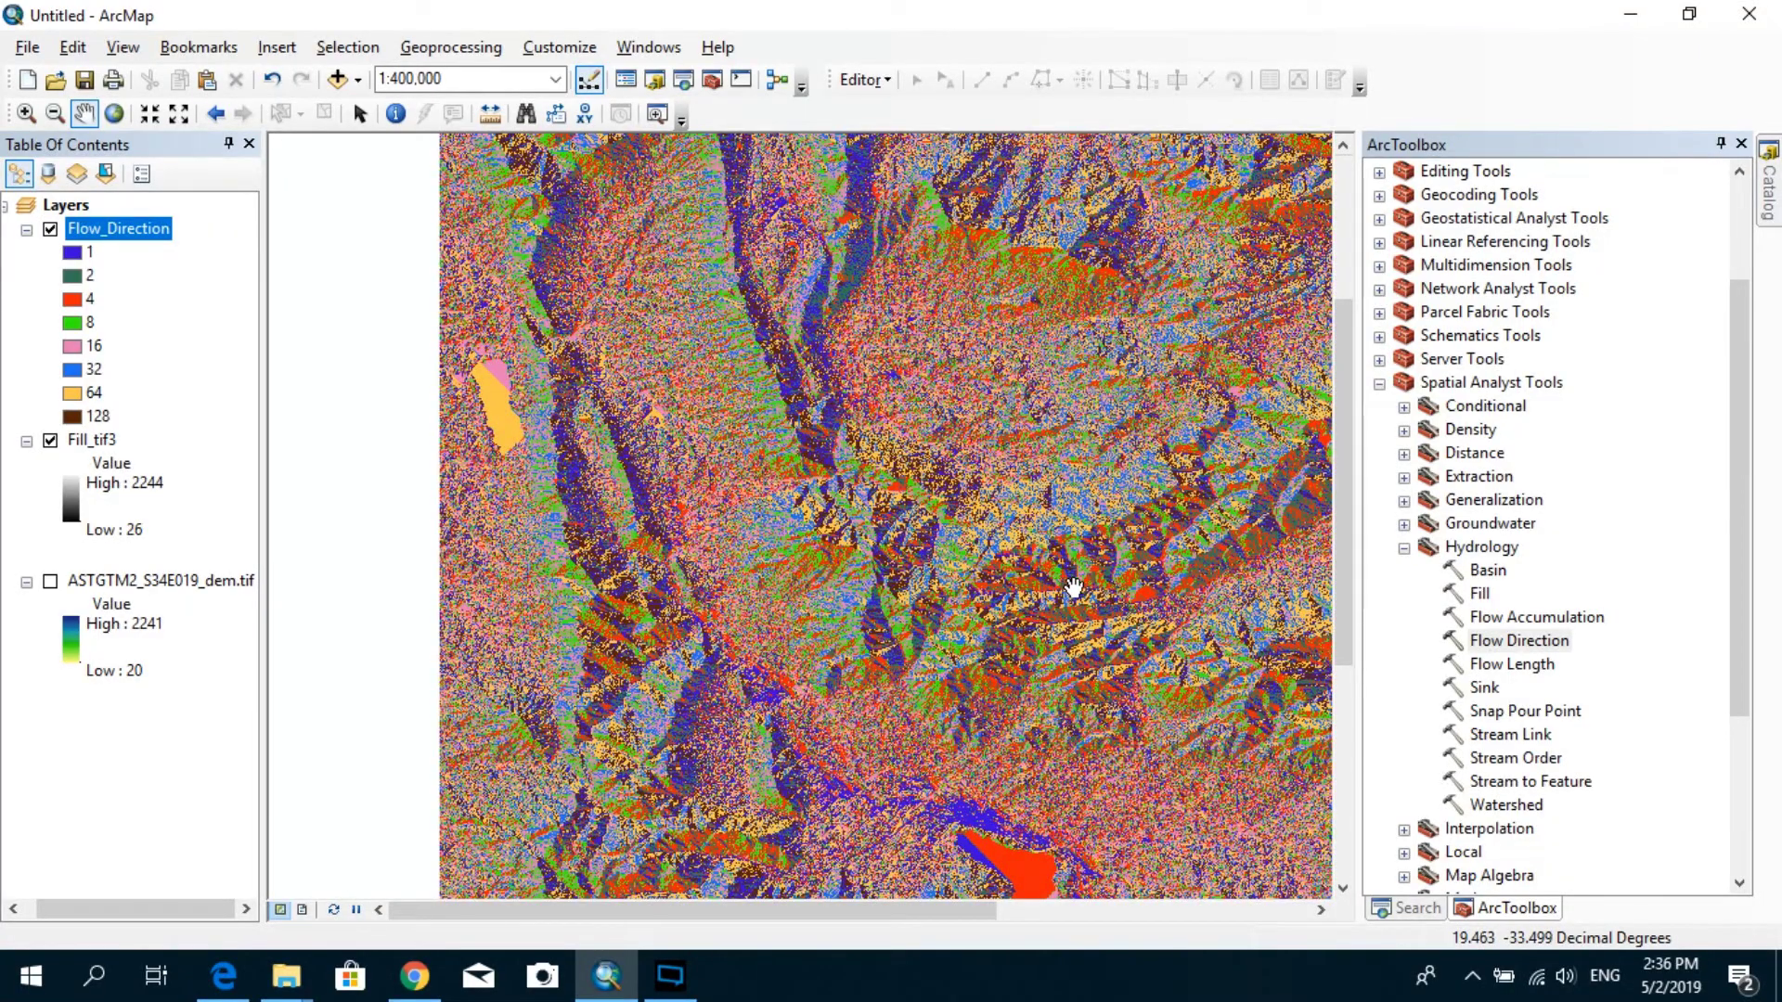
click(1555, 621)
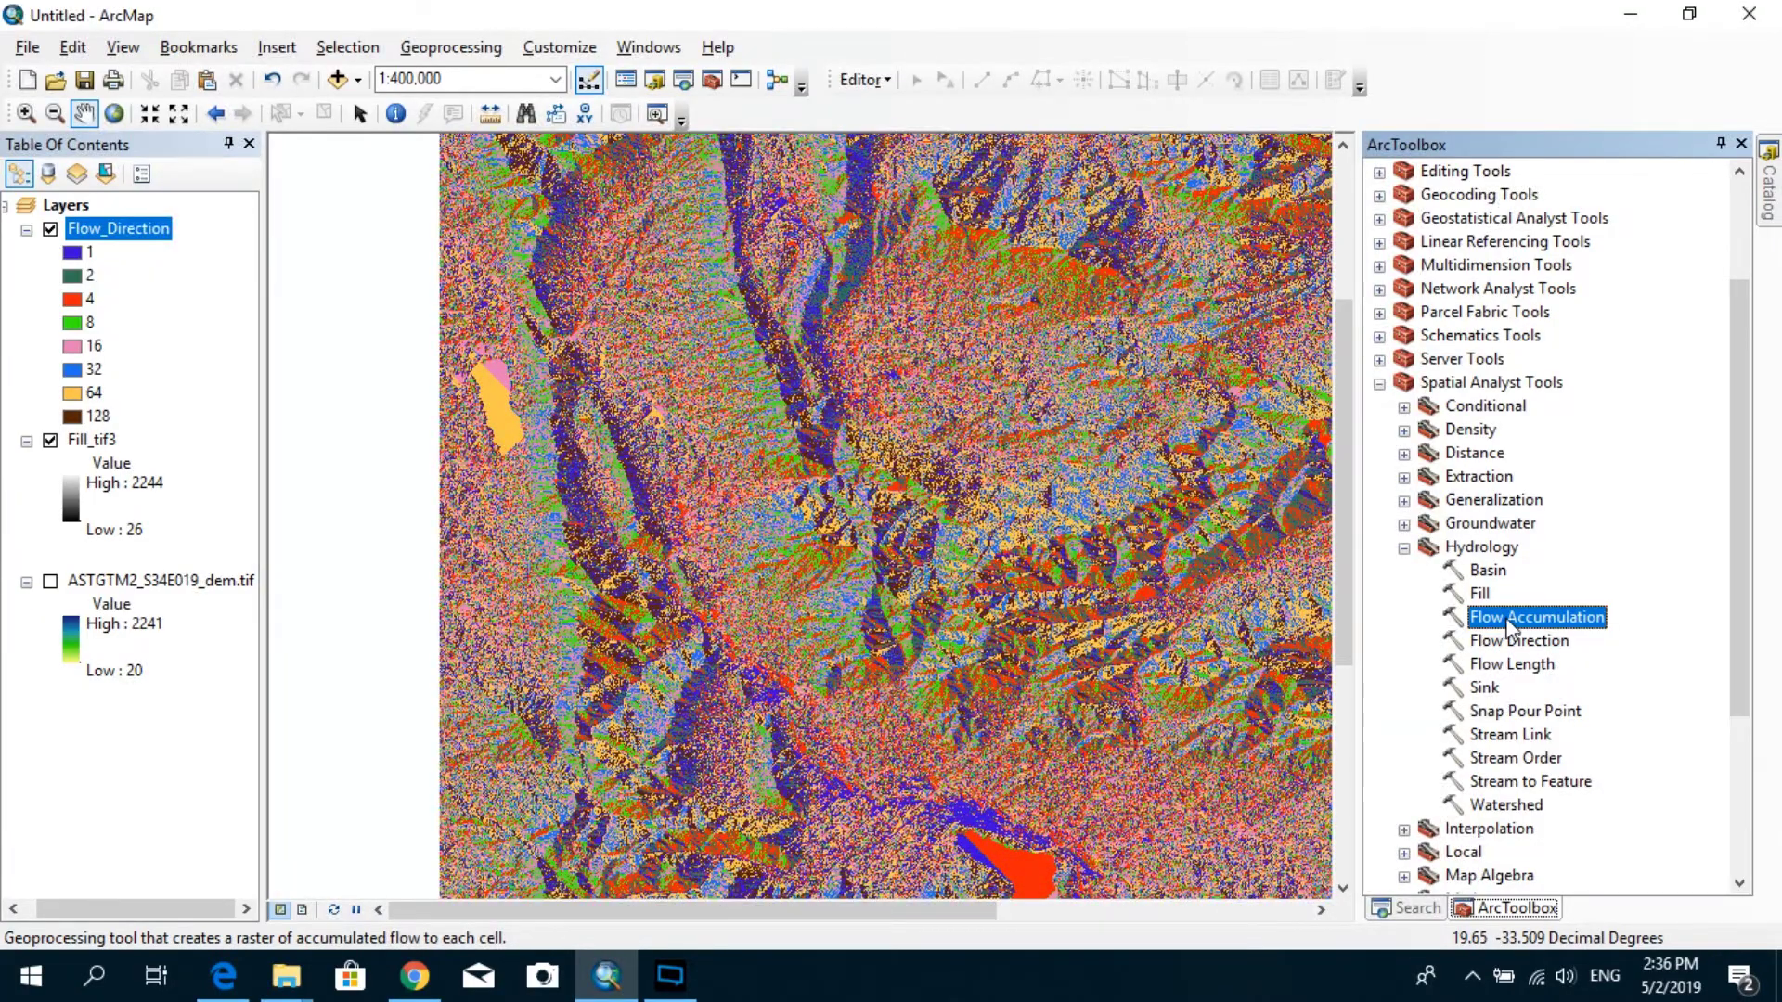
- Run Flow Accumulation on Flow_Direction, saving the output as Flow_ACC
double_click(1510, 626)
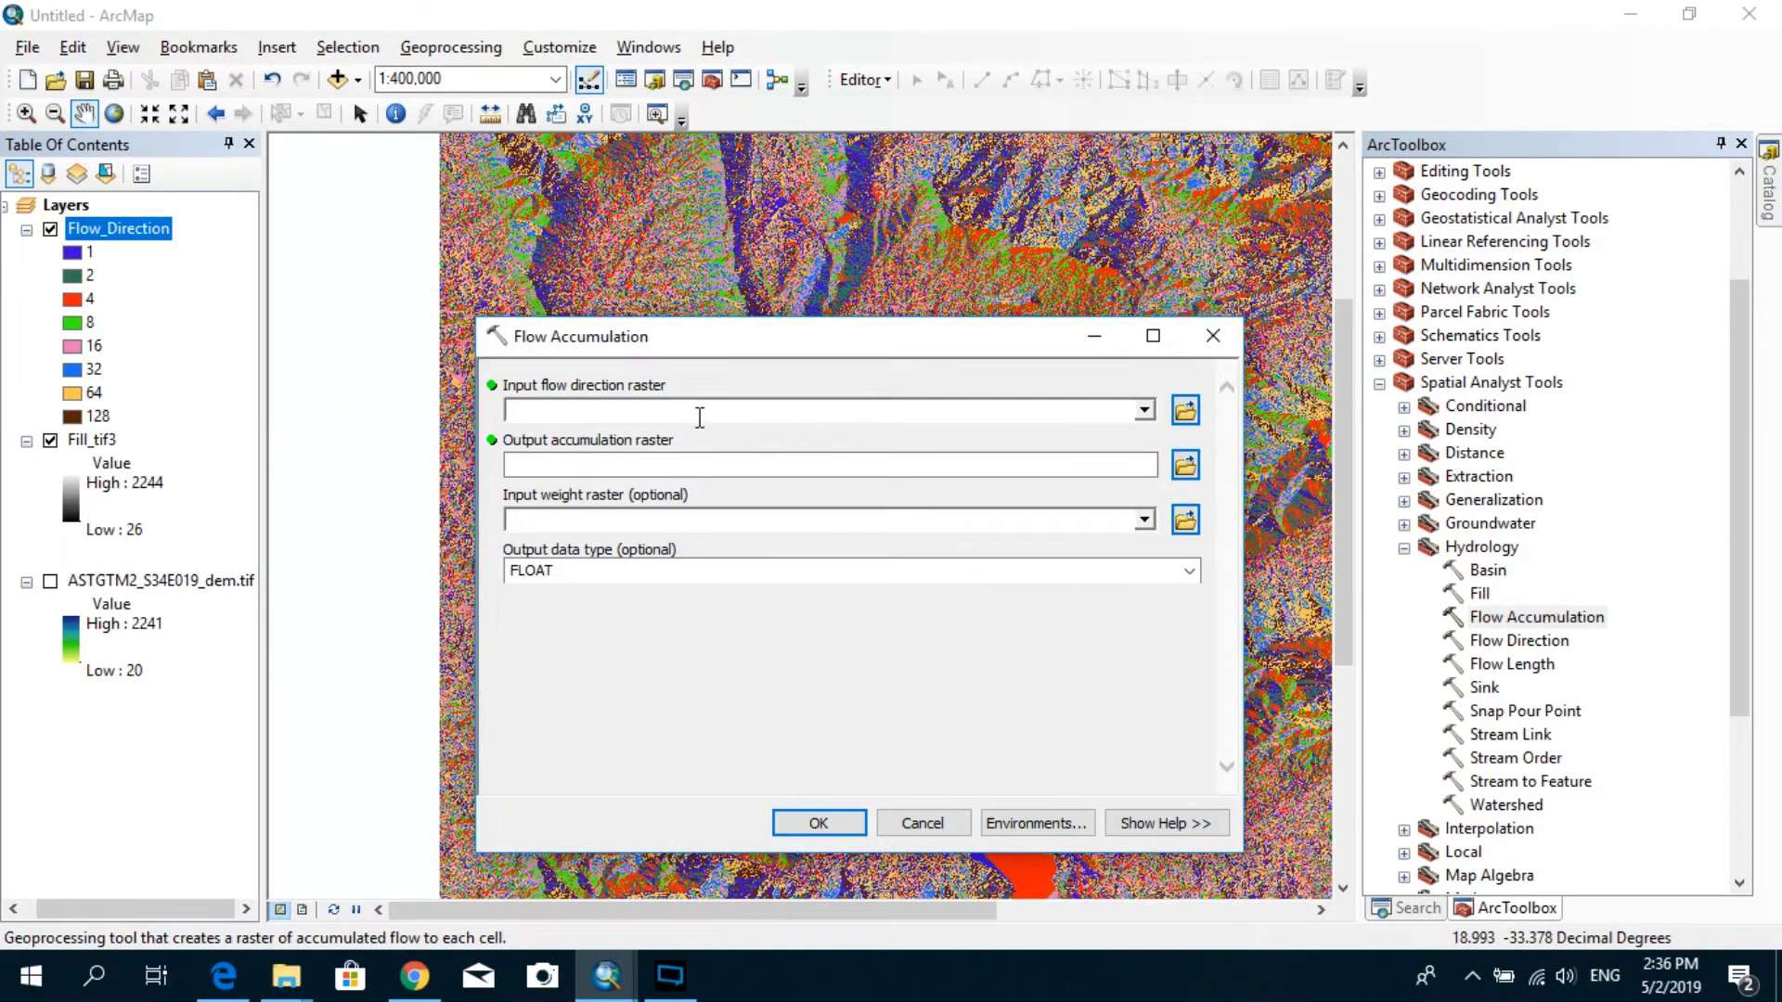
click(124, 234)
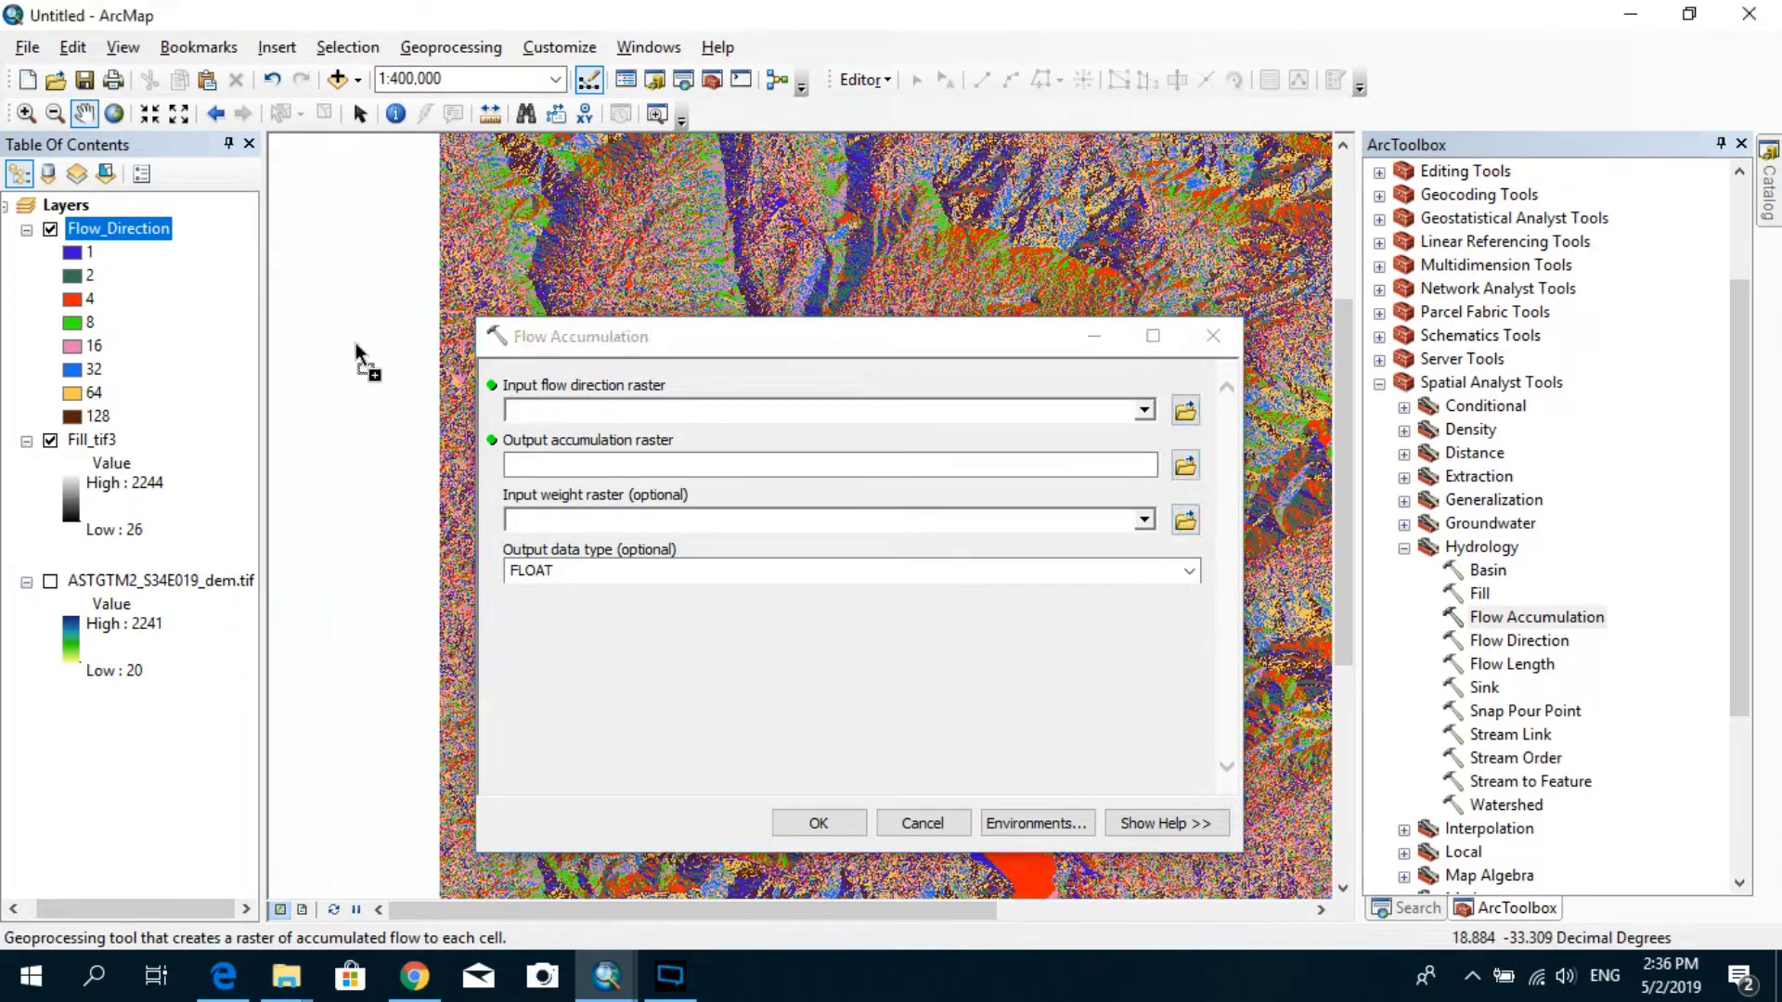
drag(399, 354, 599, 409)
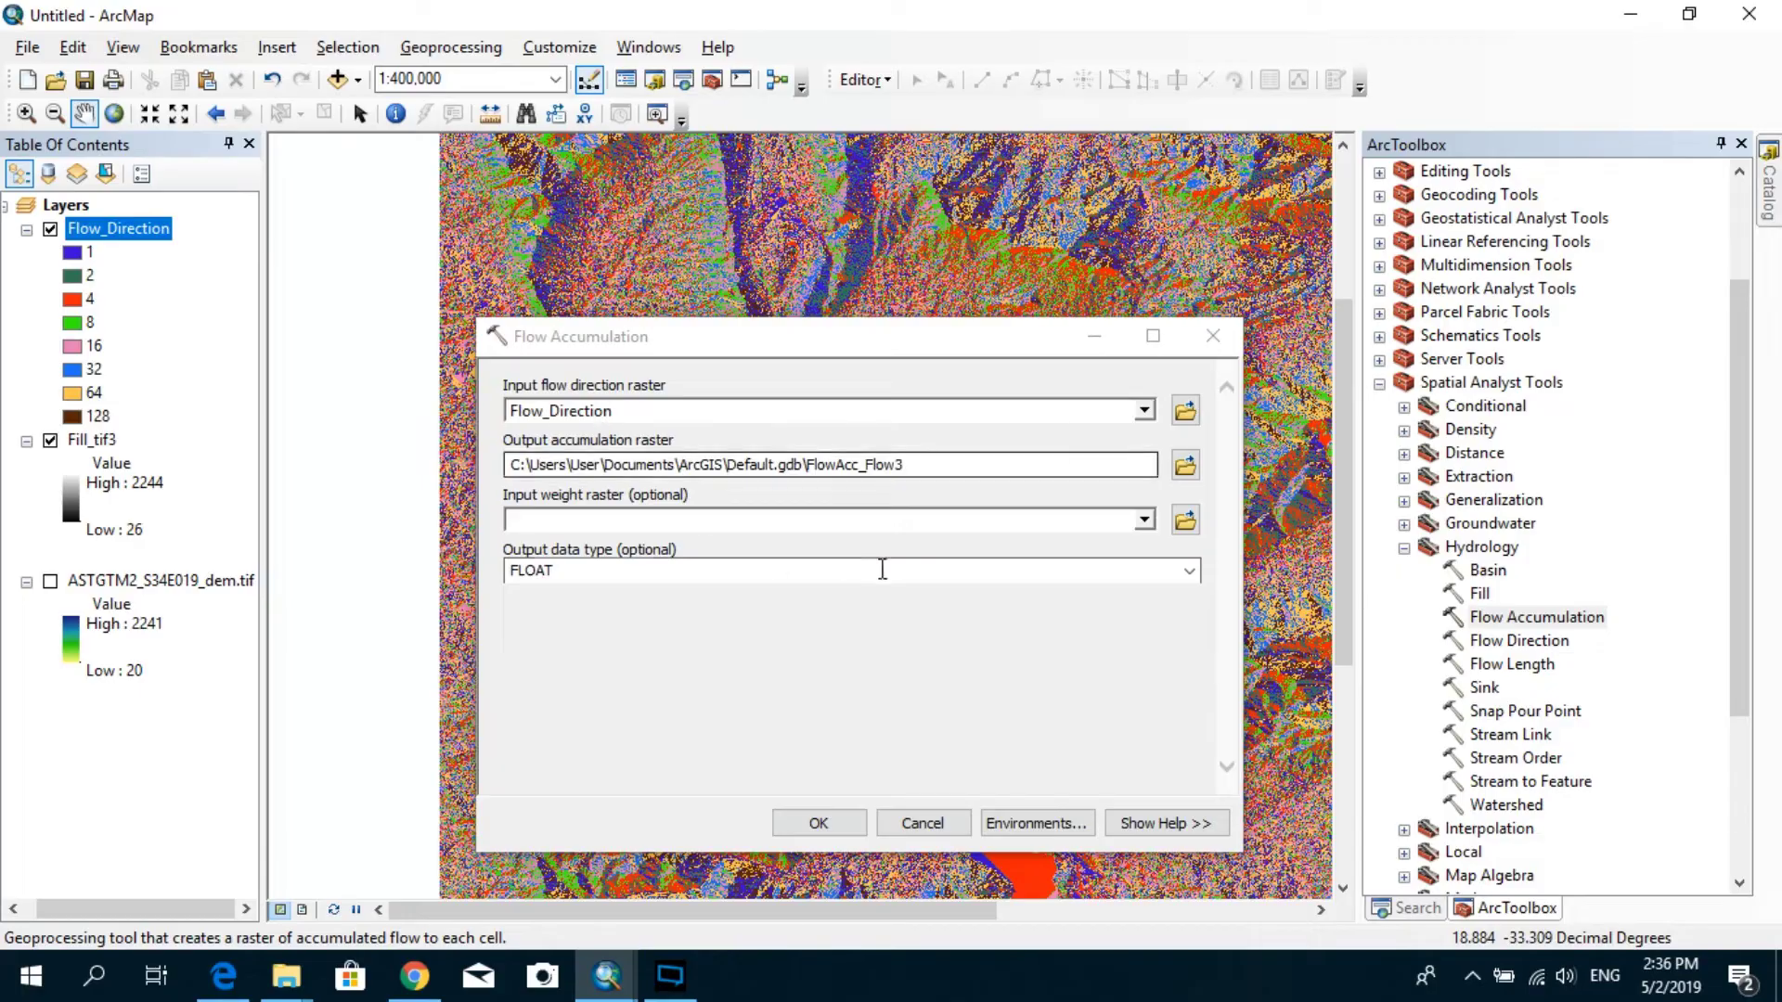
drag(906, 464, 812, 468)
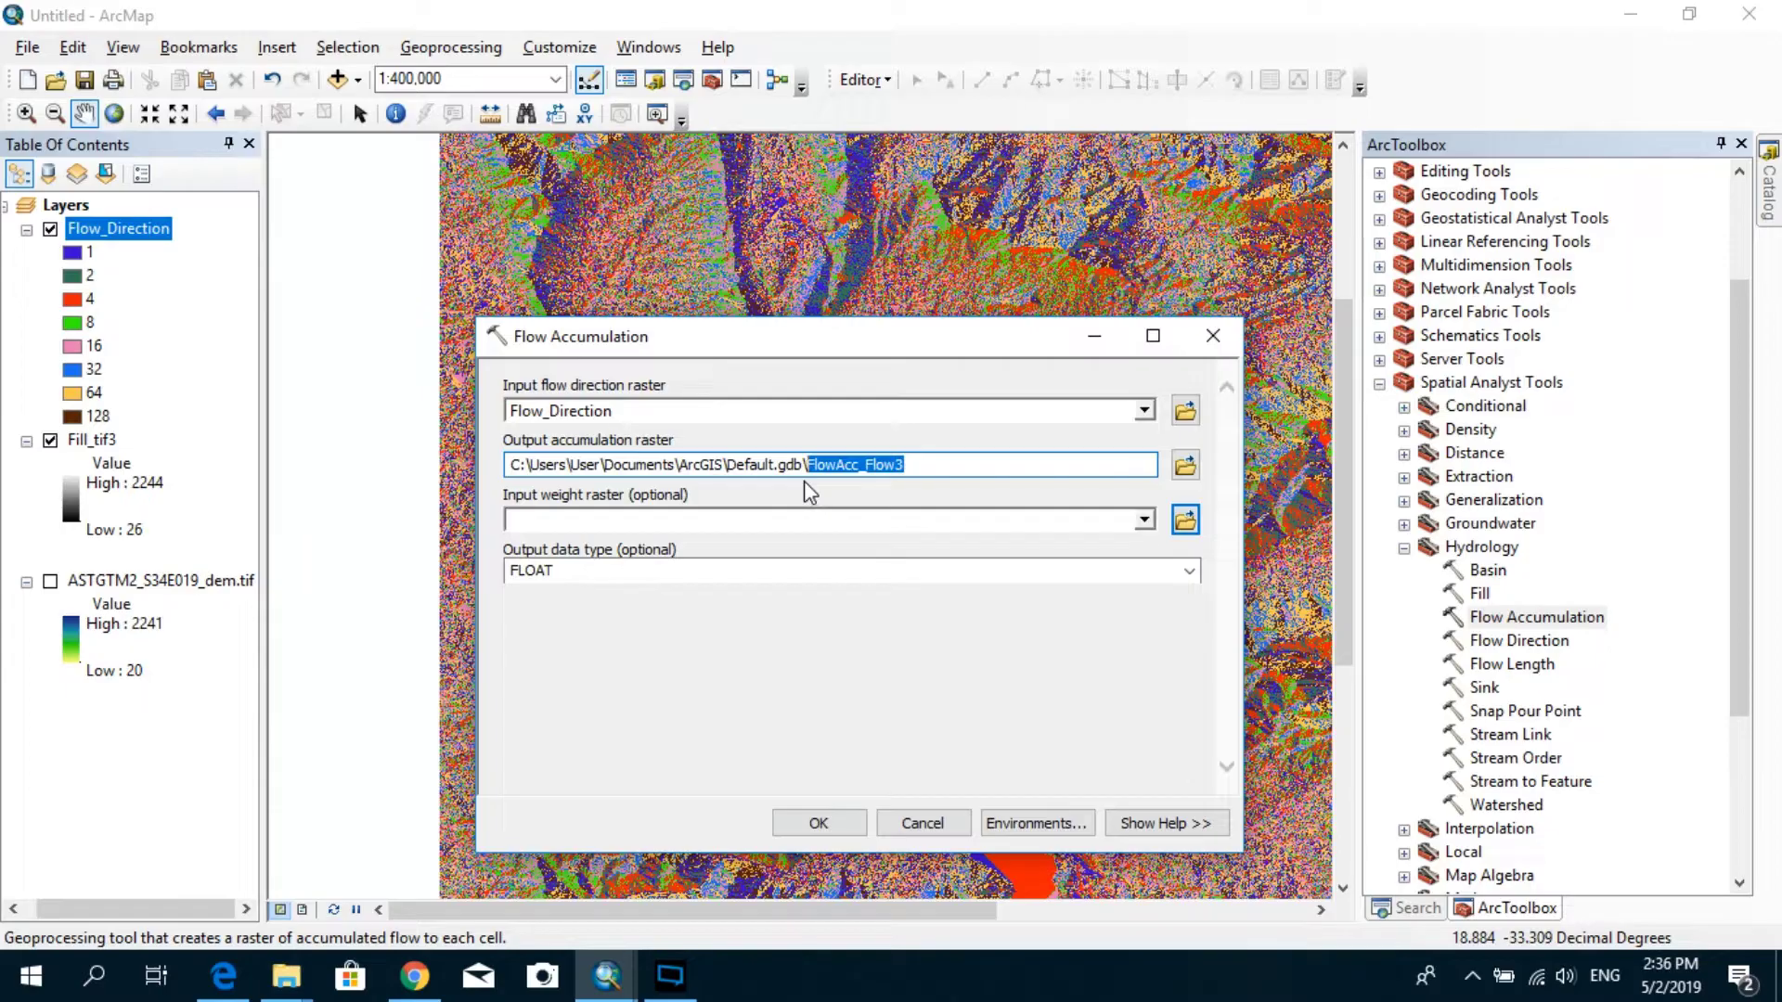
text(Flow_ACC)
click(818, 823)
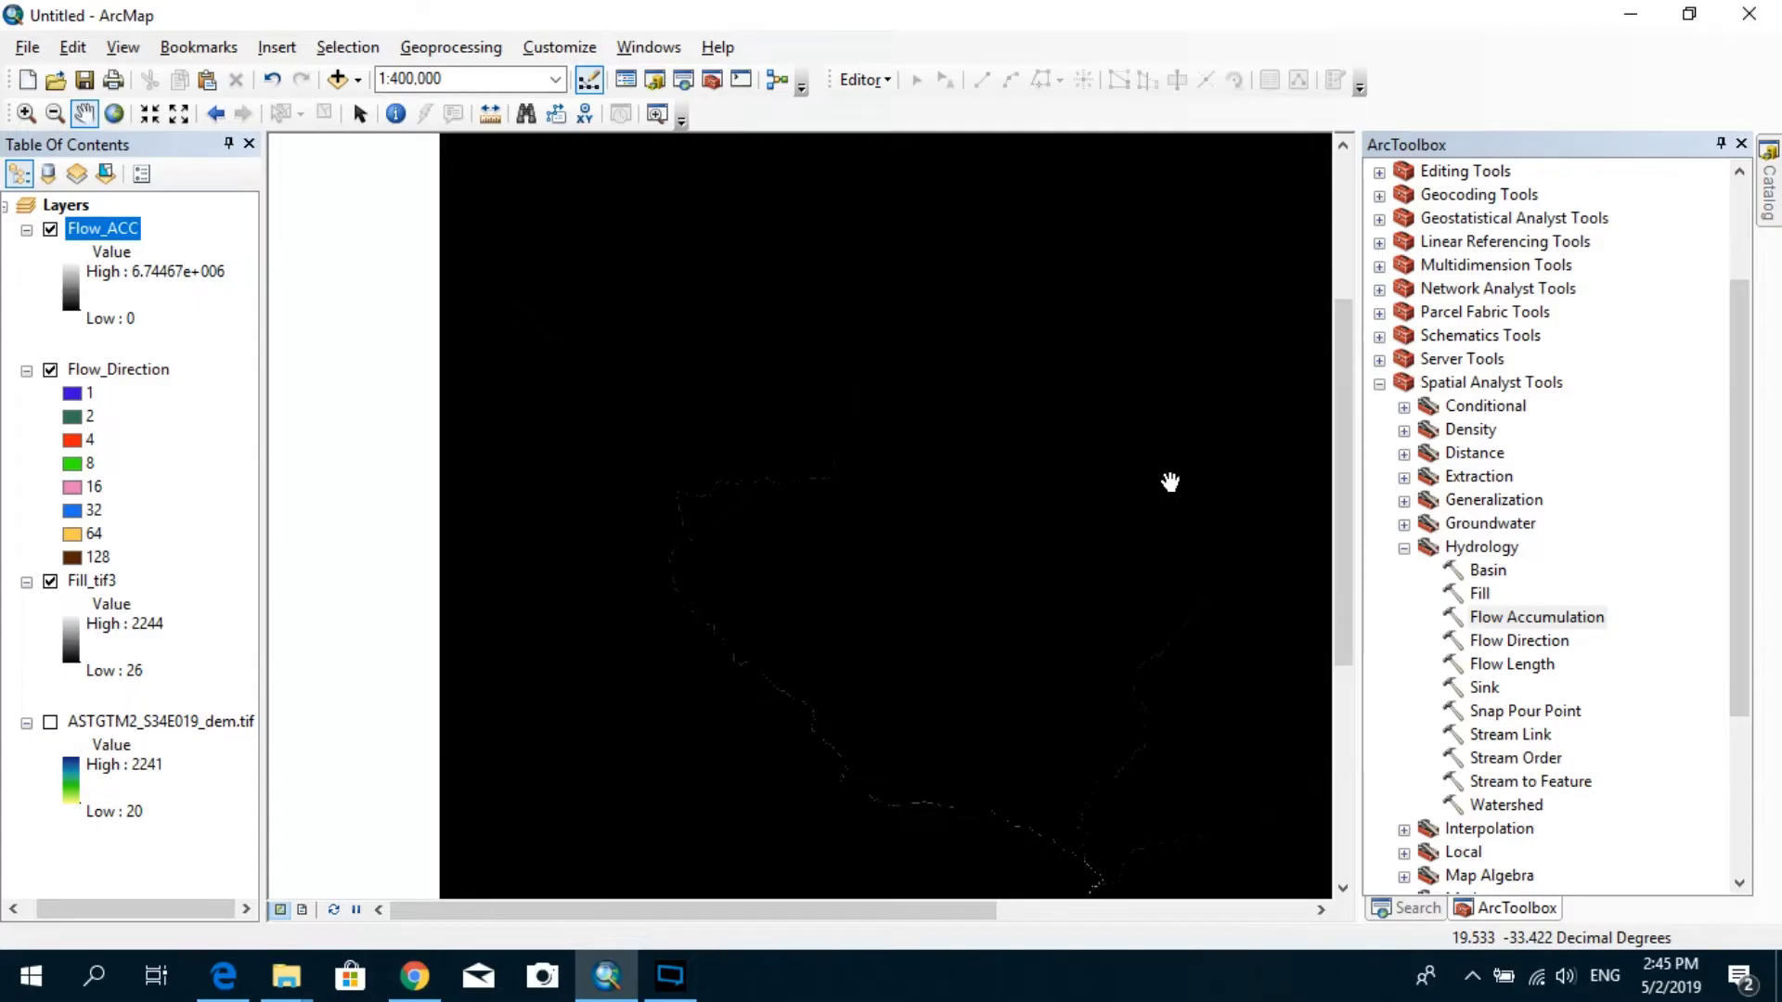
- Frame the whole Flow_ACC raster and switch off Flow_Direction and Fill_tif3
drag(1156, 622, 1149, 548)
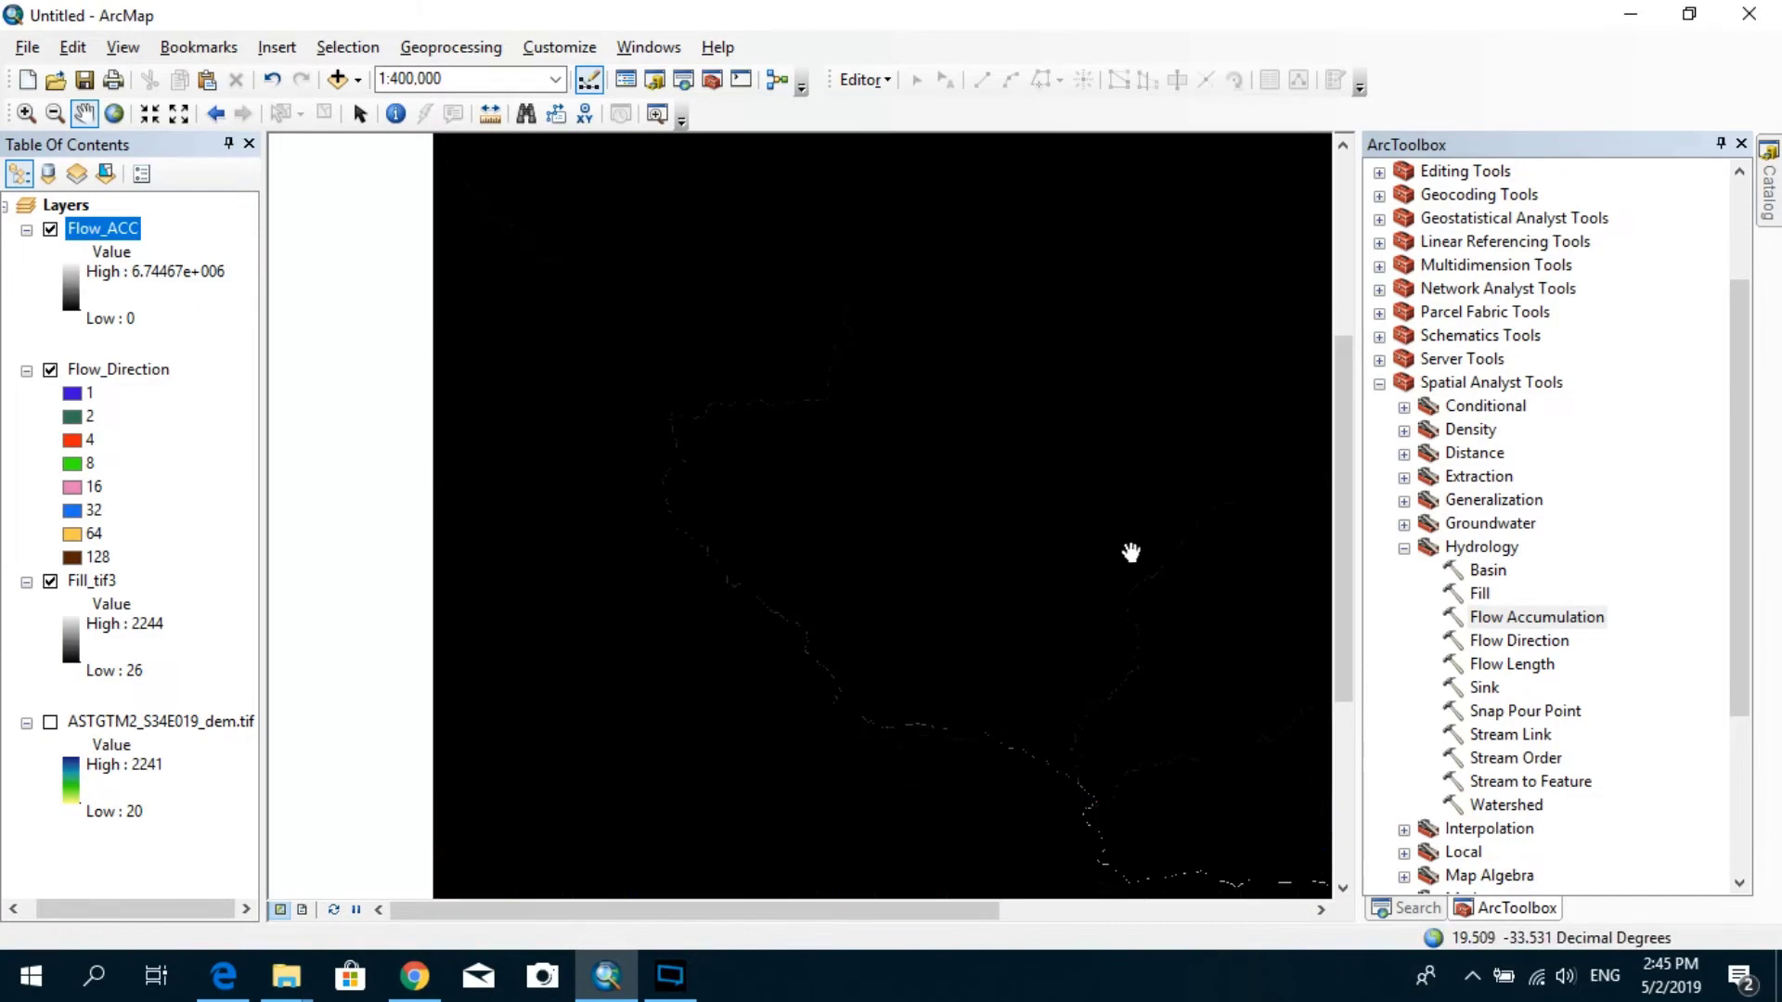
drag(1122, 694, 1042, 617)
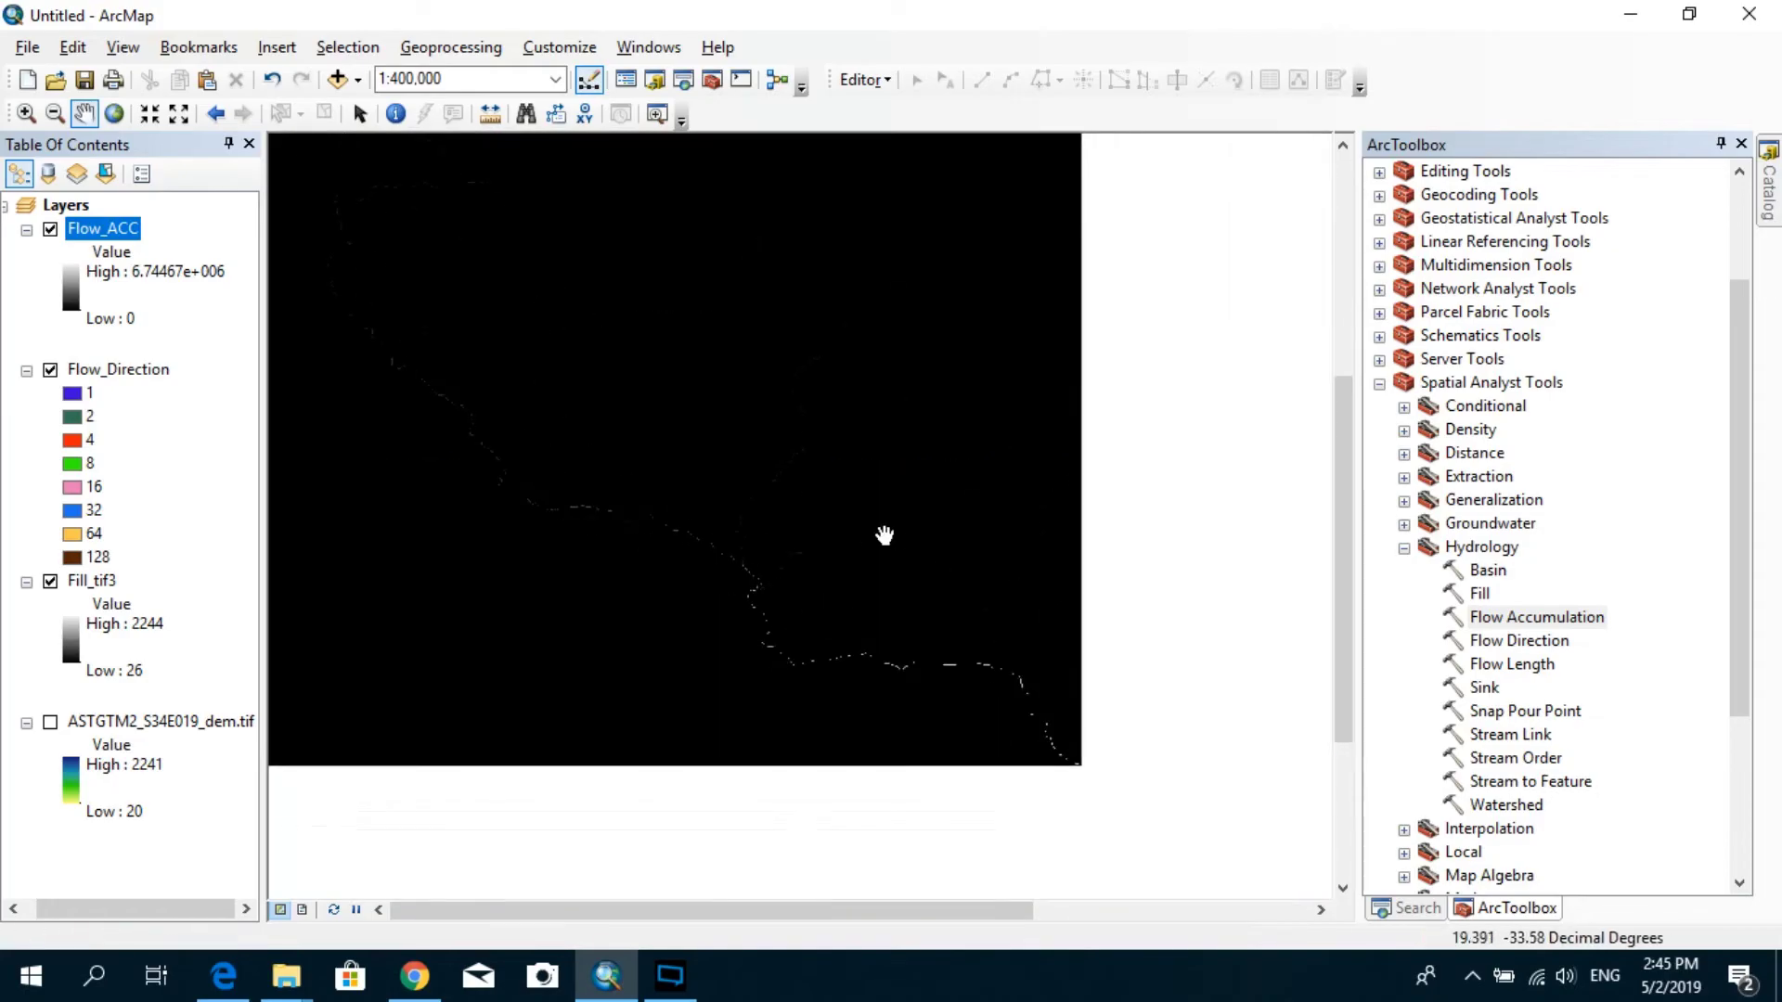
drag(1141, 664, 887, 532)
scroll(934, 561, down, 3)
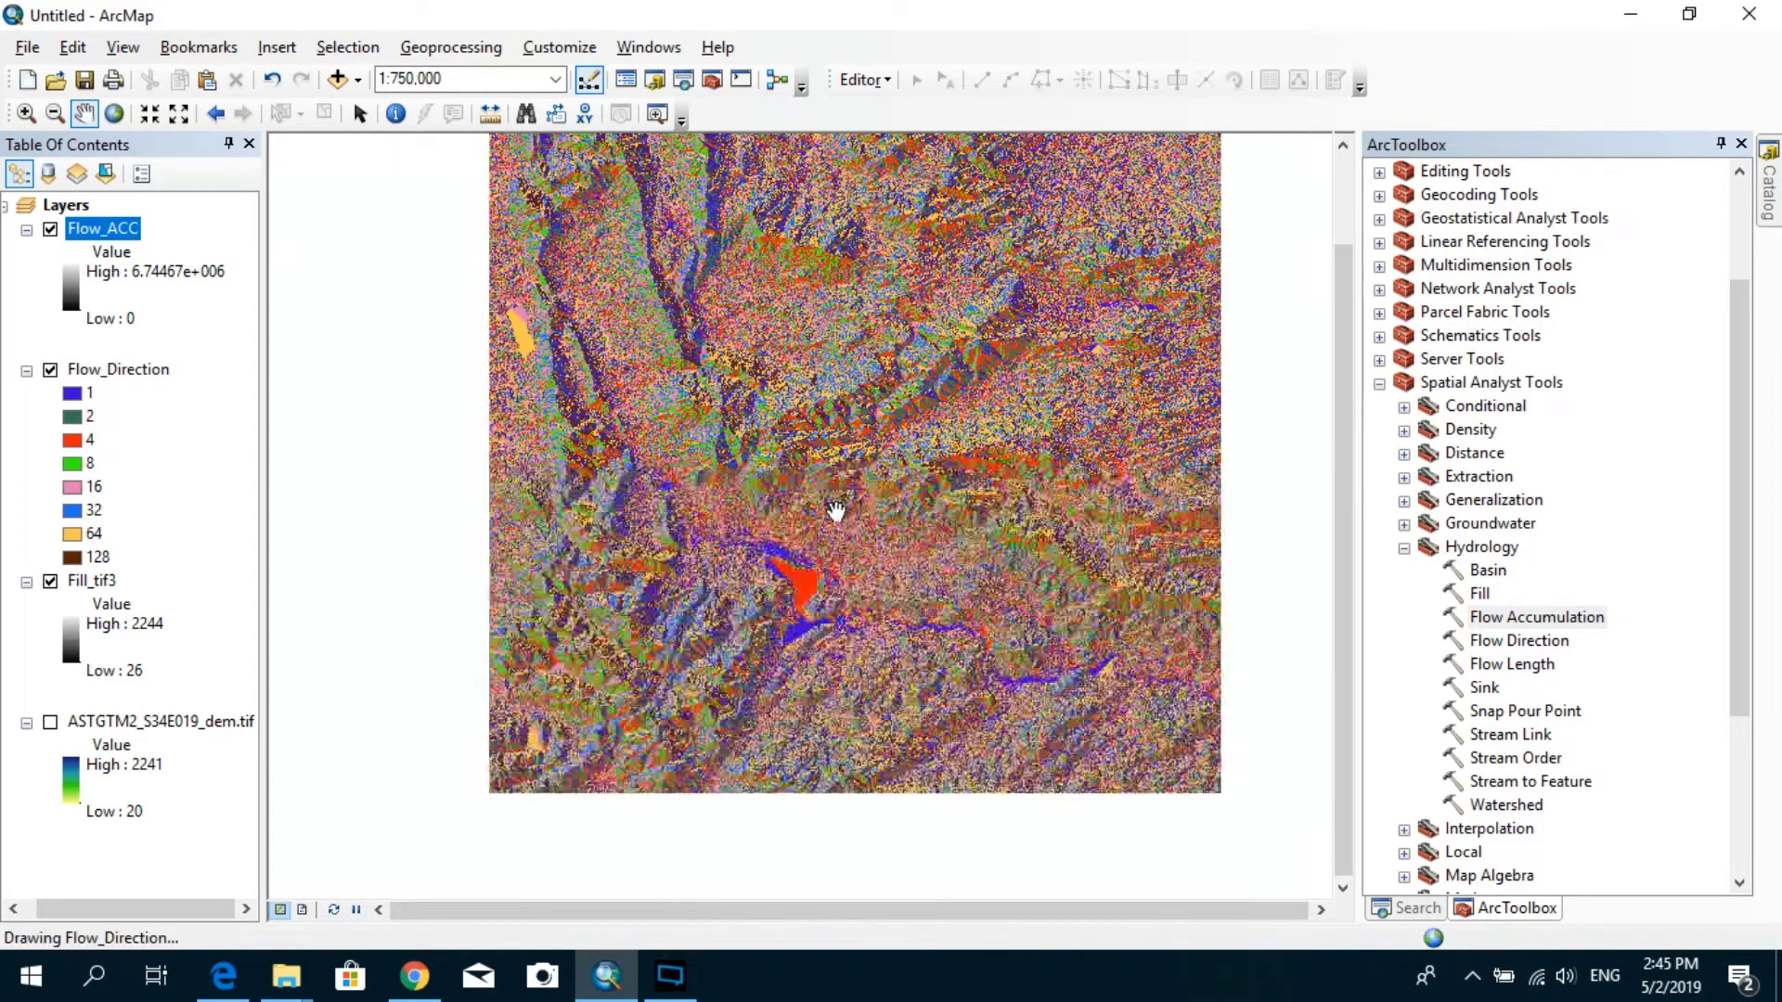
drag(786, 507, 812, 595)
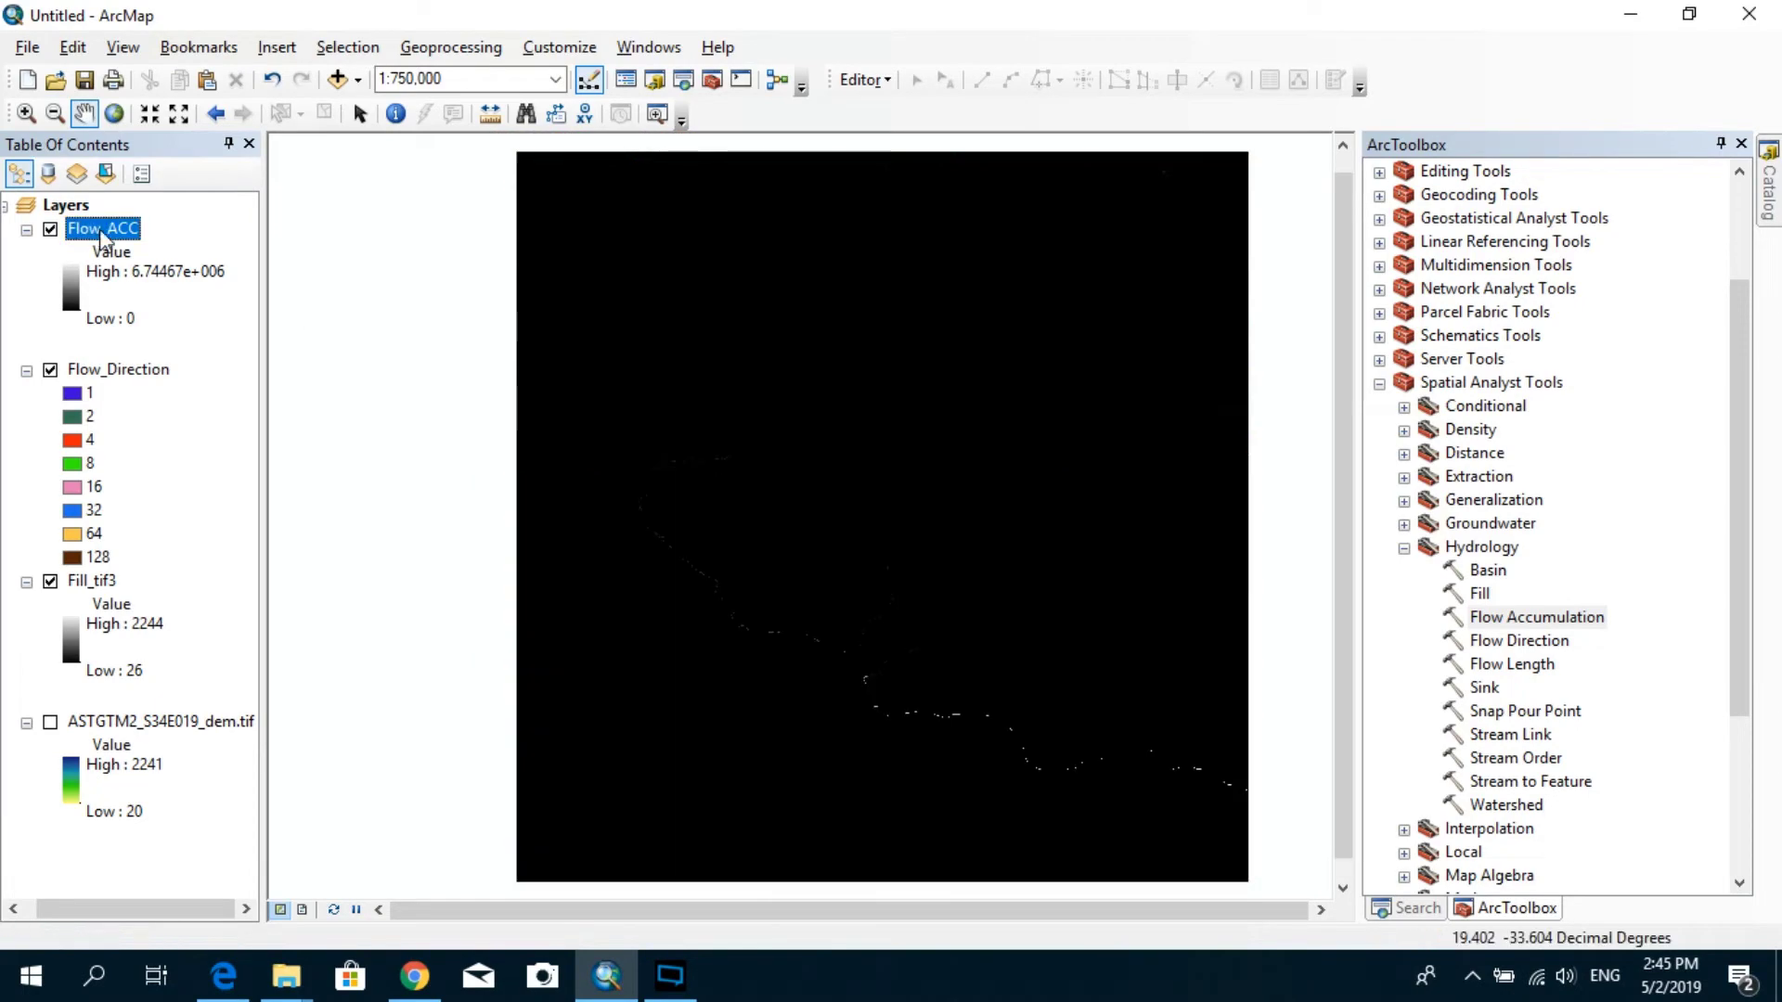
click(50, 369)
click(48, 581)
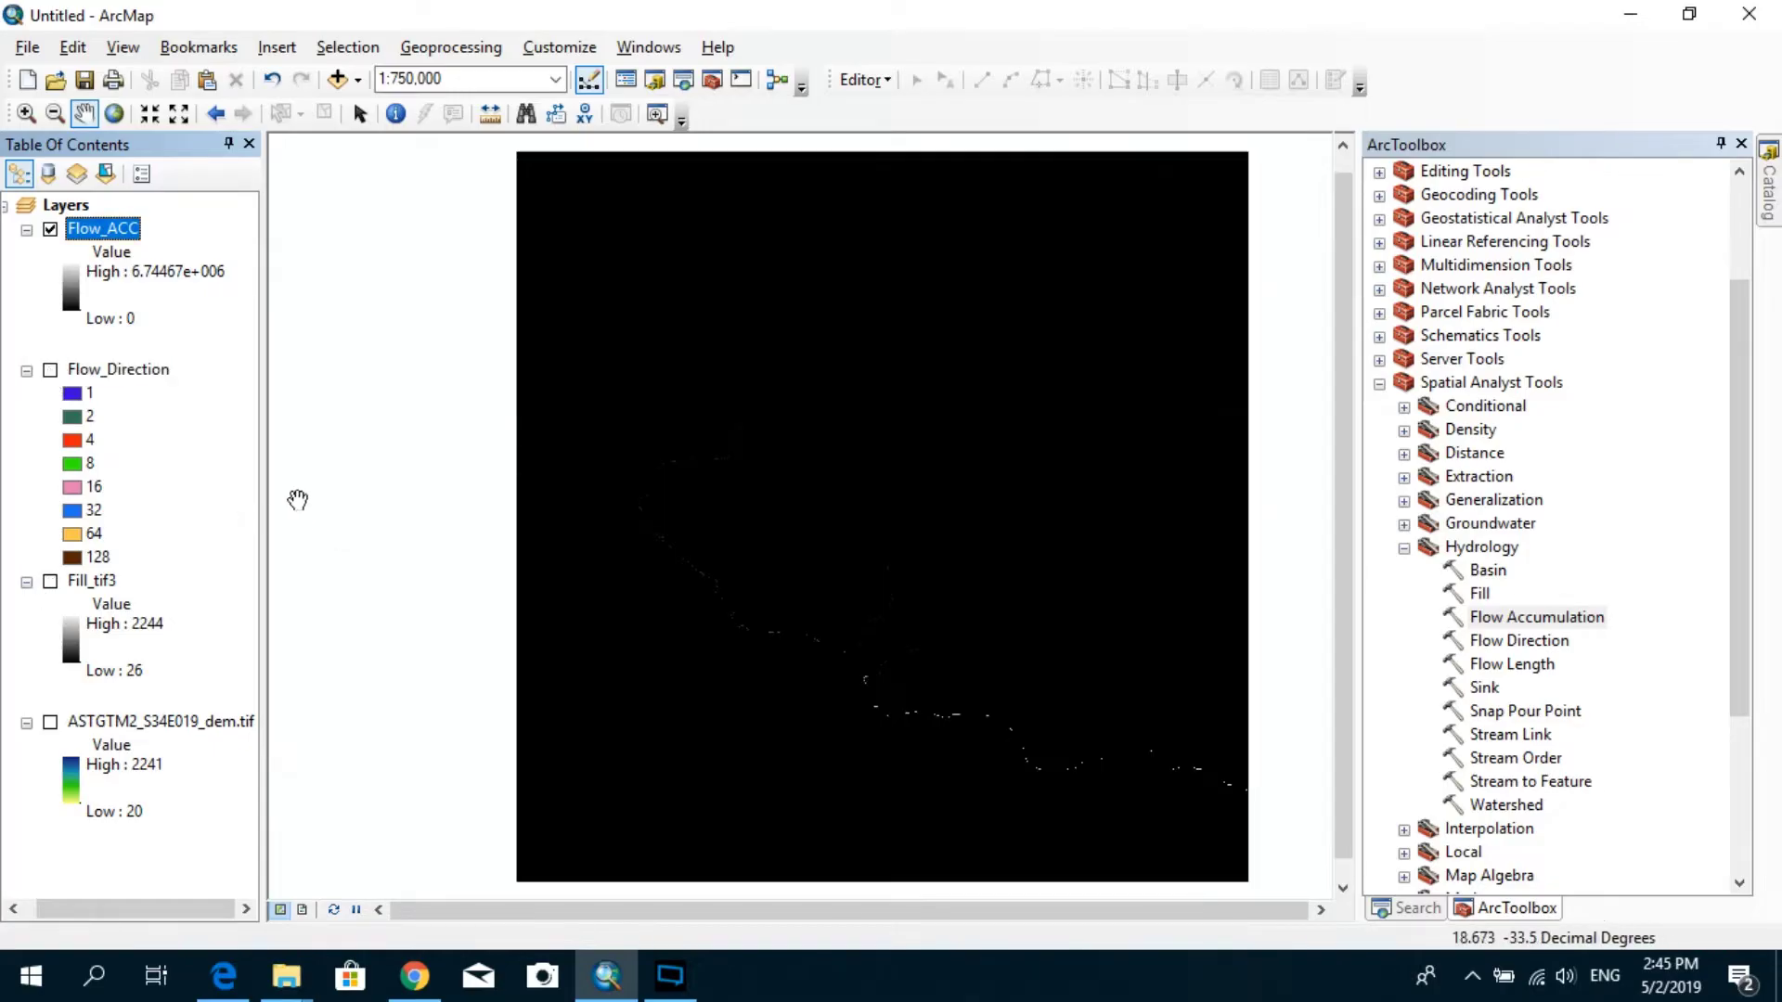
- Set Flow_ACC symbology to Classified with 2 Natural Breaks classes
right_click(116, 231)
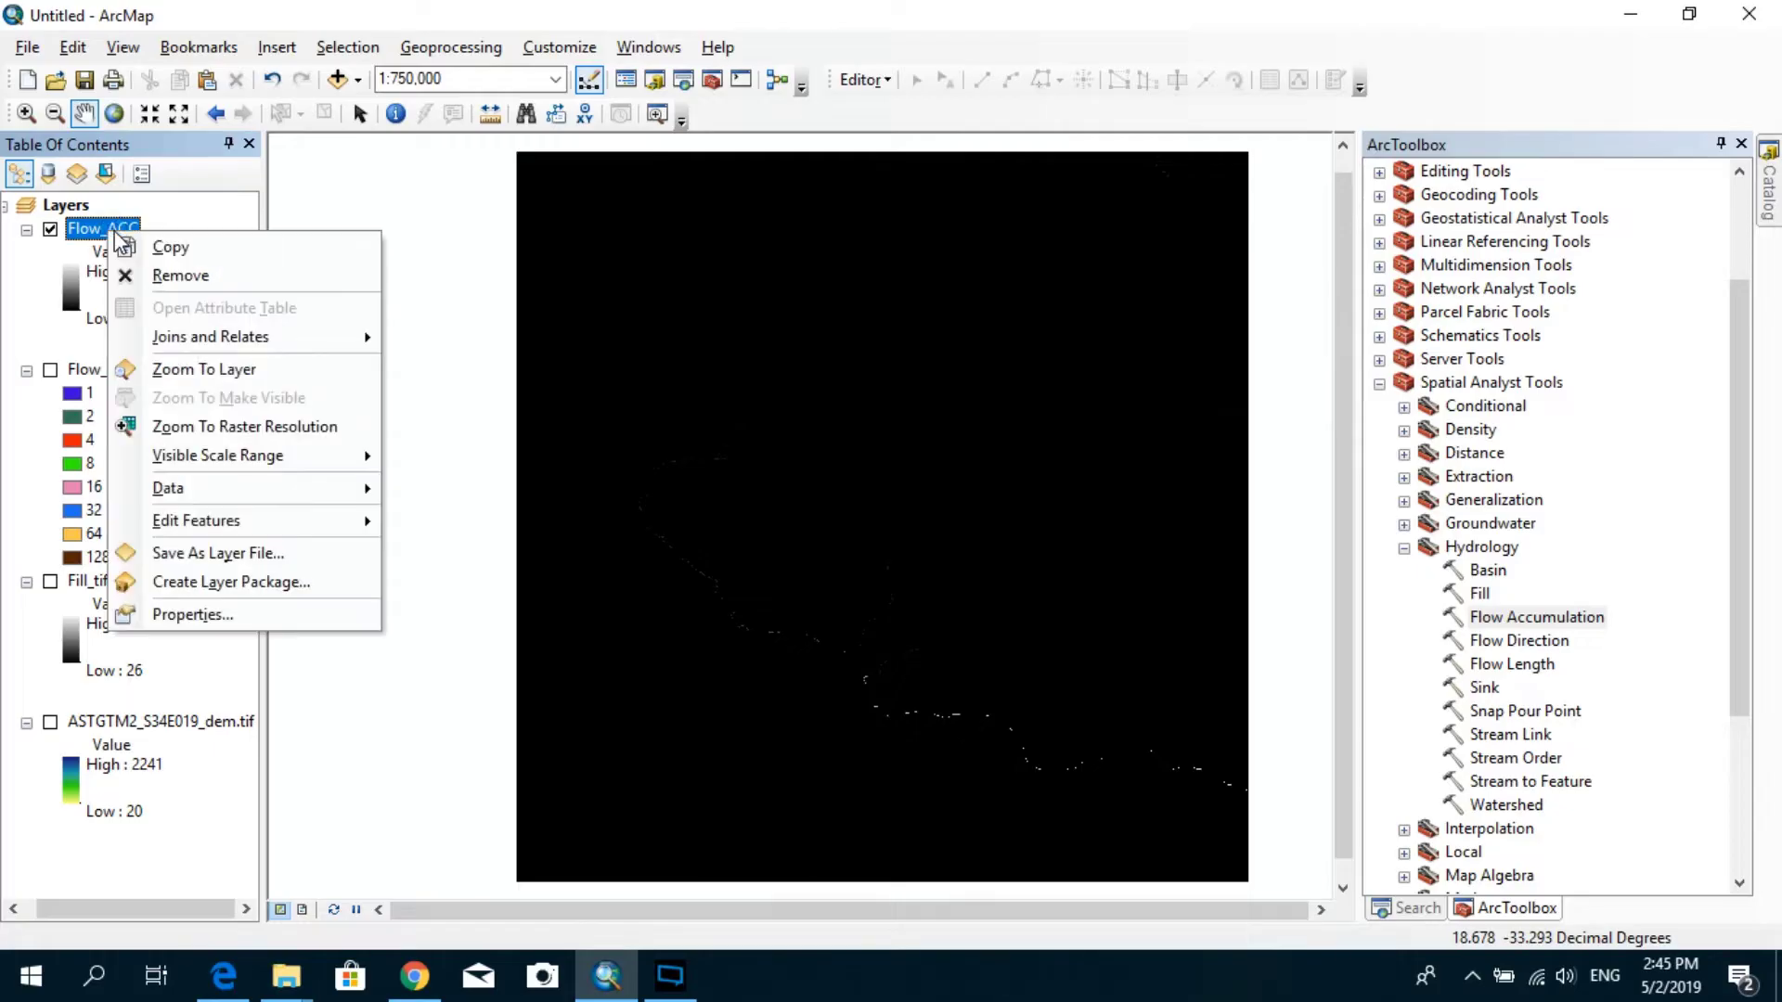
click(227, 616)
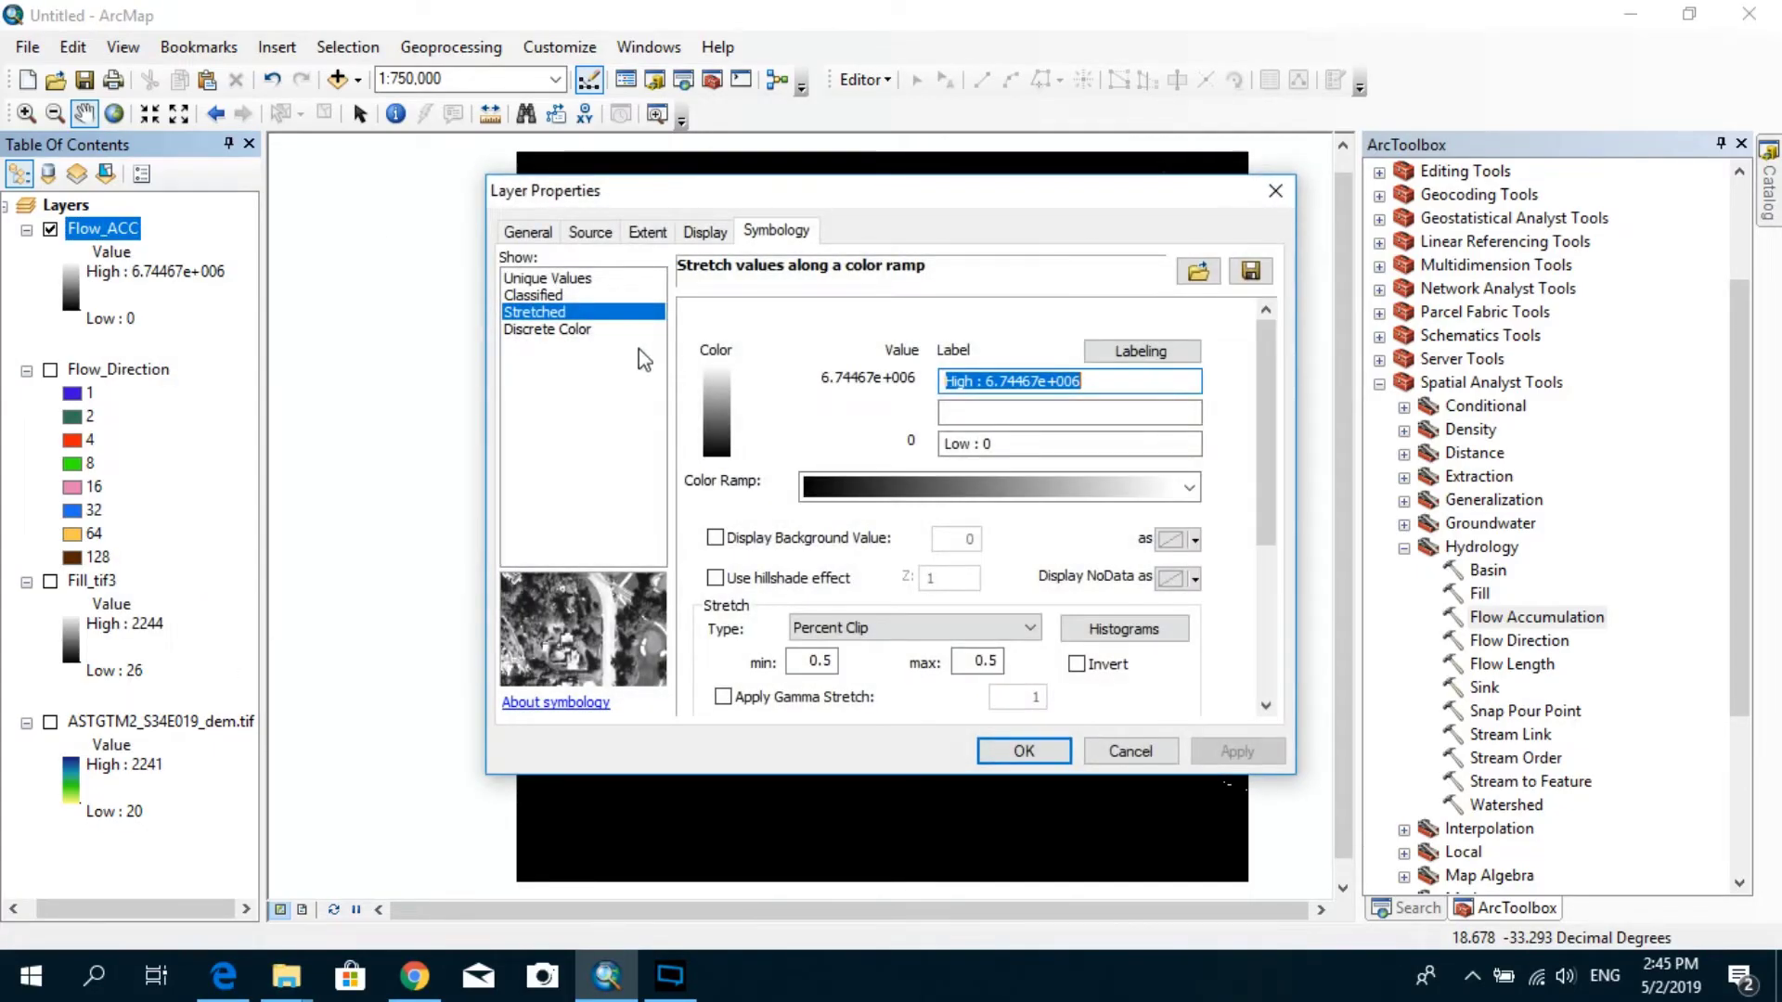
click(777, 237)
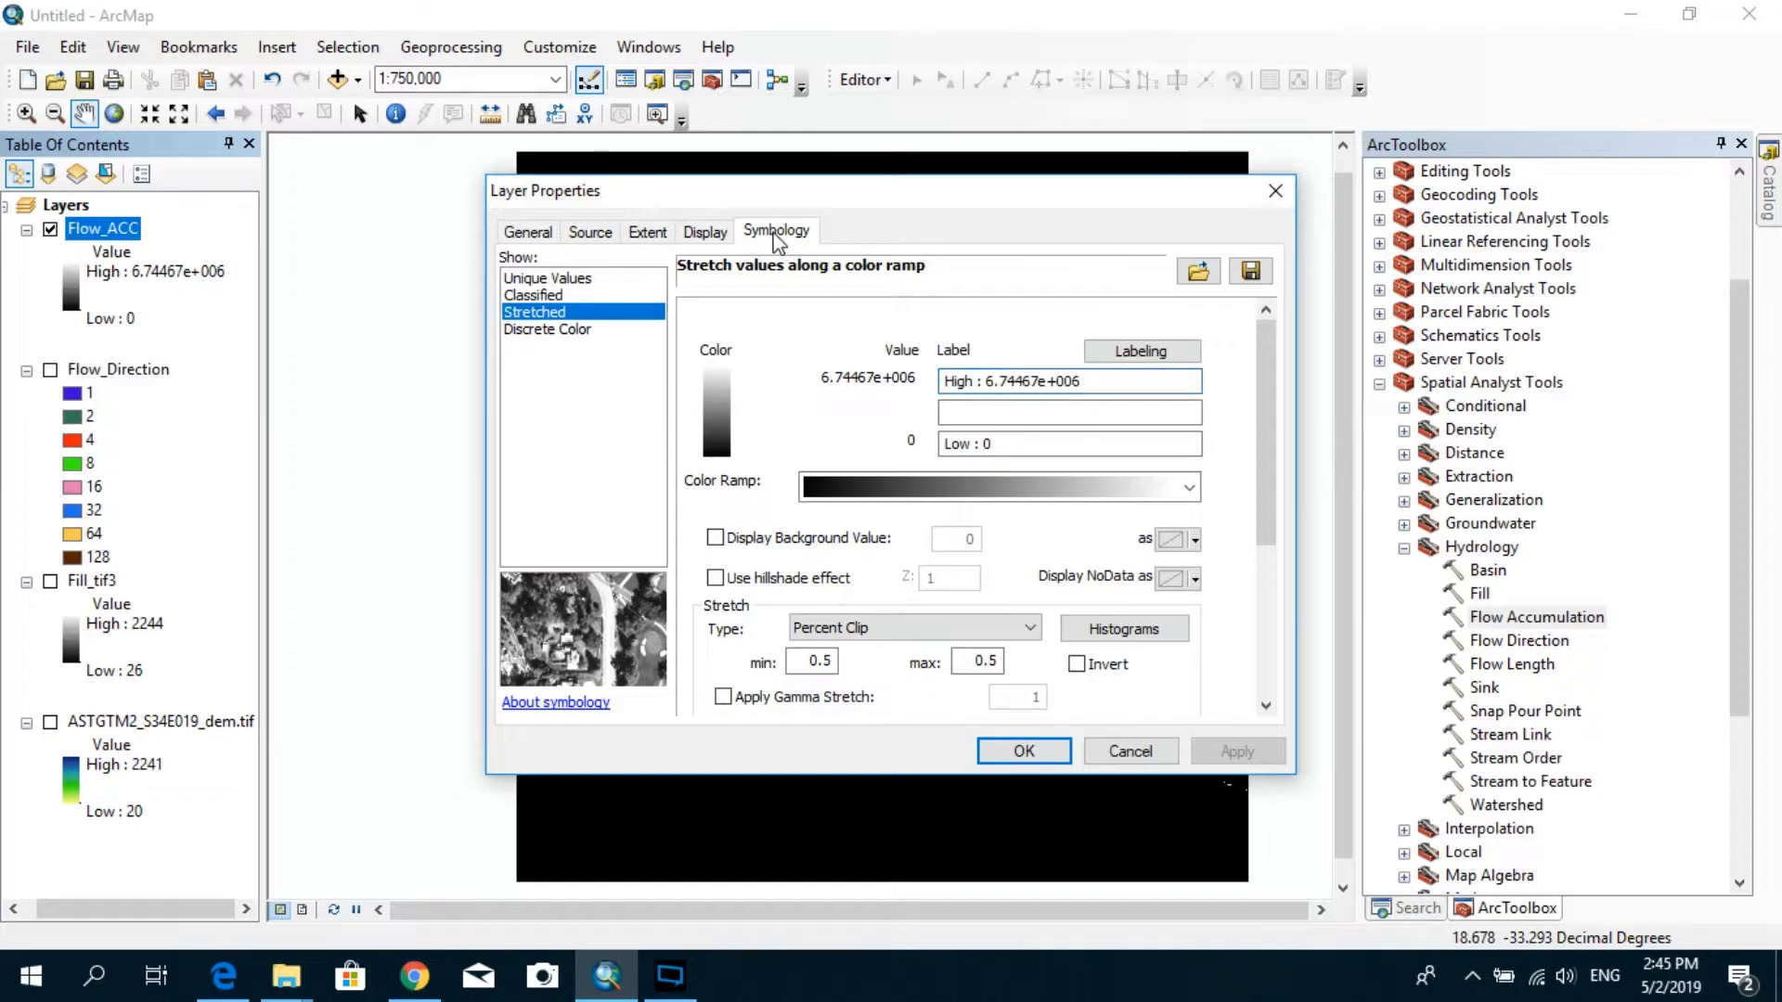
click(543, 296)
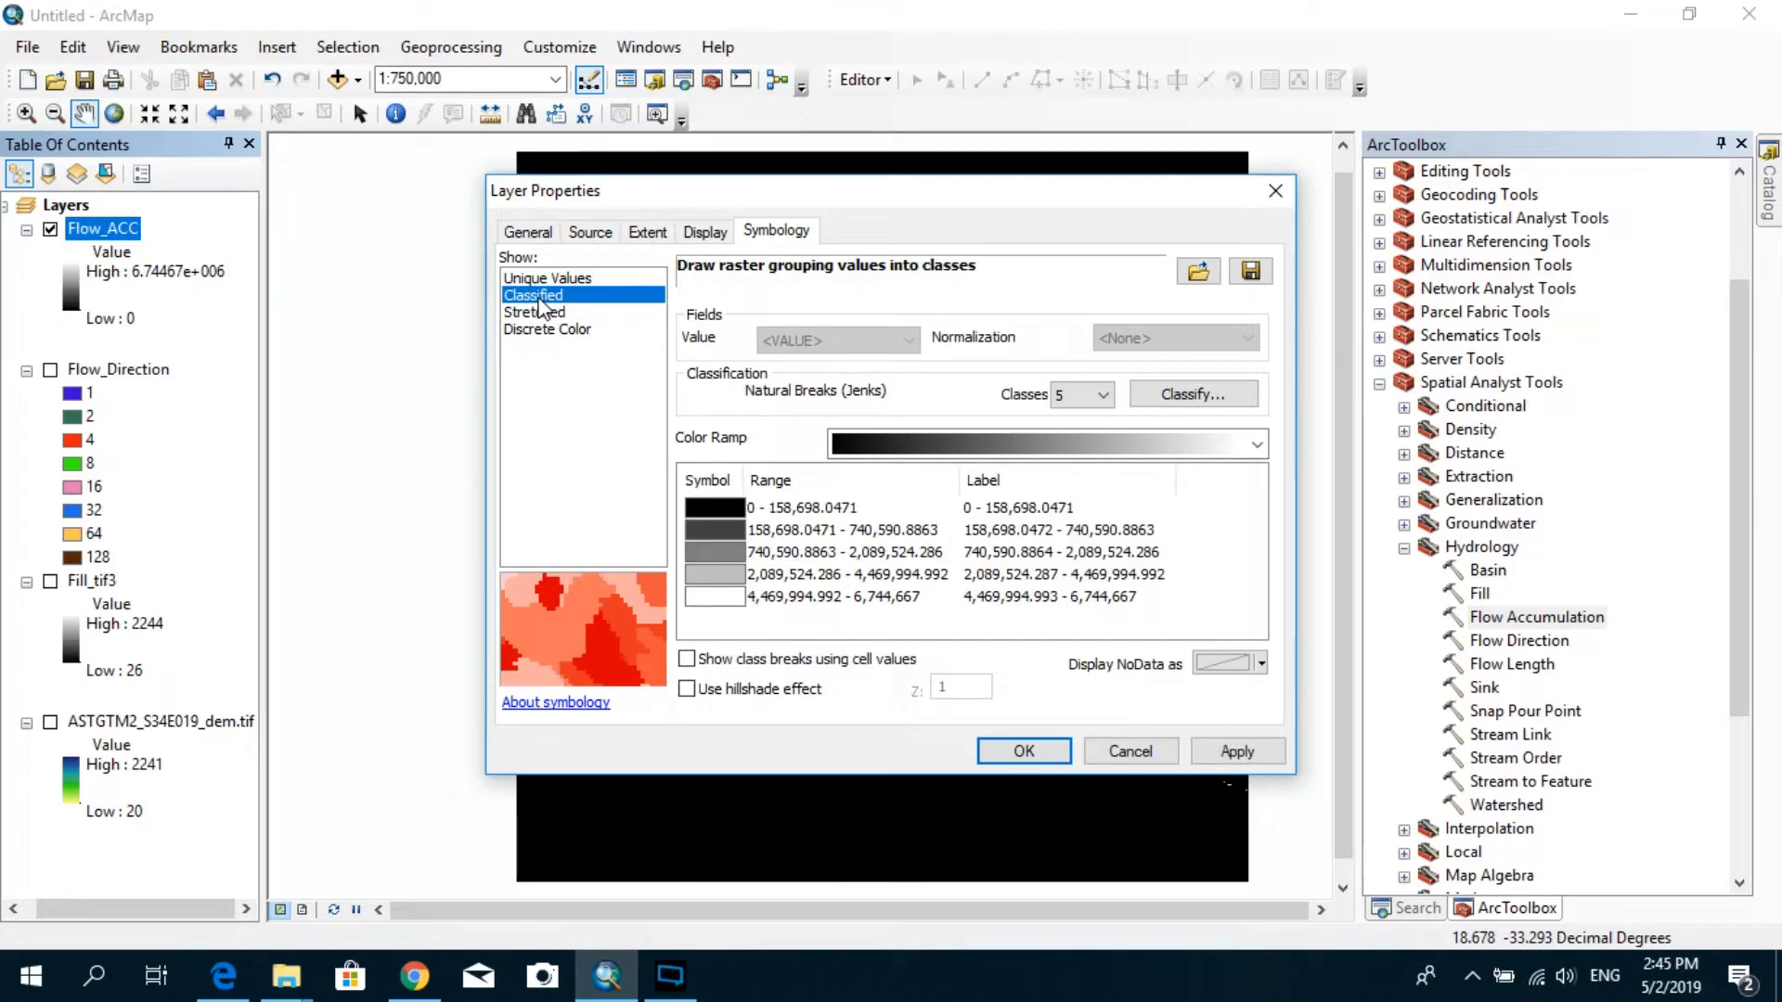
drag(920, 192, 742, 163)
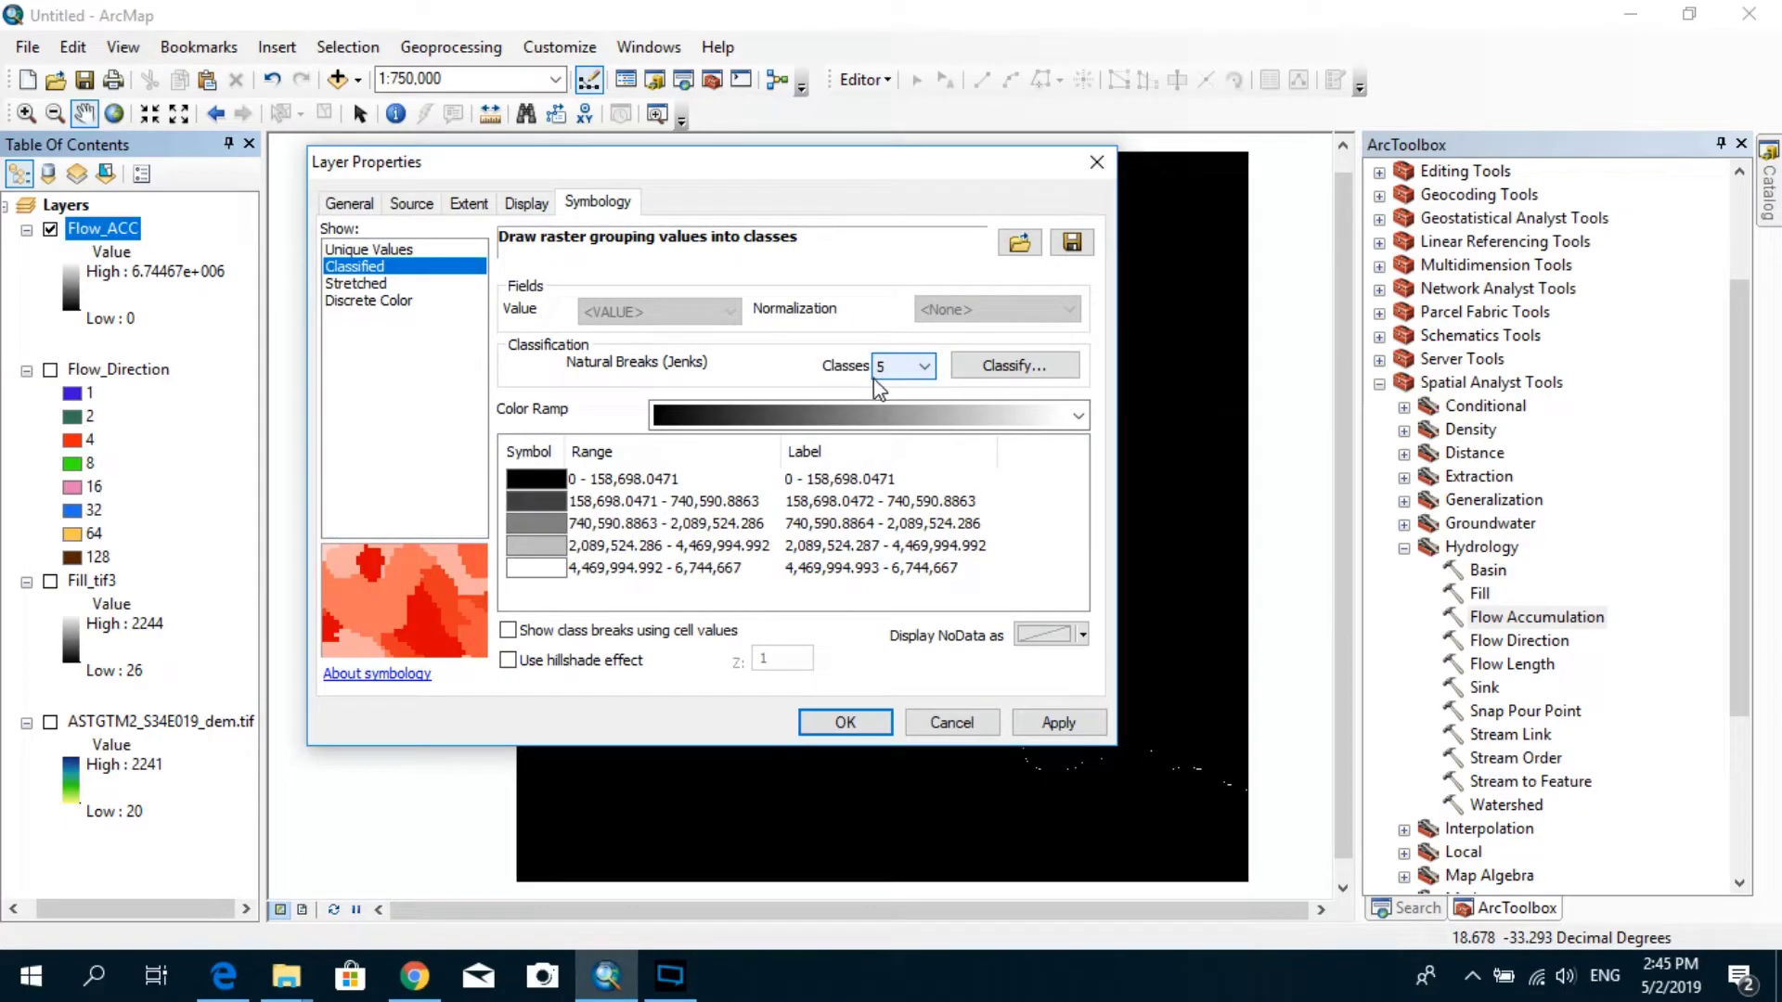
click(914, 368)
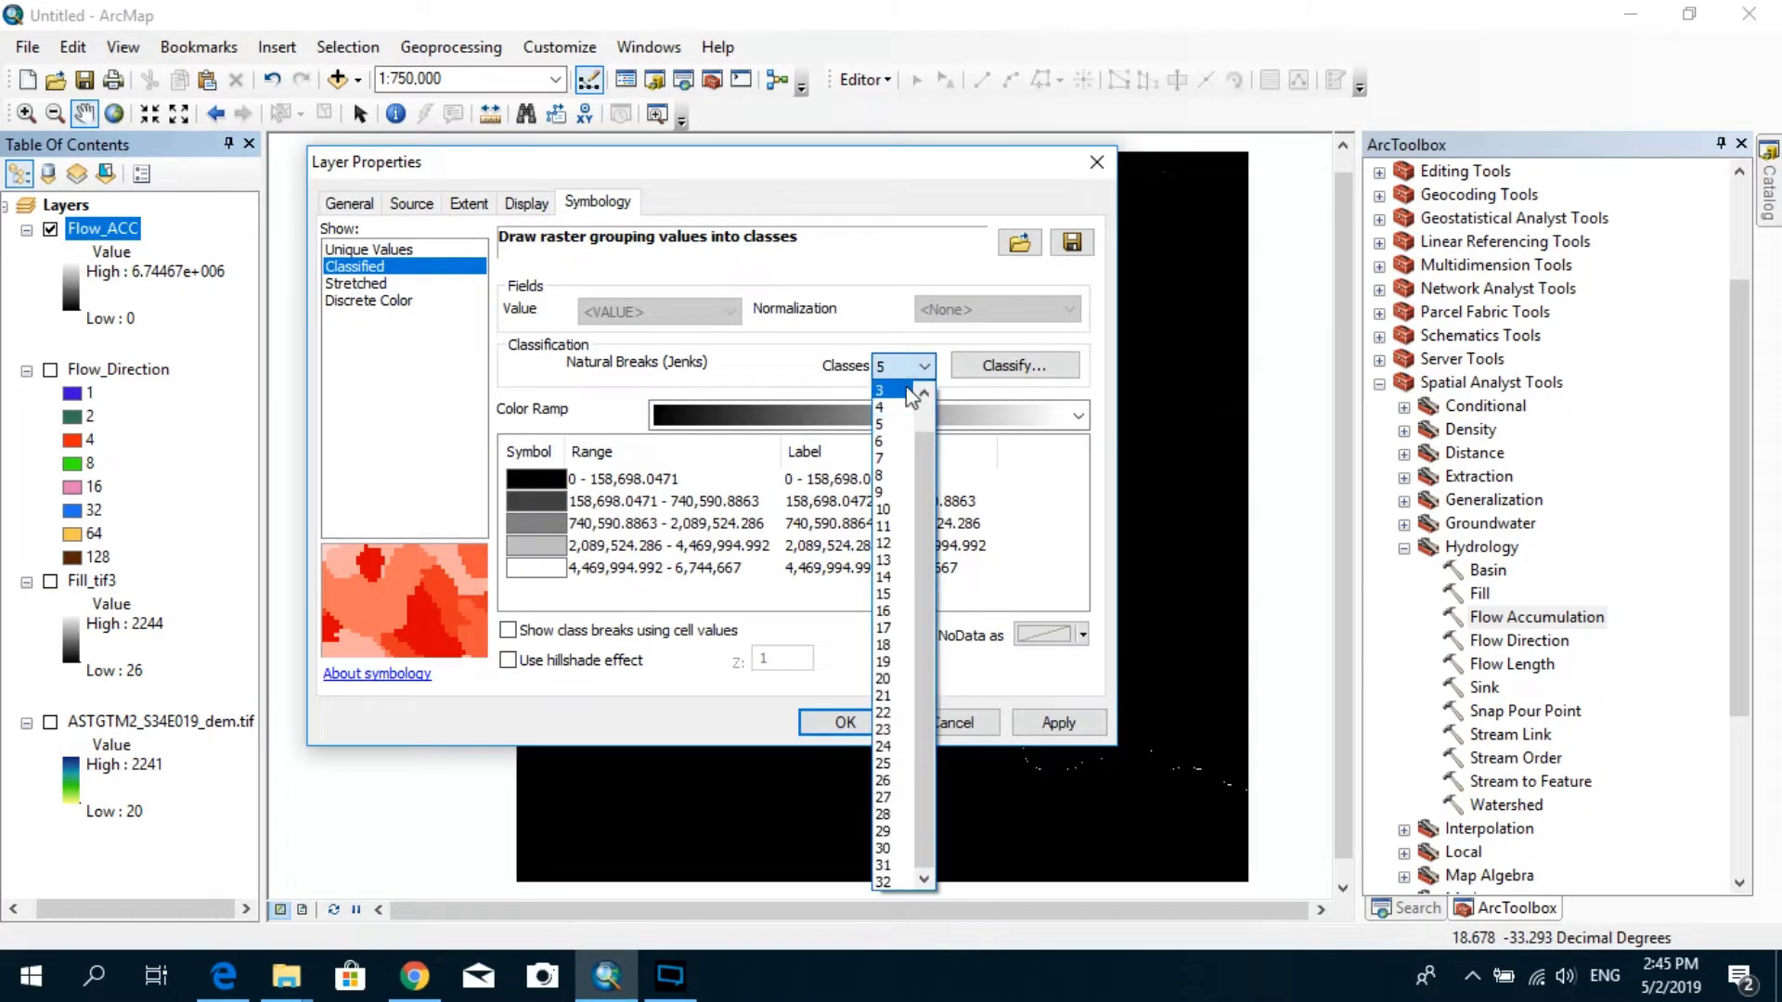
click(896, 410)
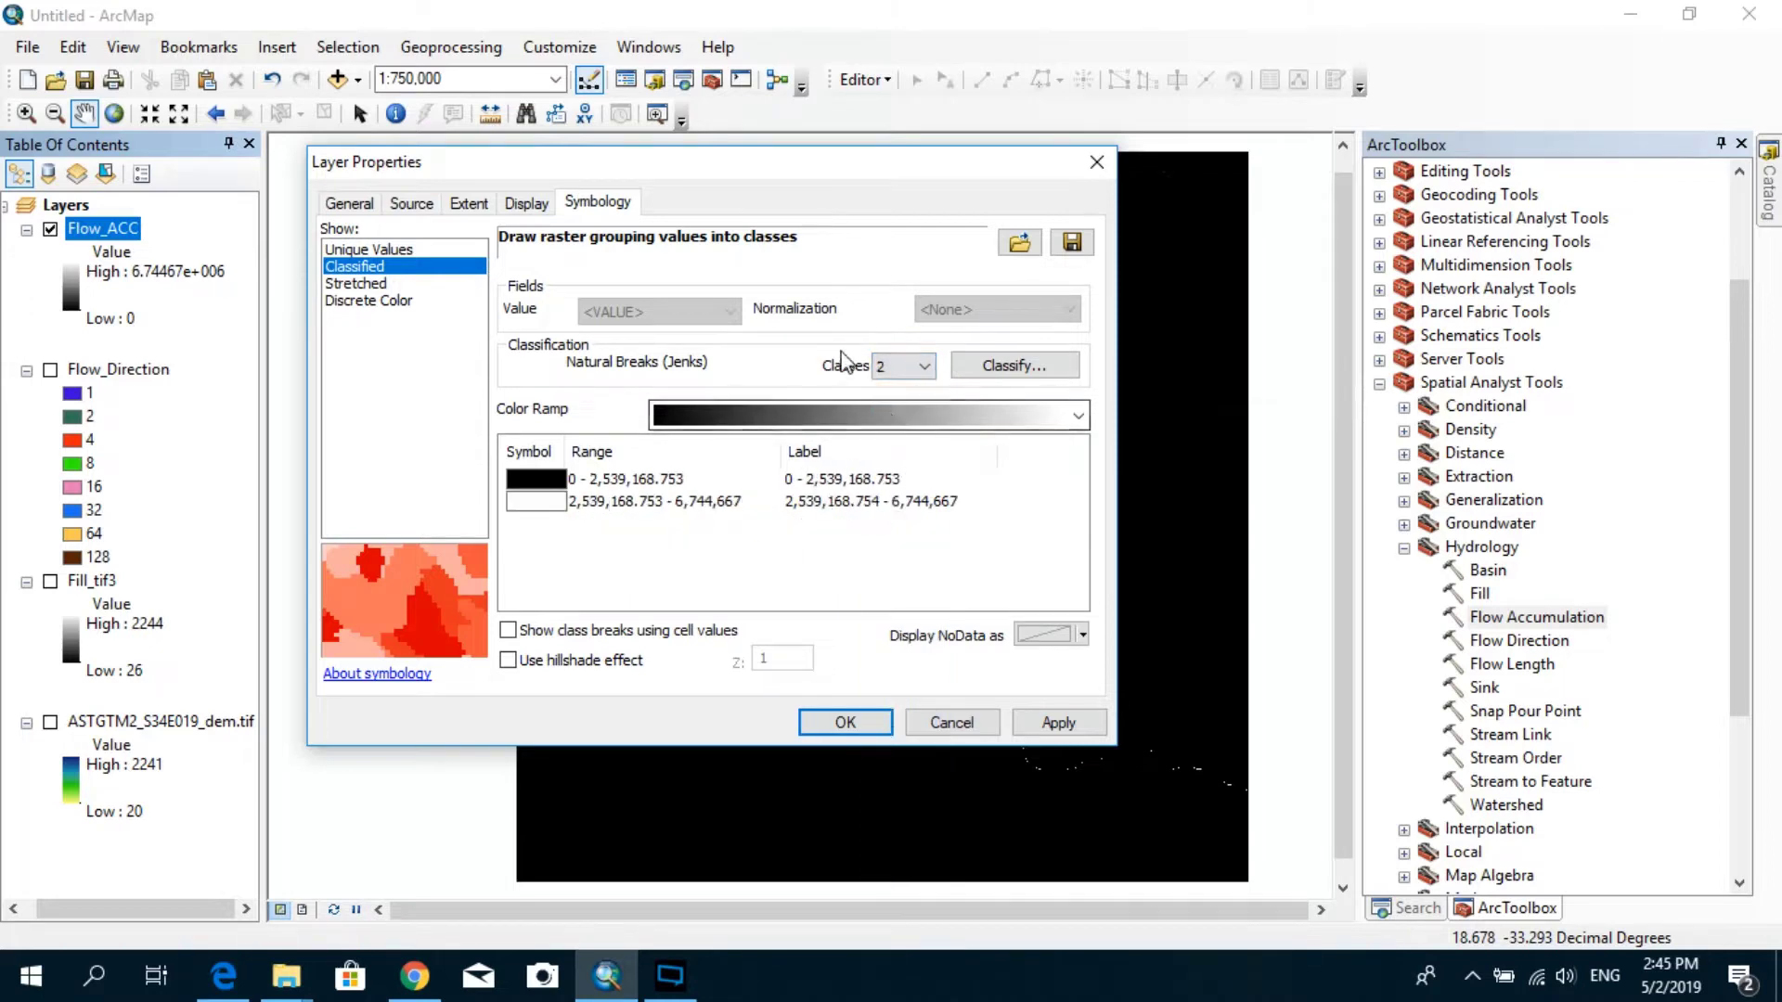
- Inspect the two class ranges, split at 2,539,168.753
drag(837, 175, 1033, 219)
click(828, 525)
click(822, 546)
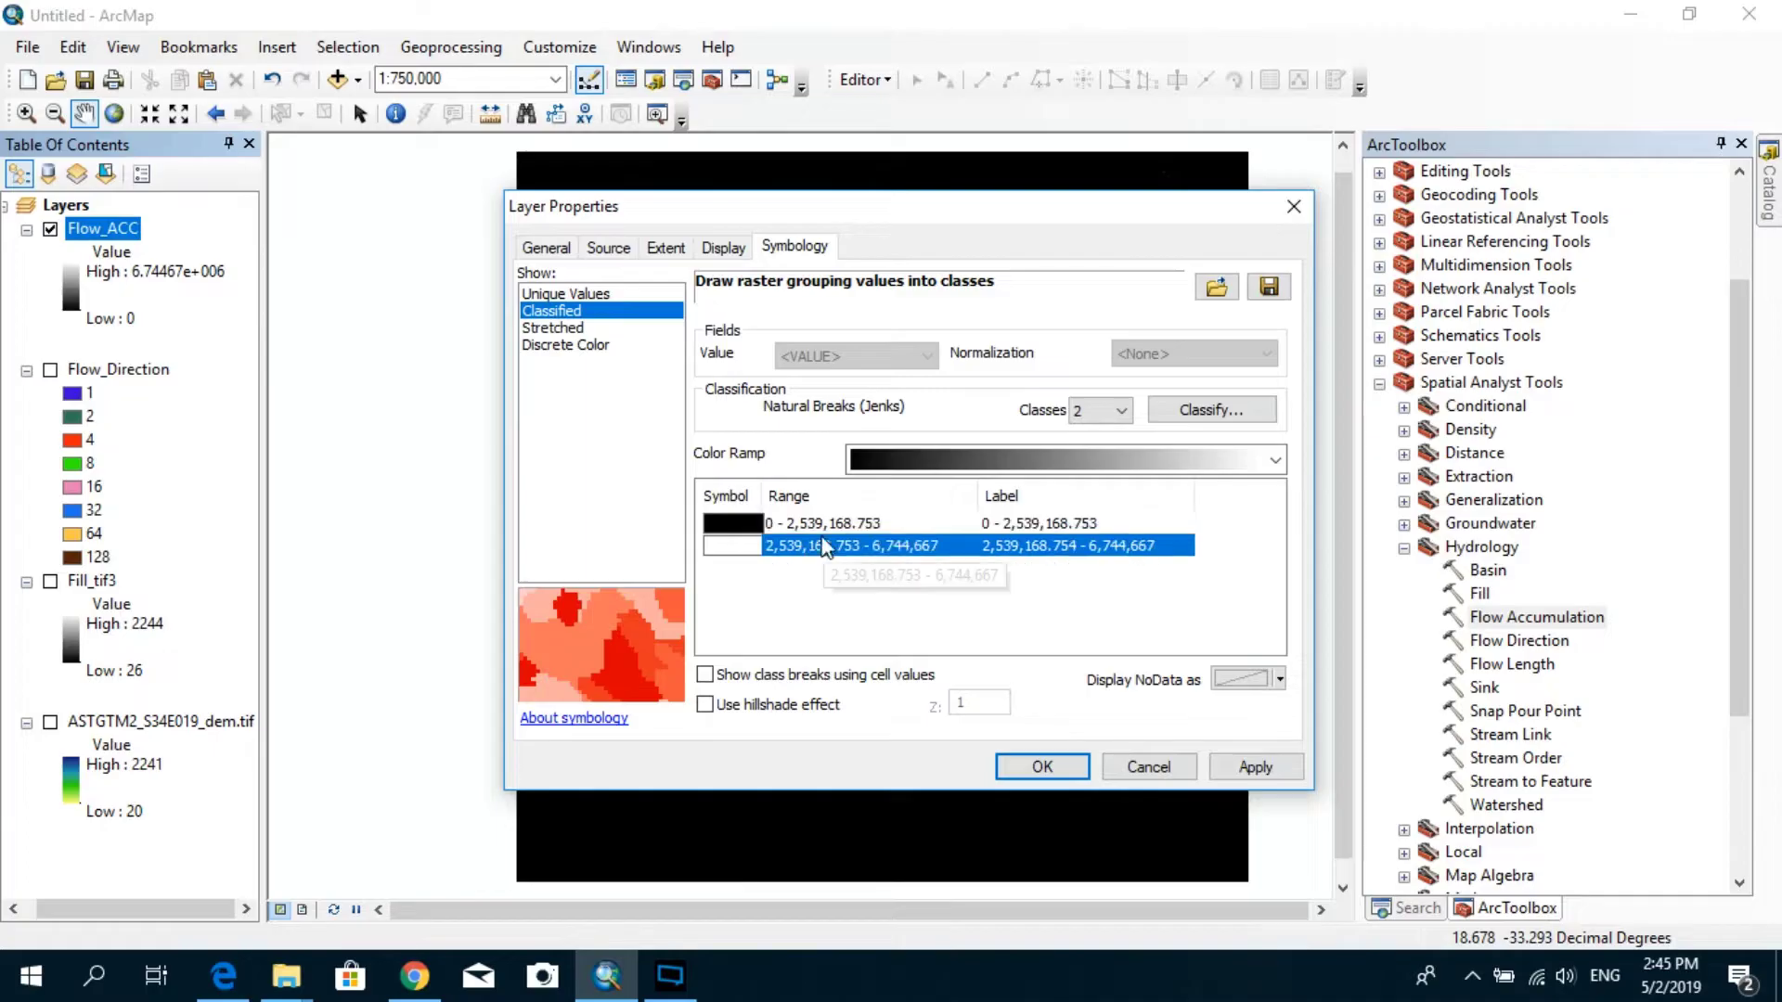
click(818, 527)
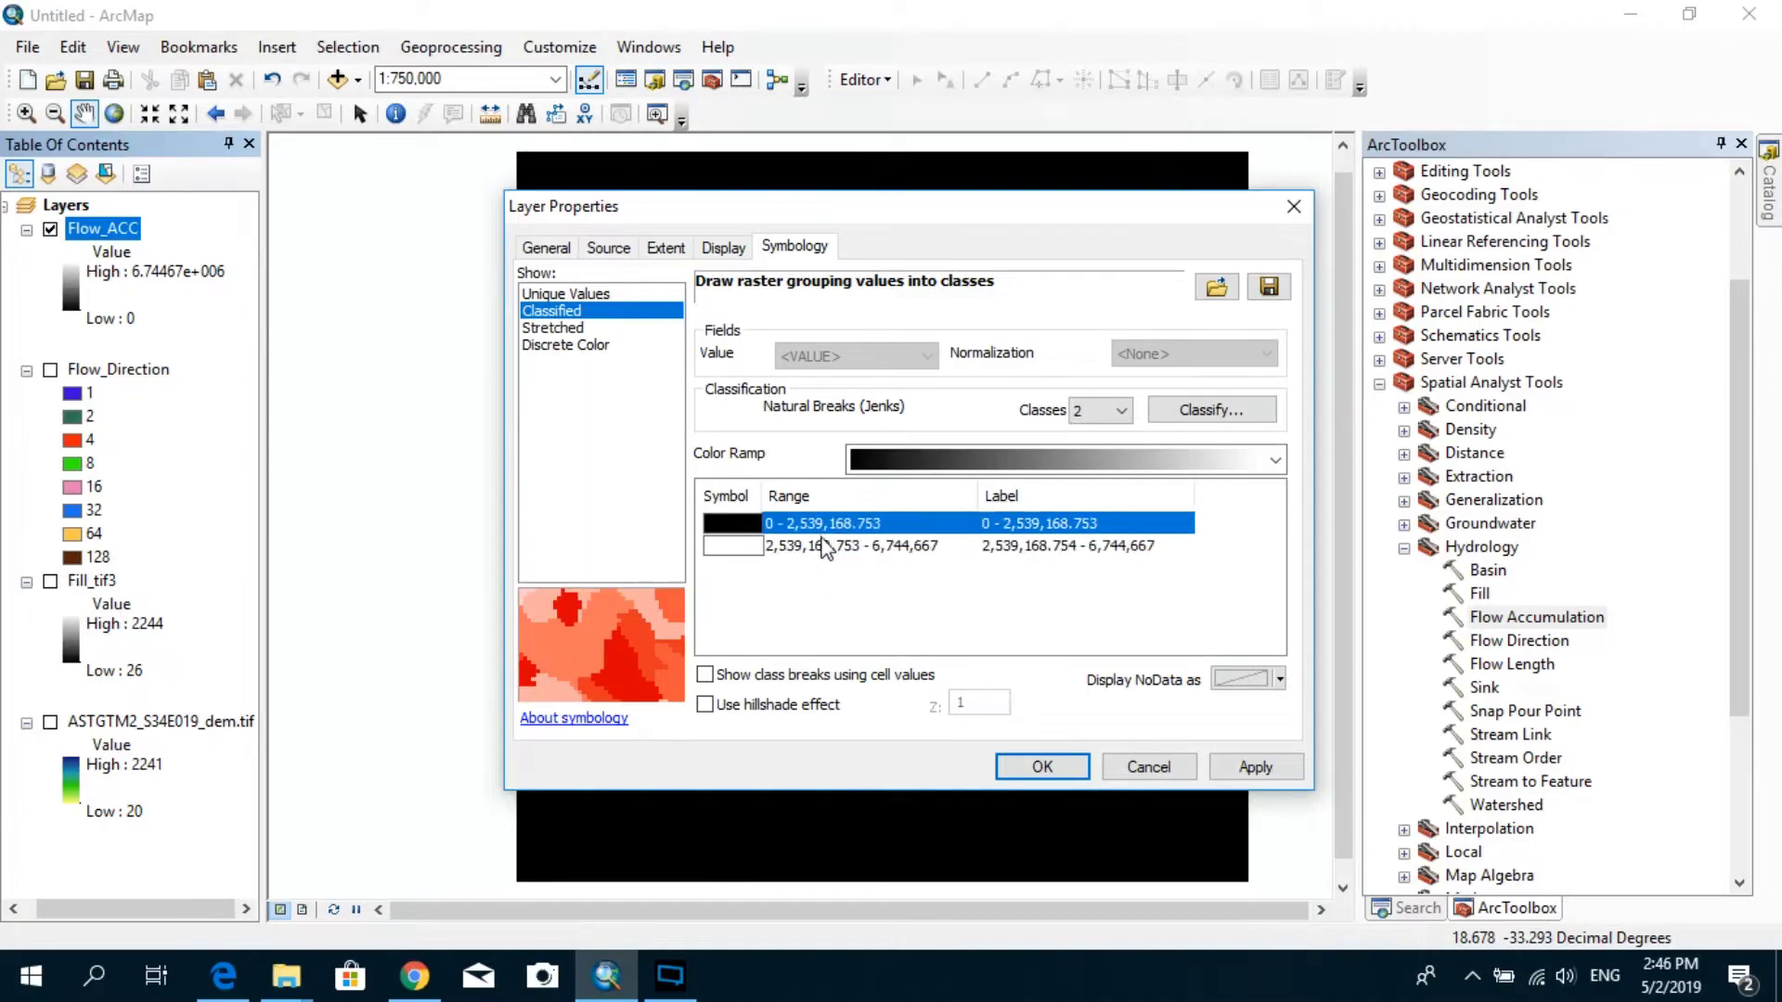
click(822, 547)
click(819, 523)
click(823, 546)
click(820, 524)
click(820, 546)
click(819, 524)
drag(817, 206, 1218, 16)
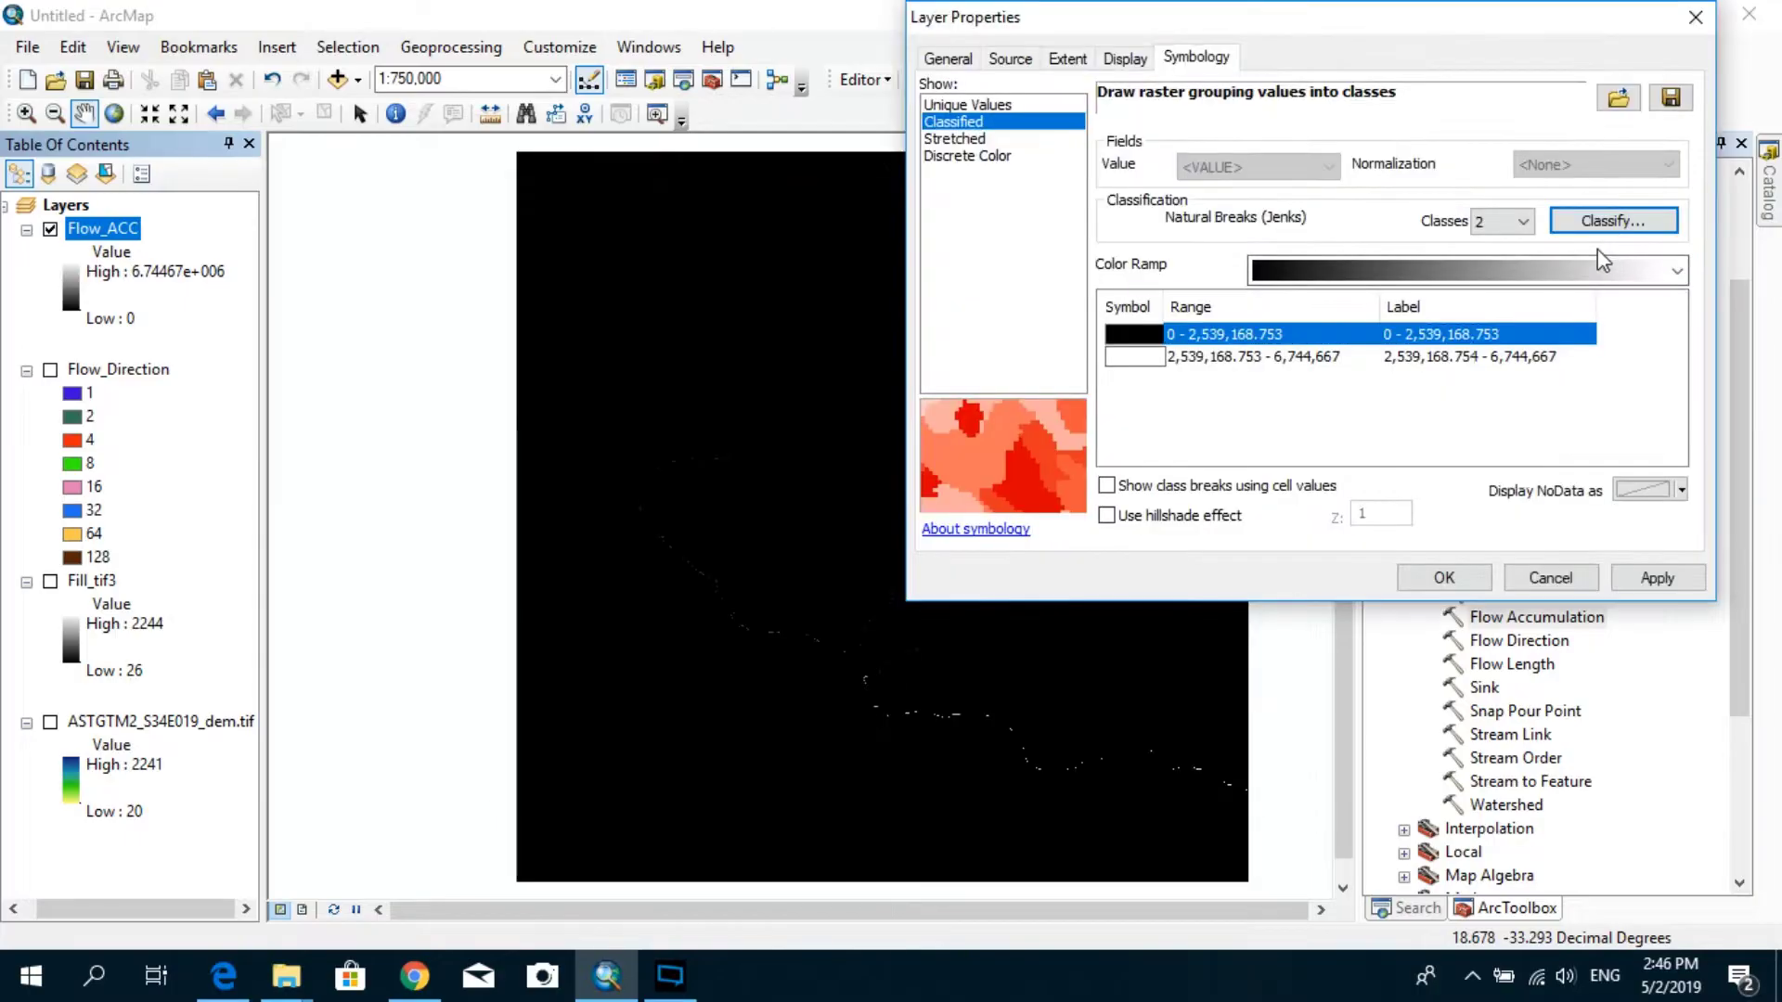
- Set Flow_ACC's first class break to 25,000 and apply it, showing streams white on black
click(1601, 219)
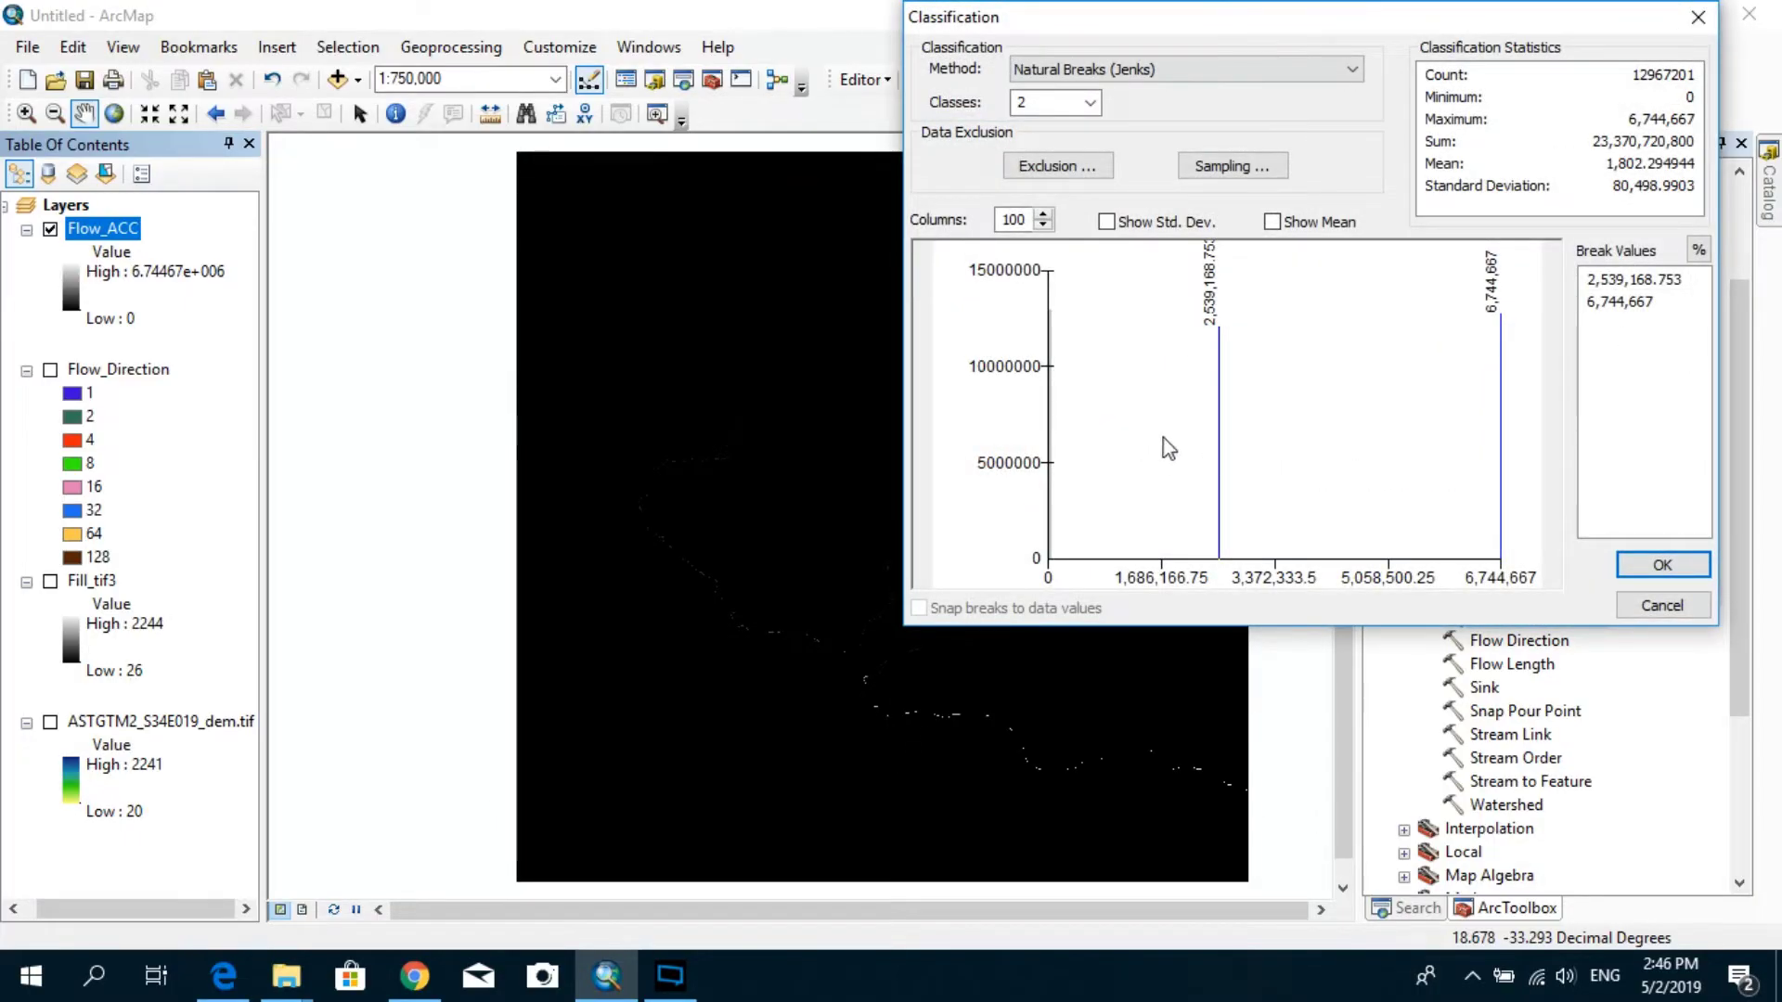
drag(1283, 18, 498, 181)
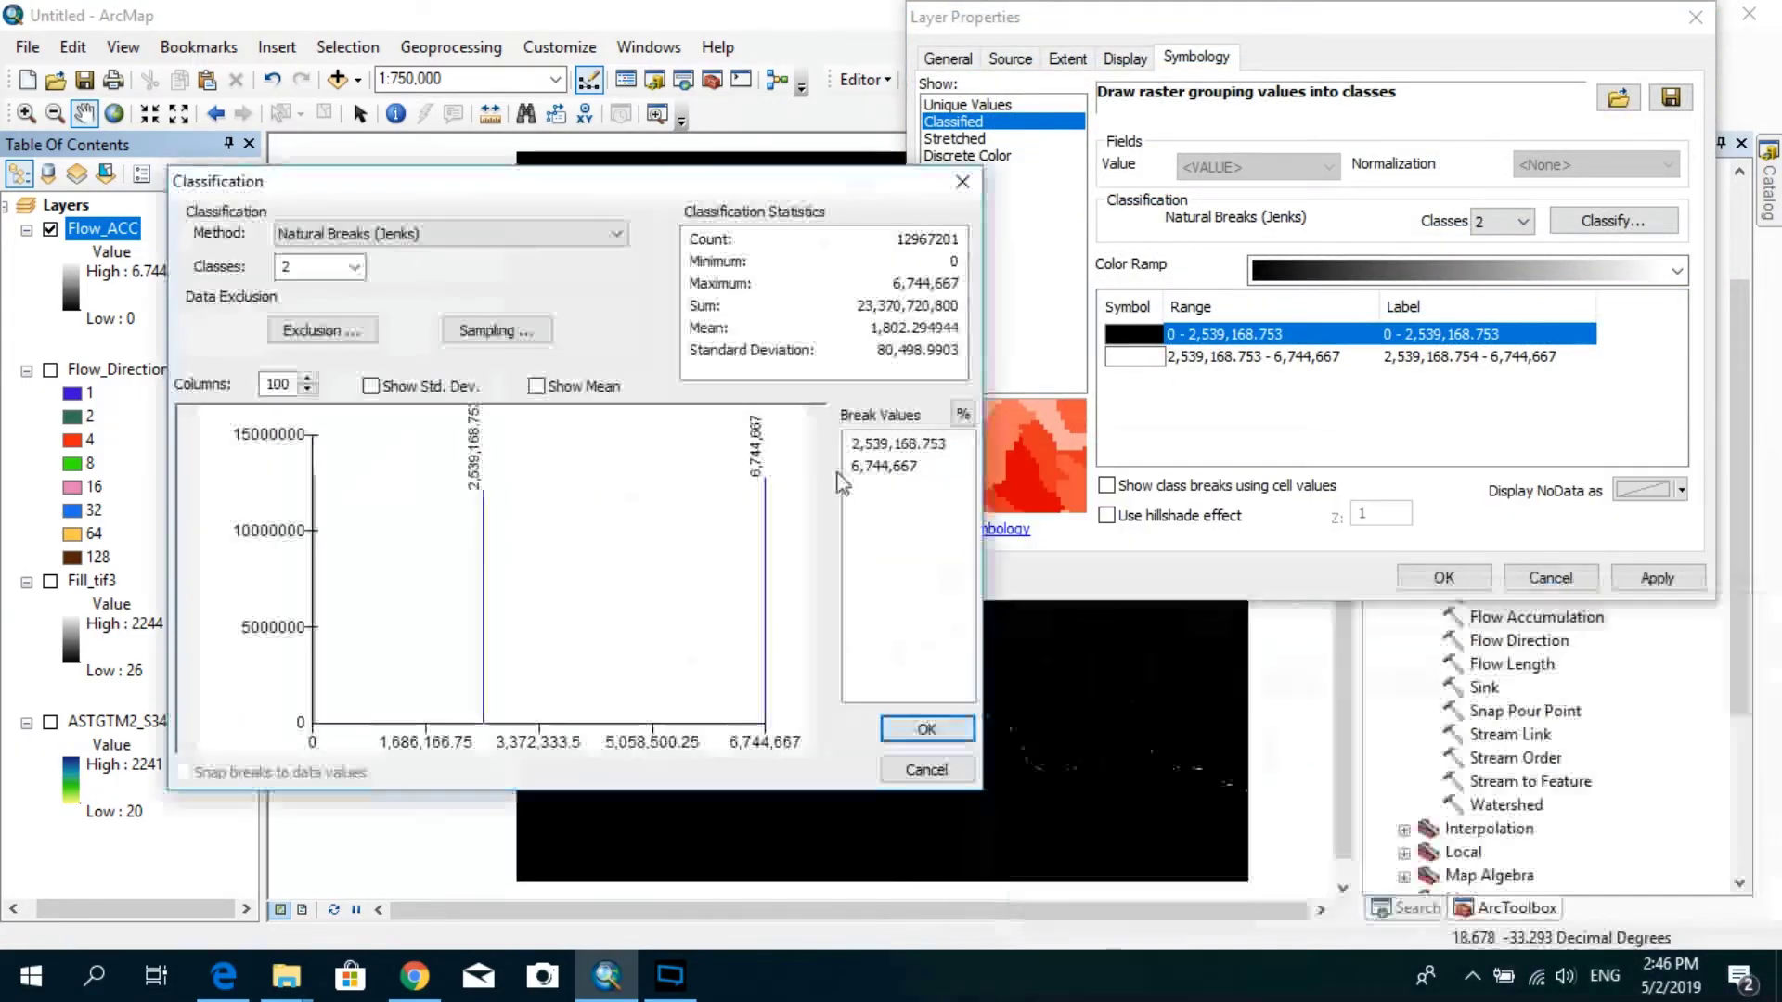
click(921, 447)
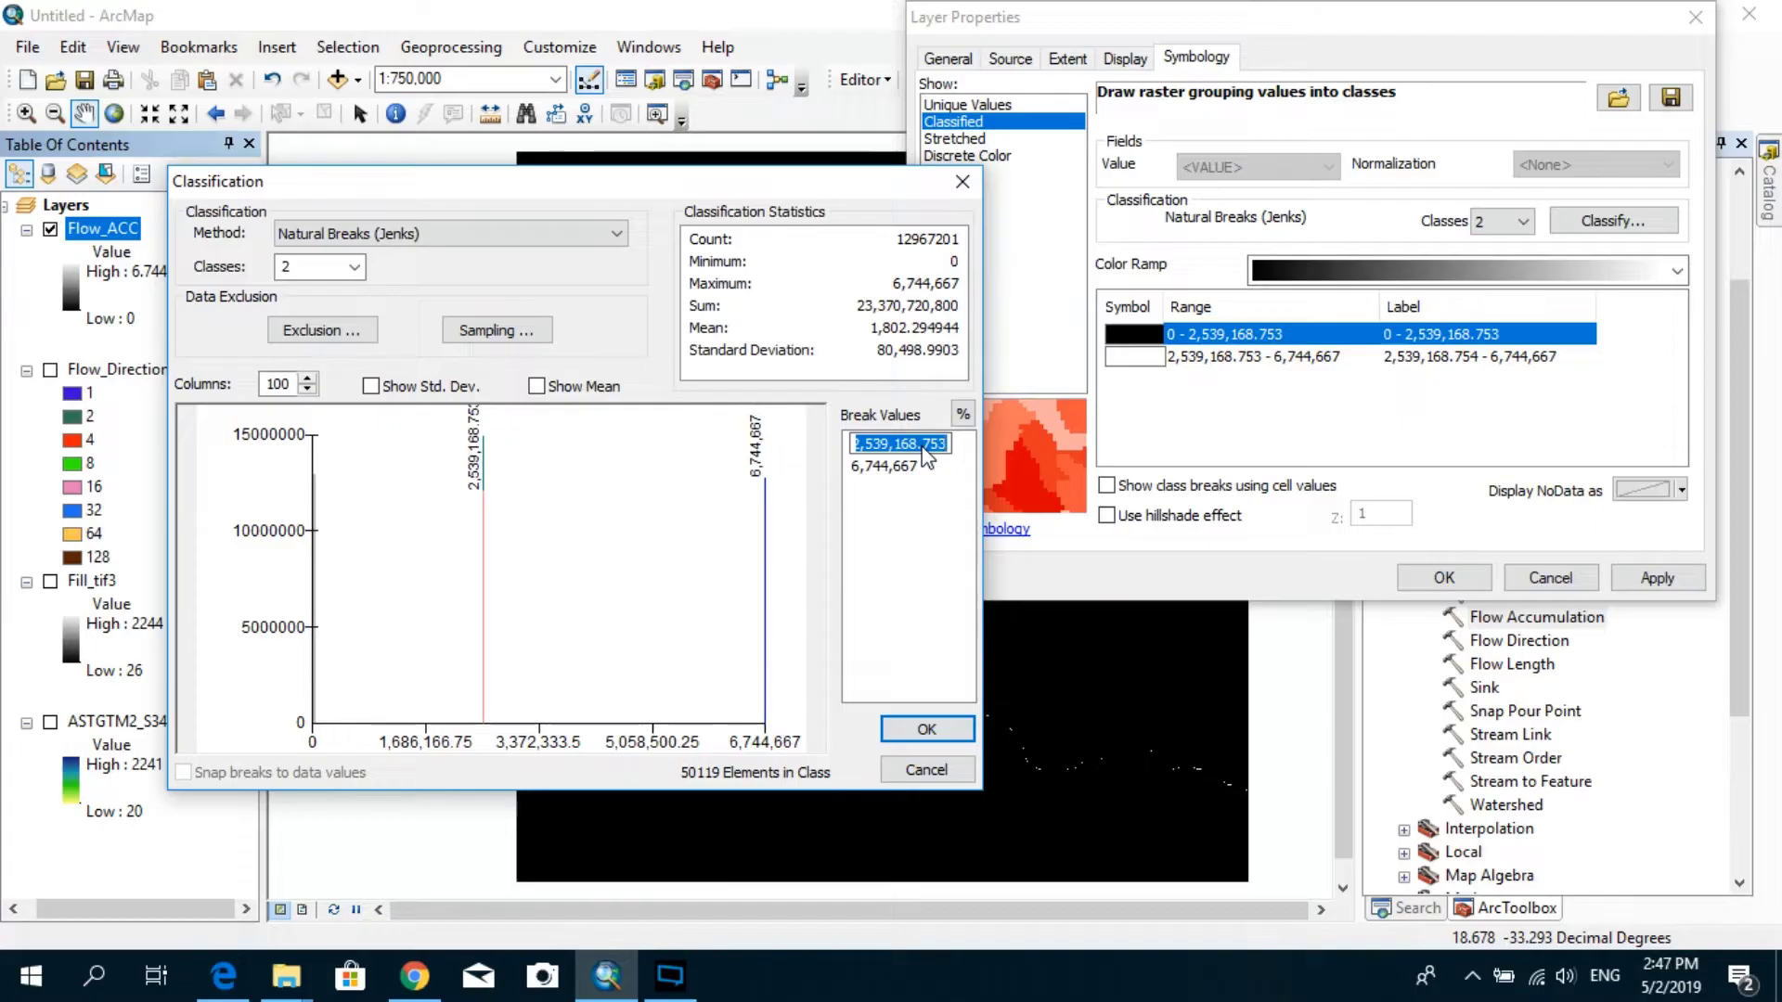
text(25000)
key(Return)
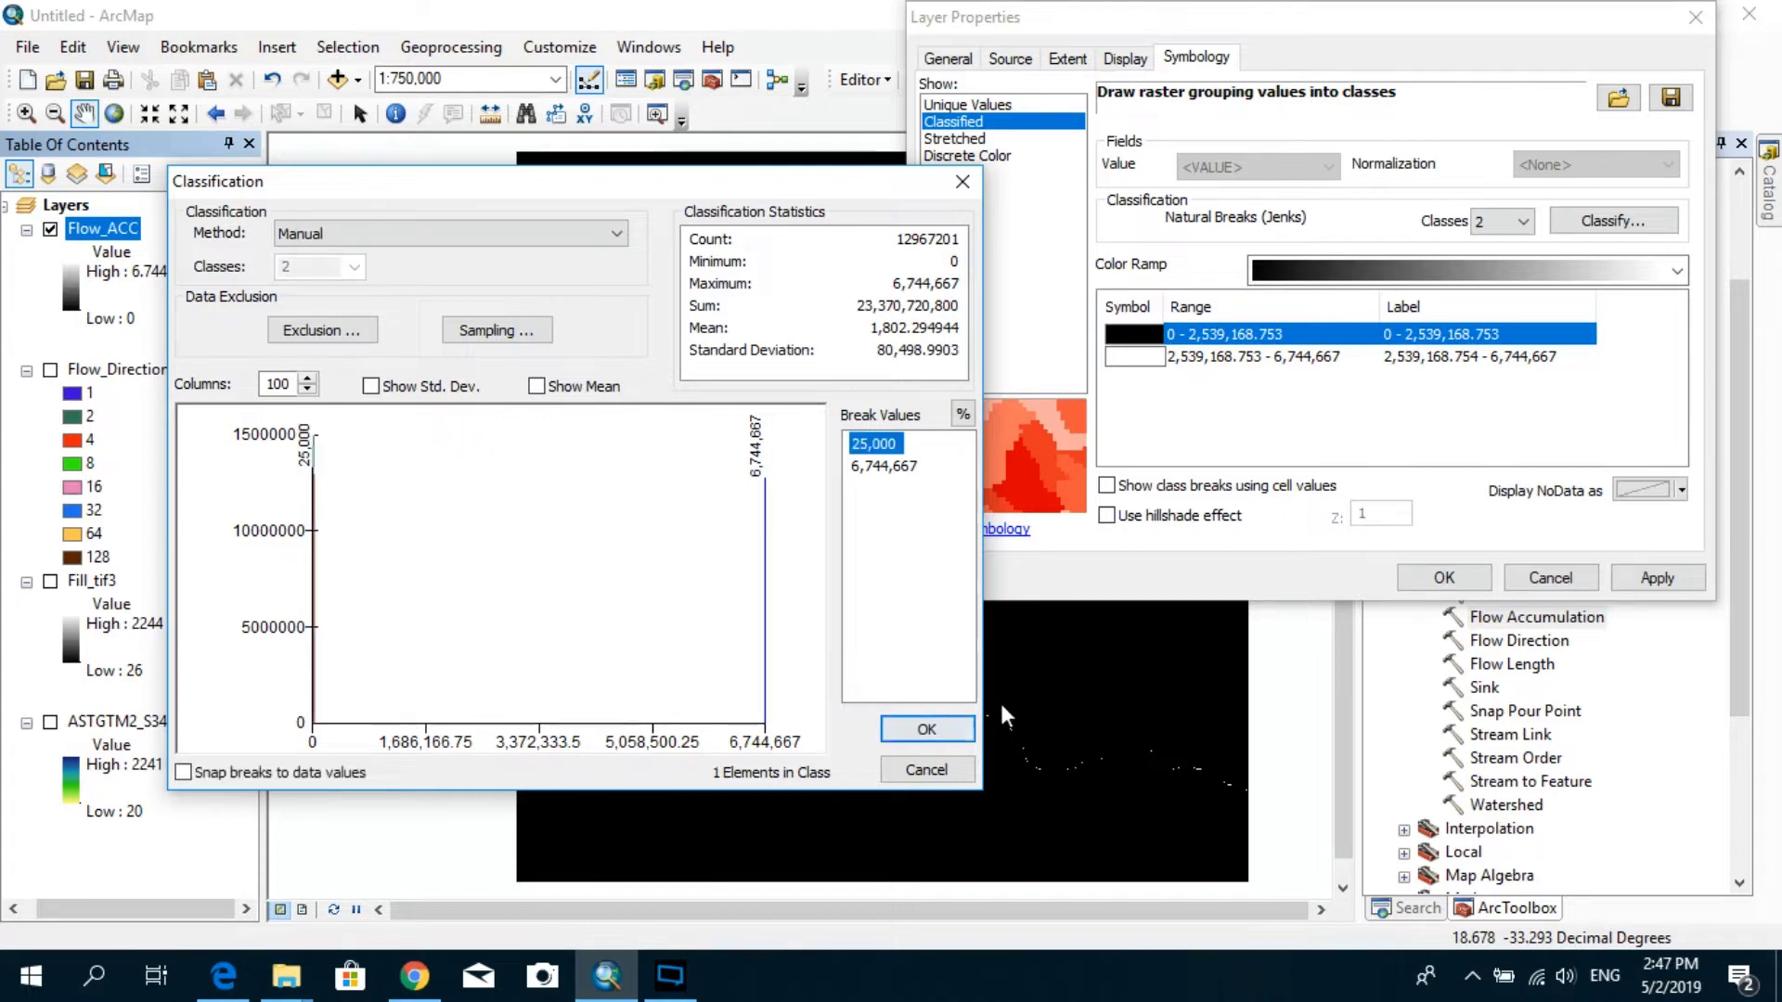
click(943, 733)
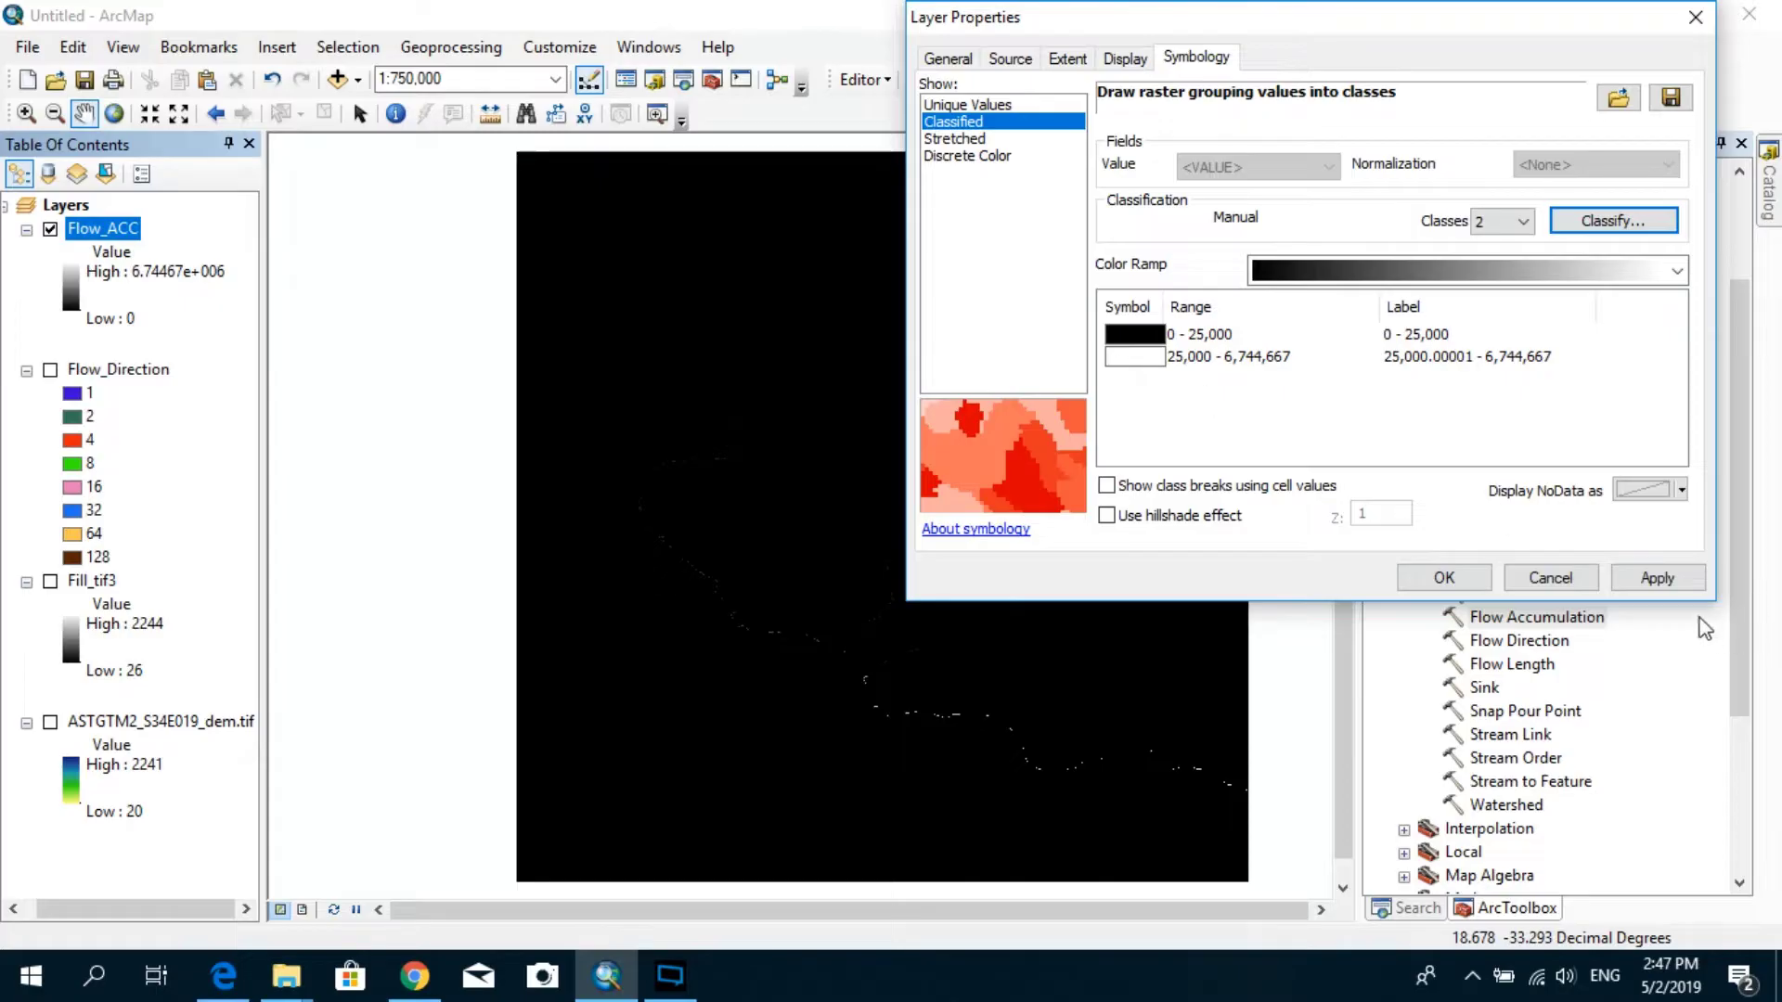
click(1657, 578)
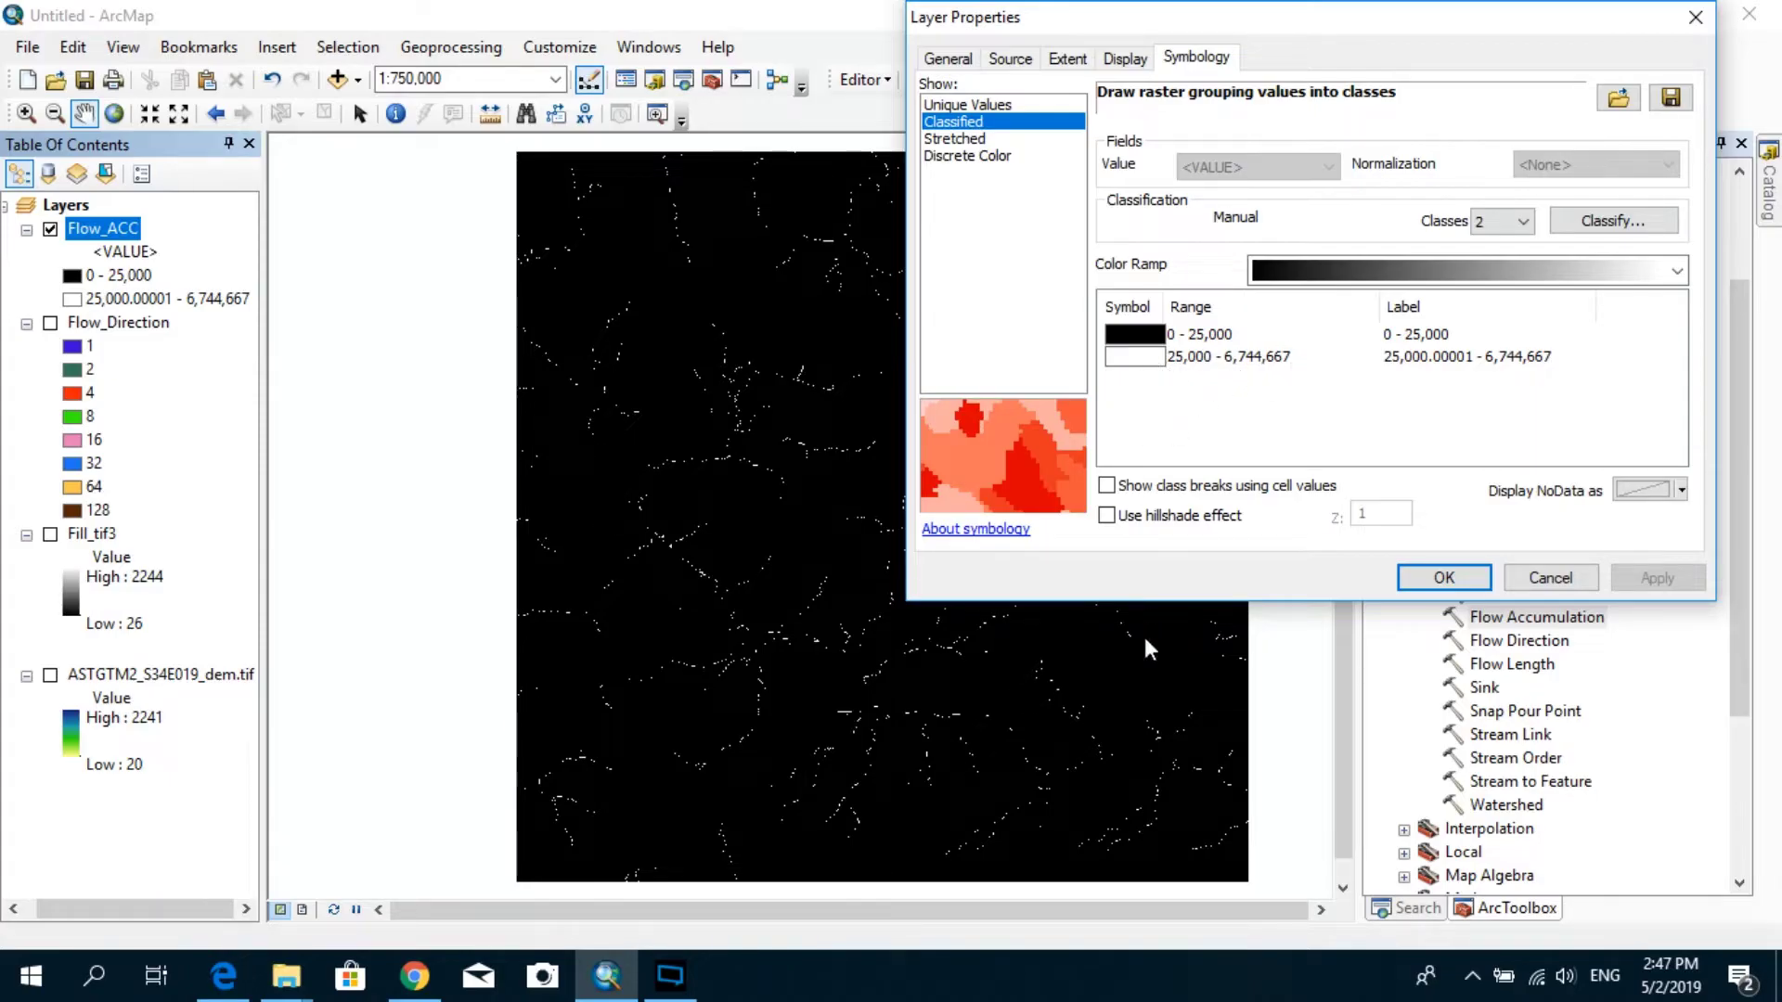
- Lower Flow_ACC's class break to 1,000, apply it, and close Layer Properties
drag(1114, 18, 1054, 104)
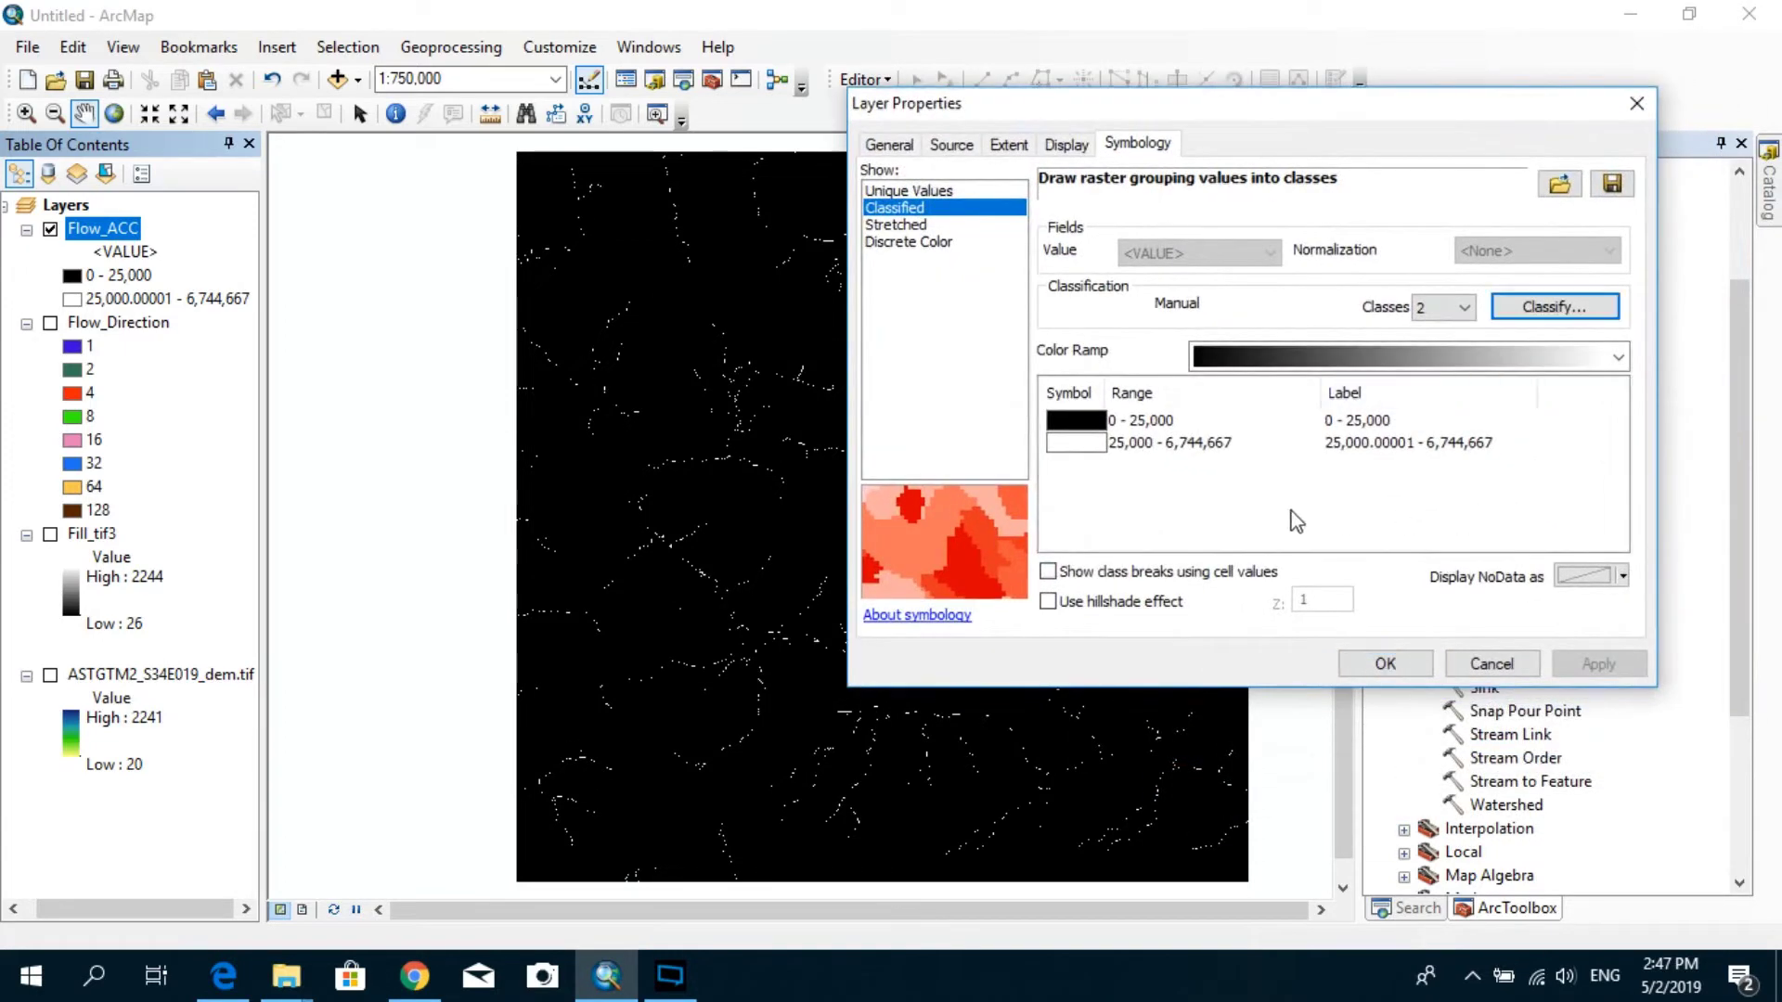
click(1568, 314)
click(1566, 354)
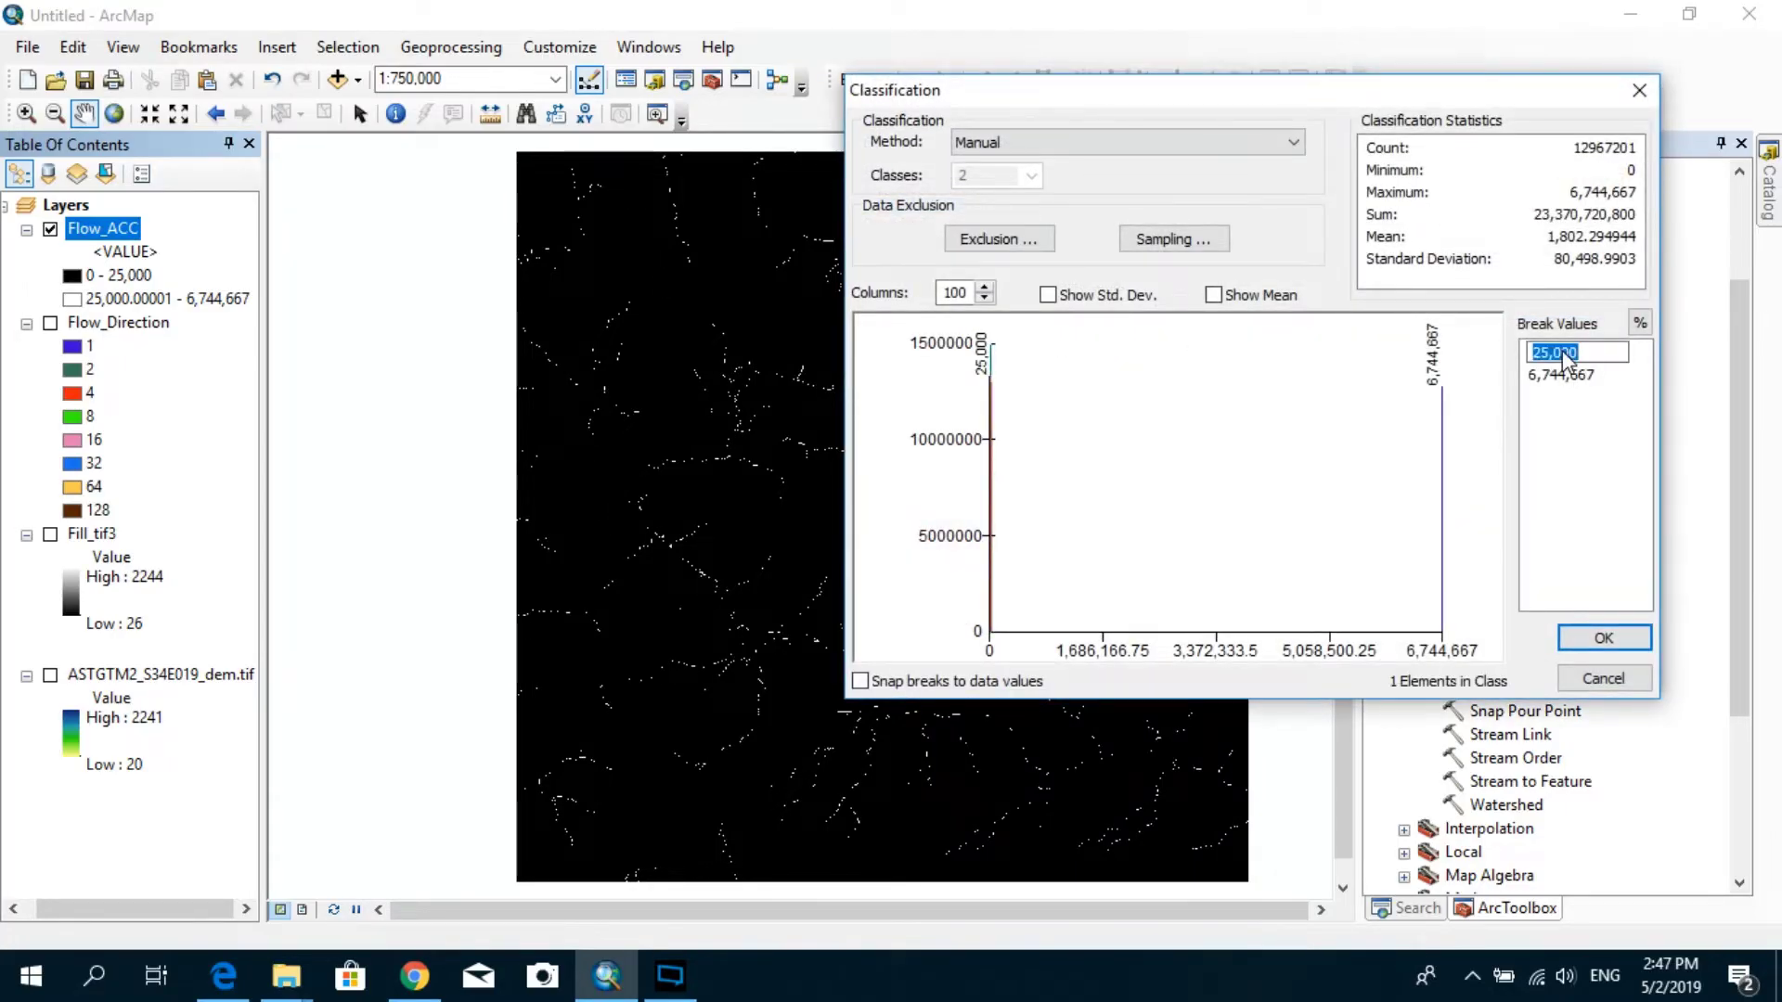
text(1,0)
text(00)
key(Return)
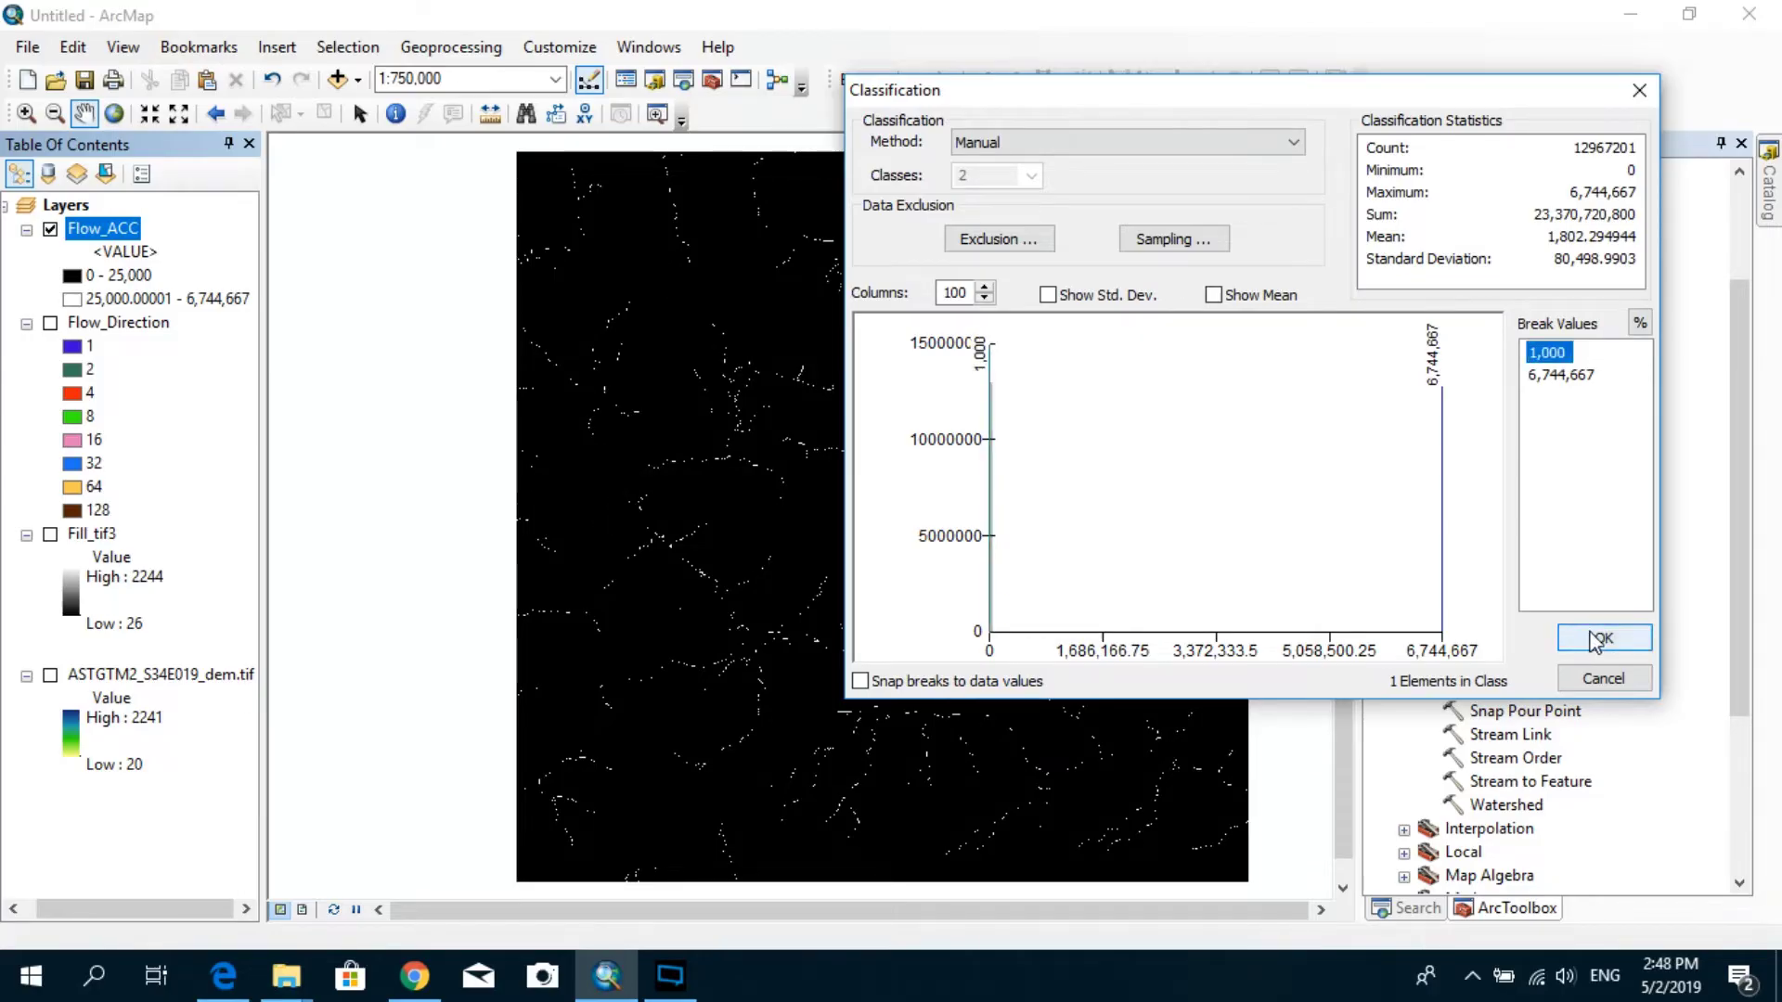
click(1603, 638)
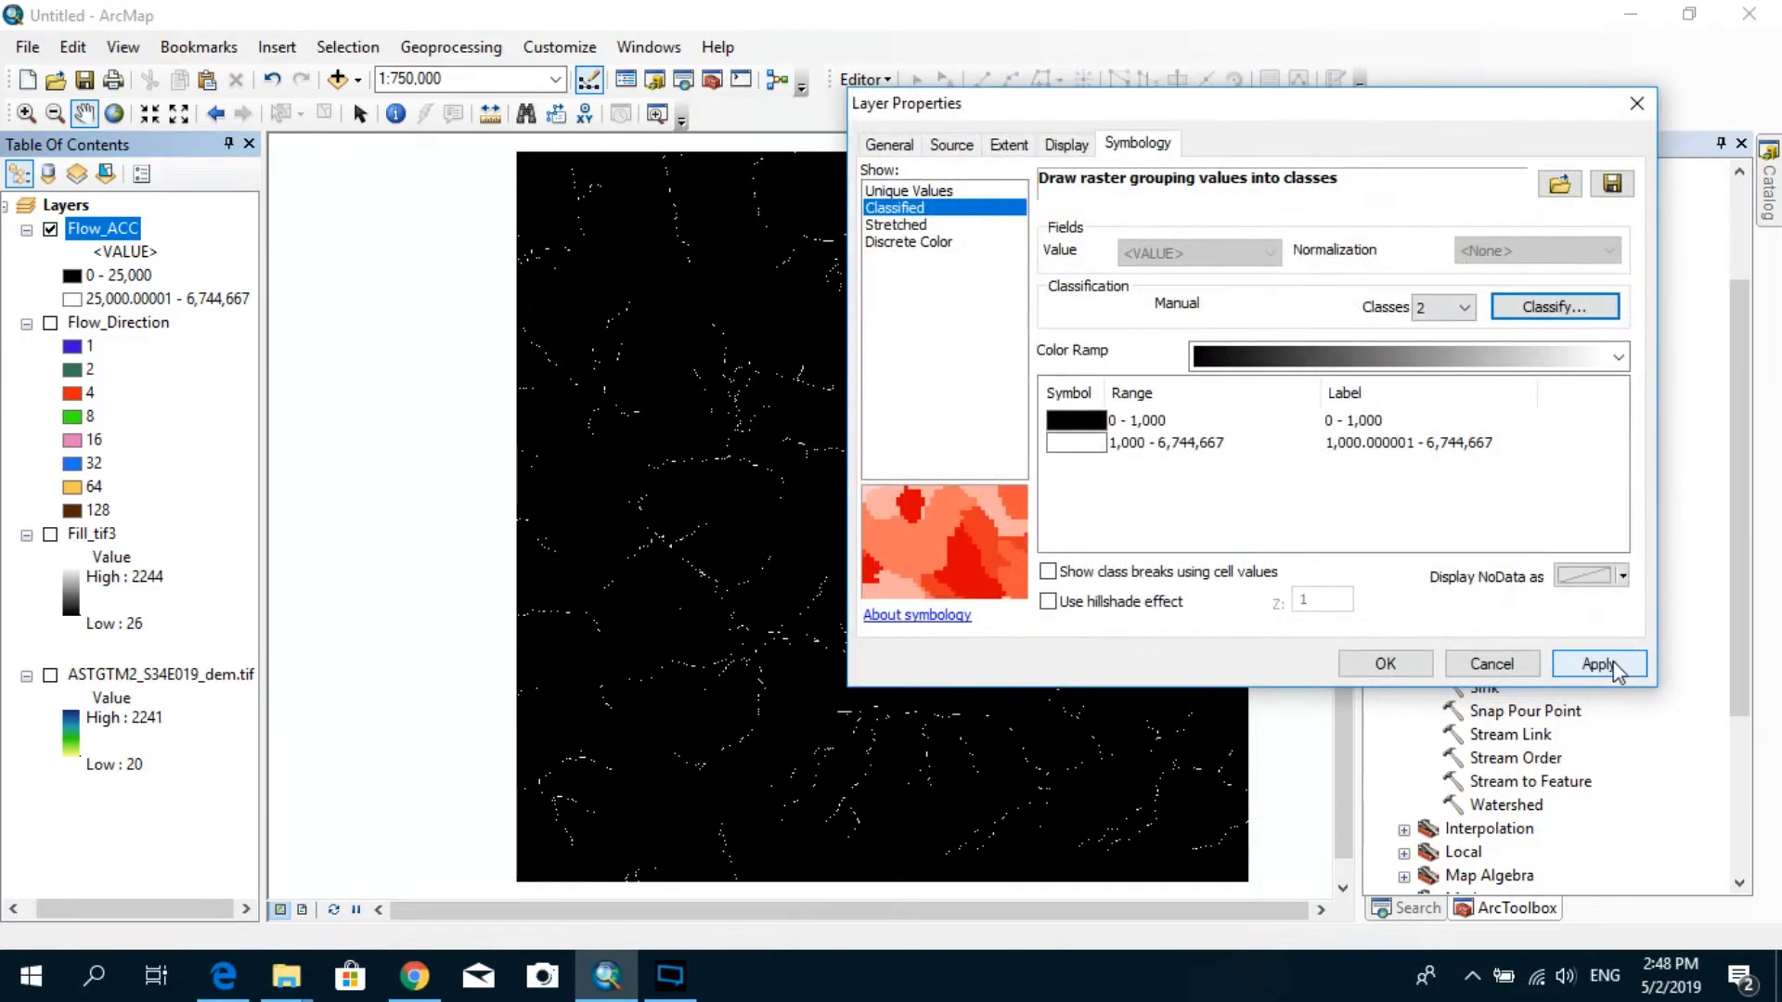
click(1597, 665)
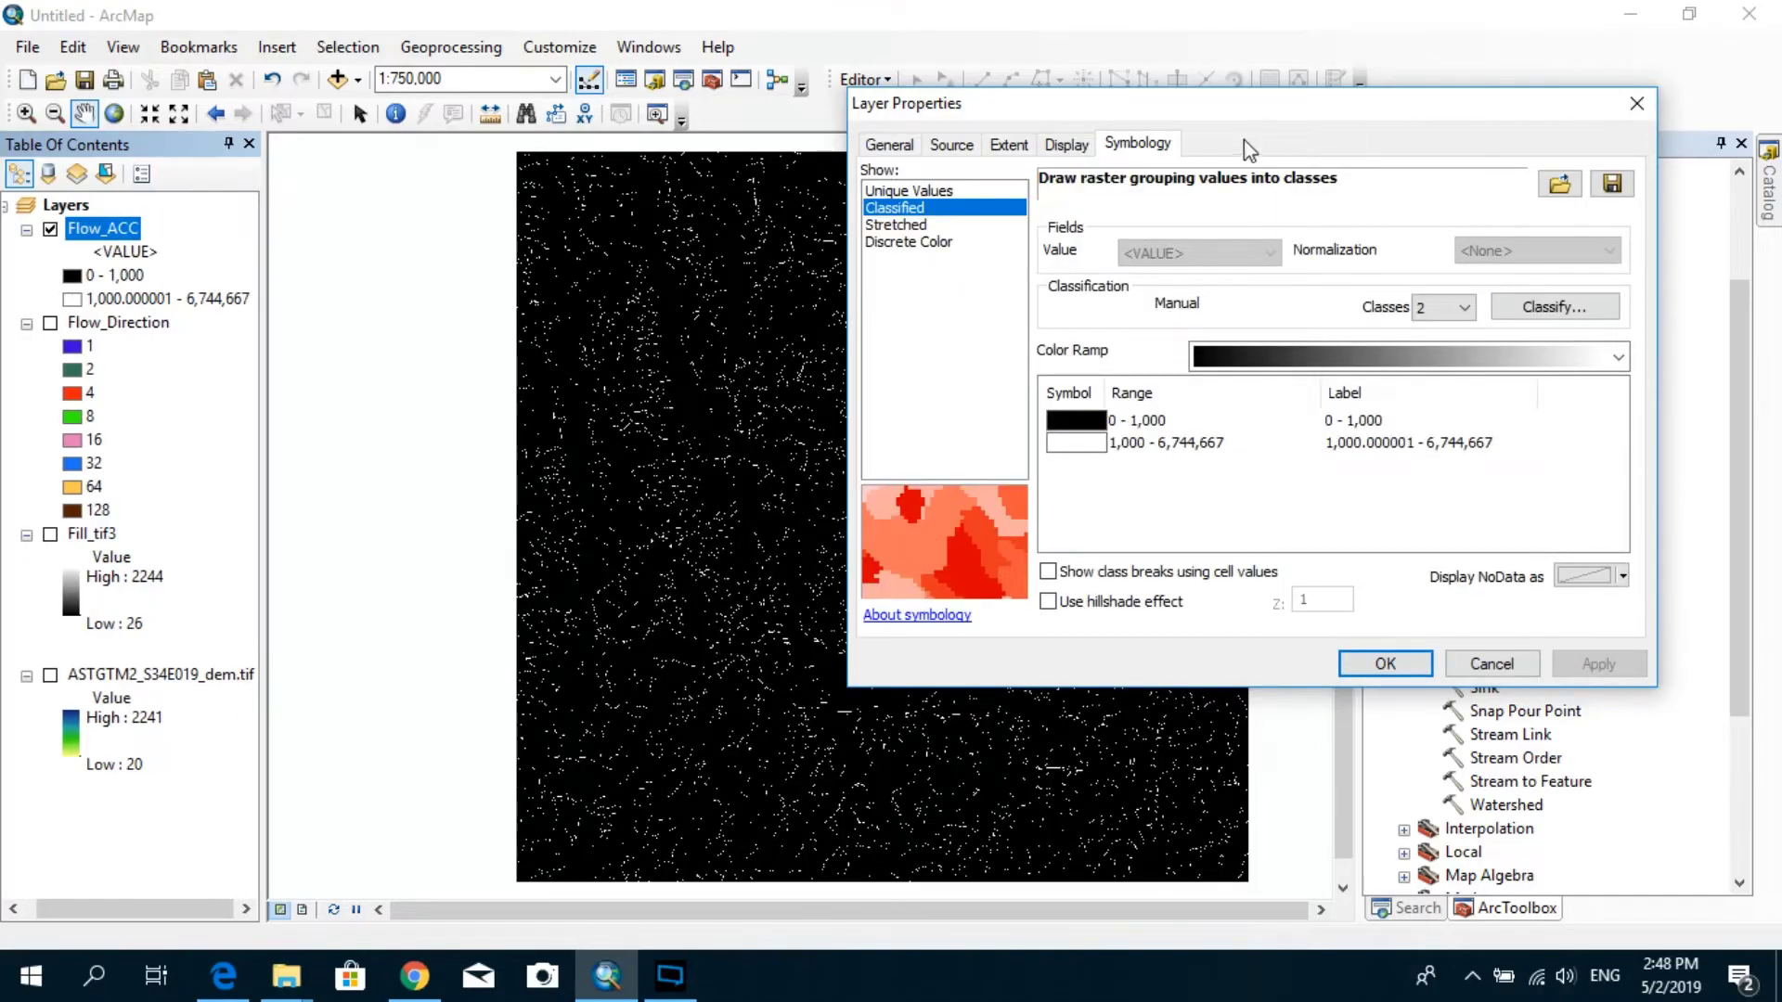
drag(1244, 141, 1292, 243)
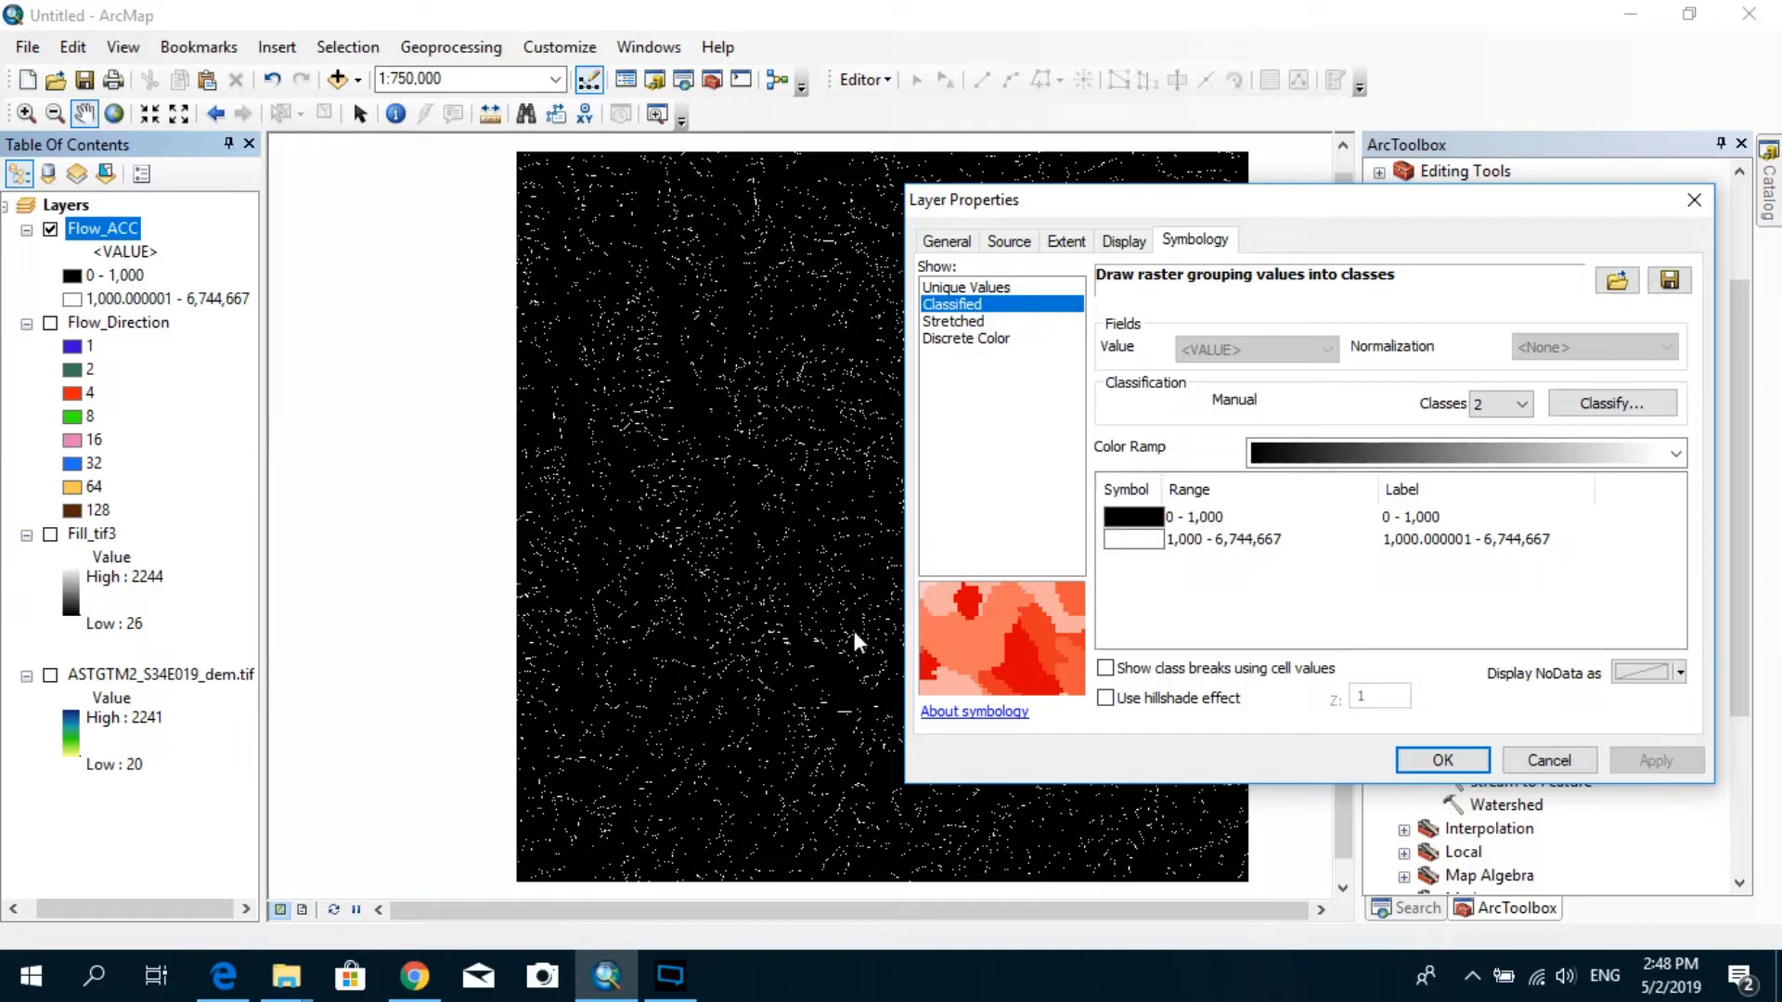
click(1442, 759)
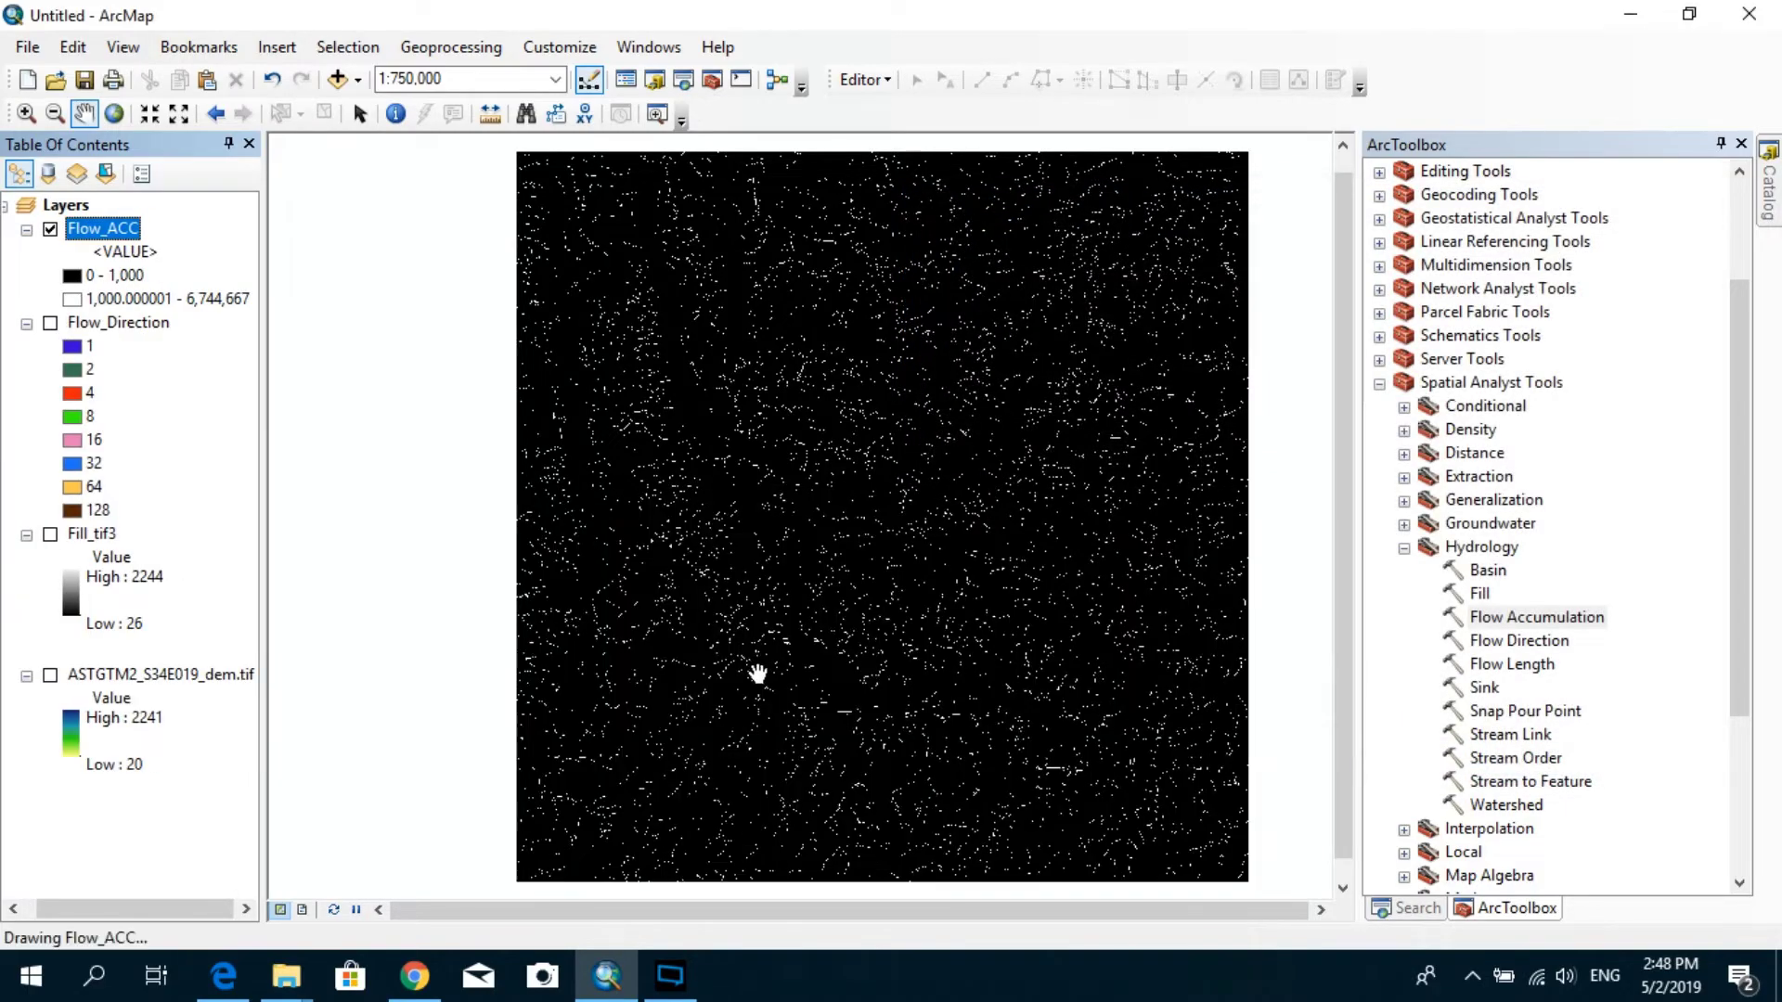
- Reopen the Flow_ACC layer's properties from the table of contents
scroll(758, 673, up, 4)
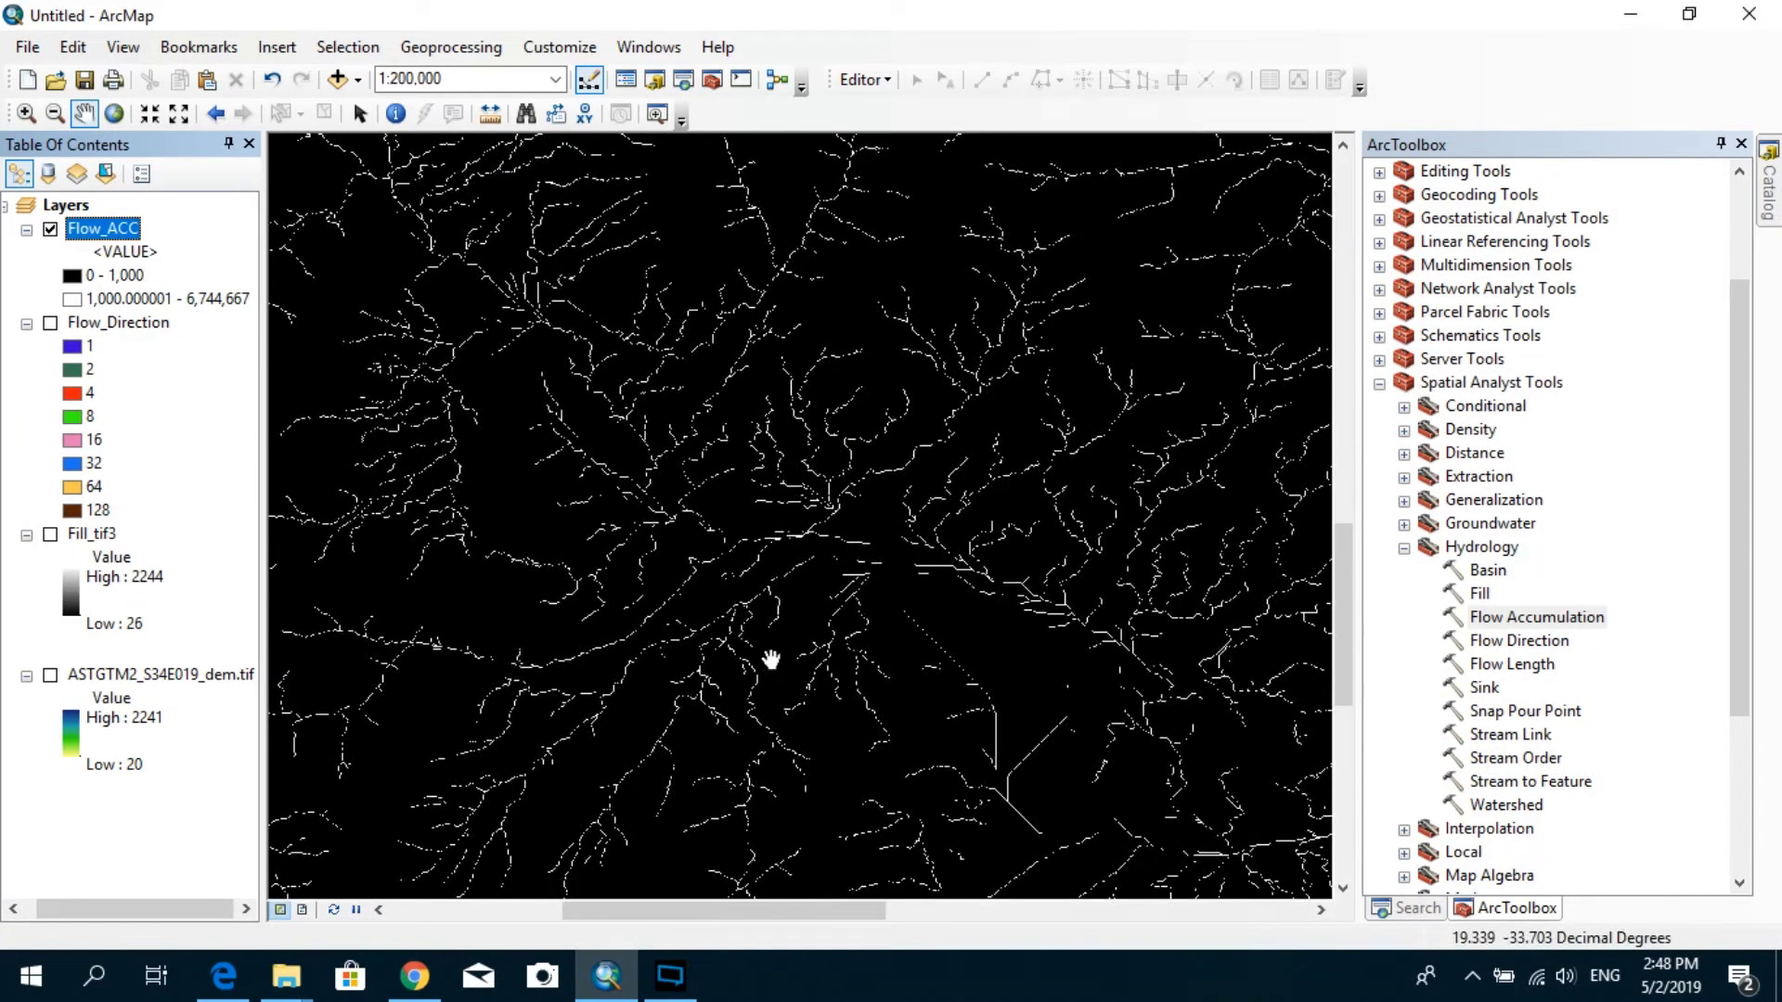
scroll(769, 660, up, 2)
scroll(759, 625, down, 3)
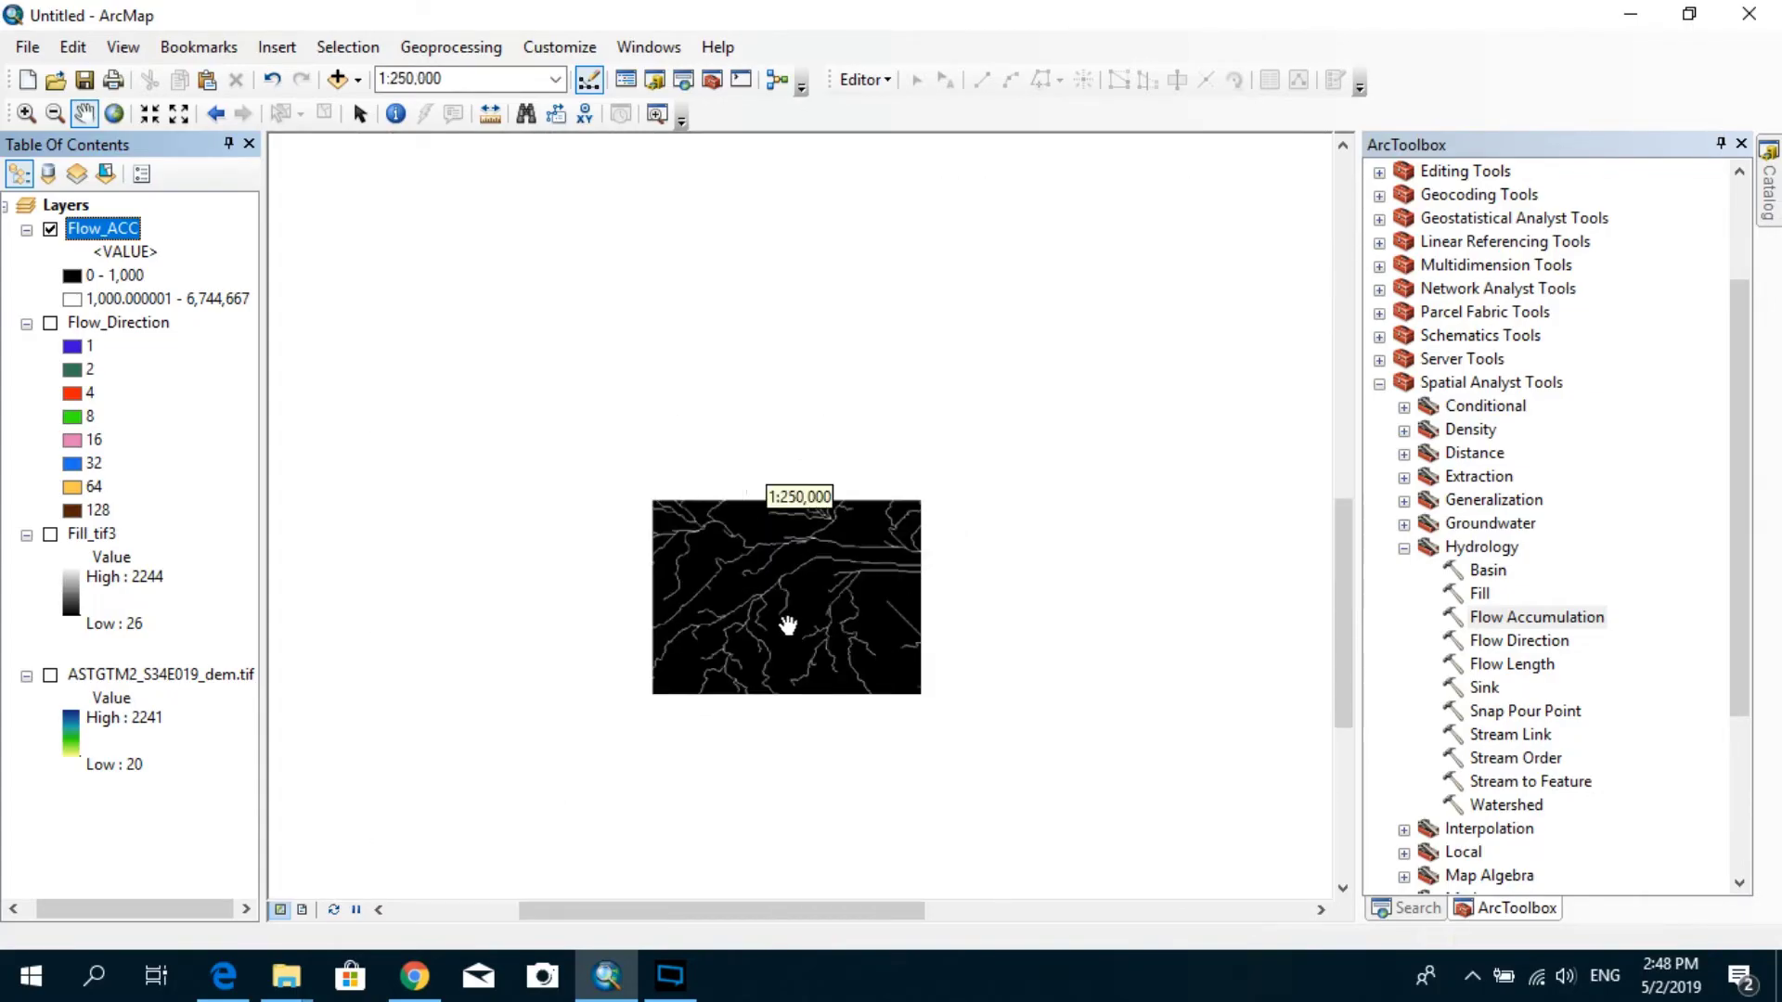
scroll(788, 624, down, 3)
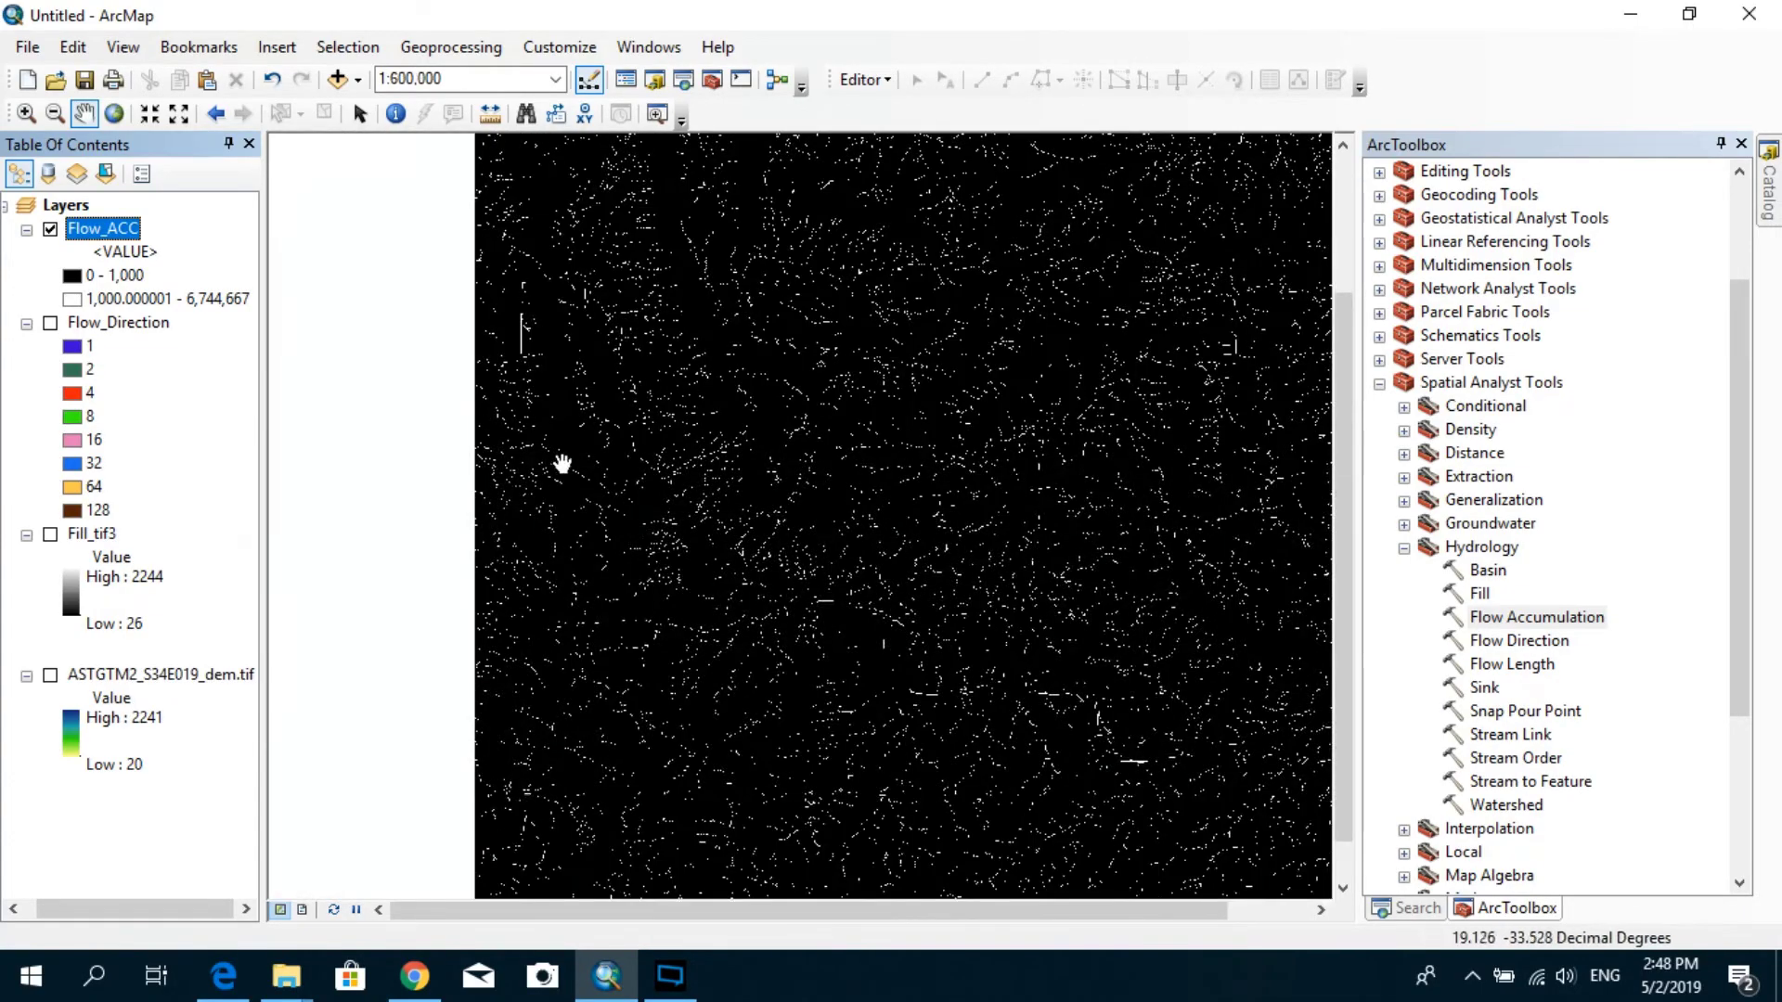
right_click(117, 231)
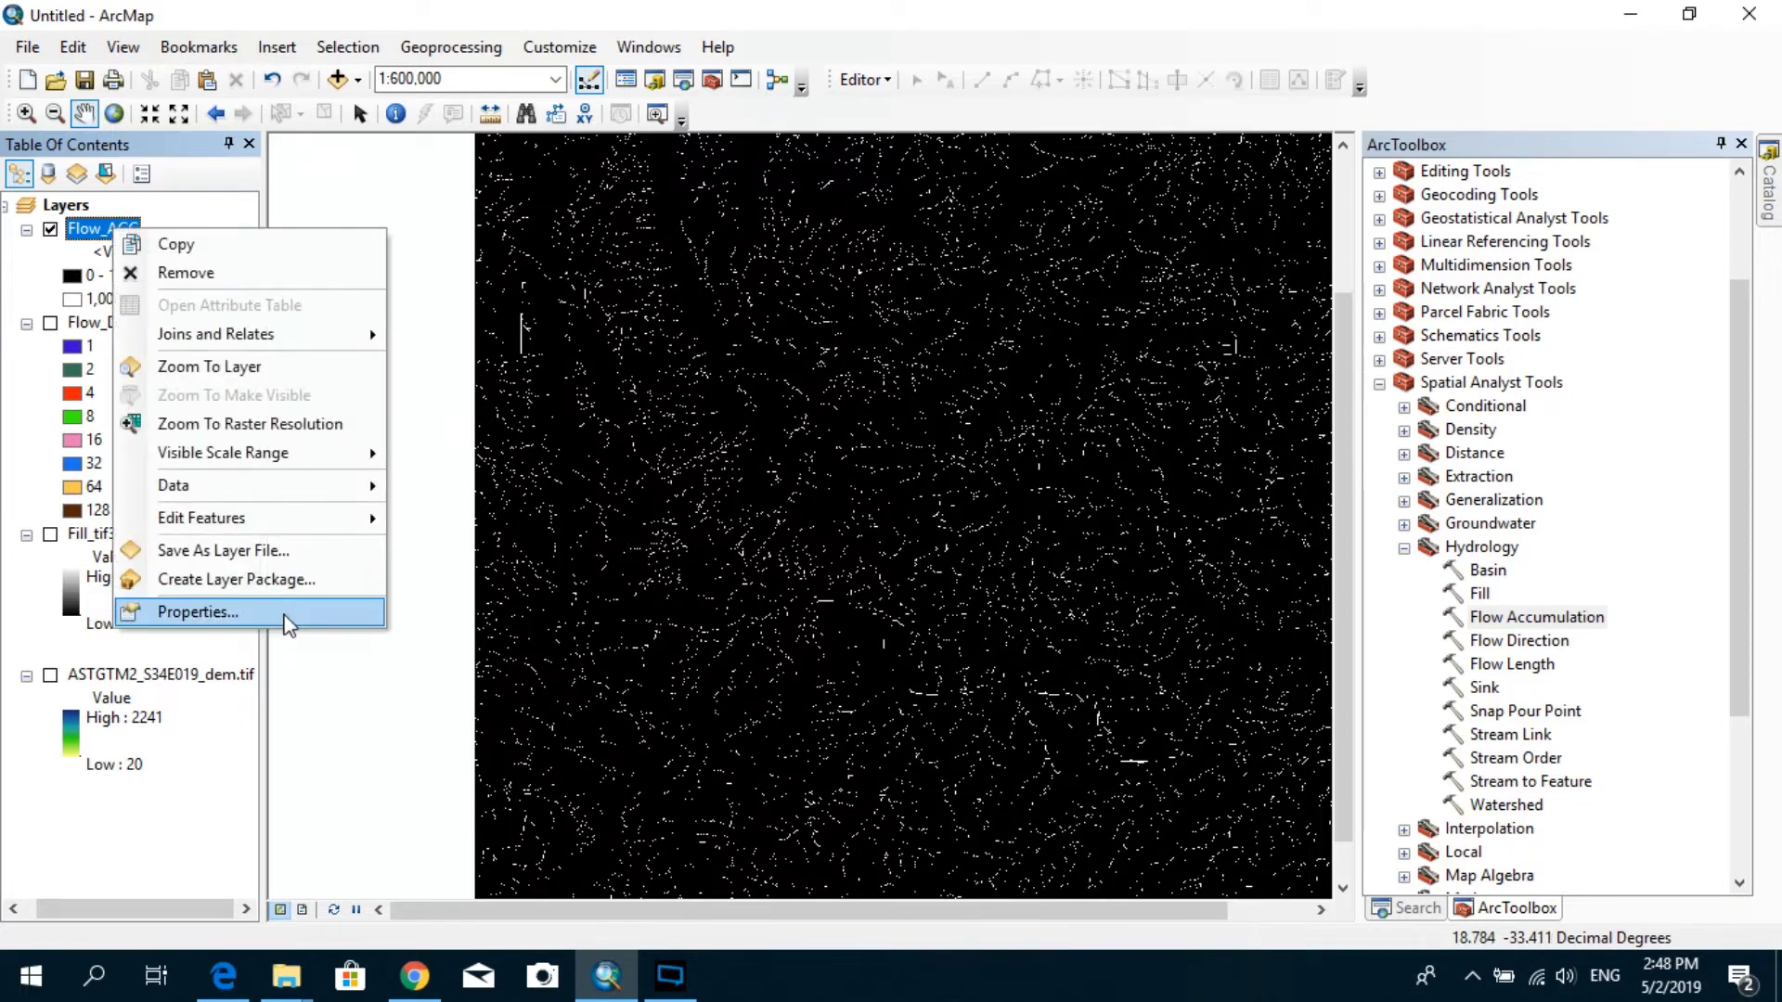
click(279, 611)
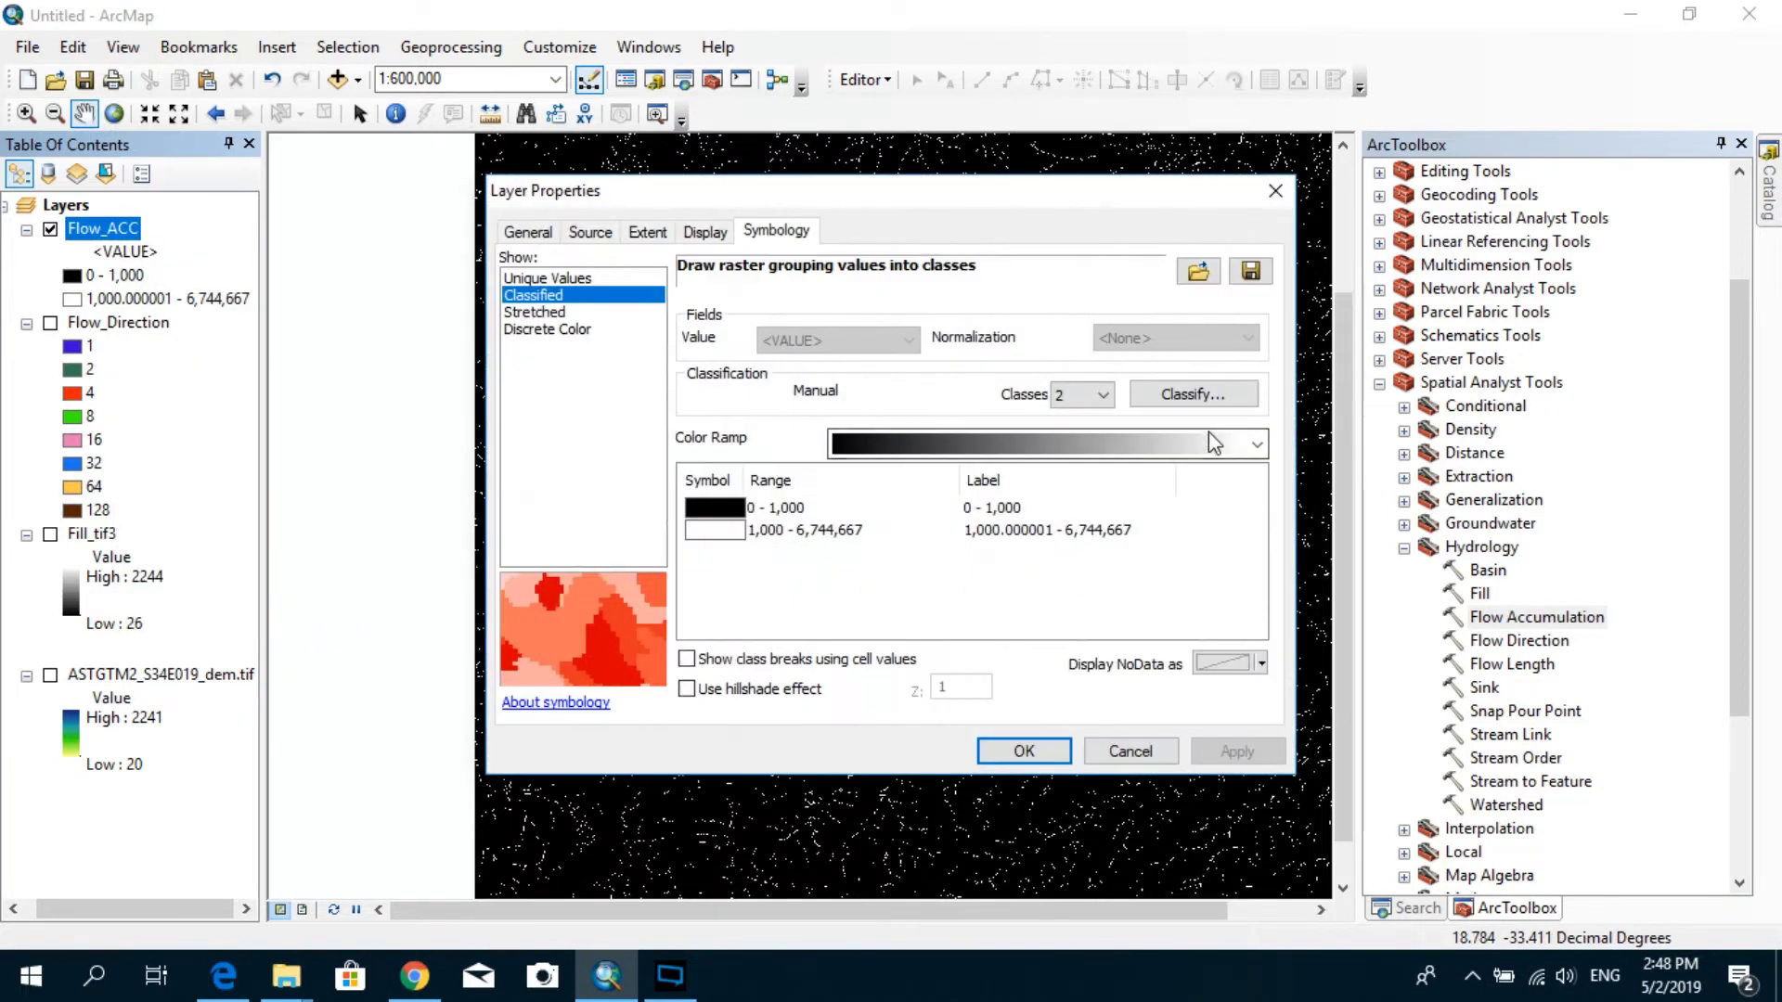
- Reset the class break from 1,000 to 25,000, apply it, and close the properties
click(1206, 394)
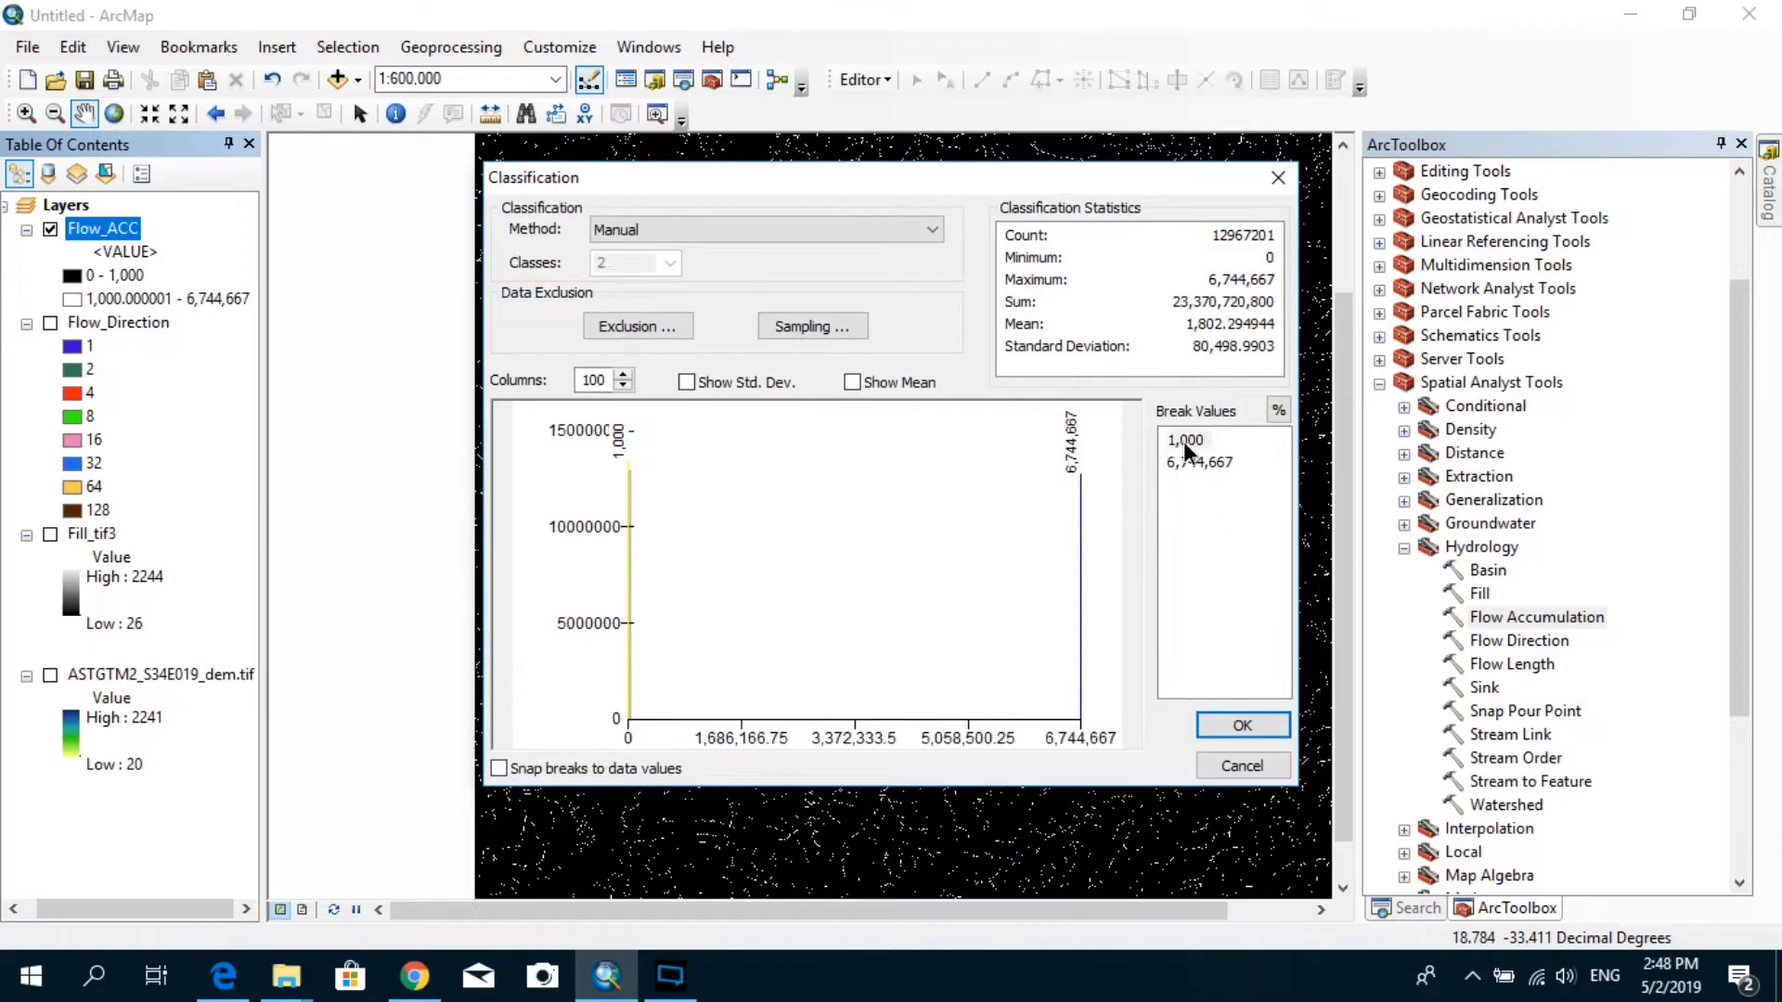
click(1186, 443)
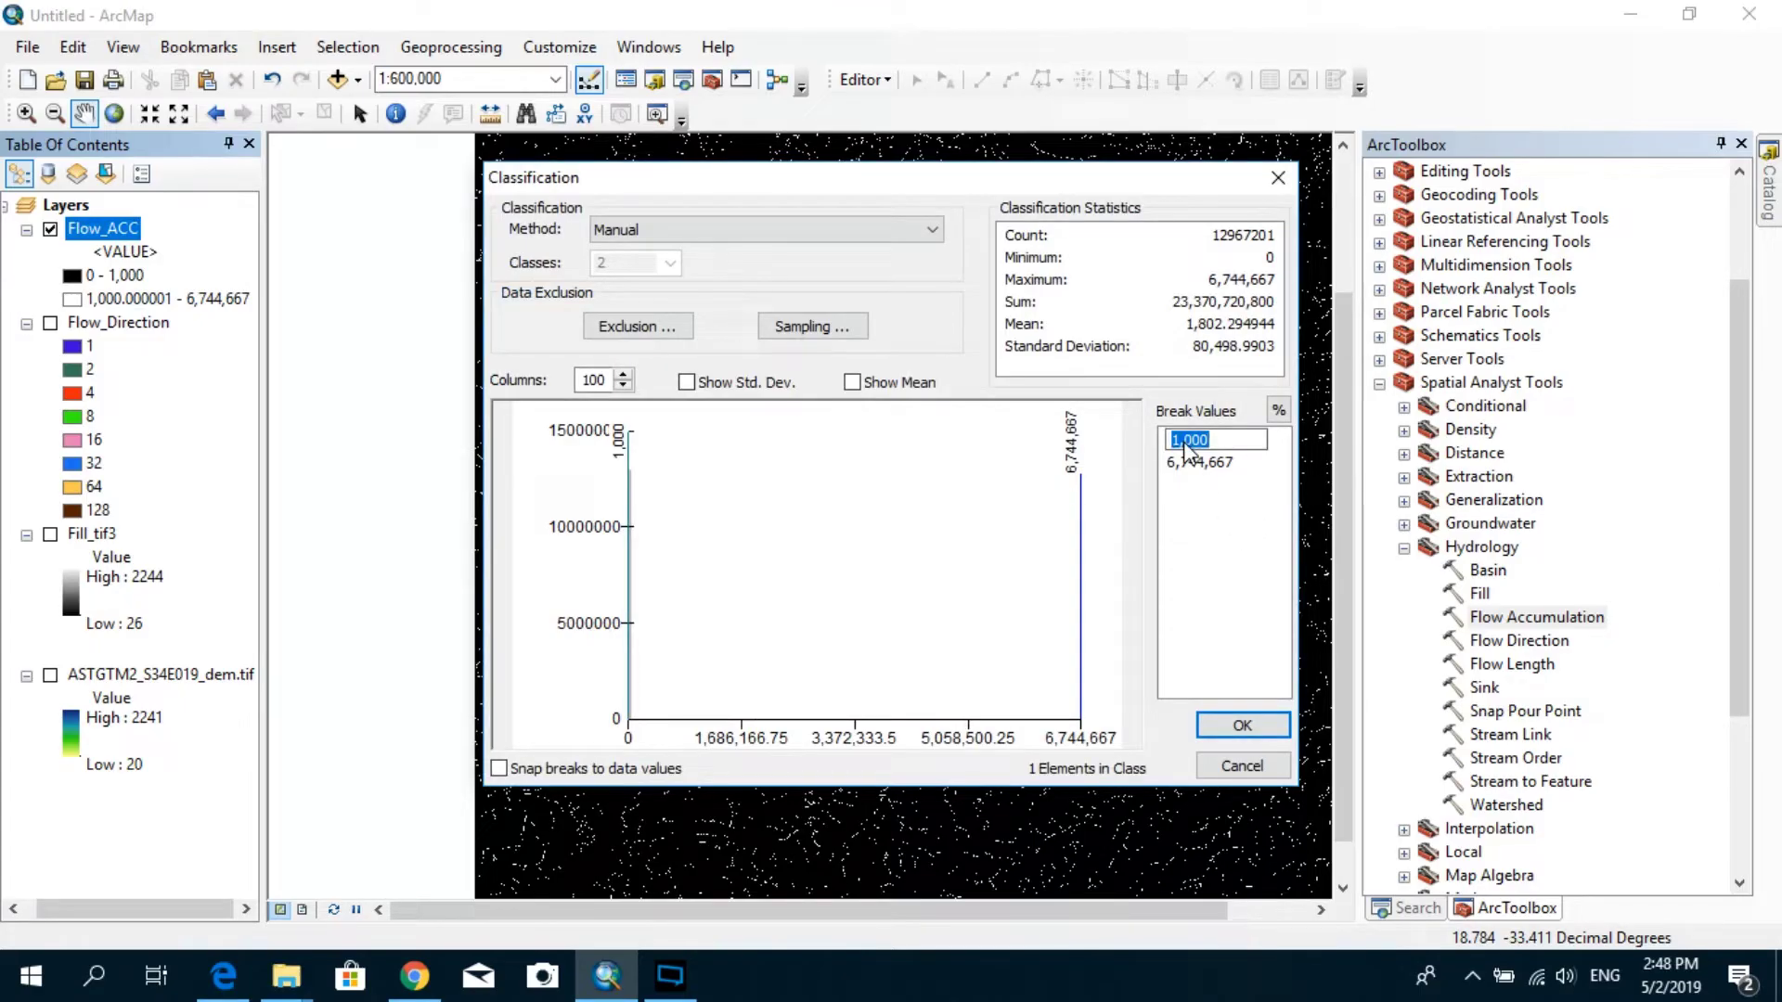
text(25)
key(Return)
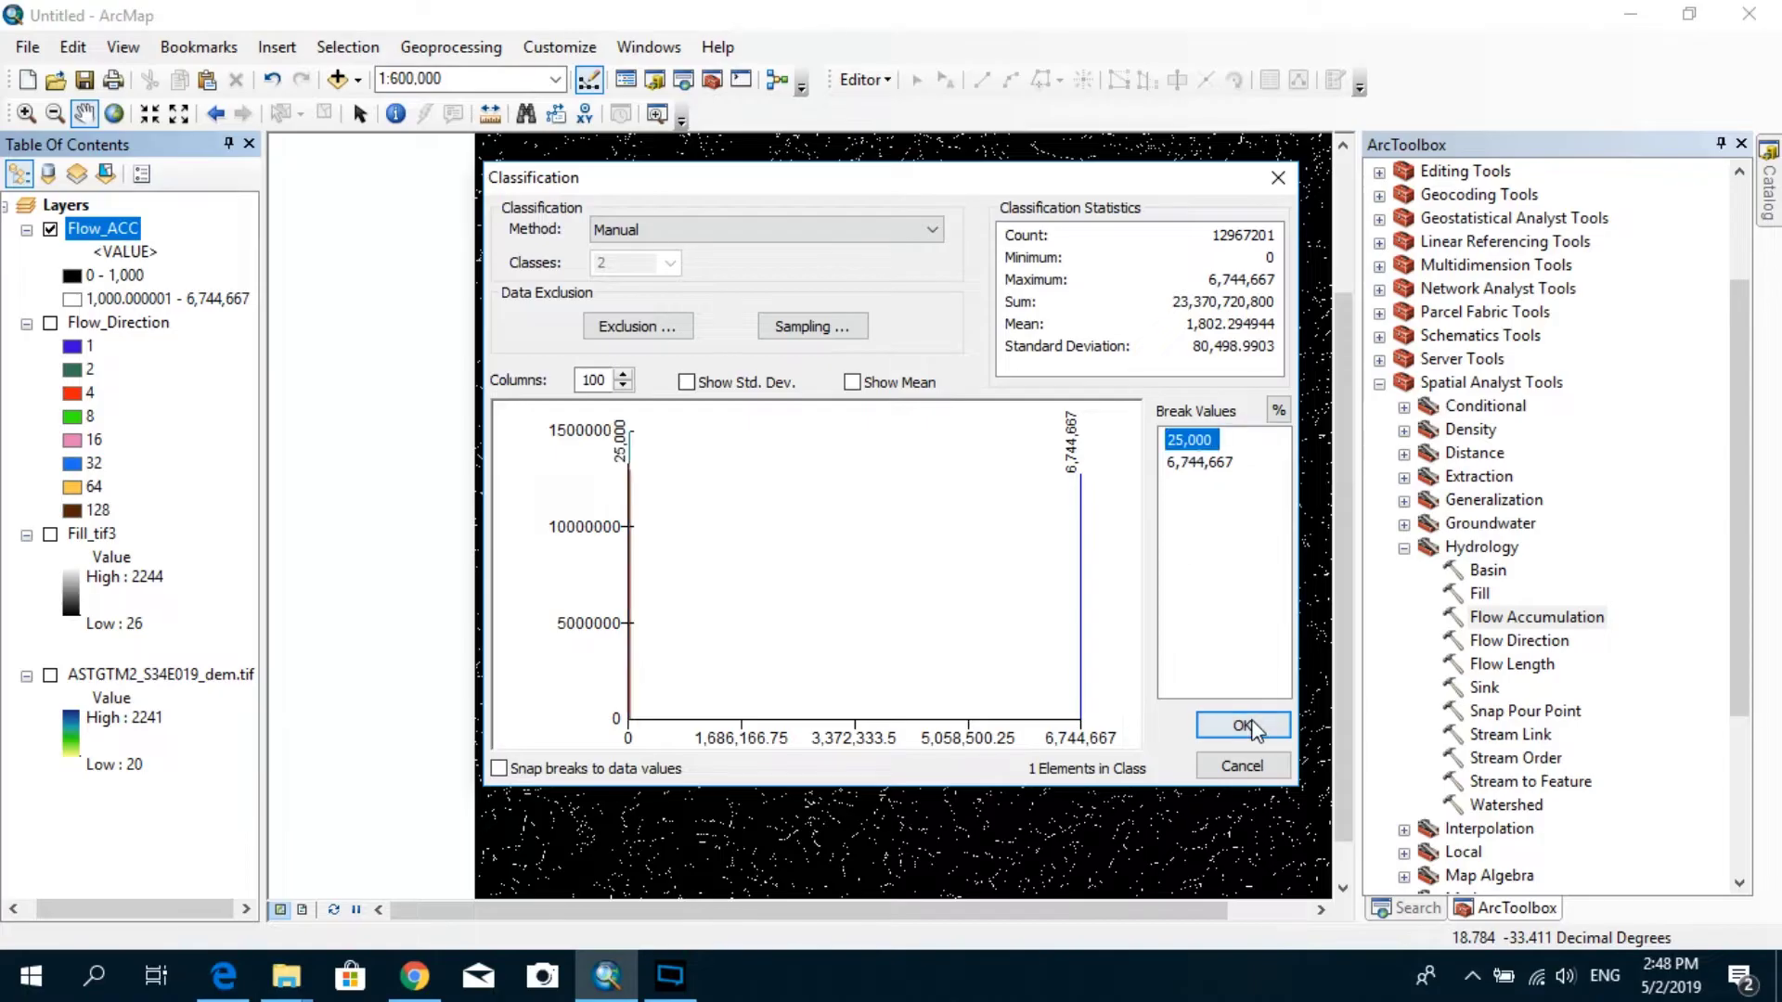
click(1244, 725)
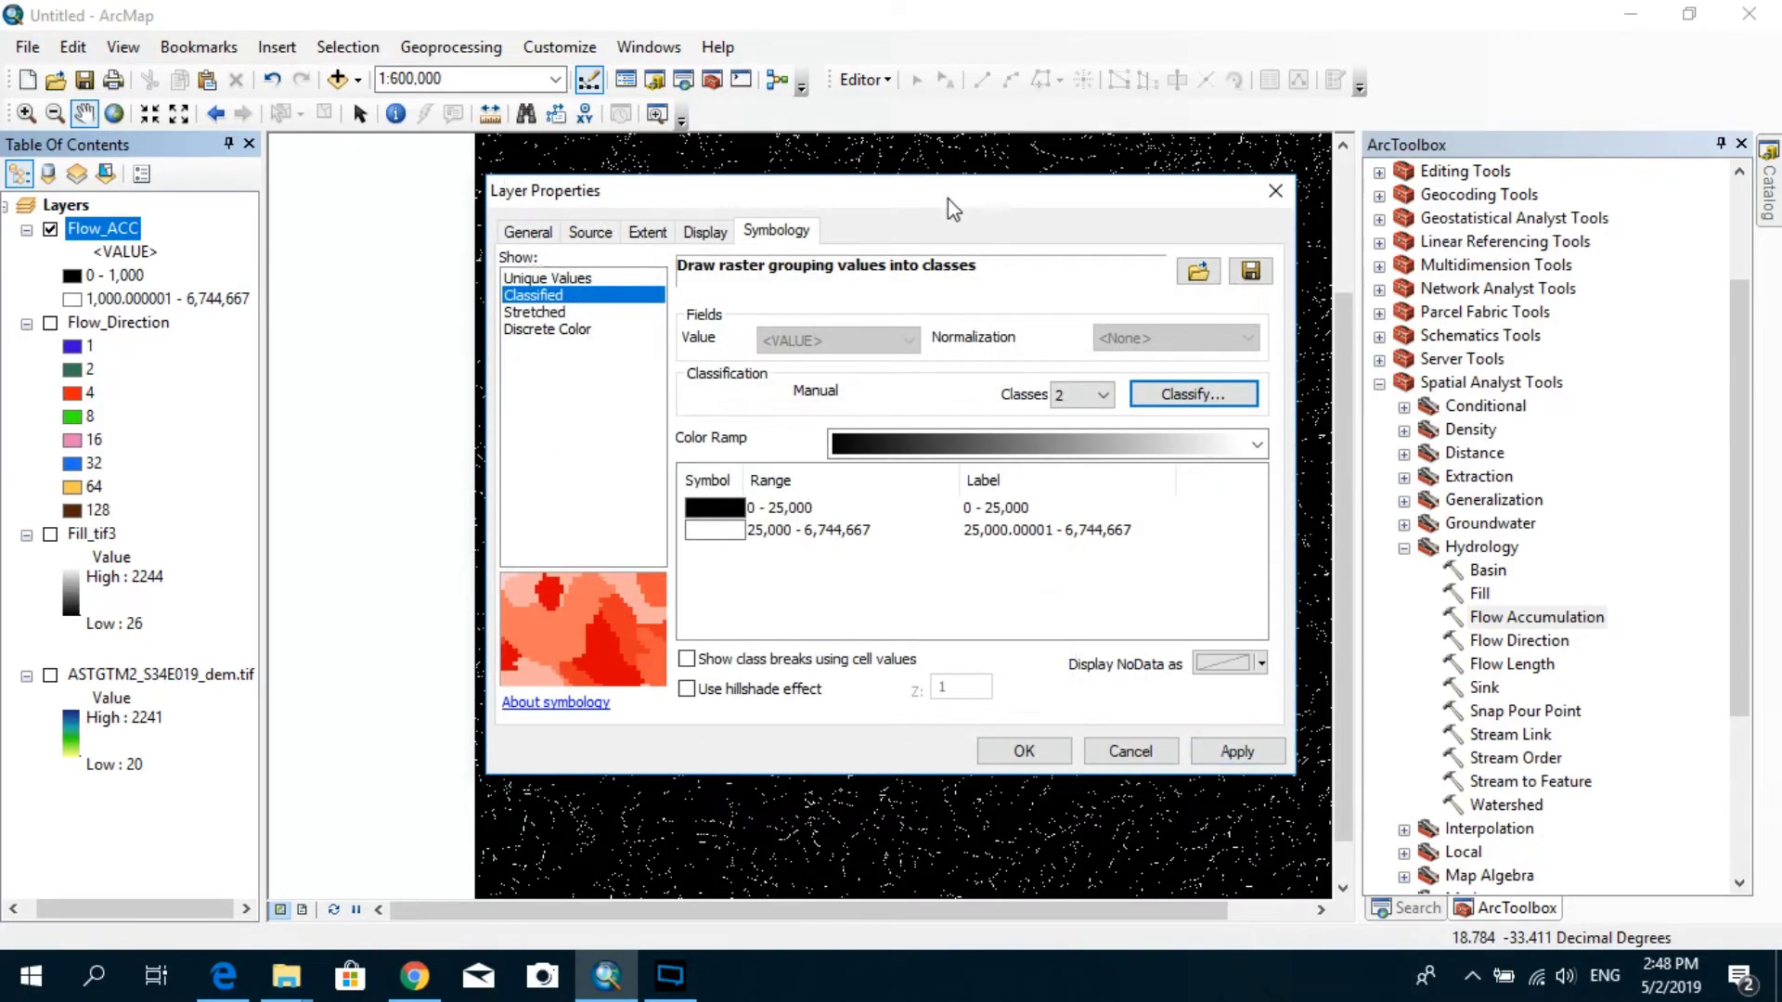
drag(947, 199, 1406, 101)
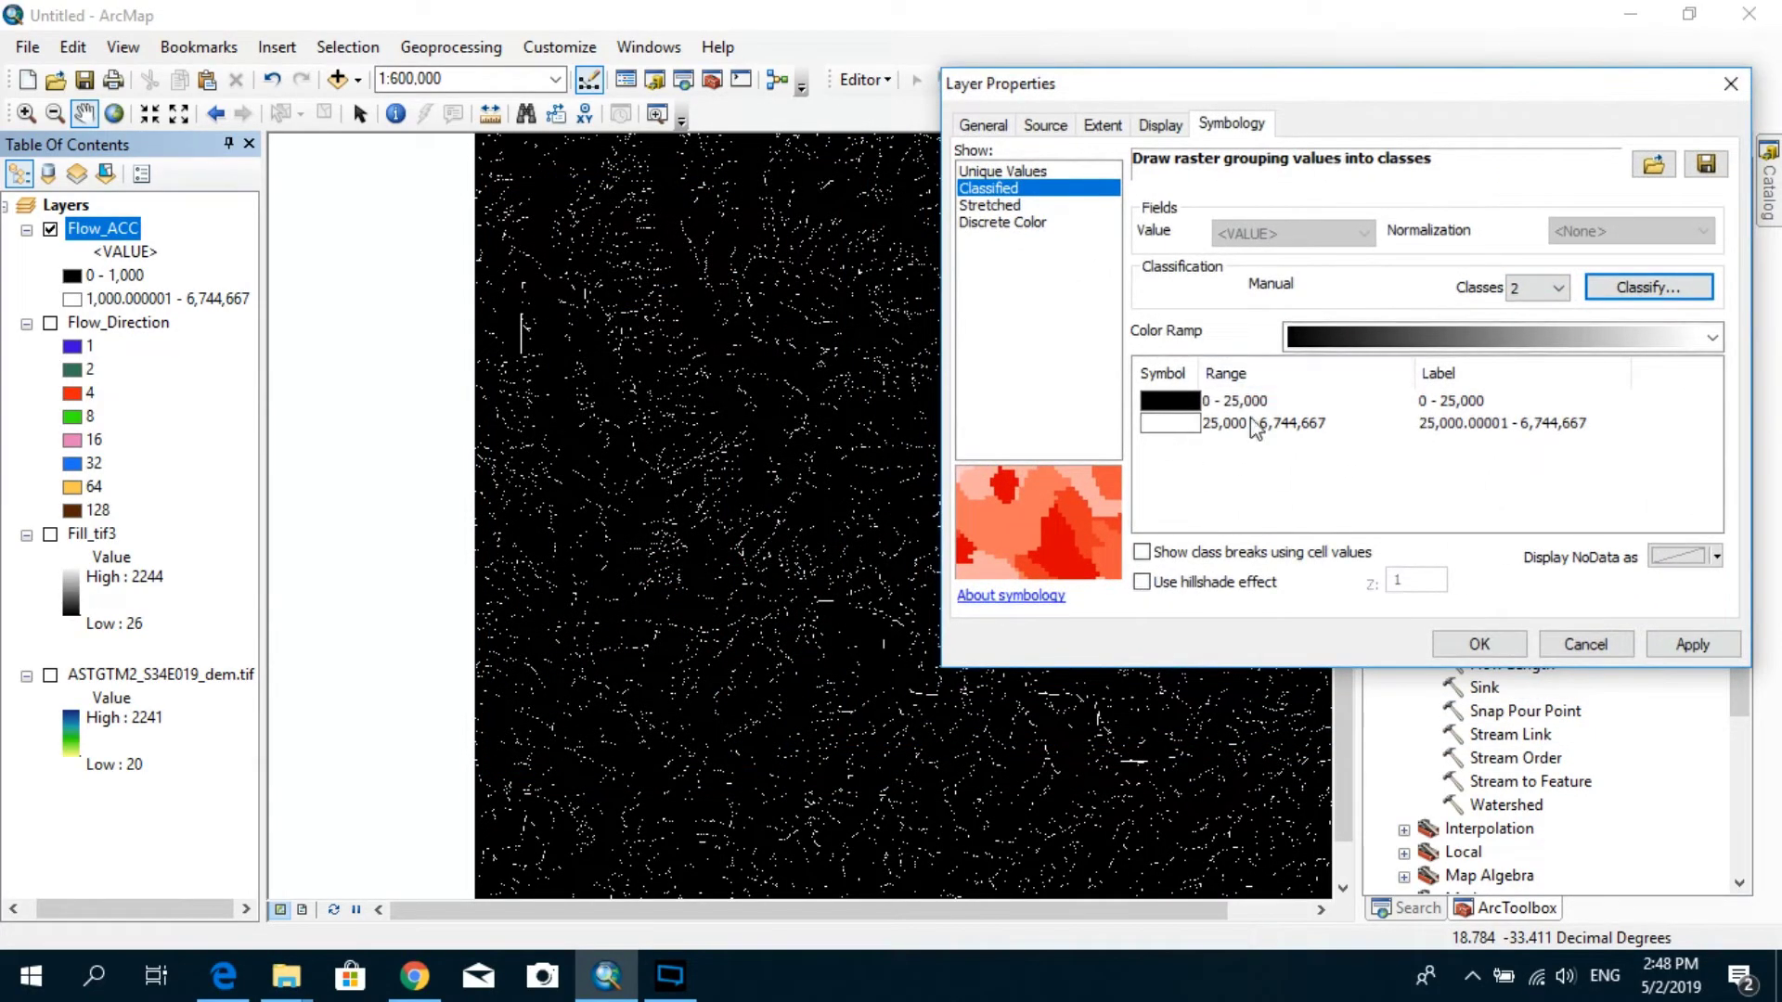
click(1689, 644)
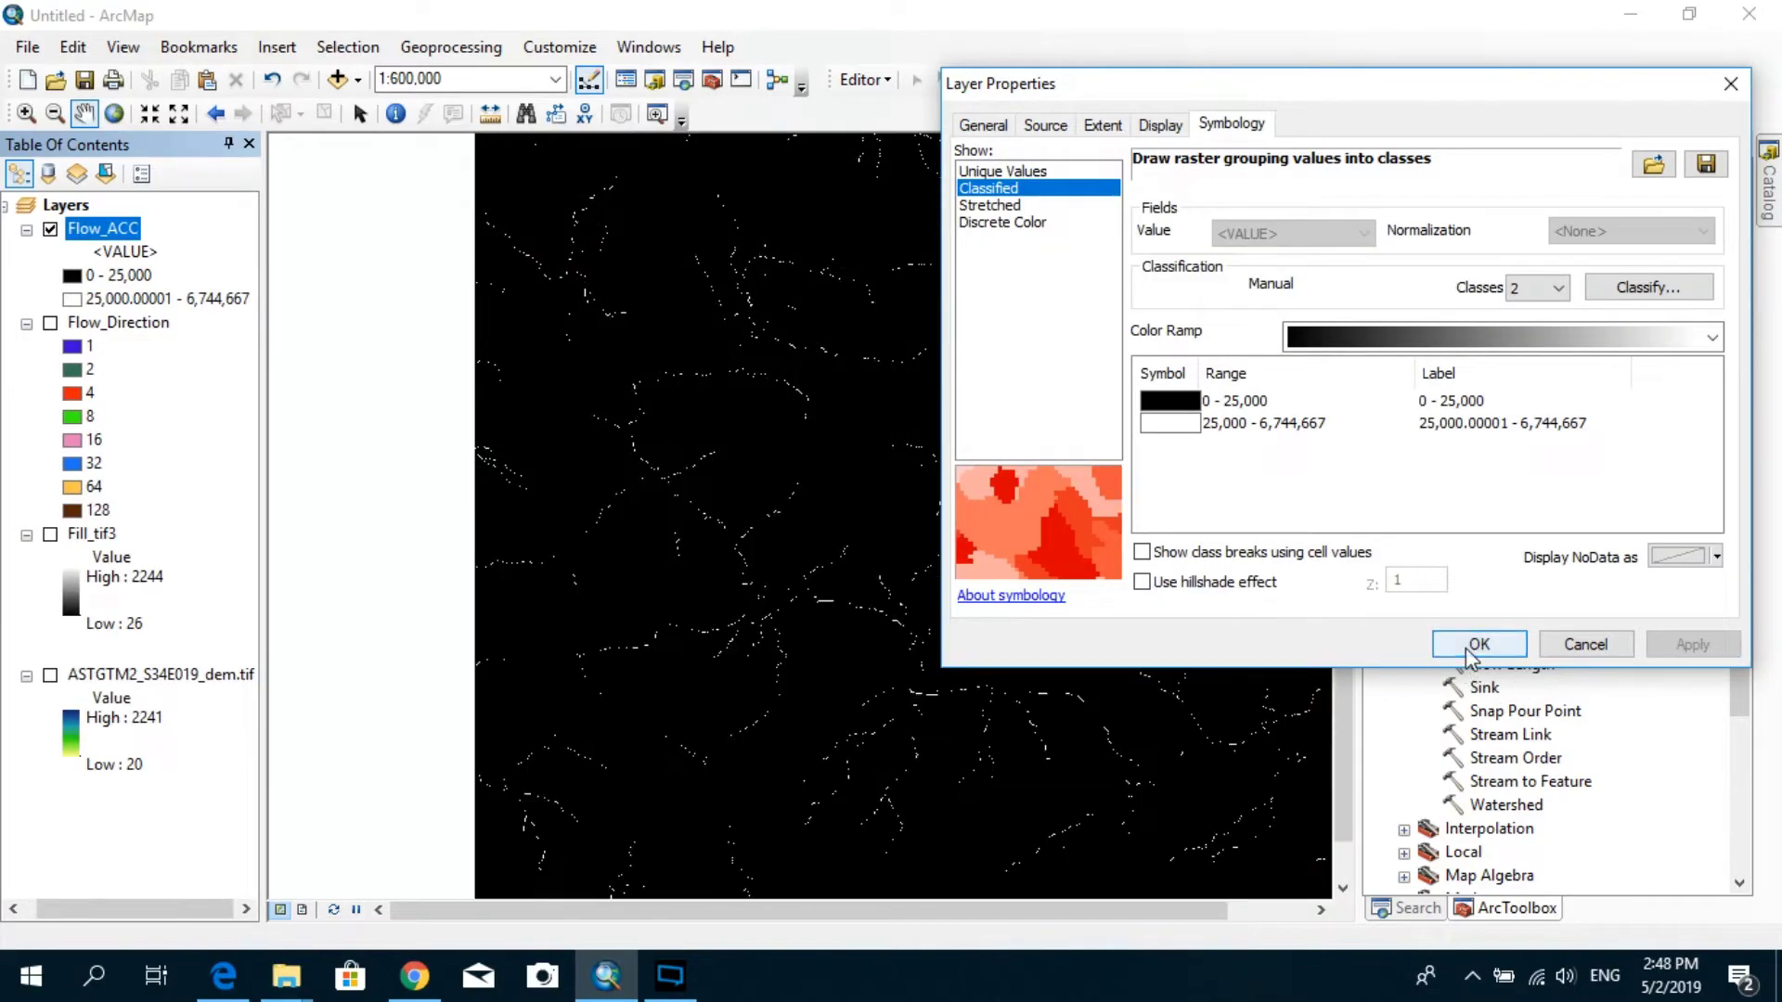
click(1476, 644)
- Zoom and pan the map in to the junction where the two white streams meet
scroll(696, 703, down, 5)
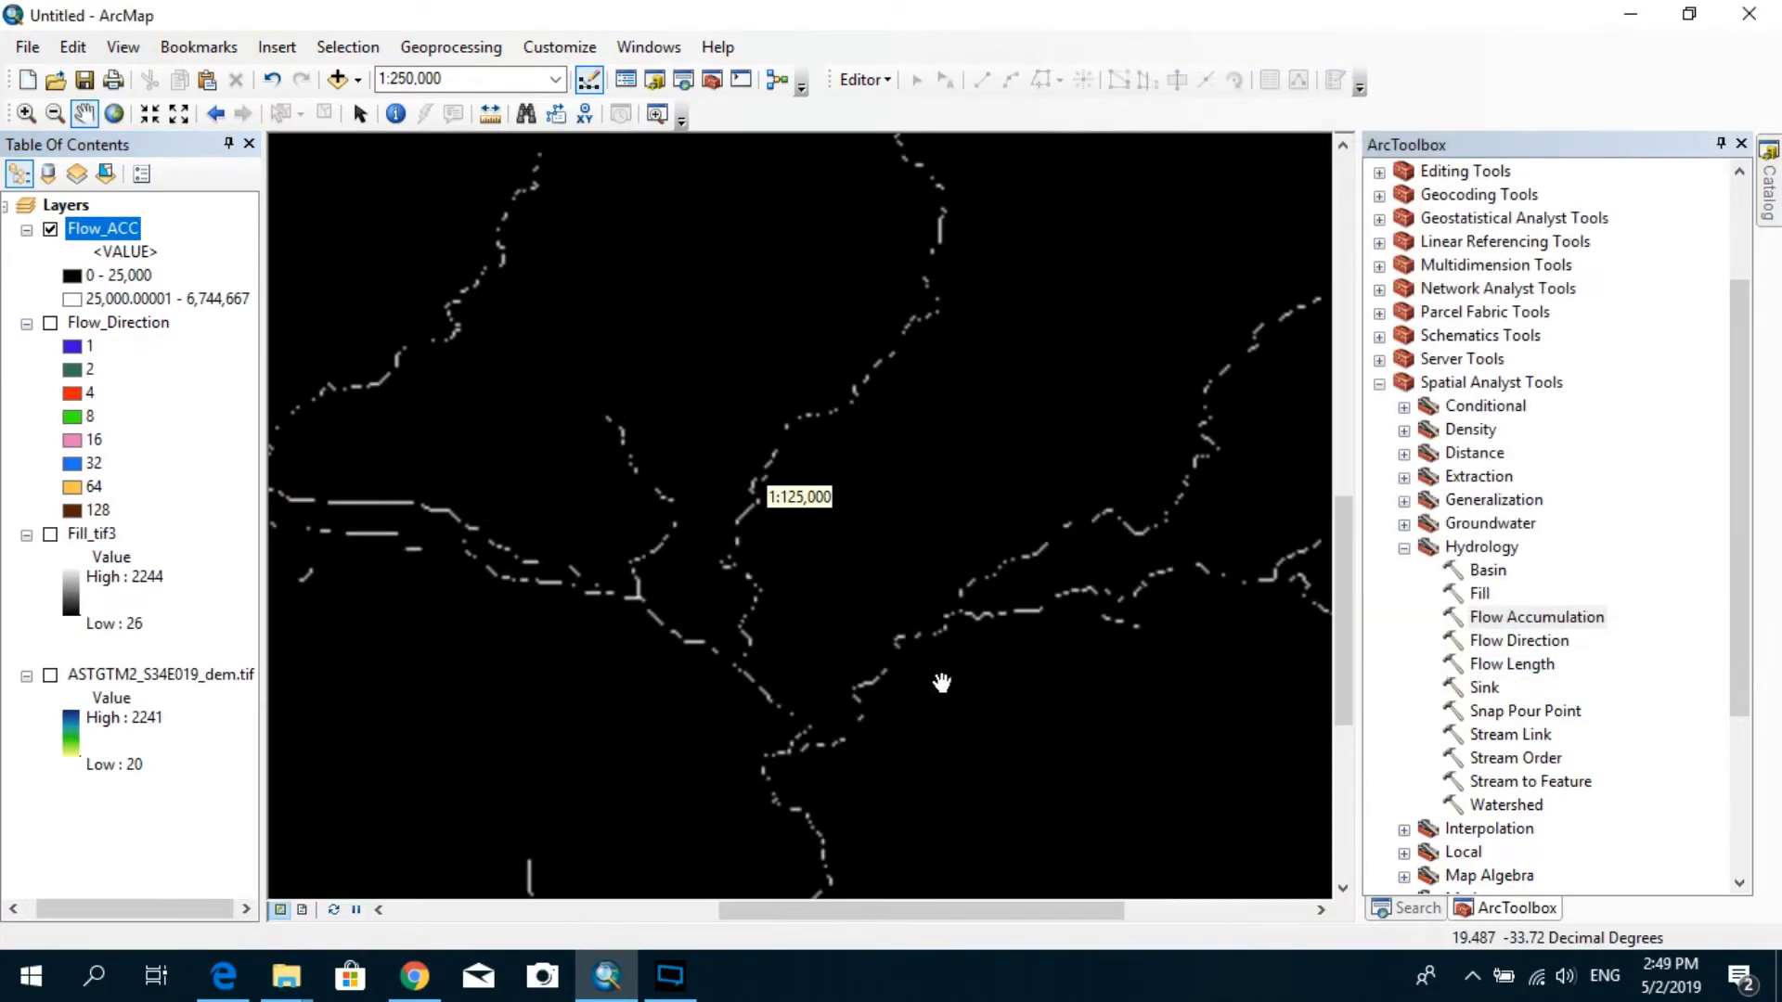
drag(943, 684, 697, 543)
scroll(552, 622, down, 5)
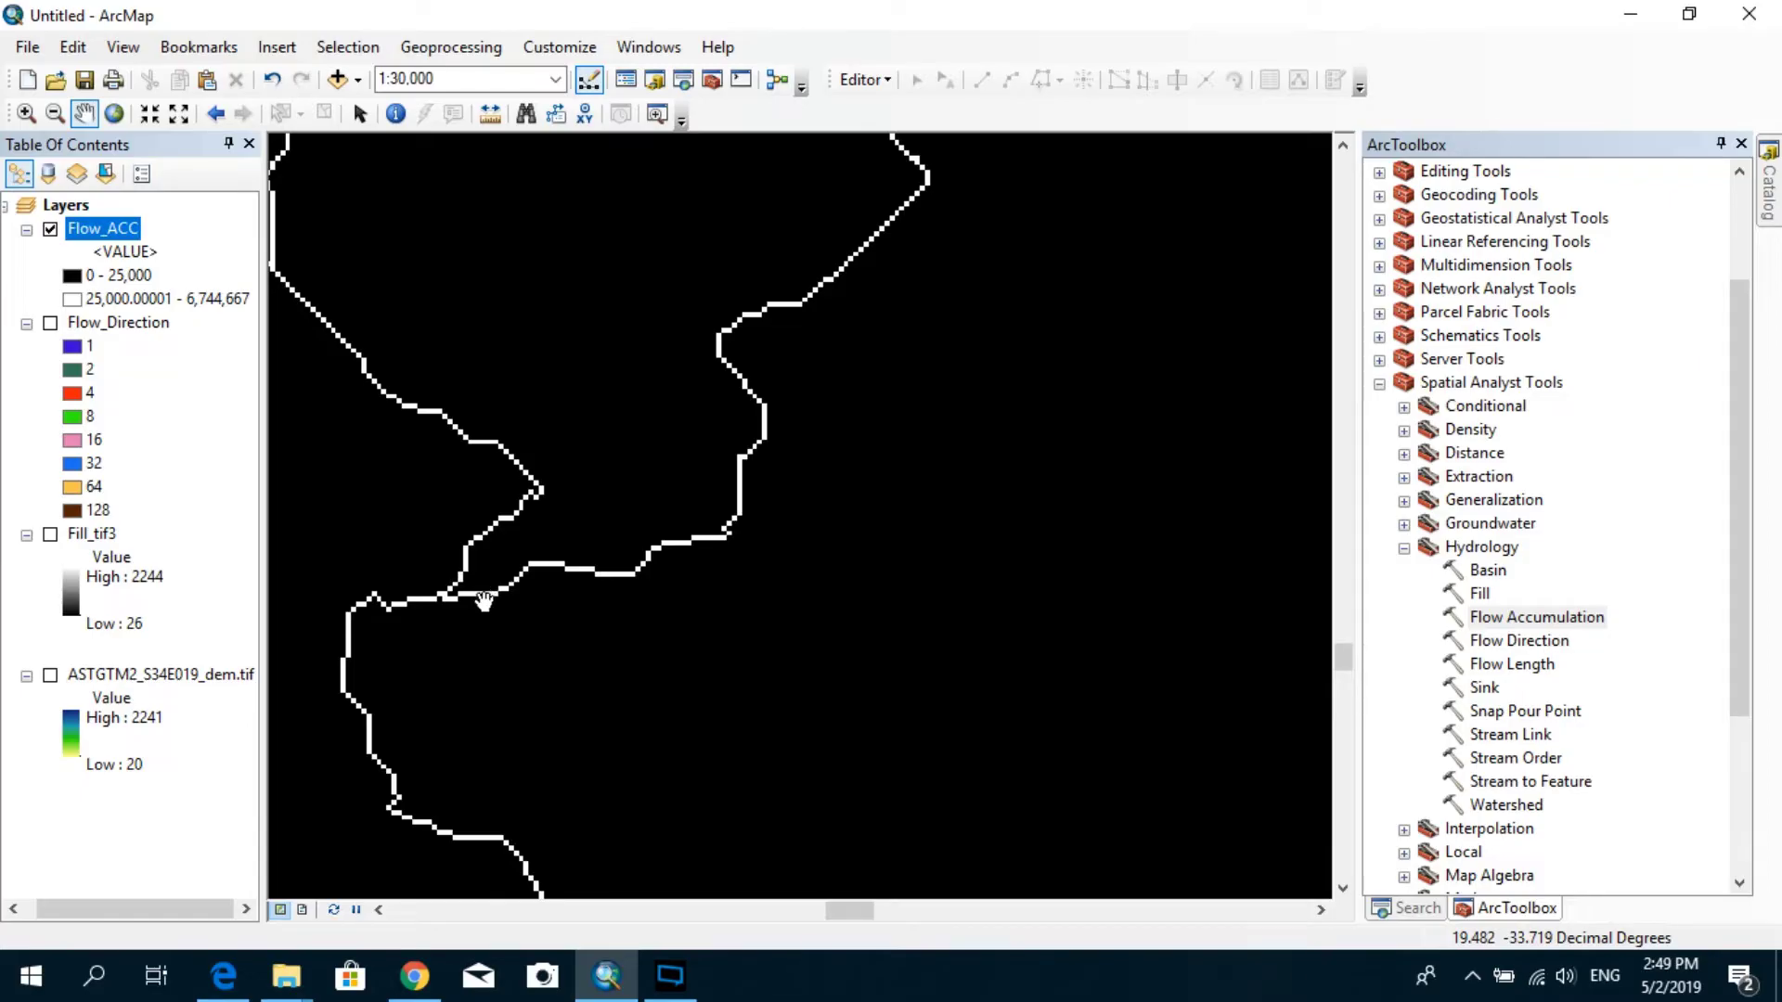
scroll(484, 598, up, 2)
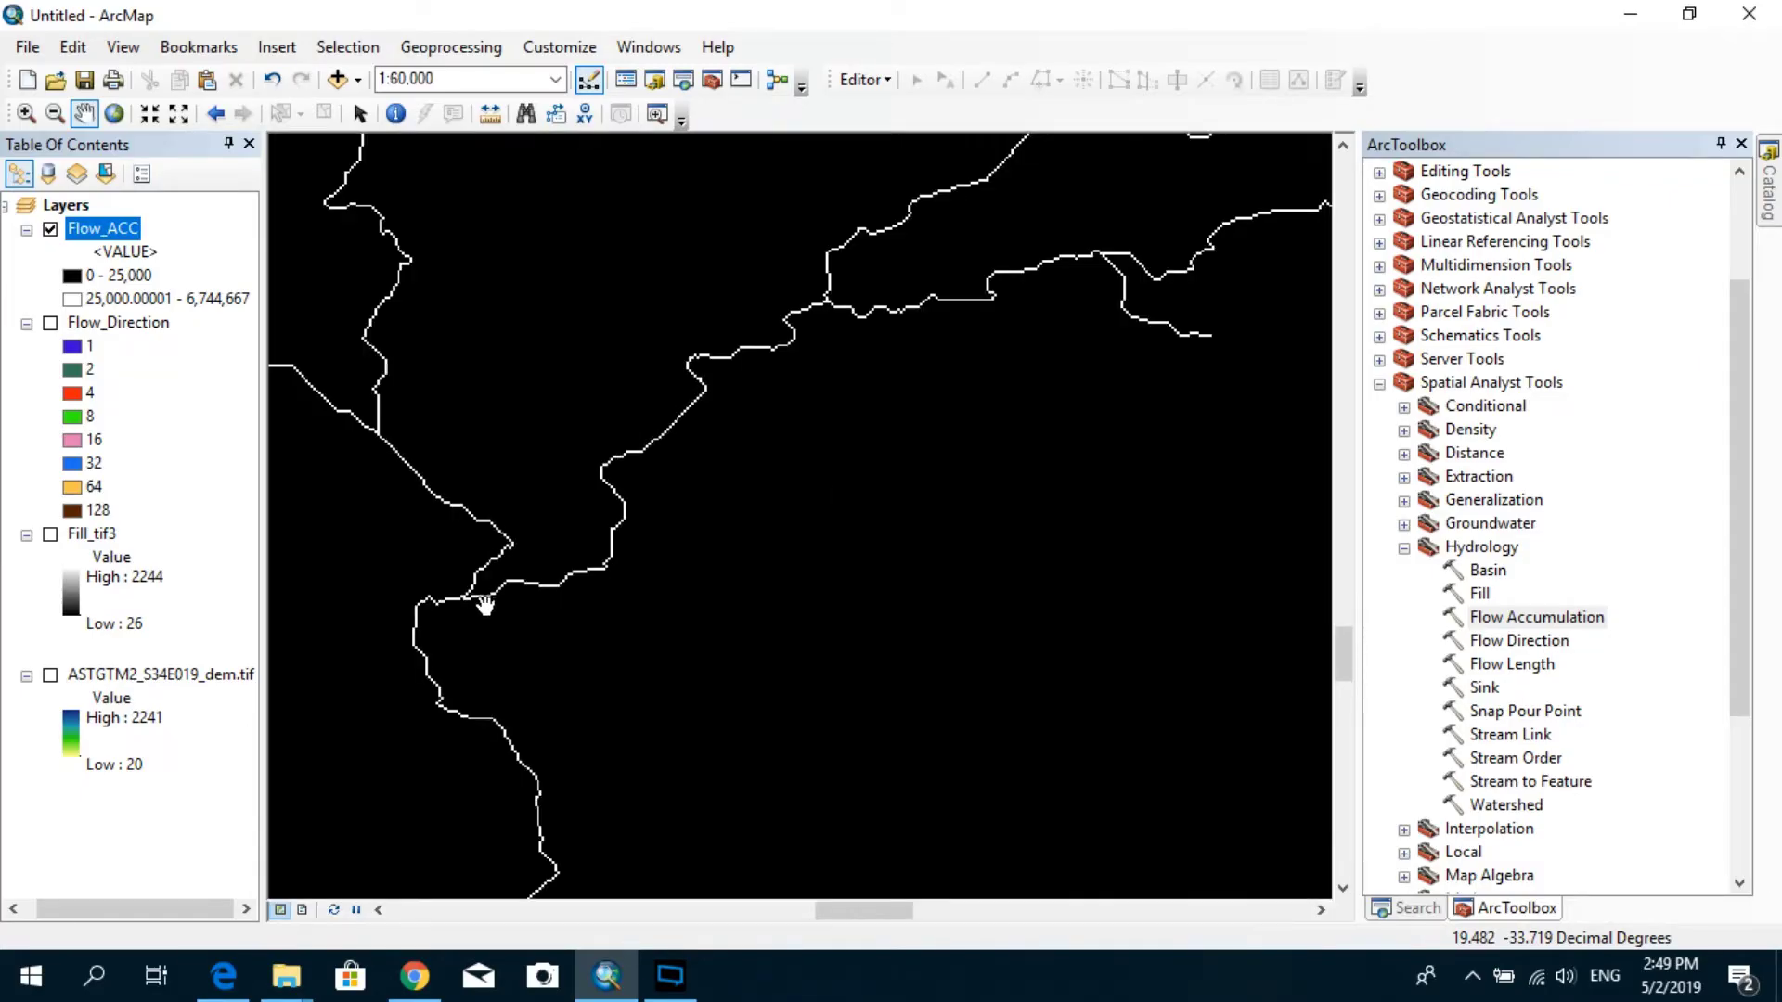
scroll(483, 604, up, 5)
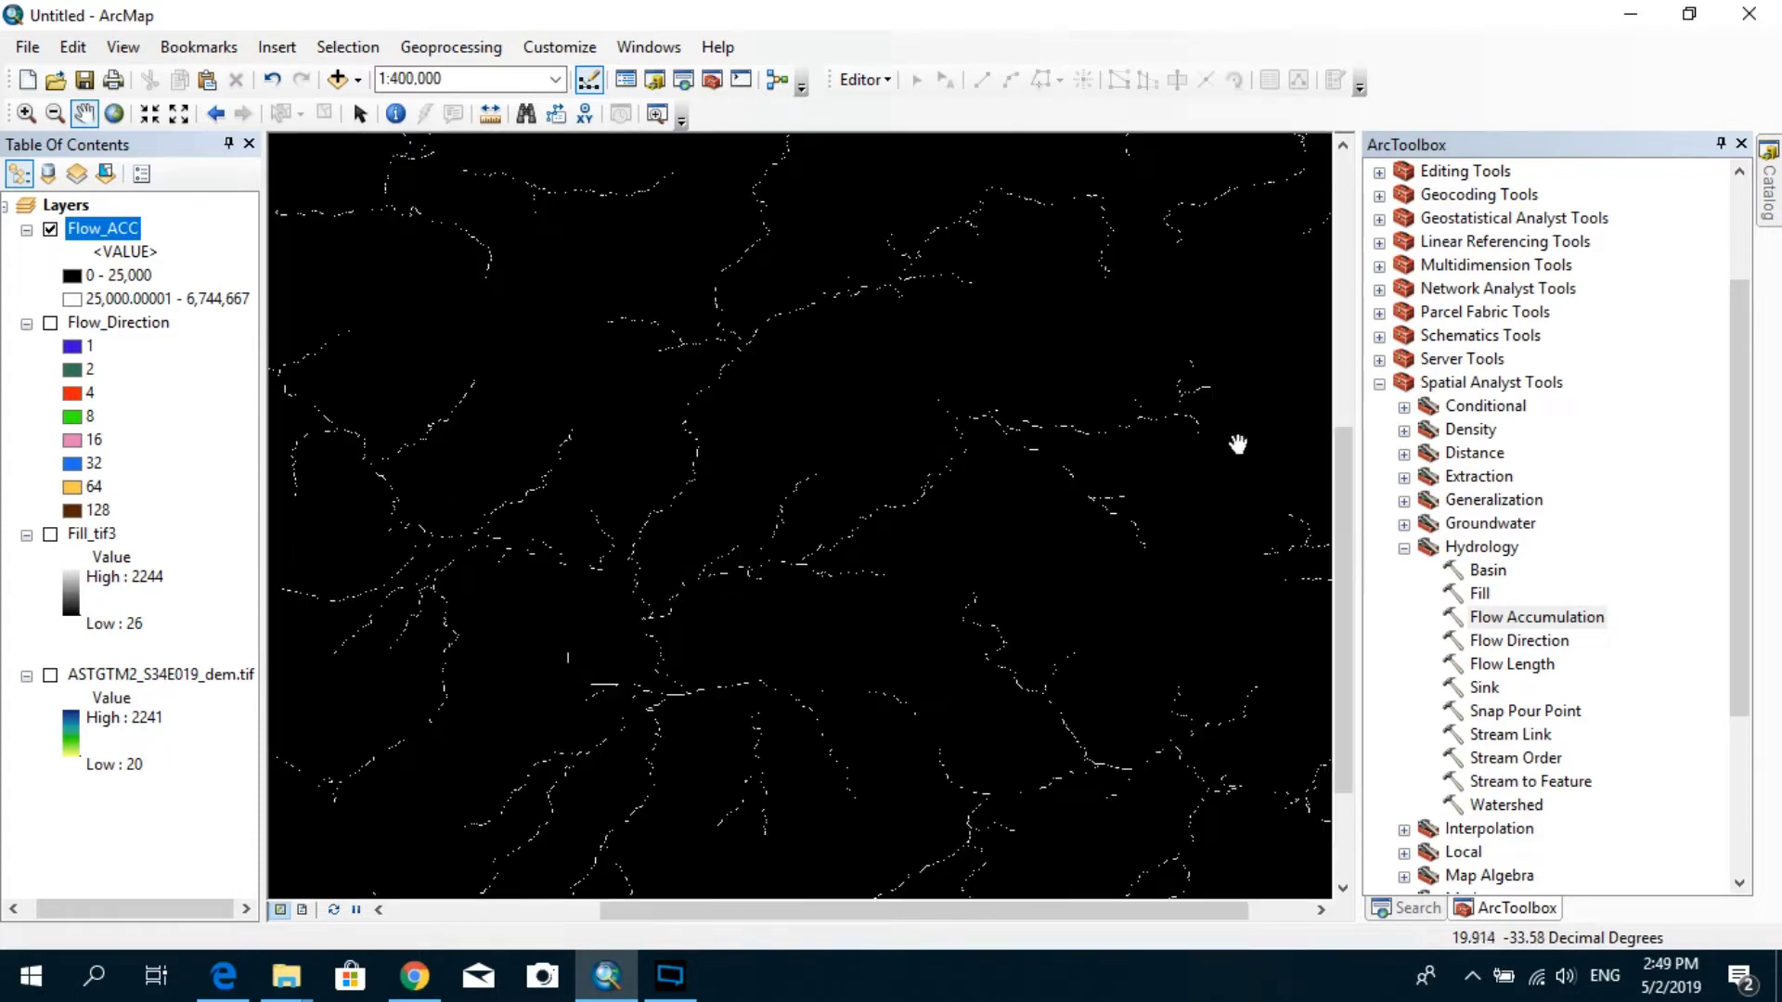
drag(660, 616, 803, 603)
scroll(704, 636, down, 5)
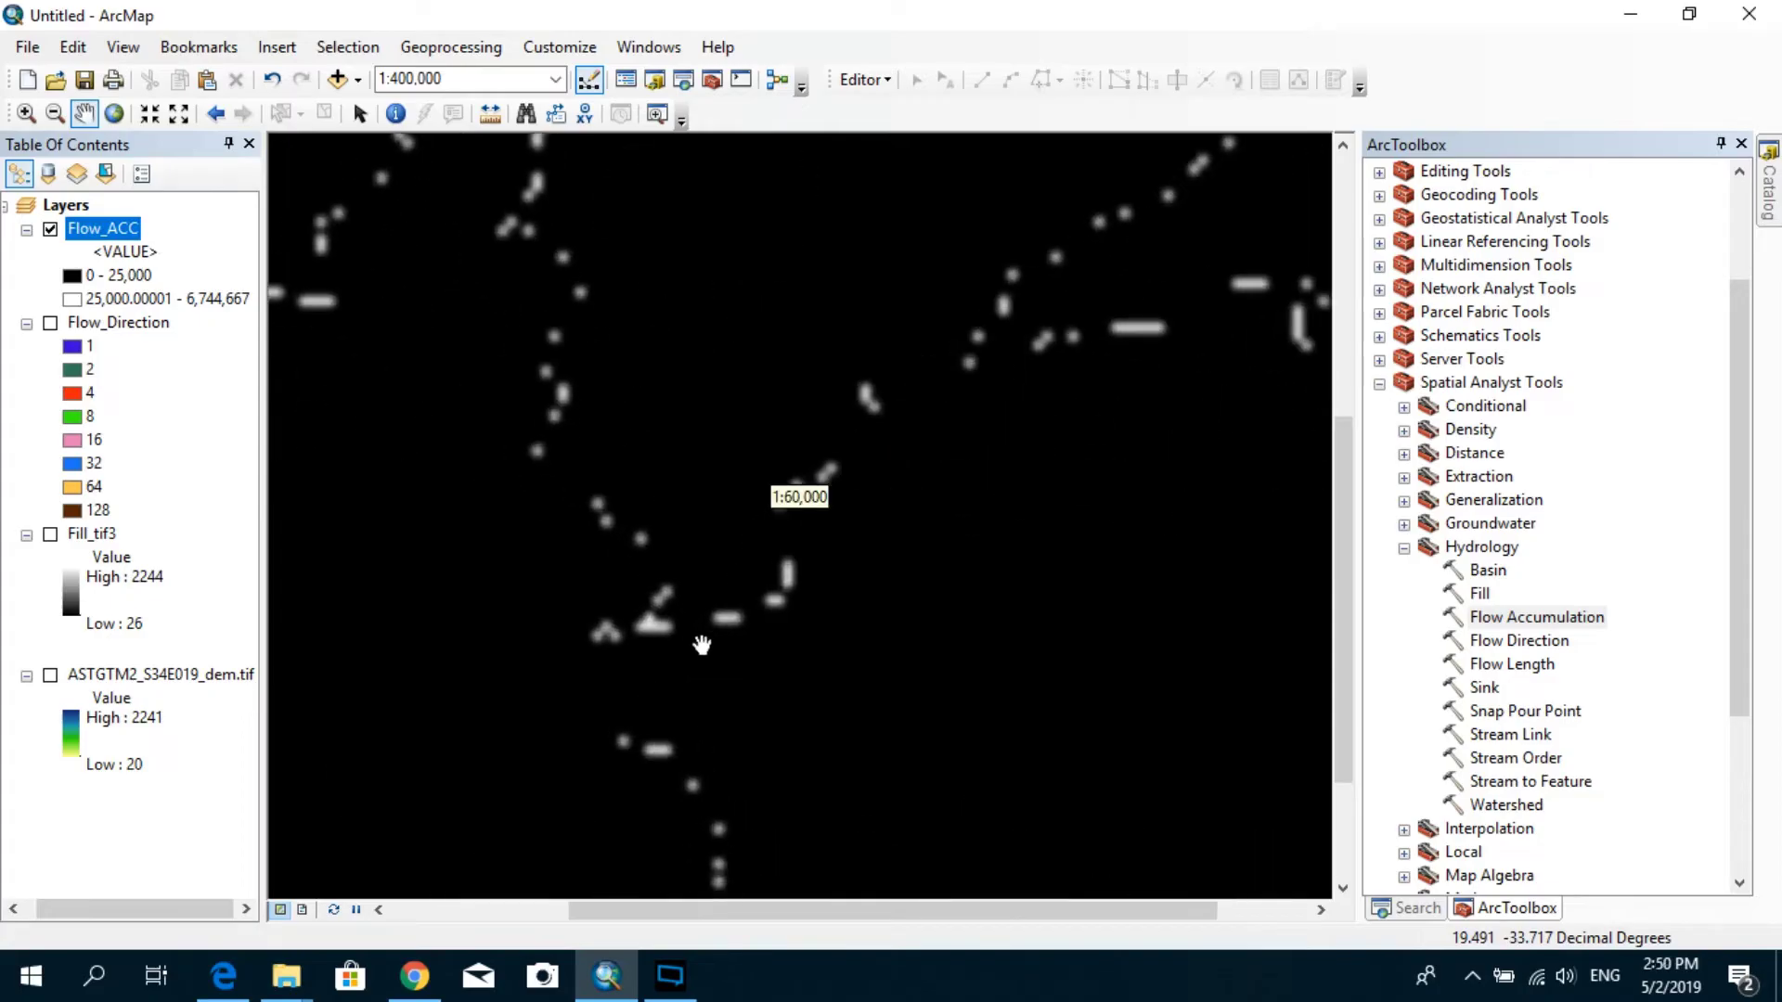
scroll(702, 641, down, 3)
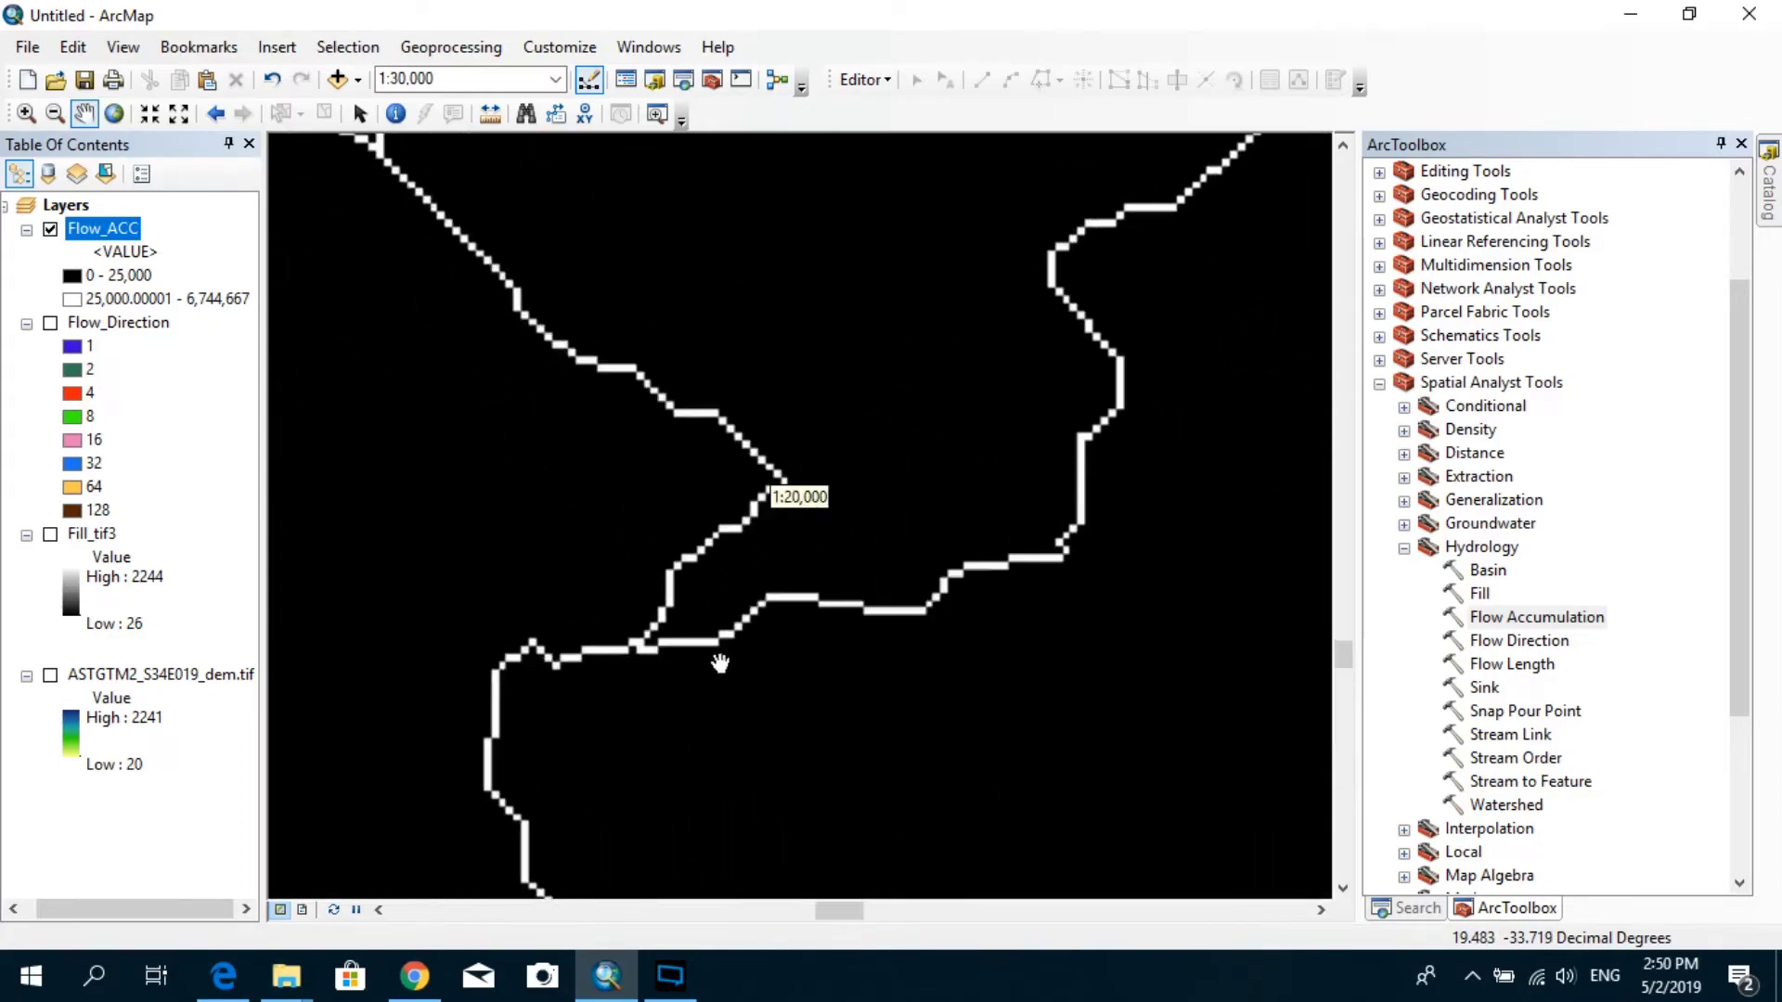
drag(755, 657, 700, 620)
scroll(660, 612, down, 3)
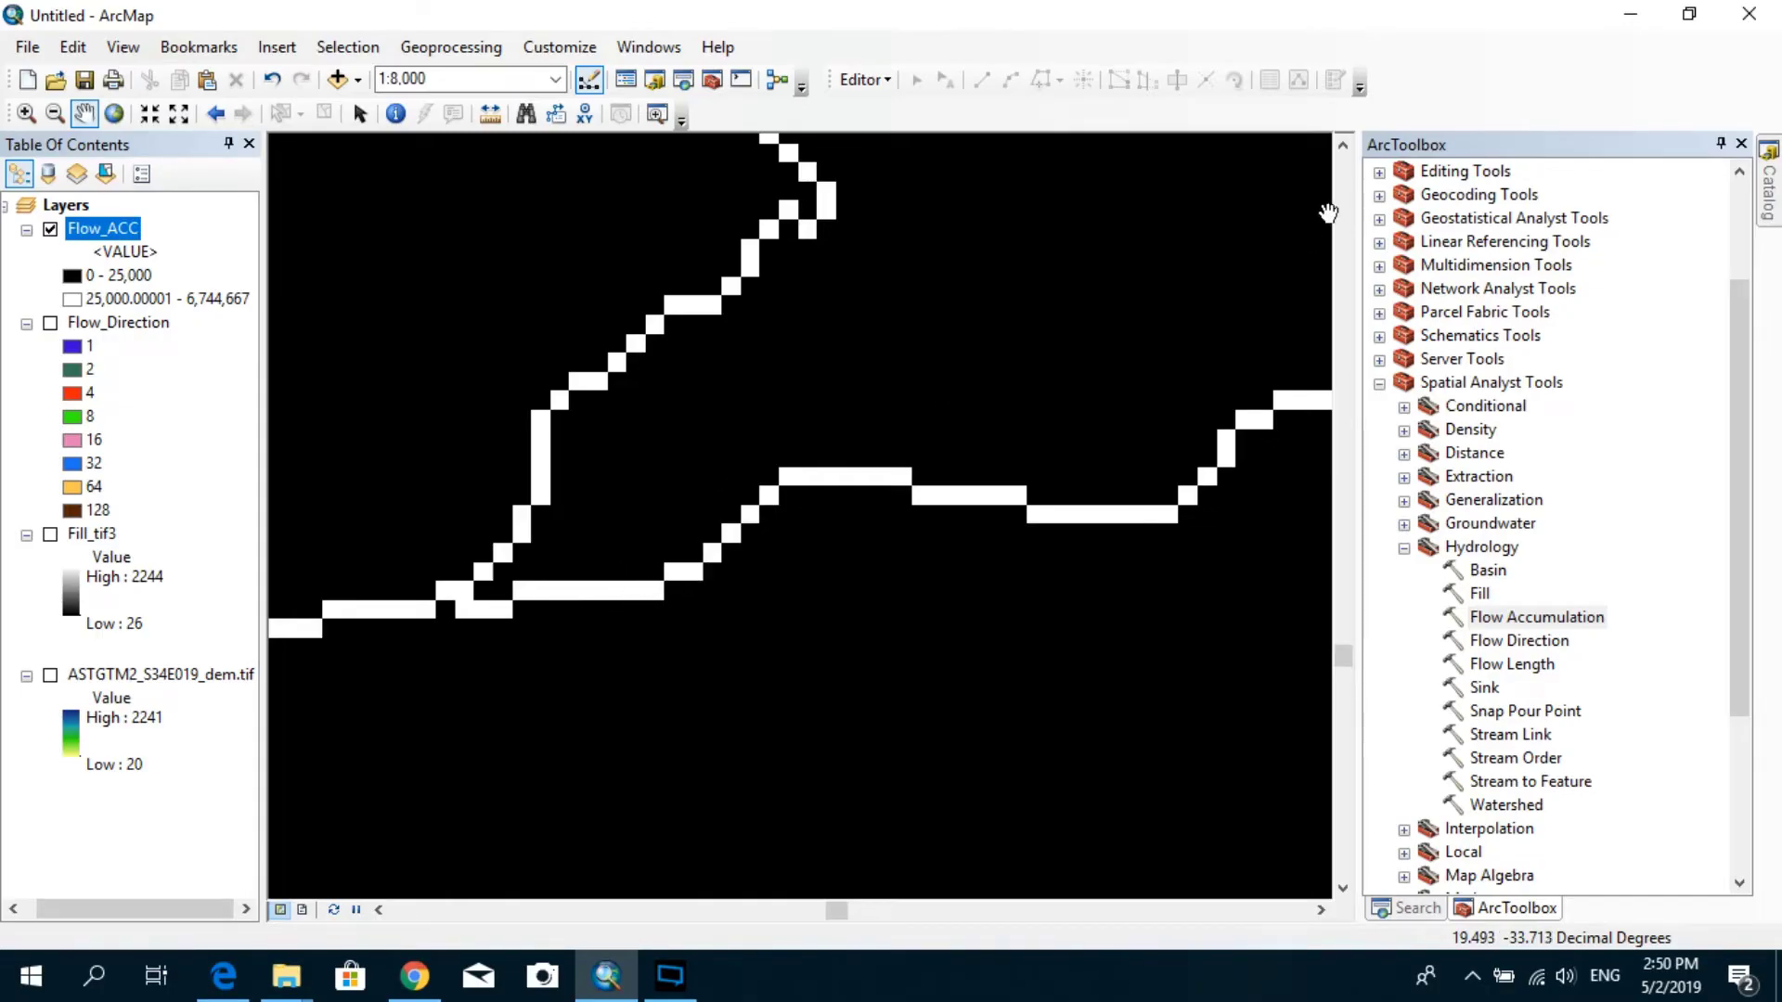
- In Catalog, start a new Point shapefile named Outlet_Catchment in the tutorial folder
click(1769, 181)
click(1584, 281)
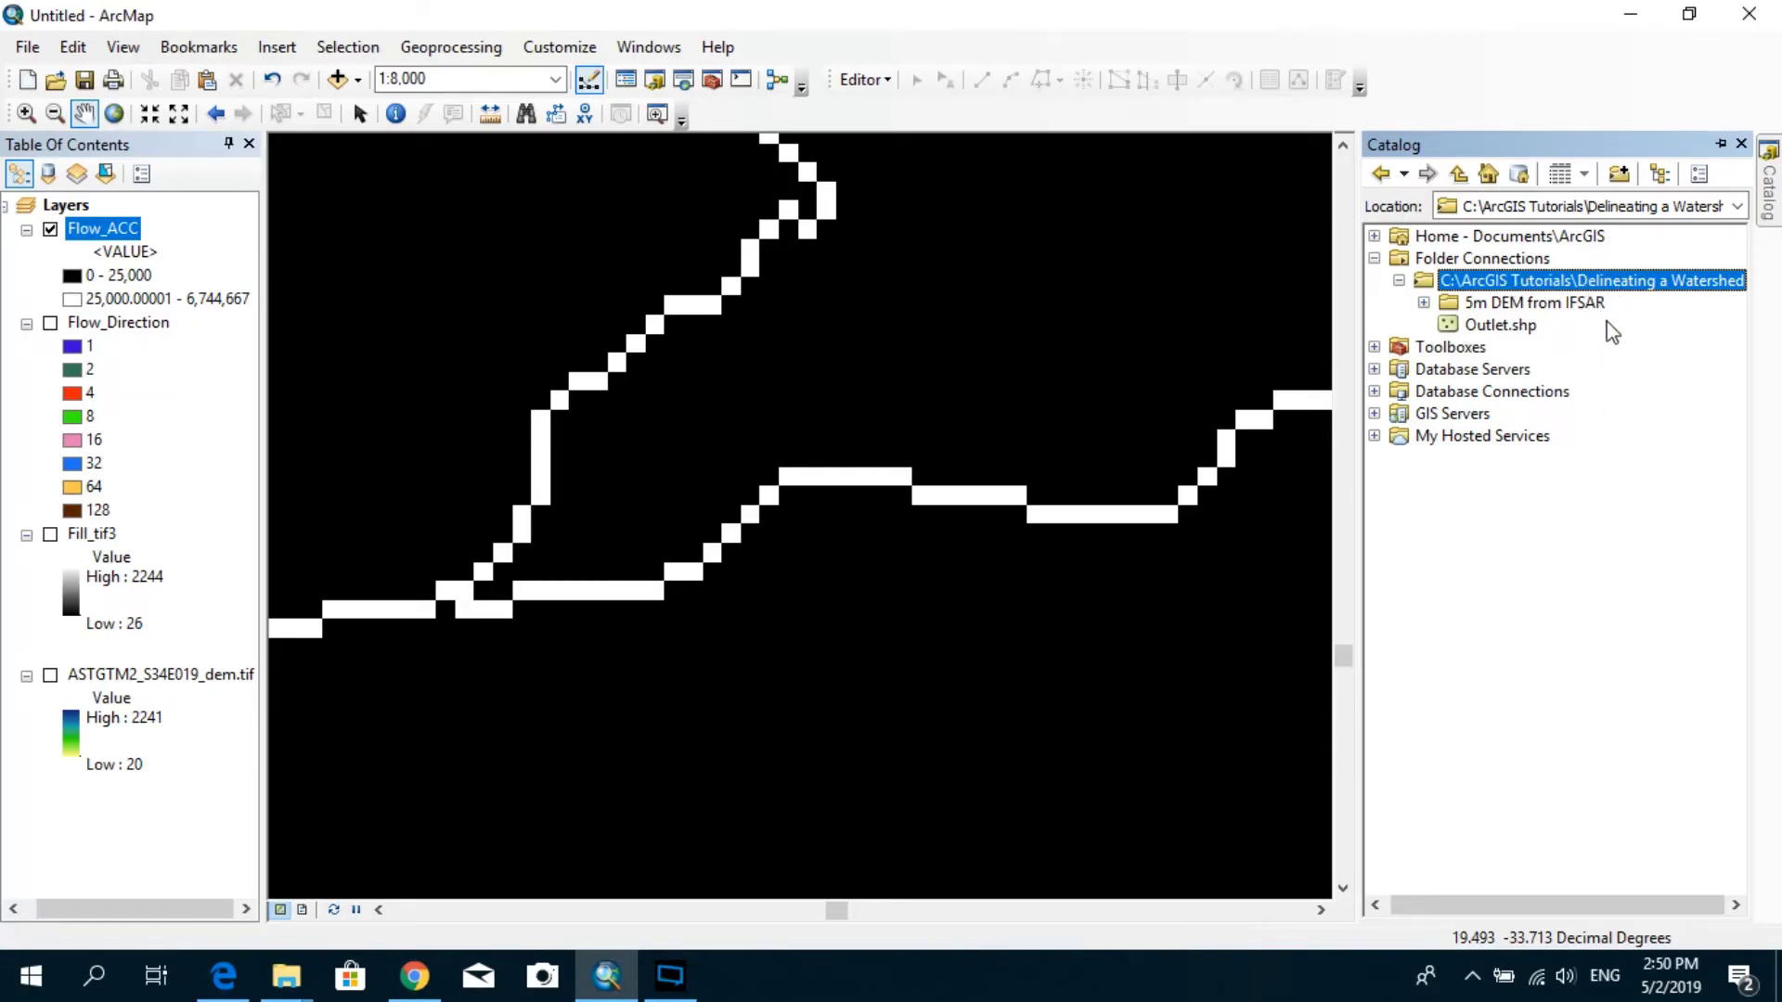
right_click(1584, 278)
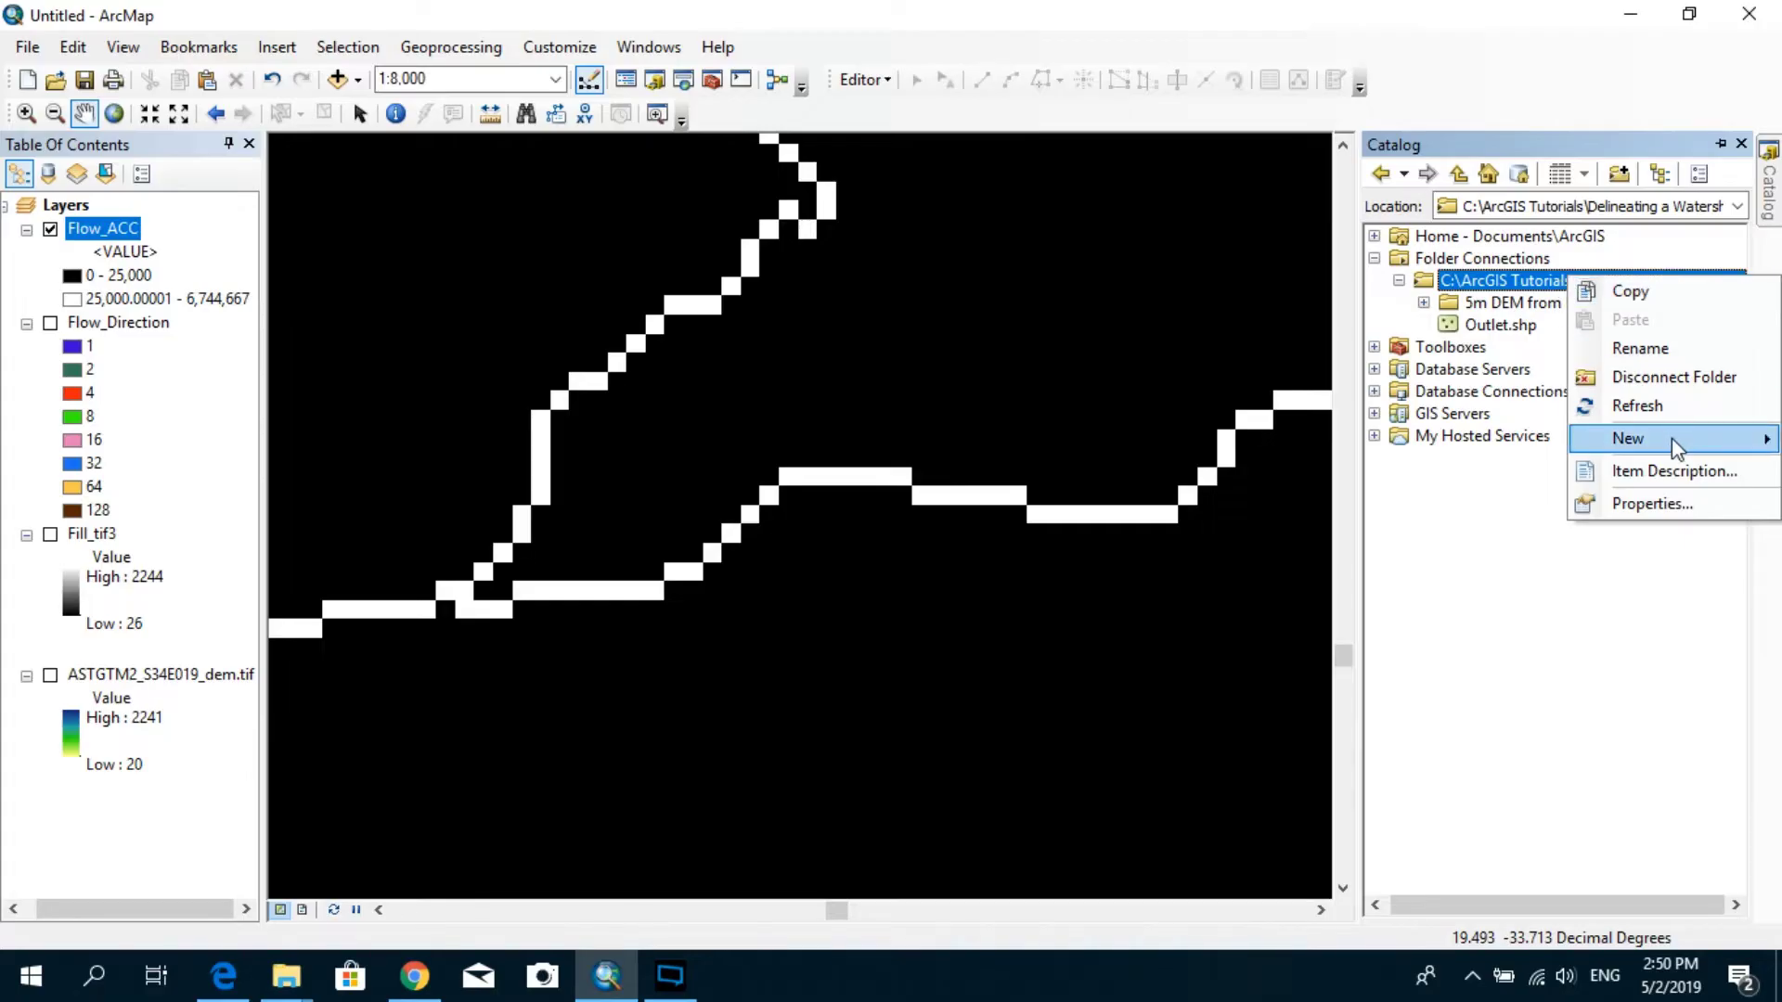
mouse_move(1673, 438)
click(1429, 682)
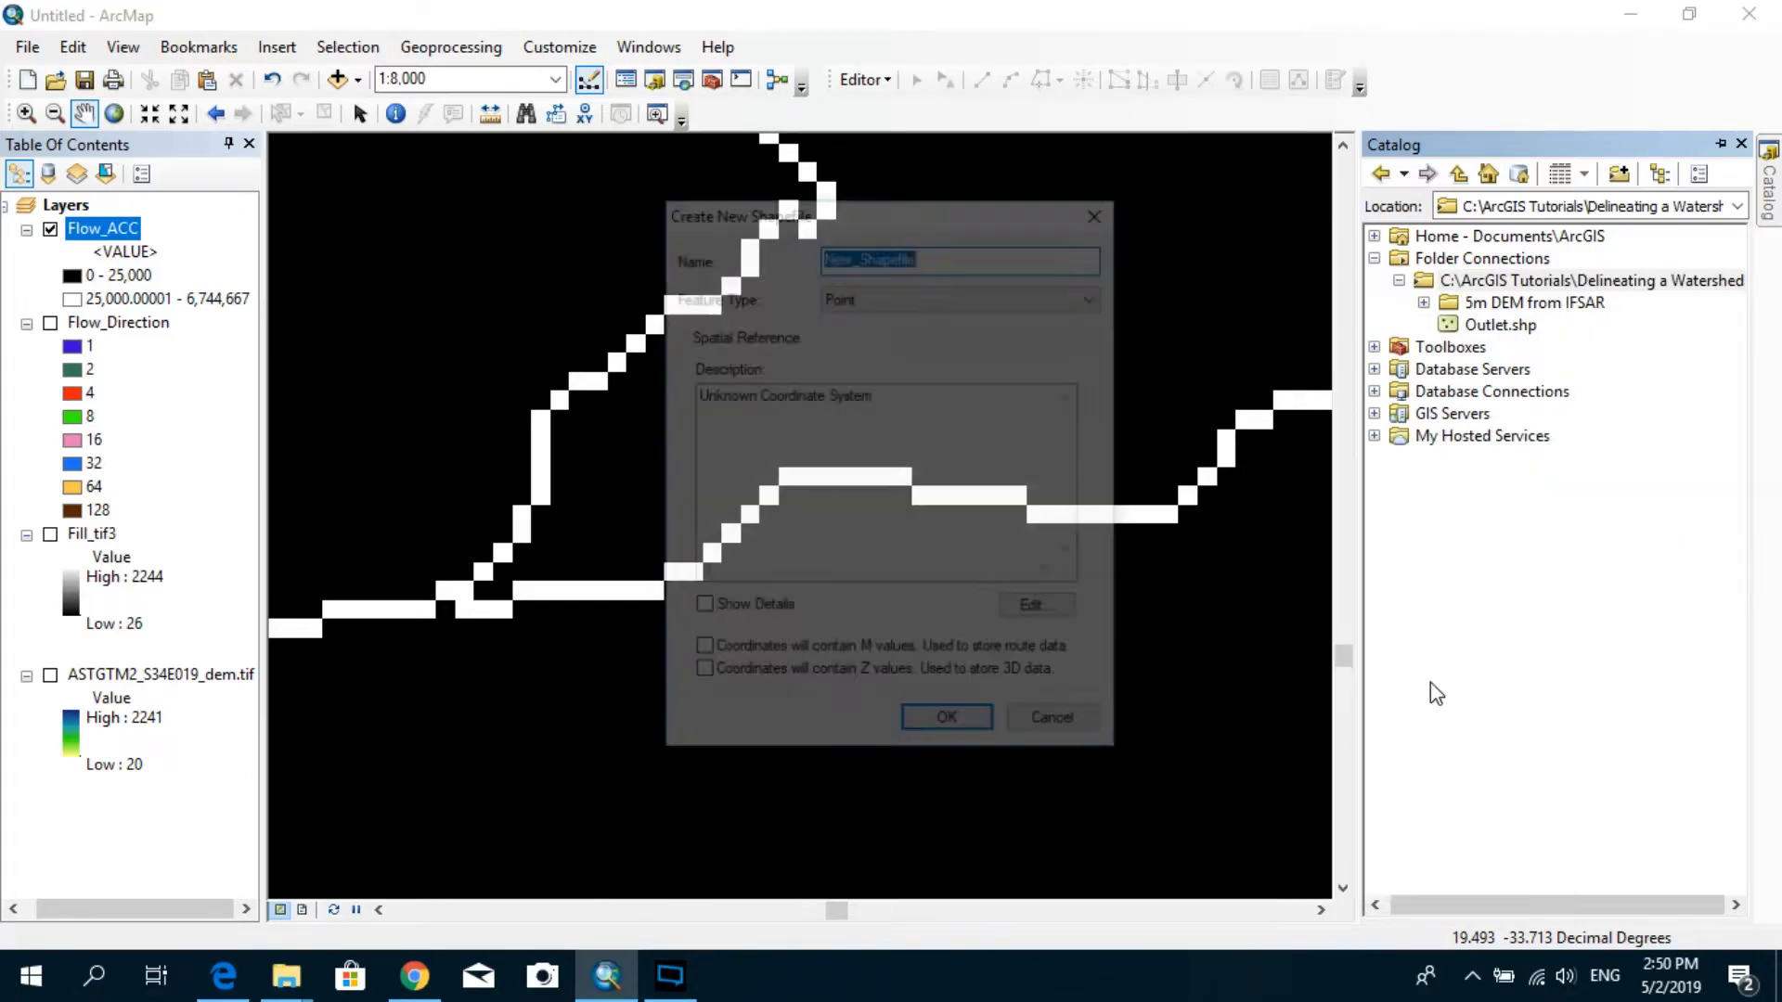
drag(955, 221, 1102, 260)
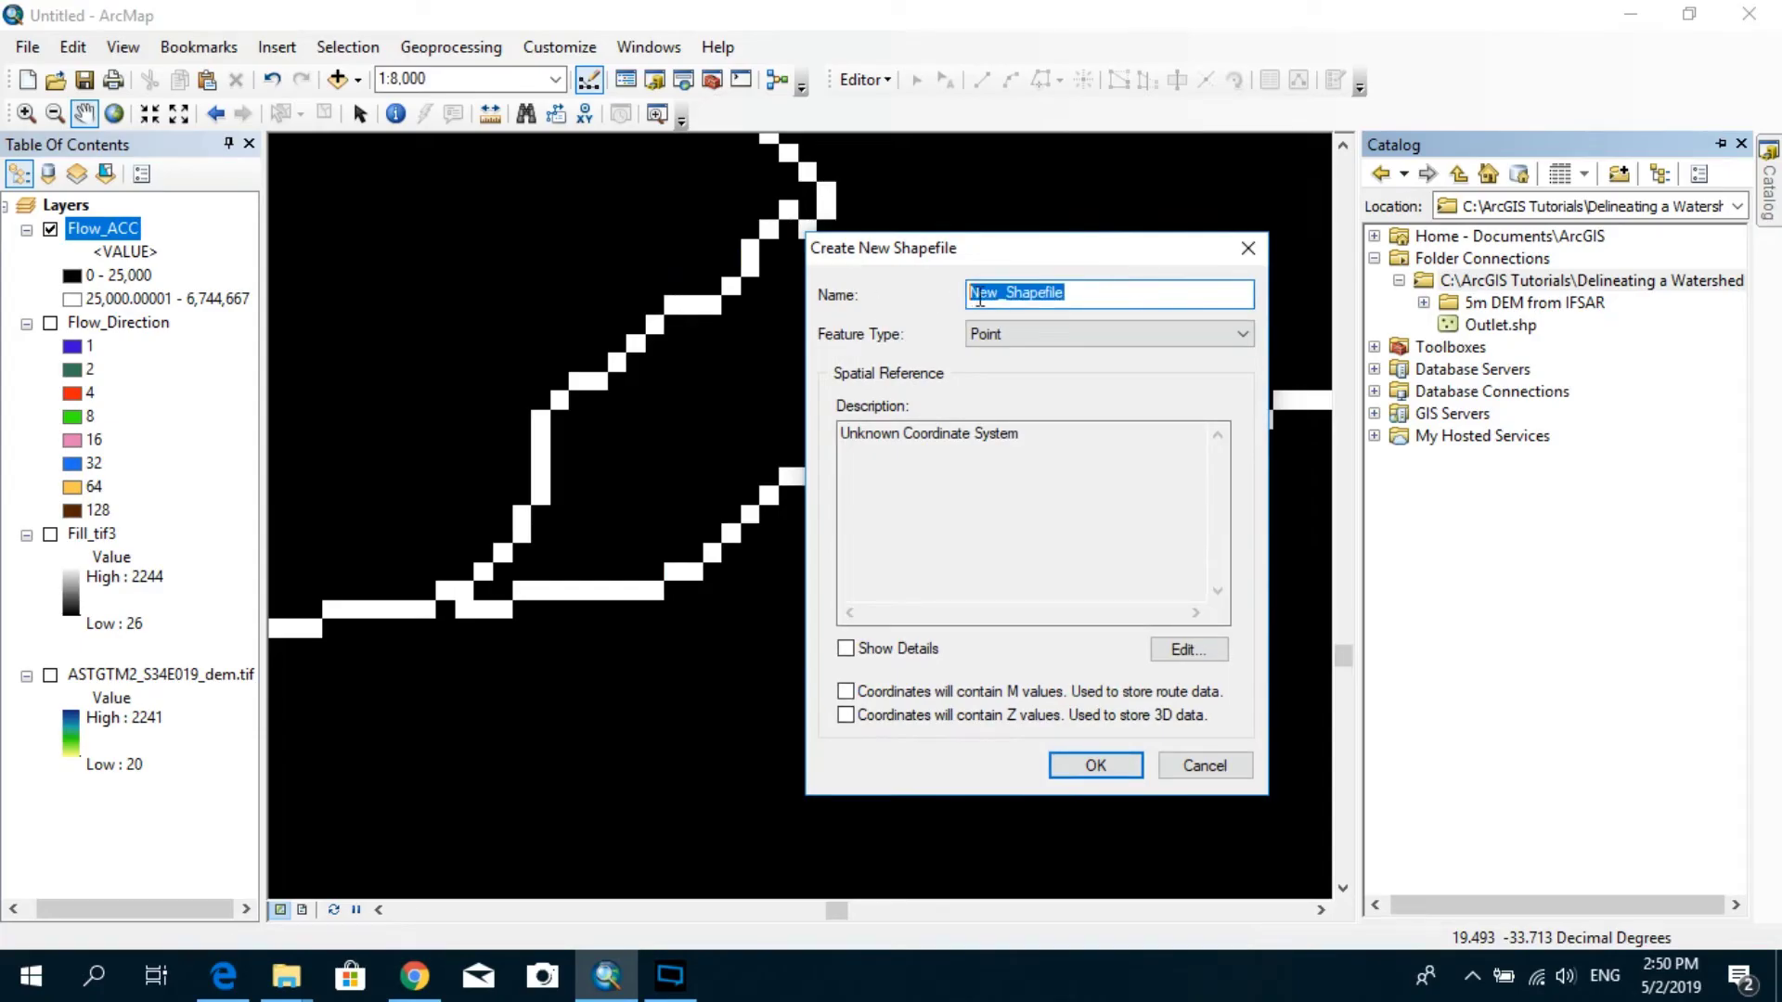
text(Outlet_Catchment)
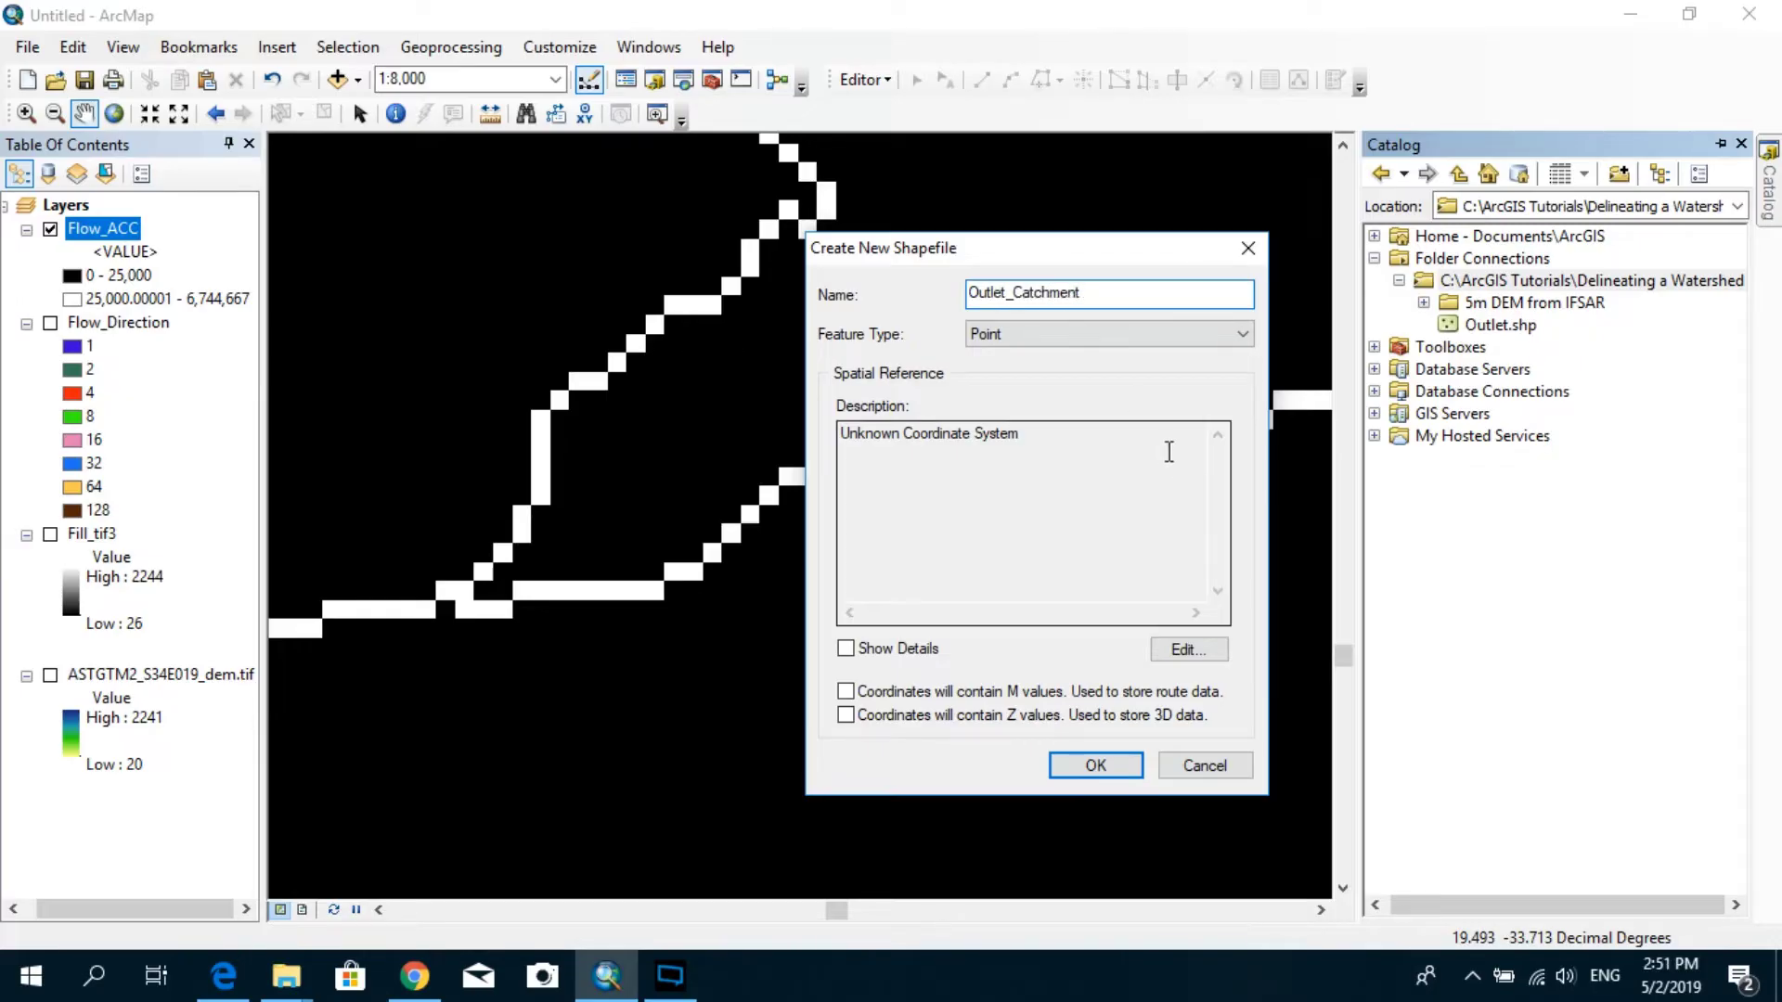
click(1034, 332)
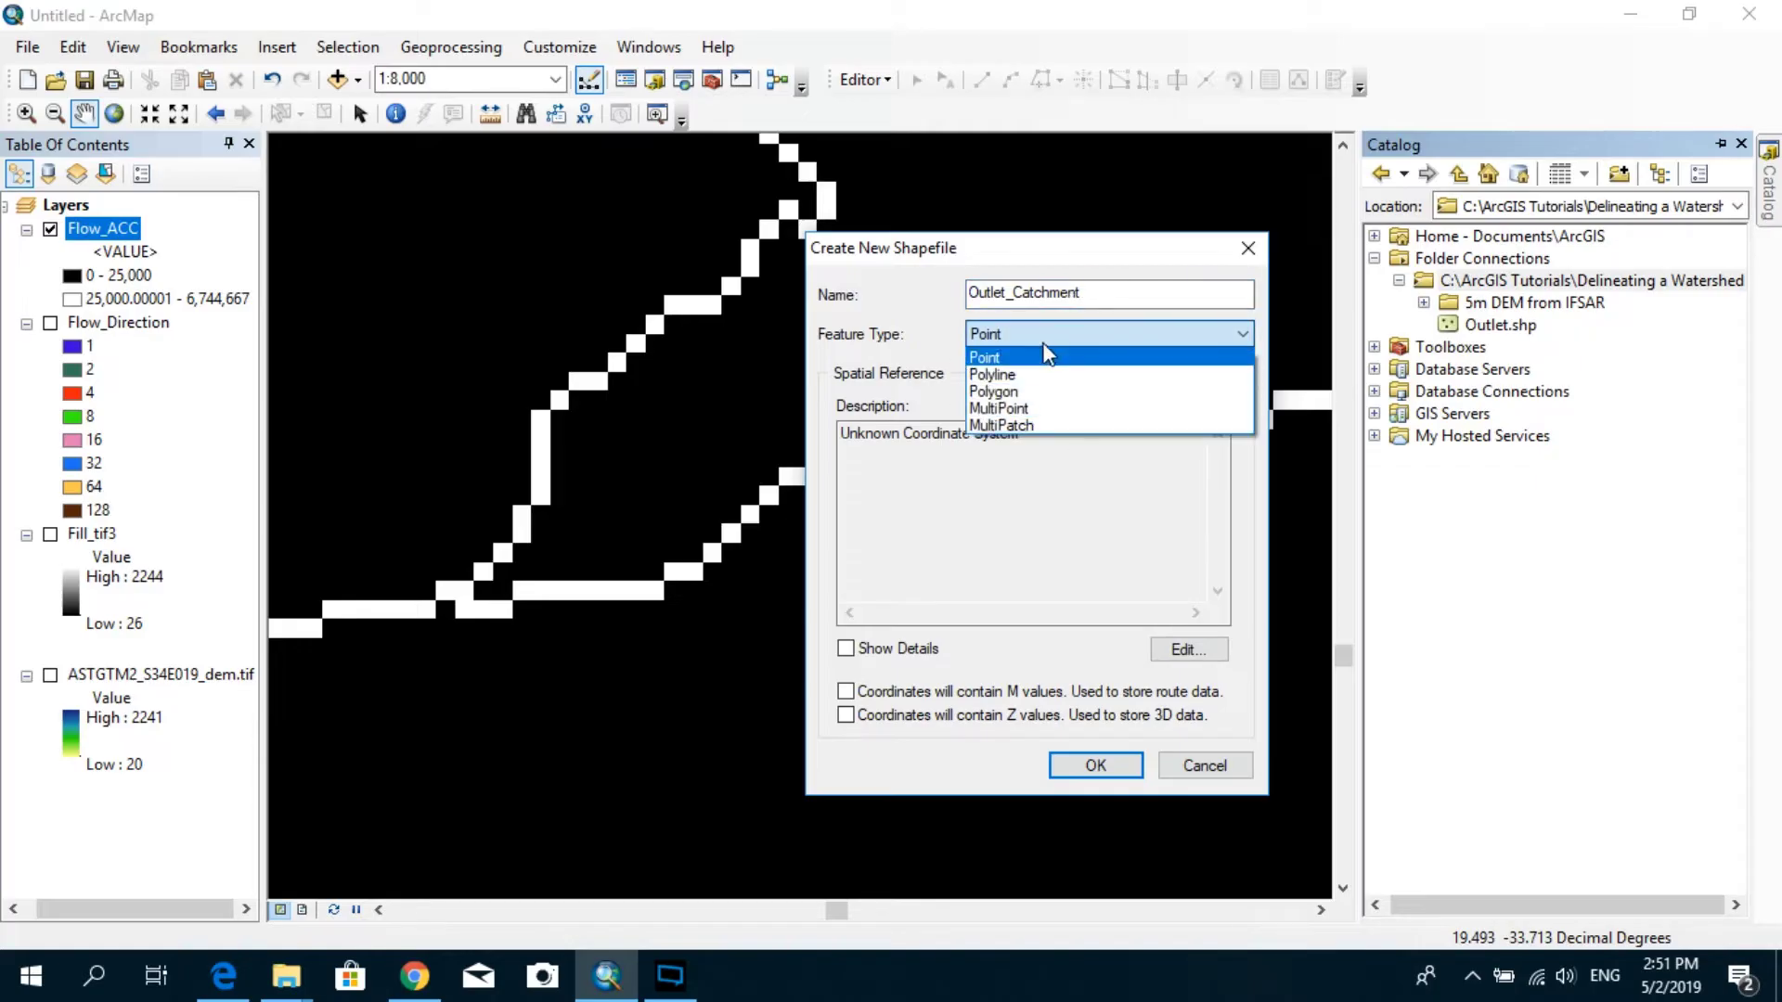
click(1045, 359)
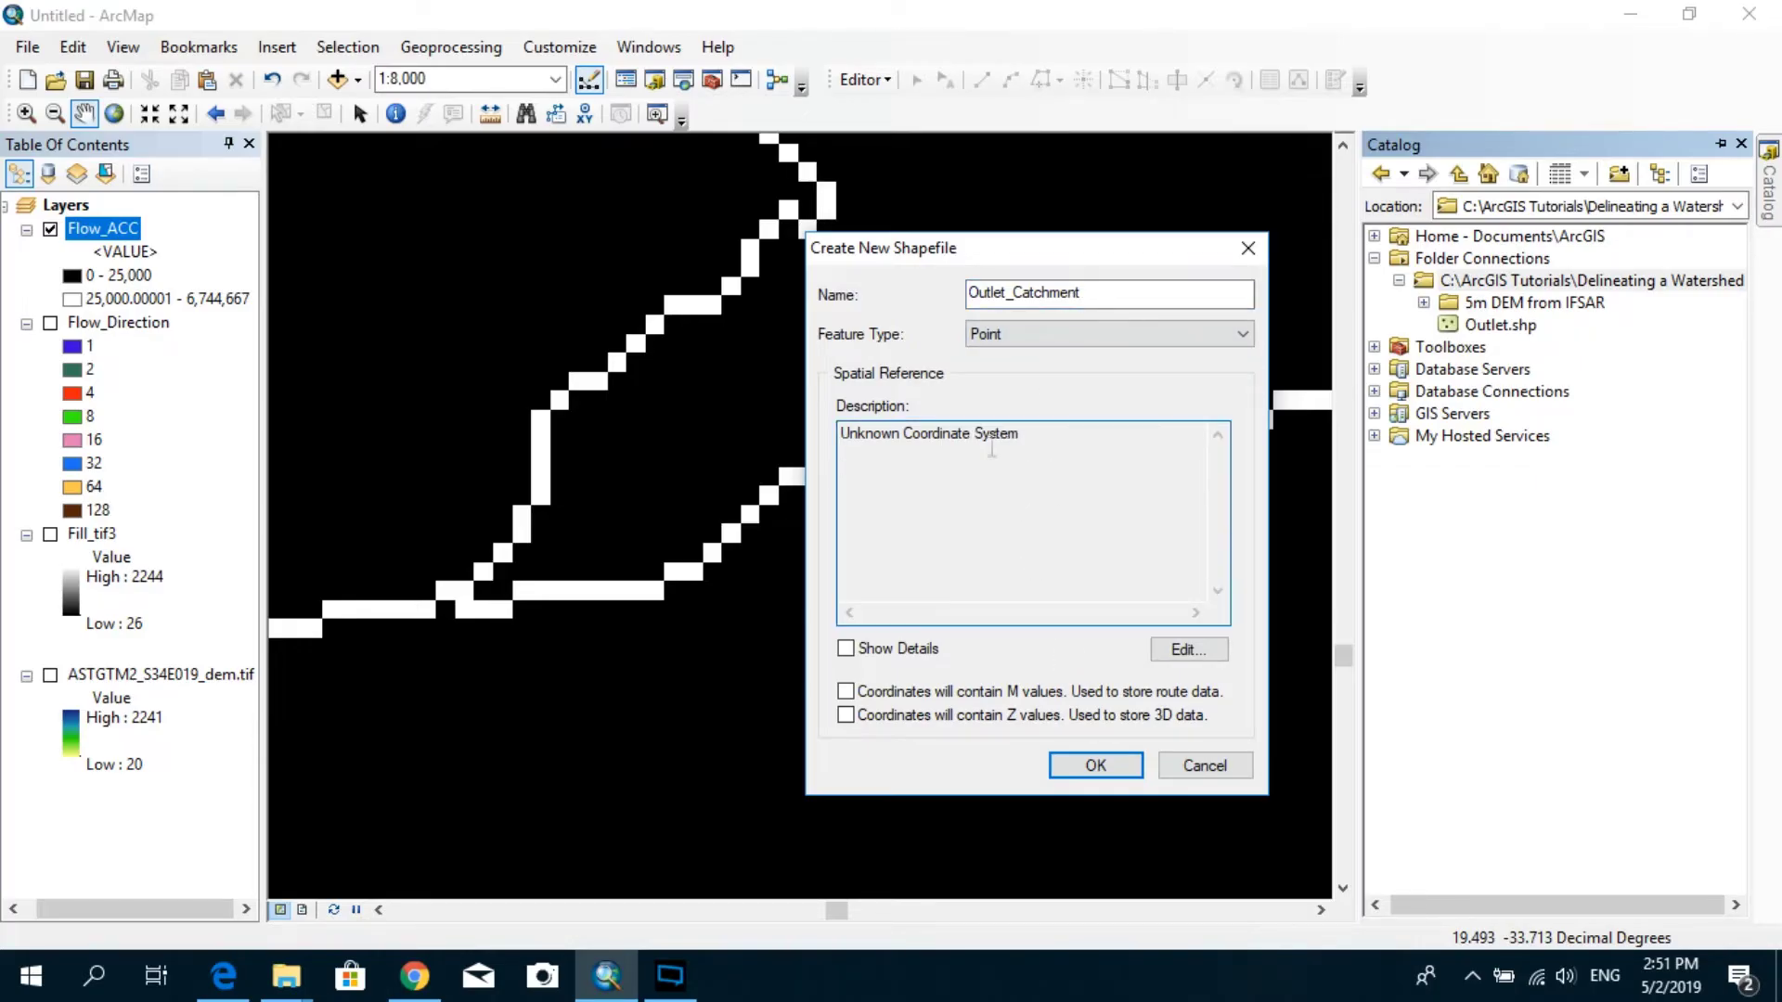
- Assign the WGS 1984 geographic coordinate system and create the shapefile
drag(1021, 433, 837, 434)
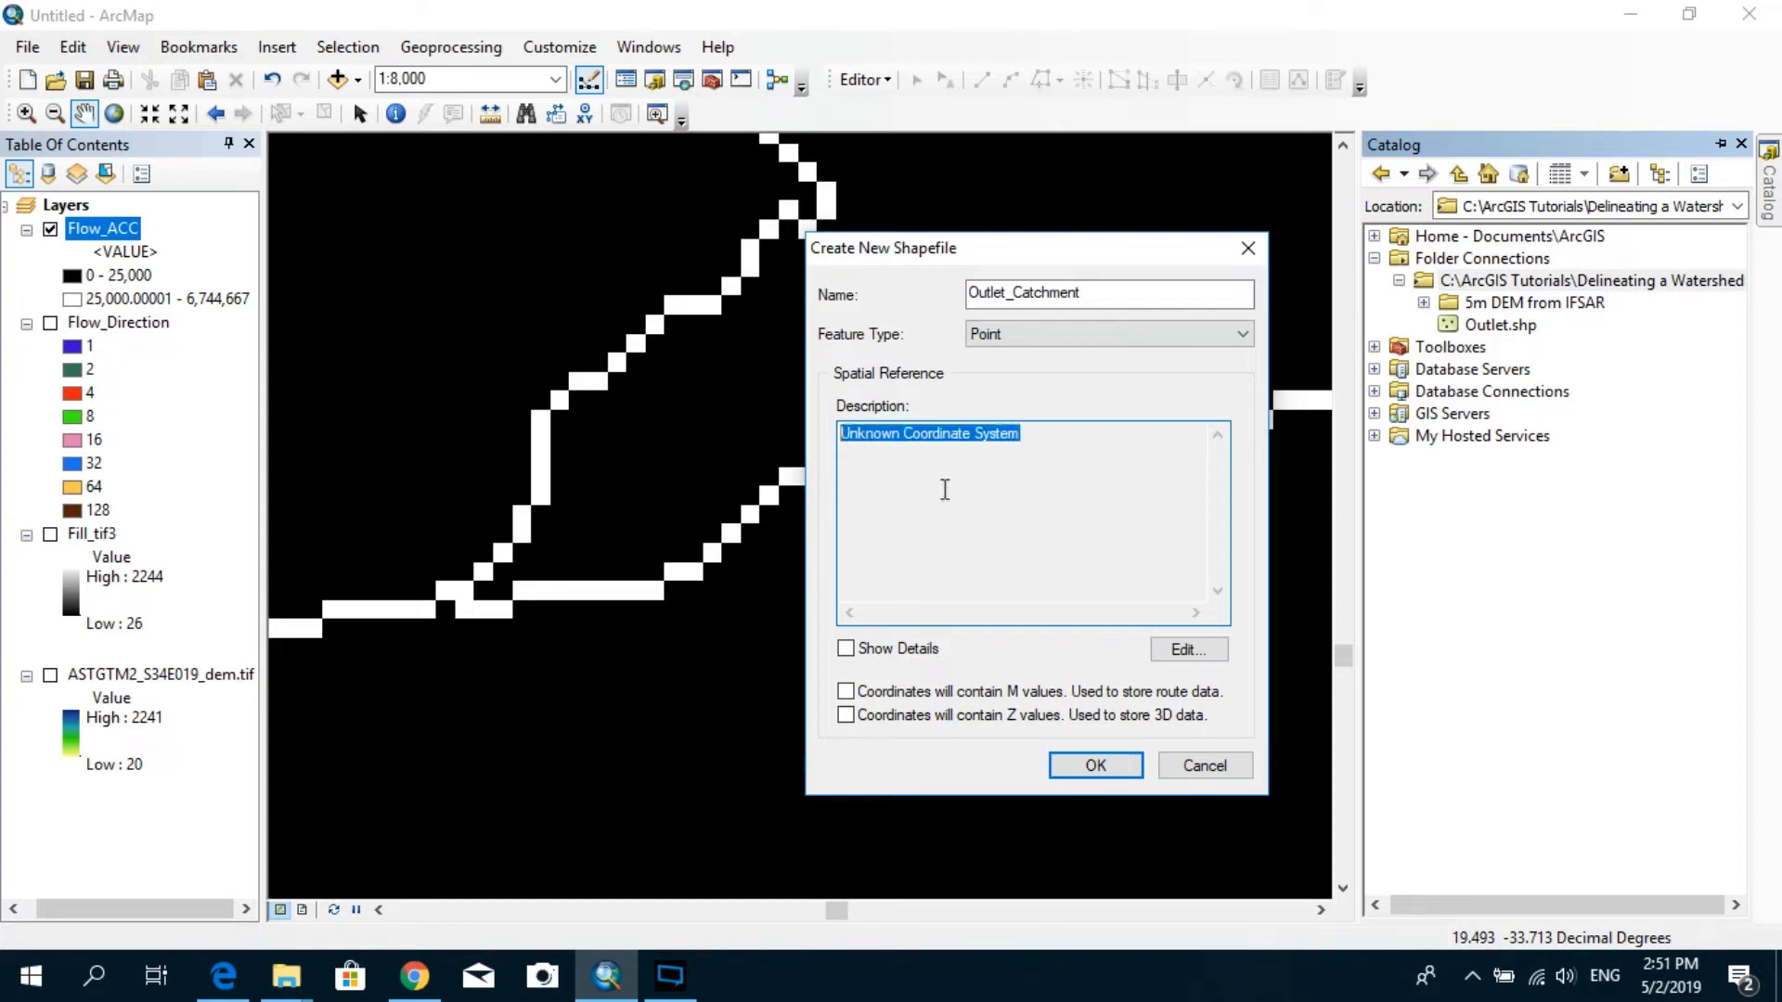
click(1184, 646)
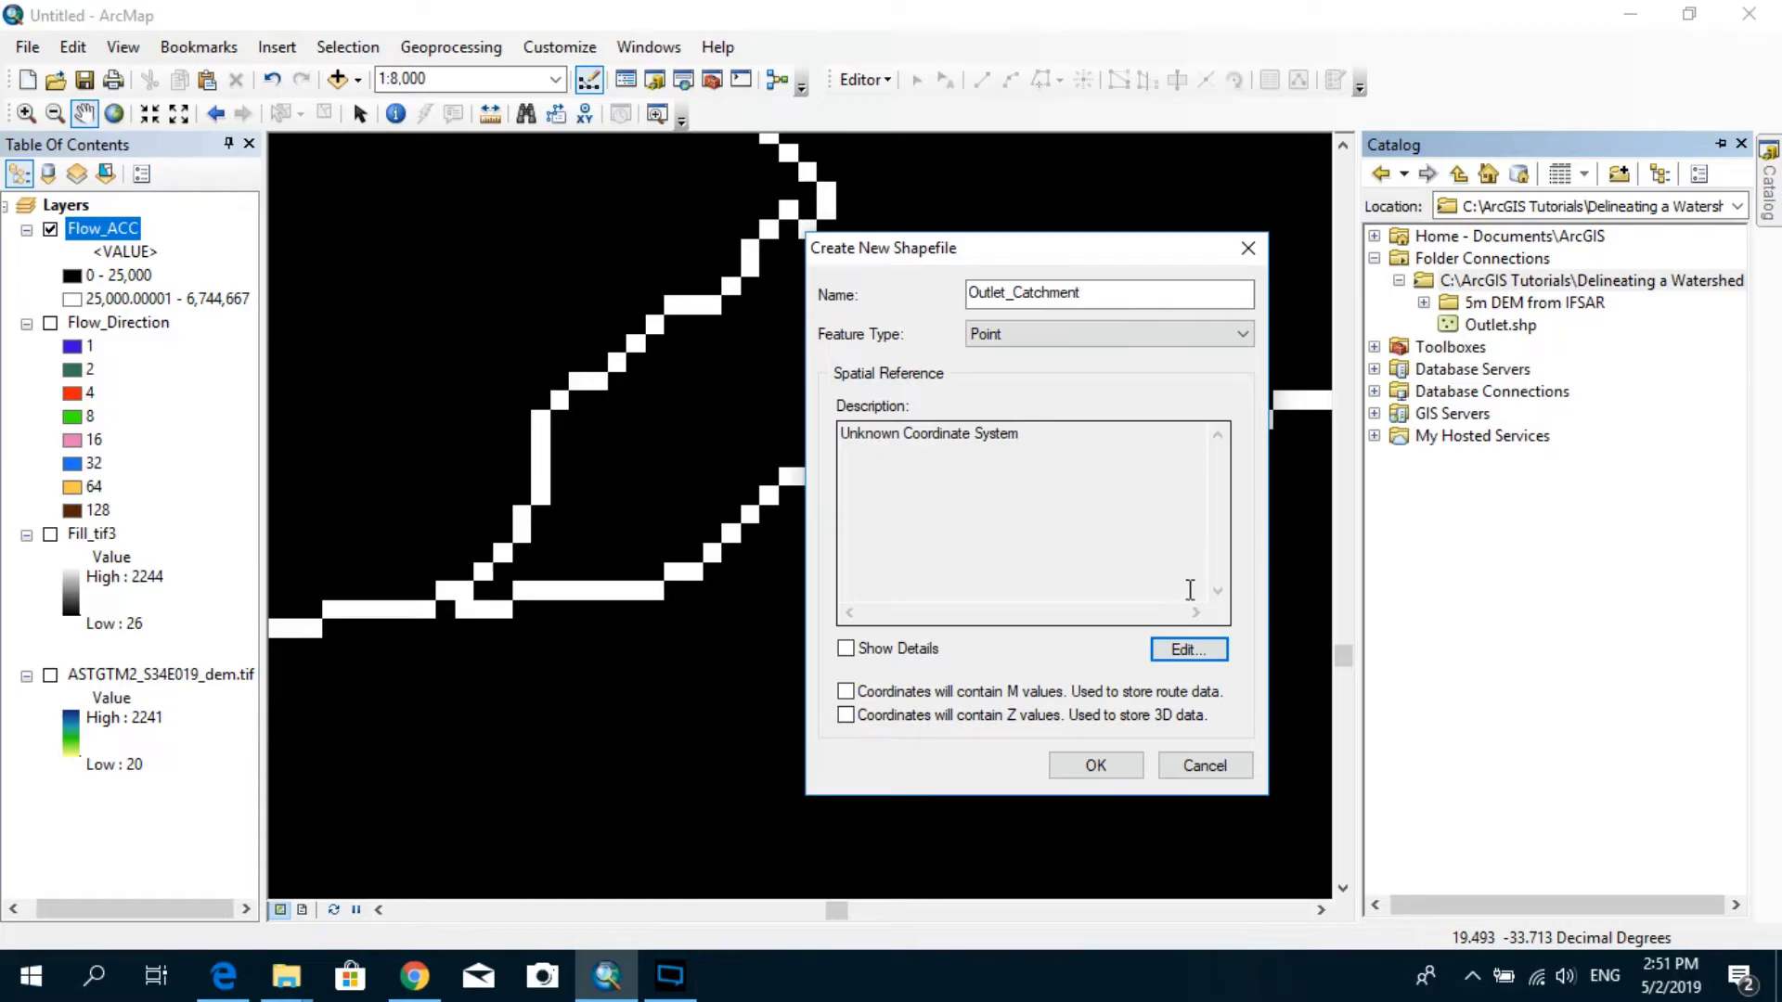
click(1197, 649)
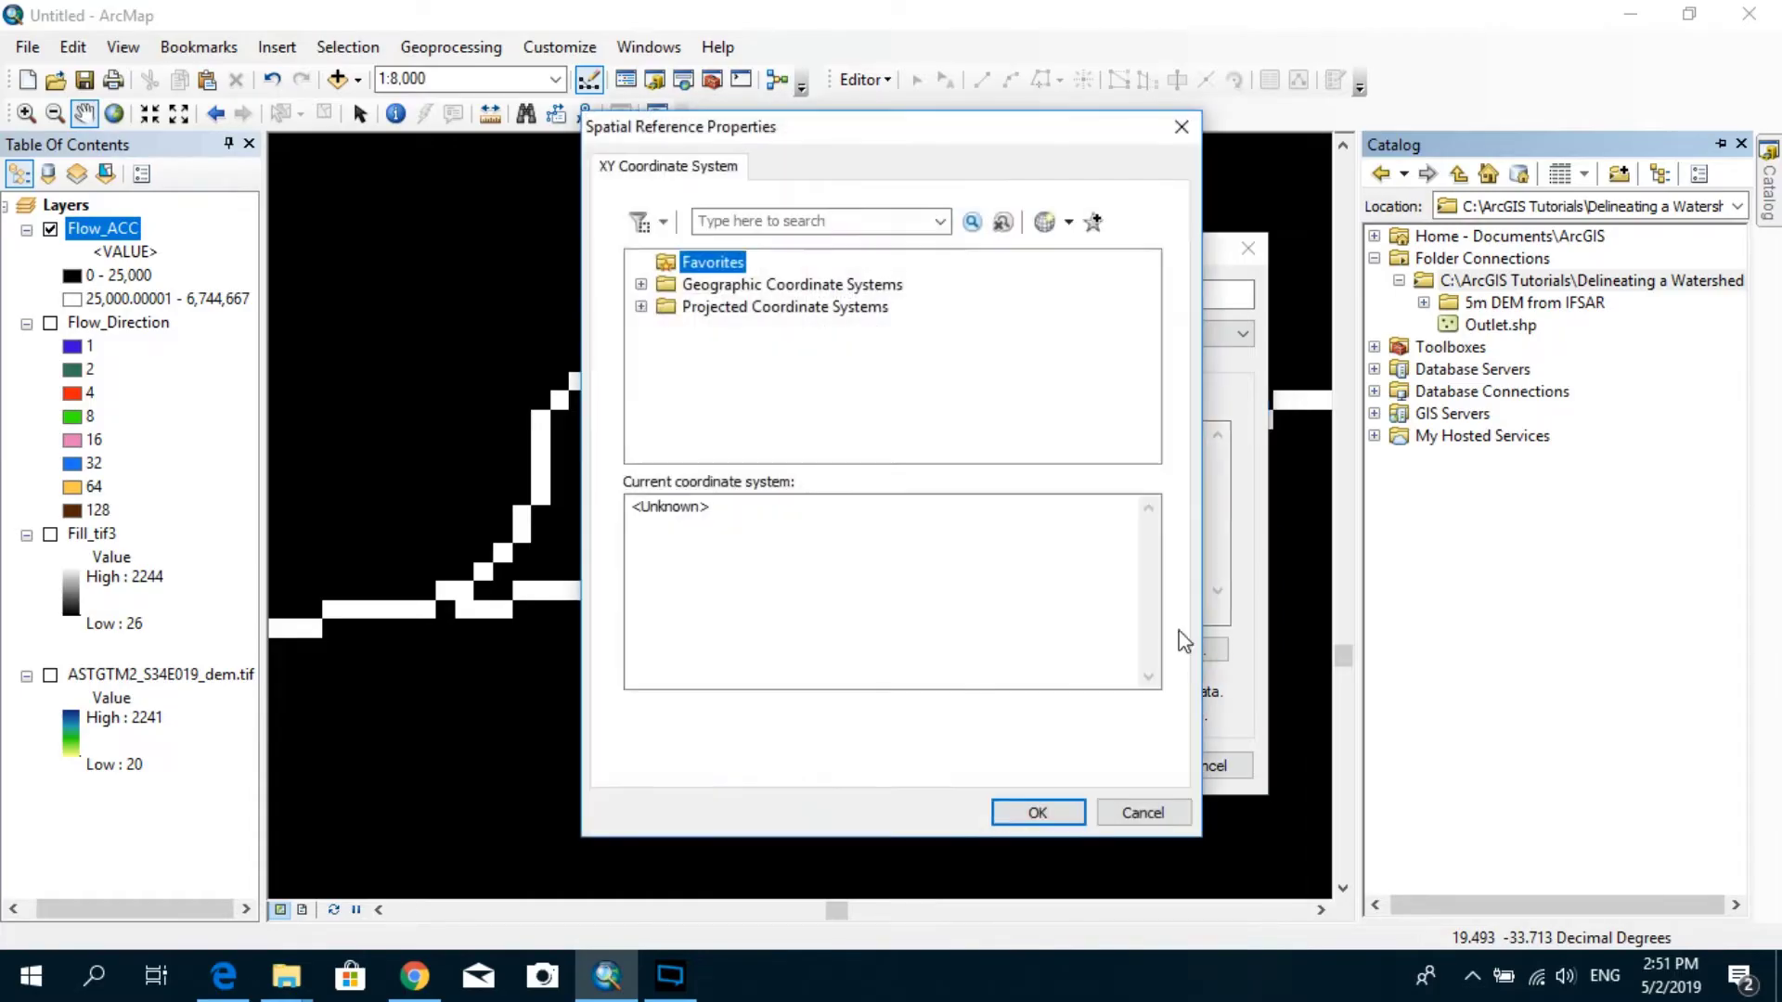
click(823, 226)
text(1)
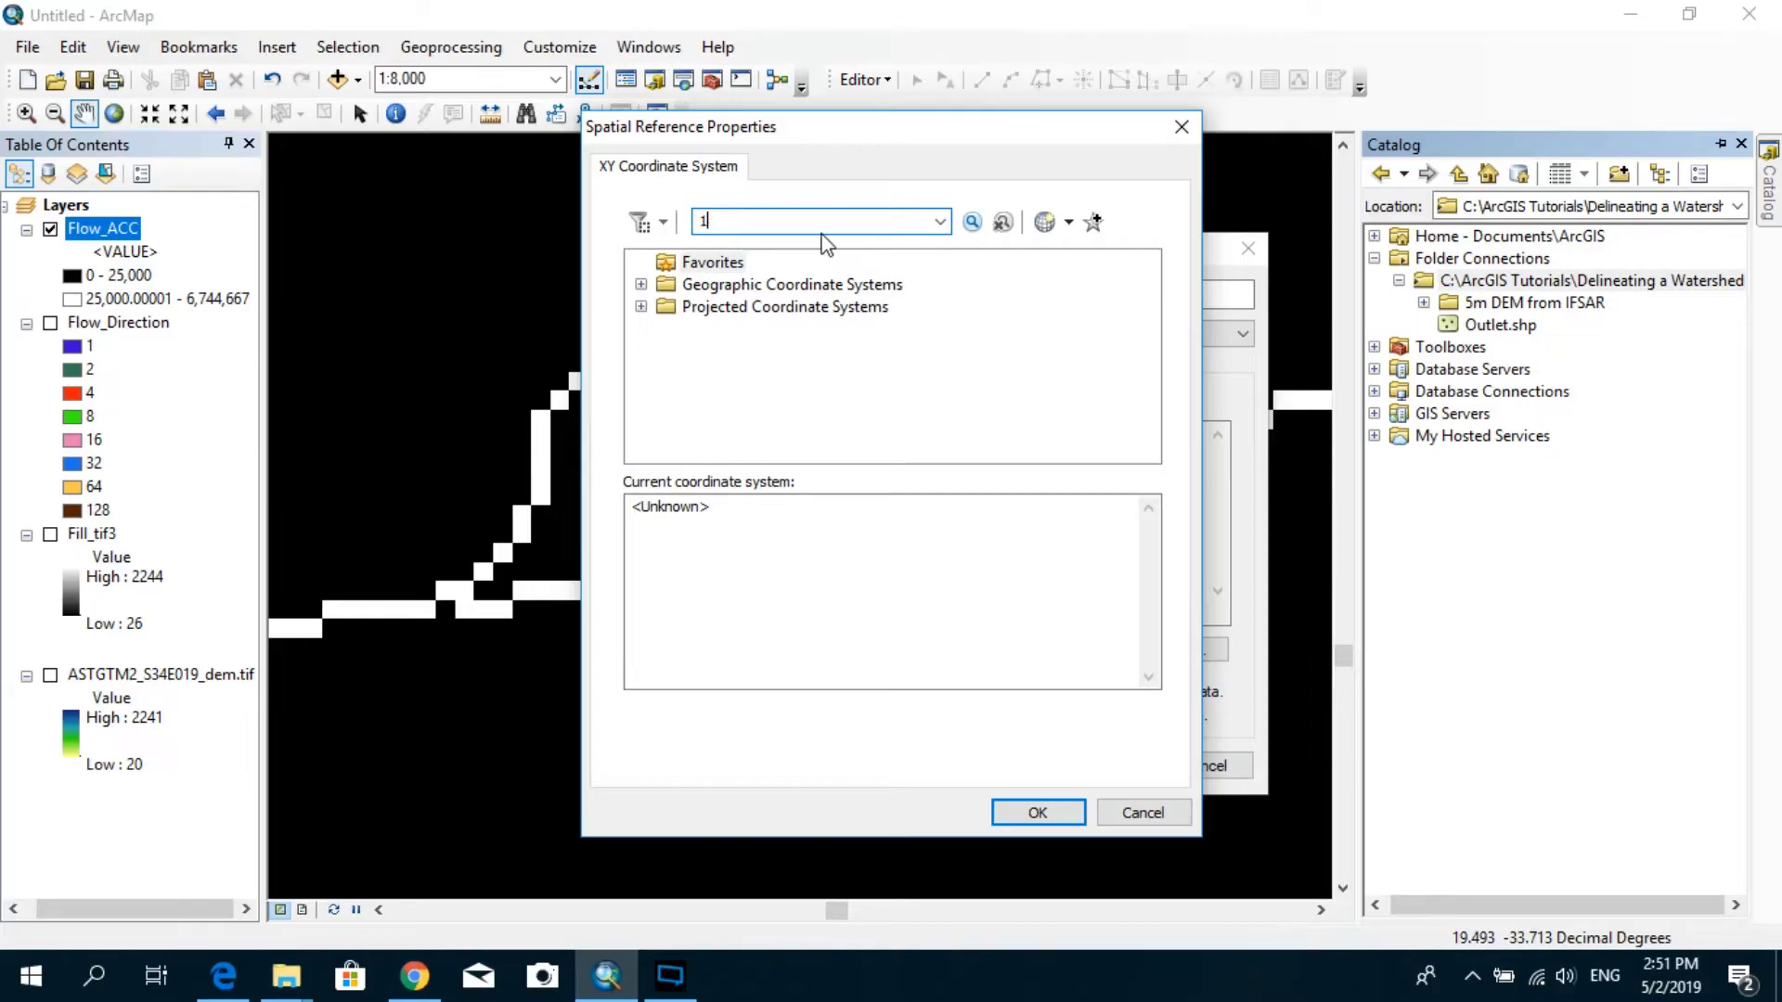
text(89)
key(BackSpace)
key(BackSpace)
text(WGS 1984)
double_click(823, 288)
double_click(730, 333)
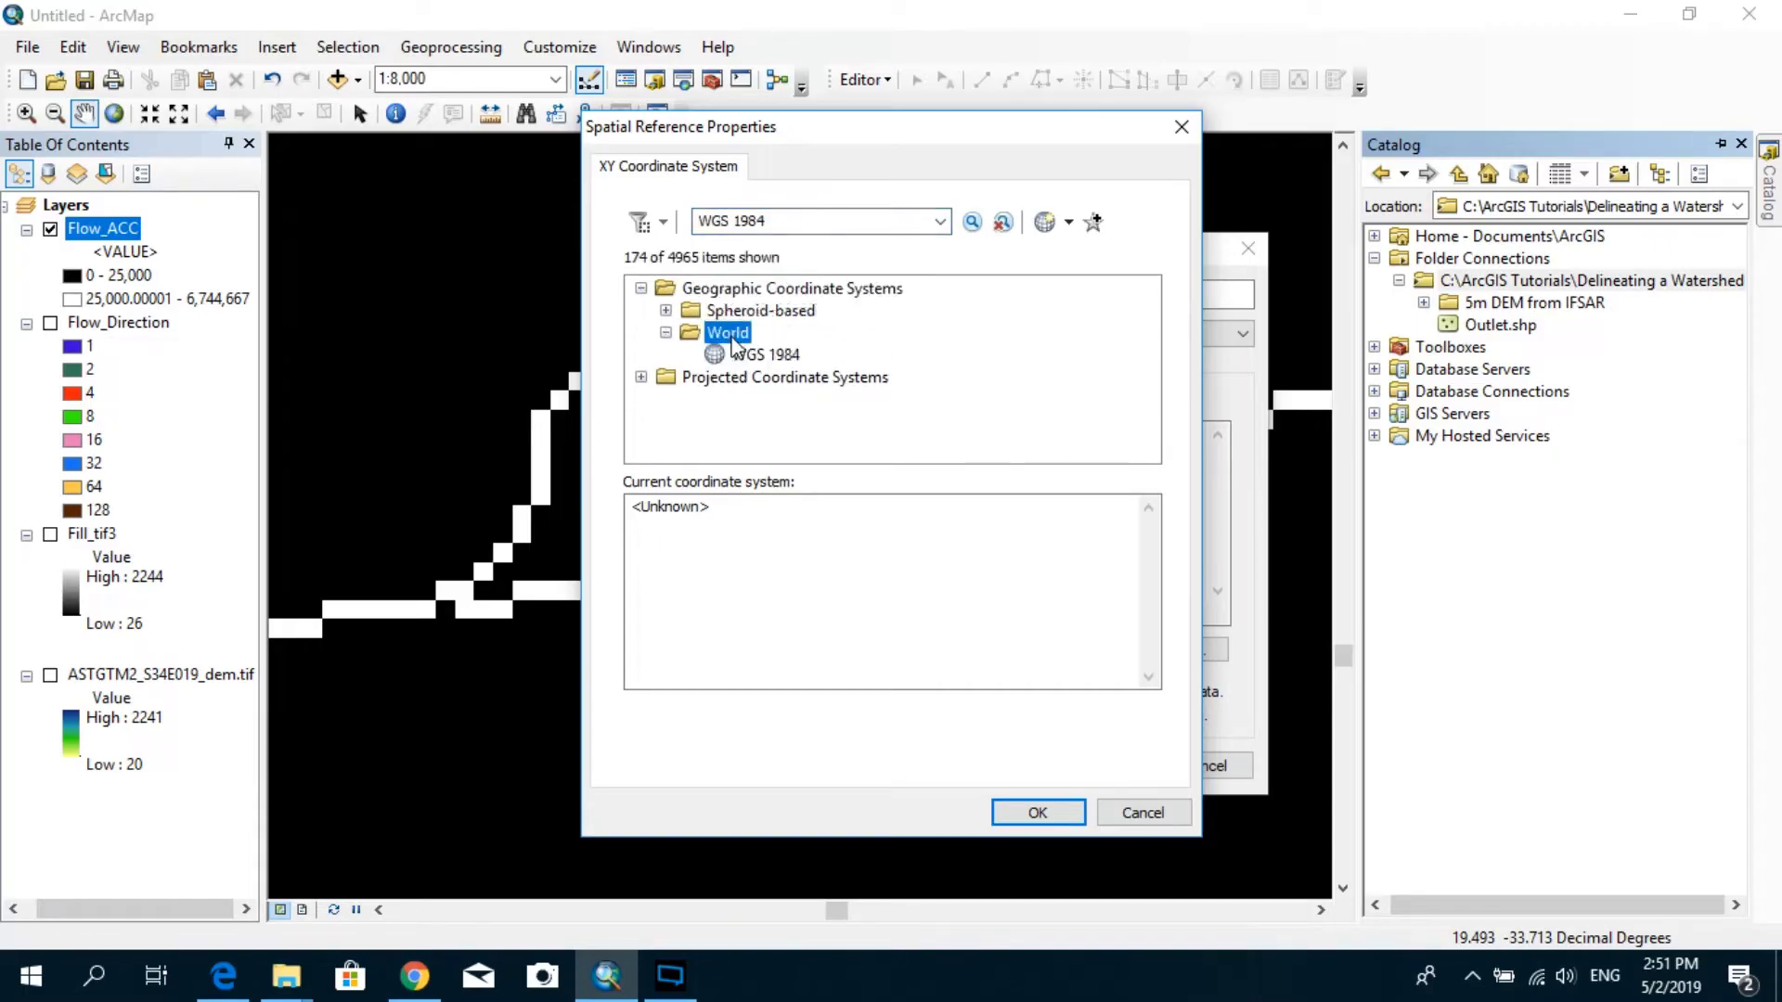
click(747, 354)
click(1038, 812)
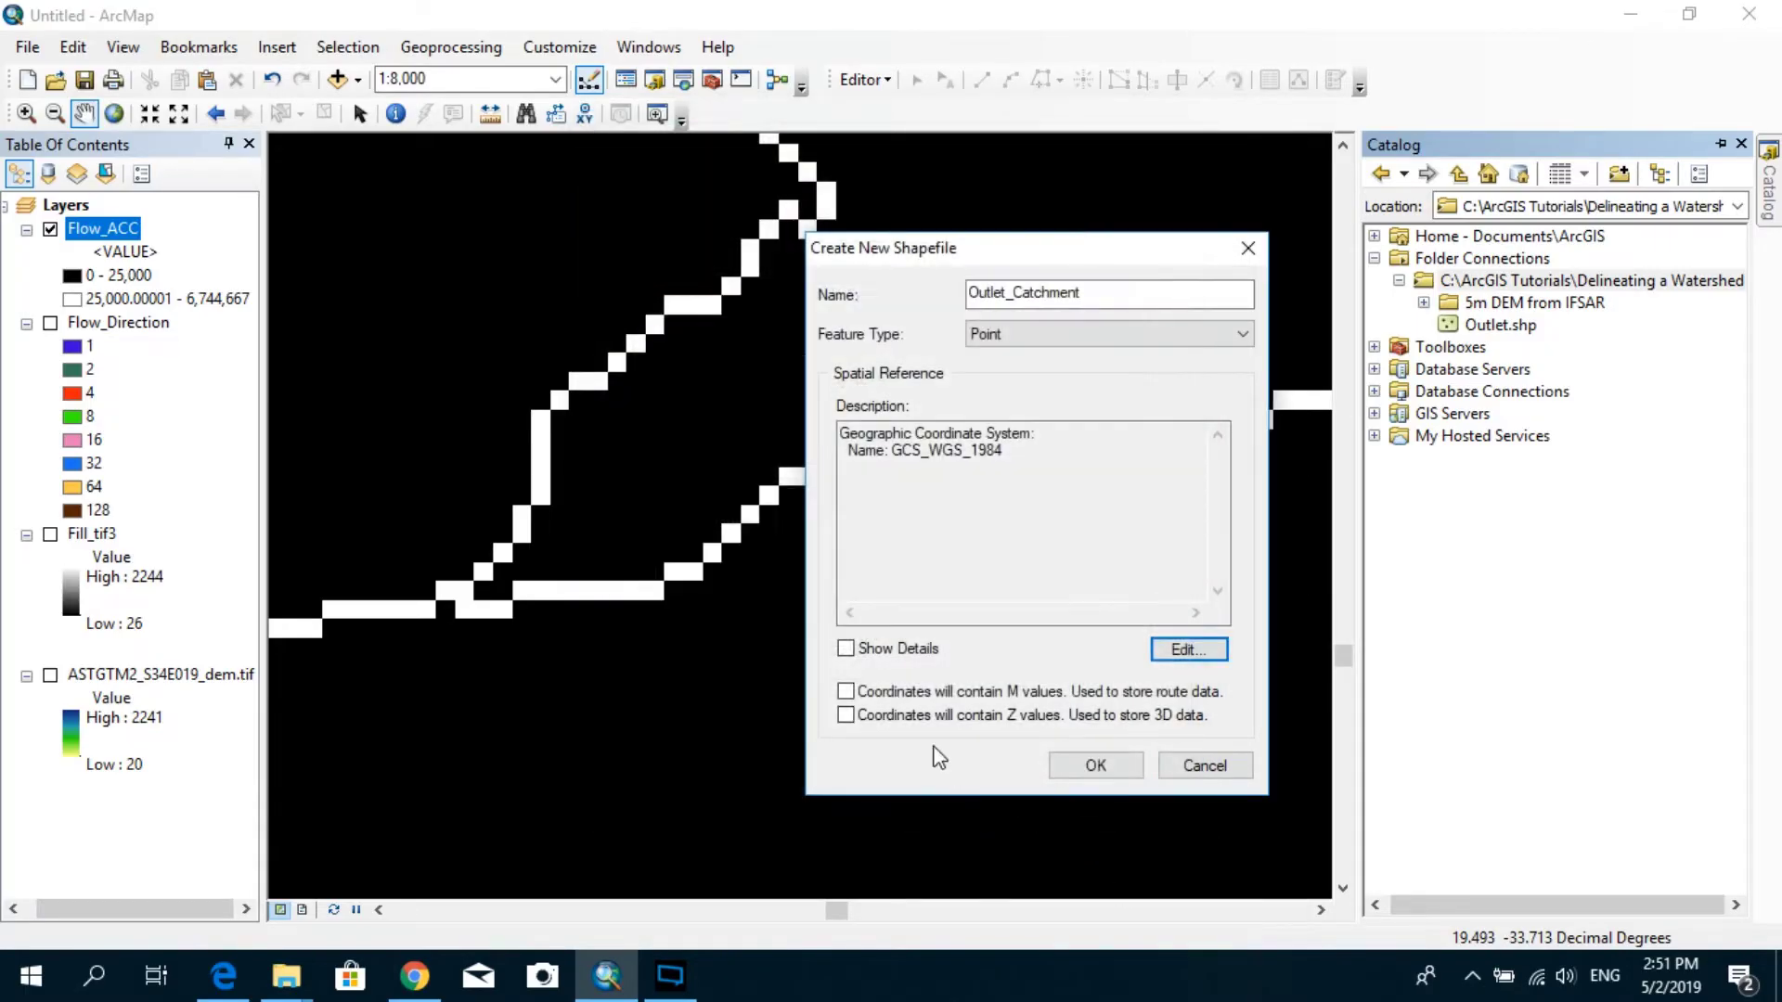
click(1097, 766)
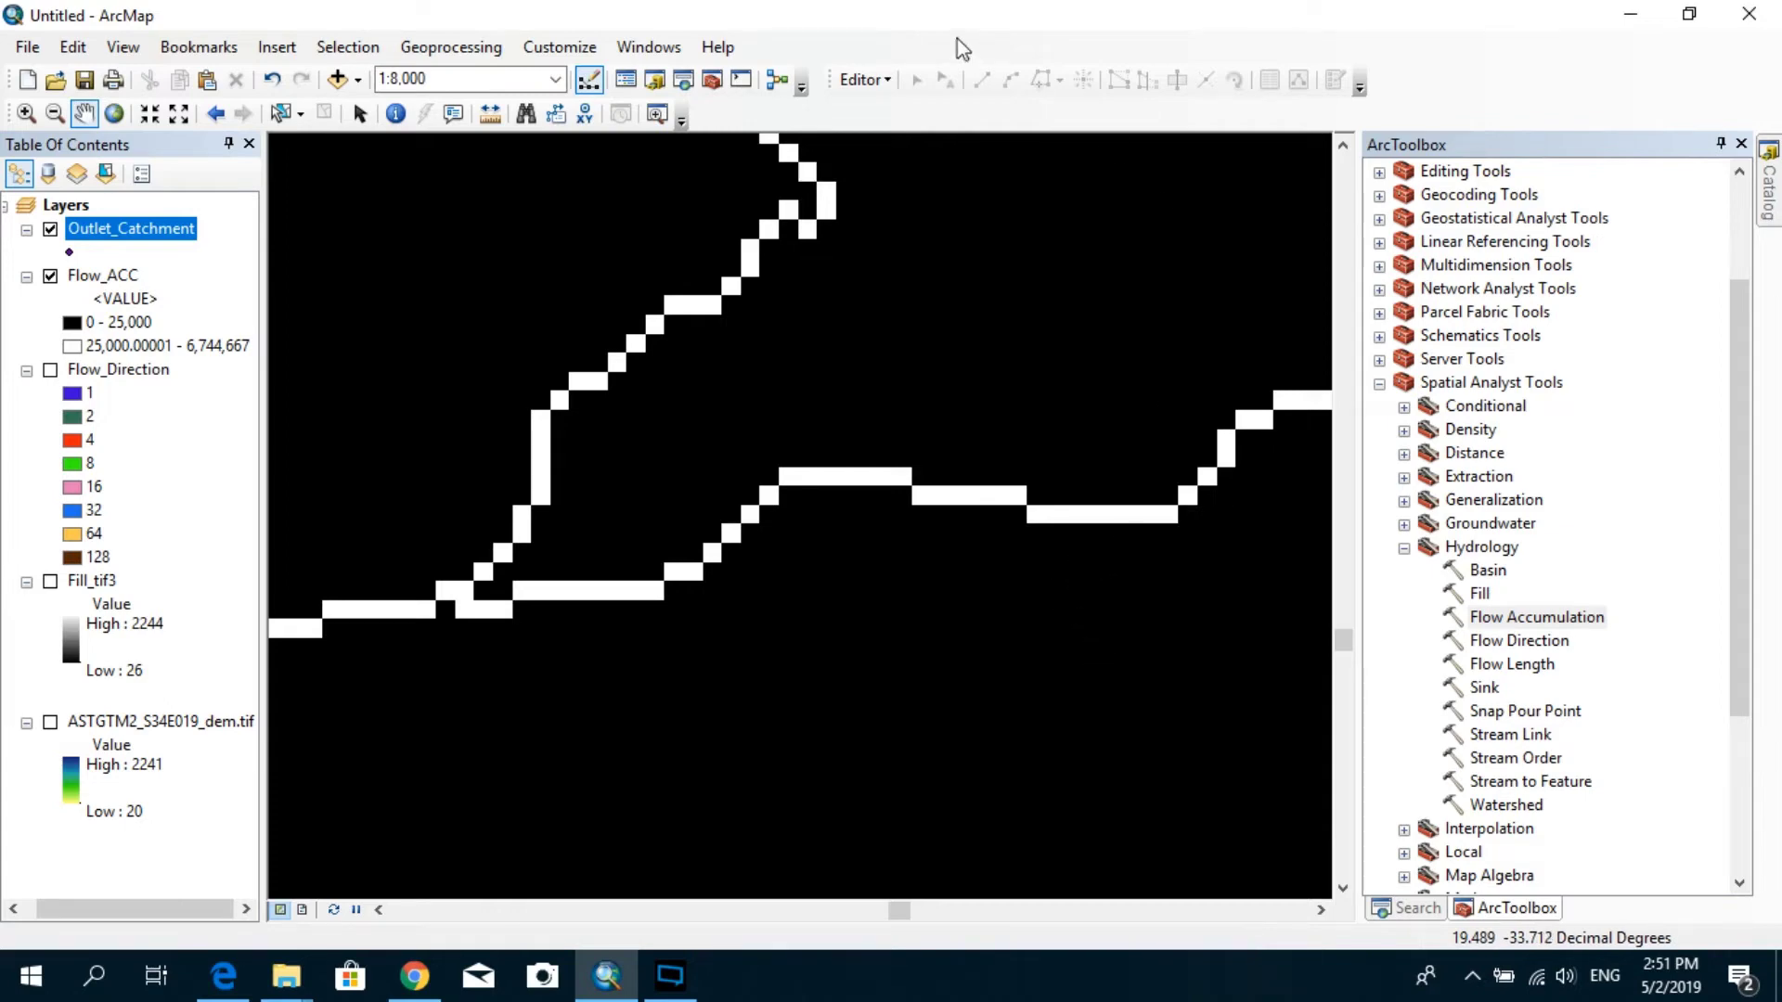
- Start an edit session on the Outlet_Catchment layer
click(864, 84)
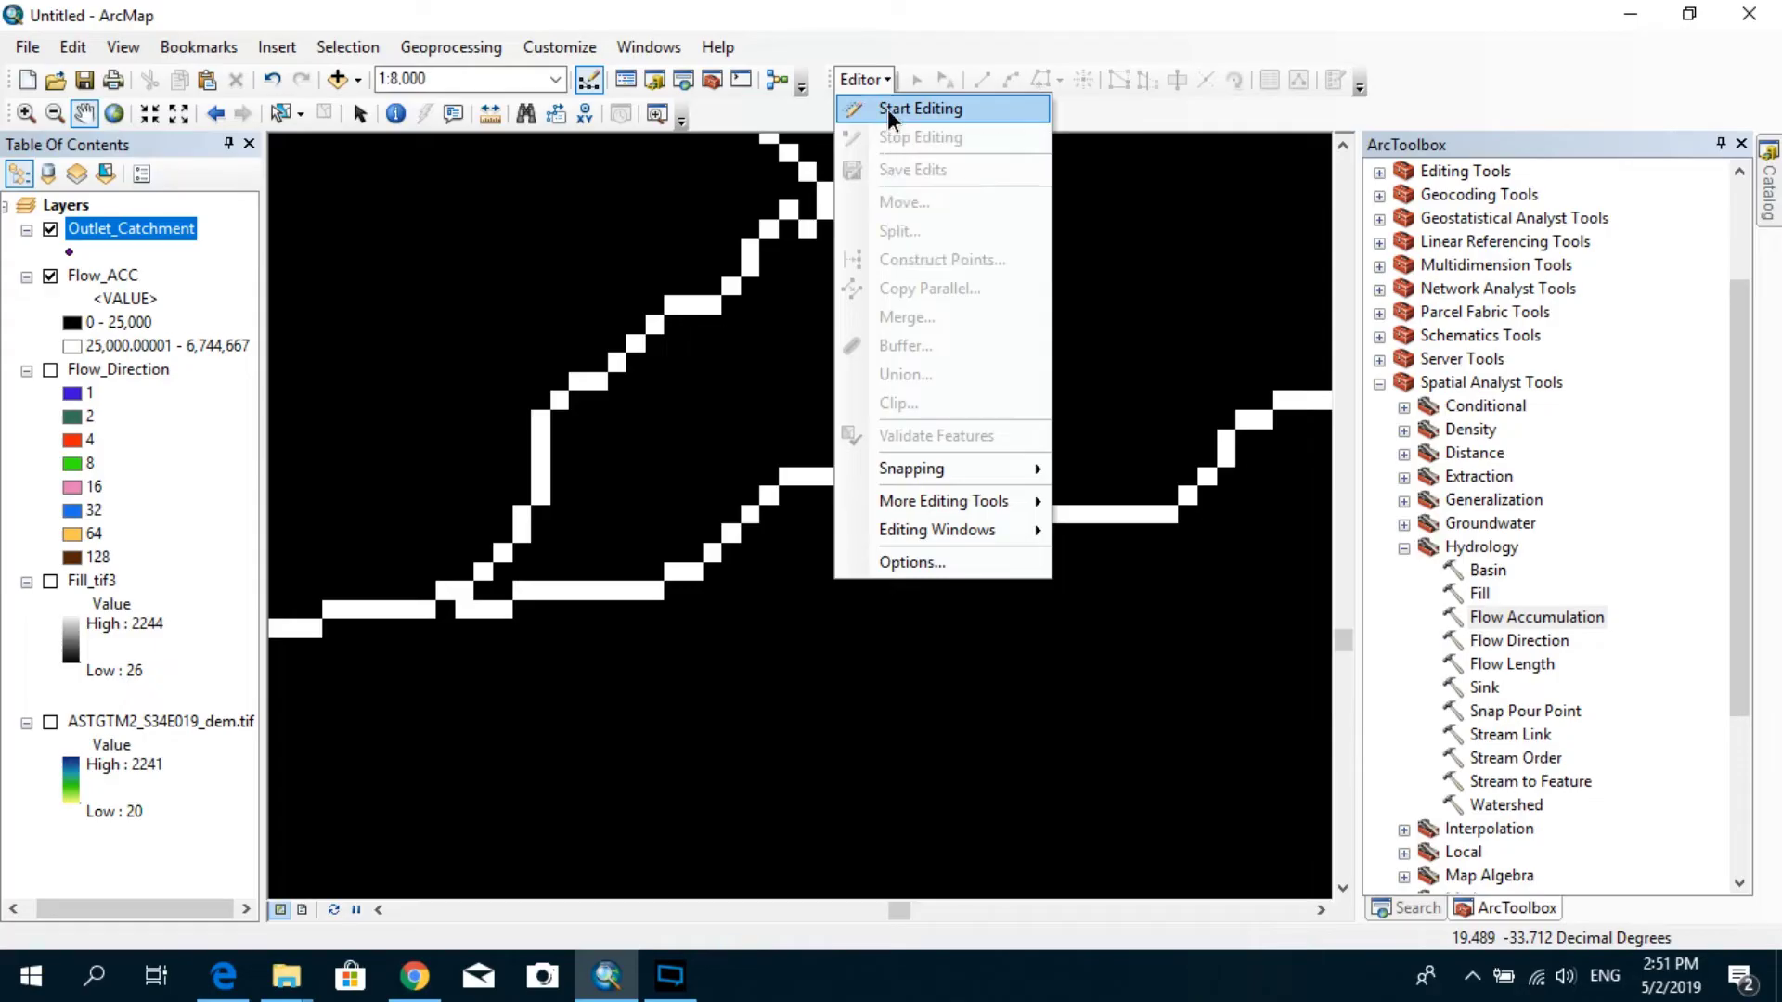
click(889, 116)
click(722, 263)
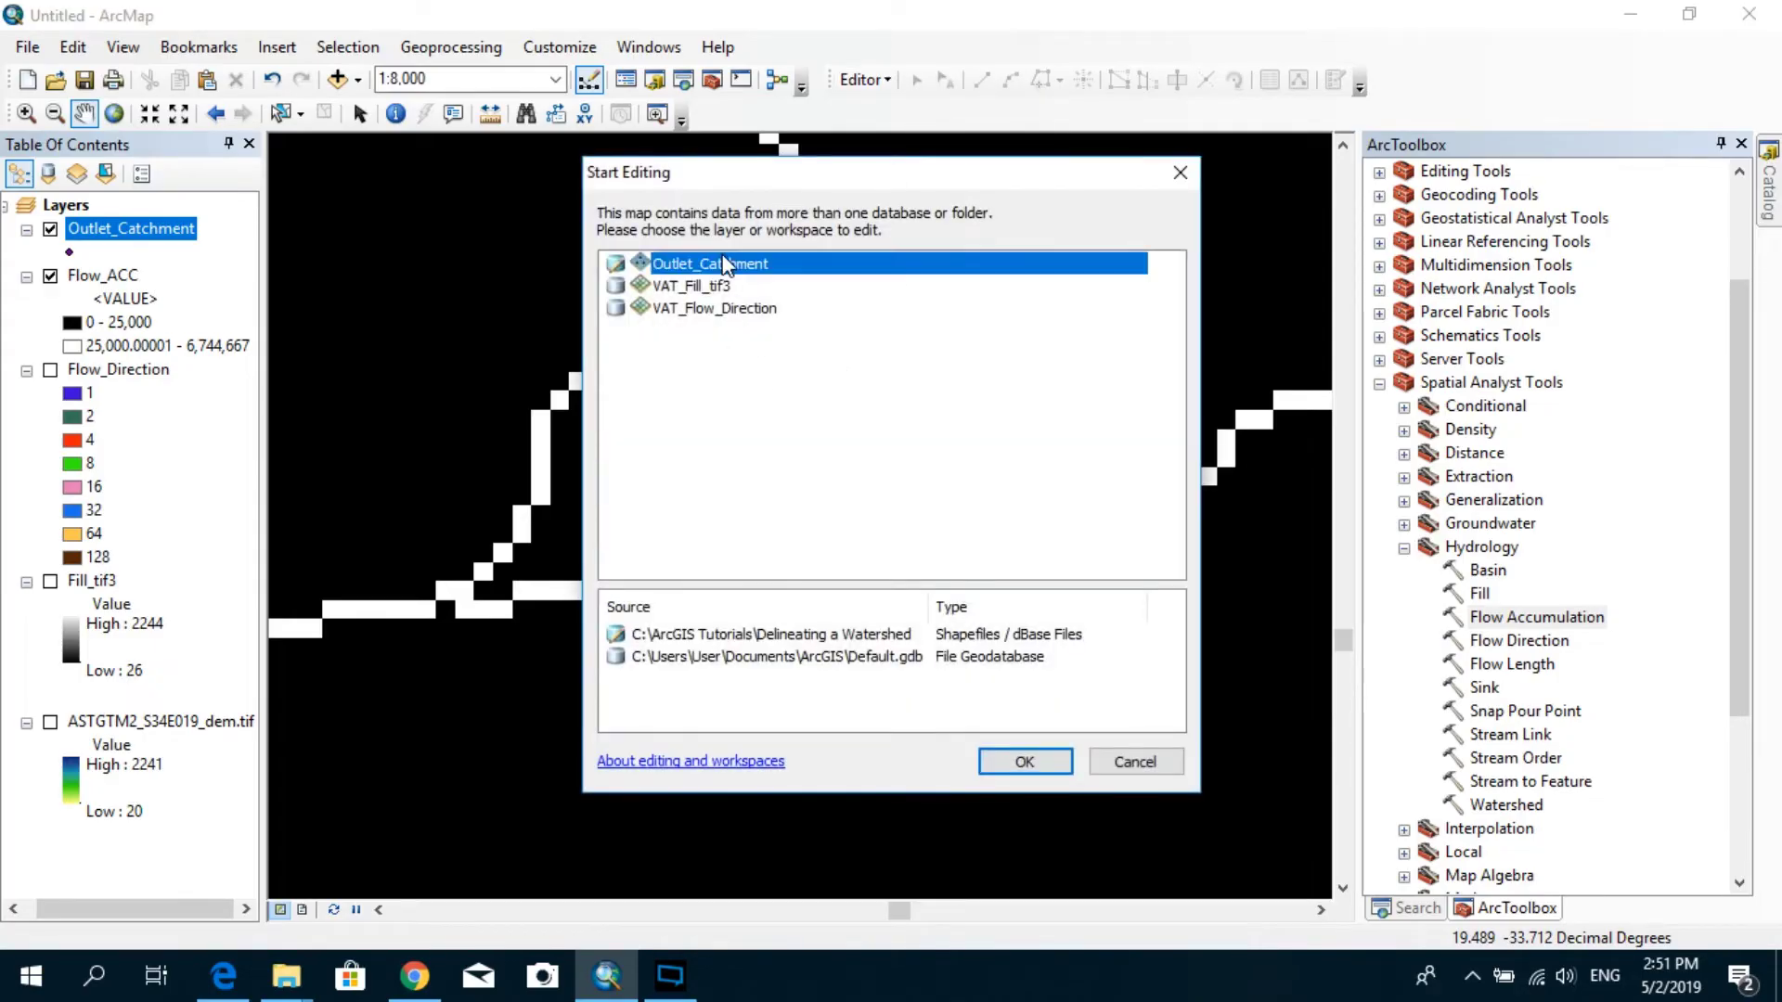
click(1020, 758)
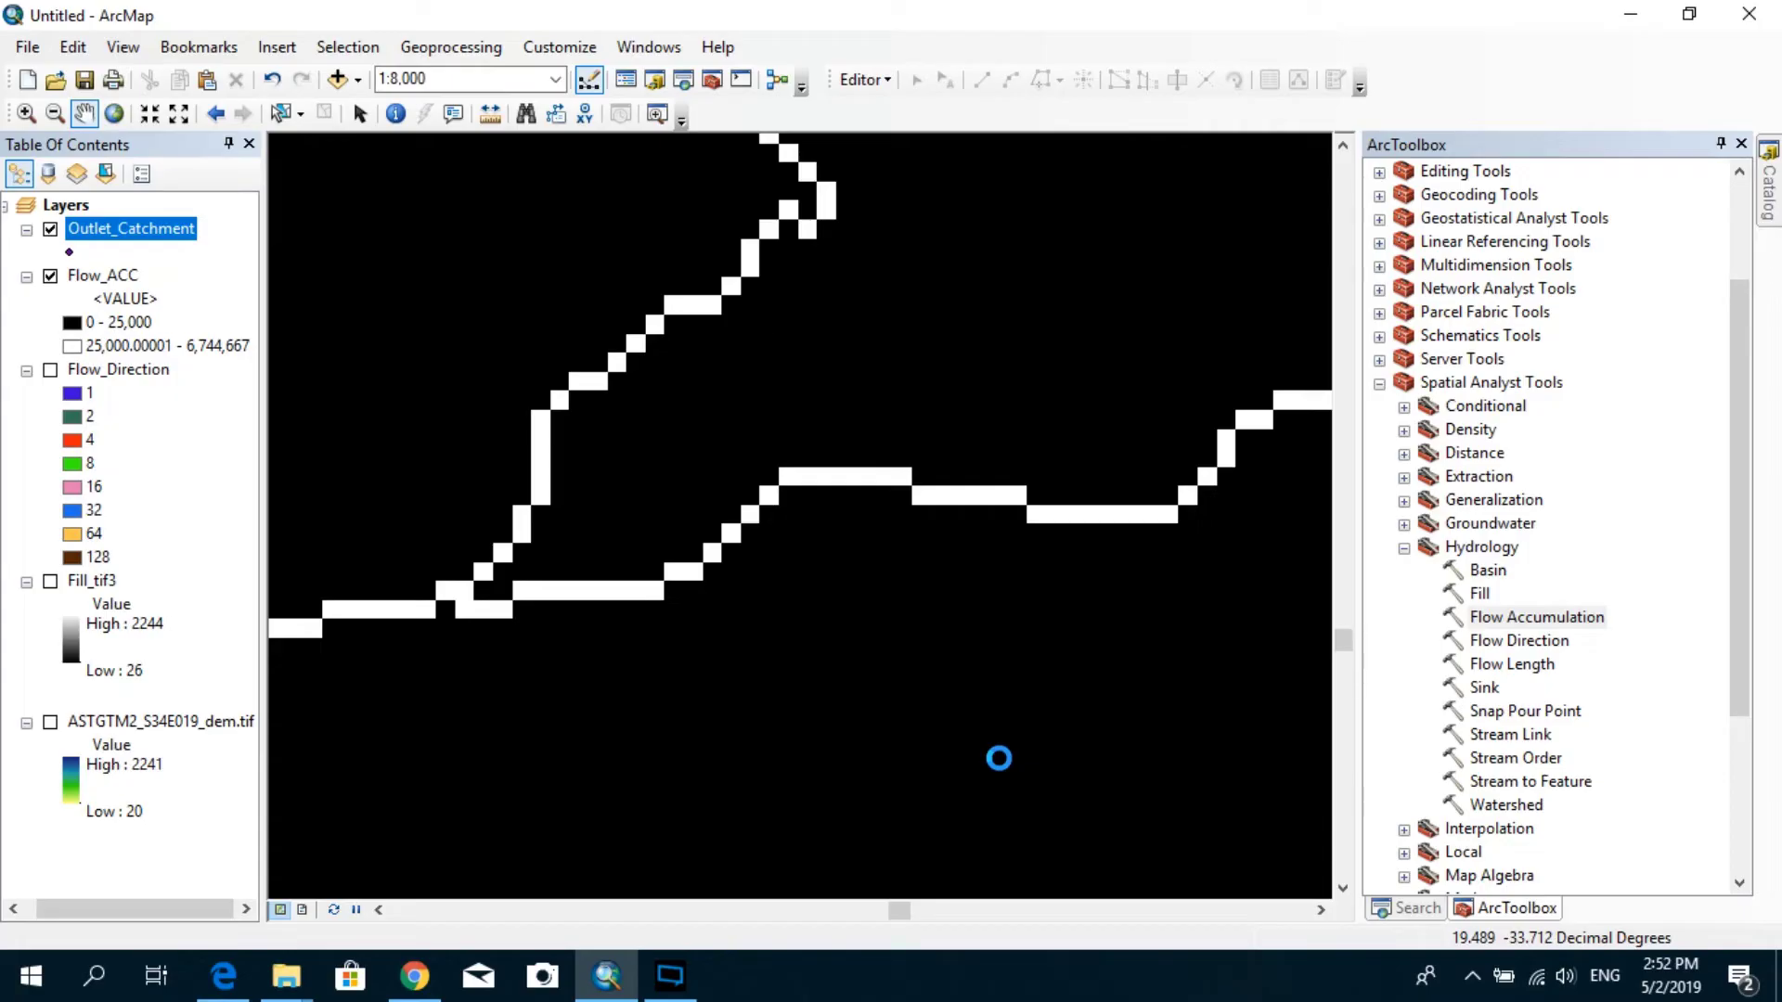
- Open Create Features, close the side panels, and select the Outlet_Catchment point template
click(860, 79)
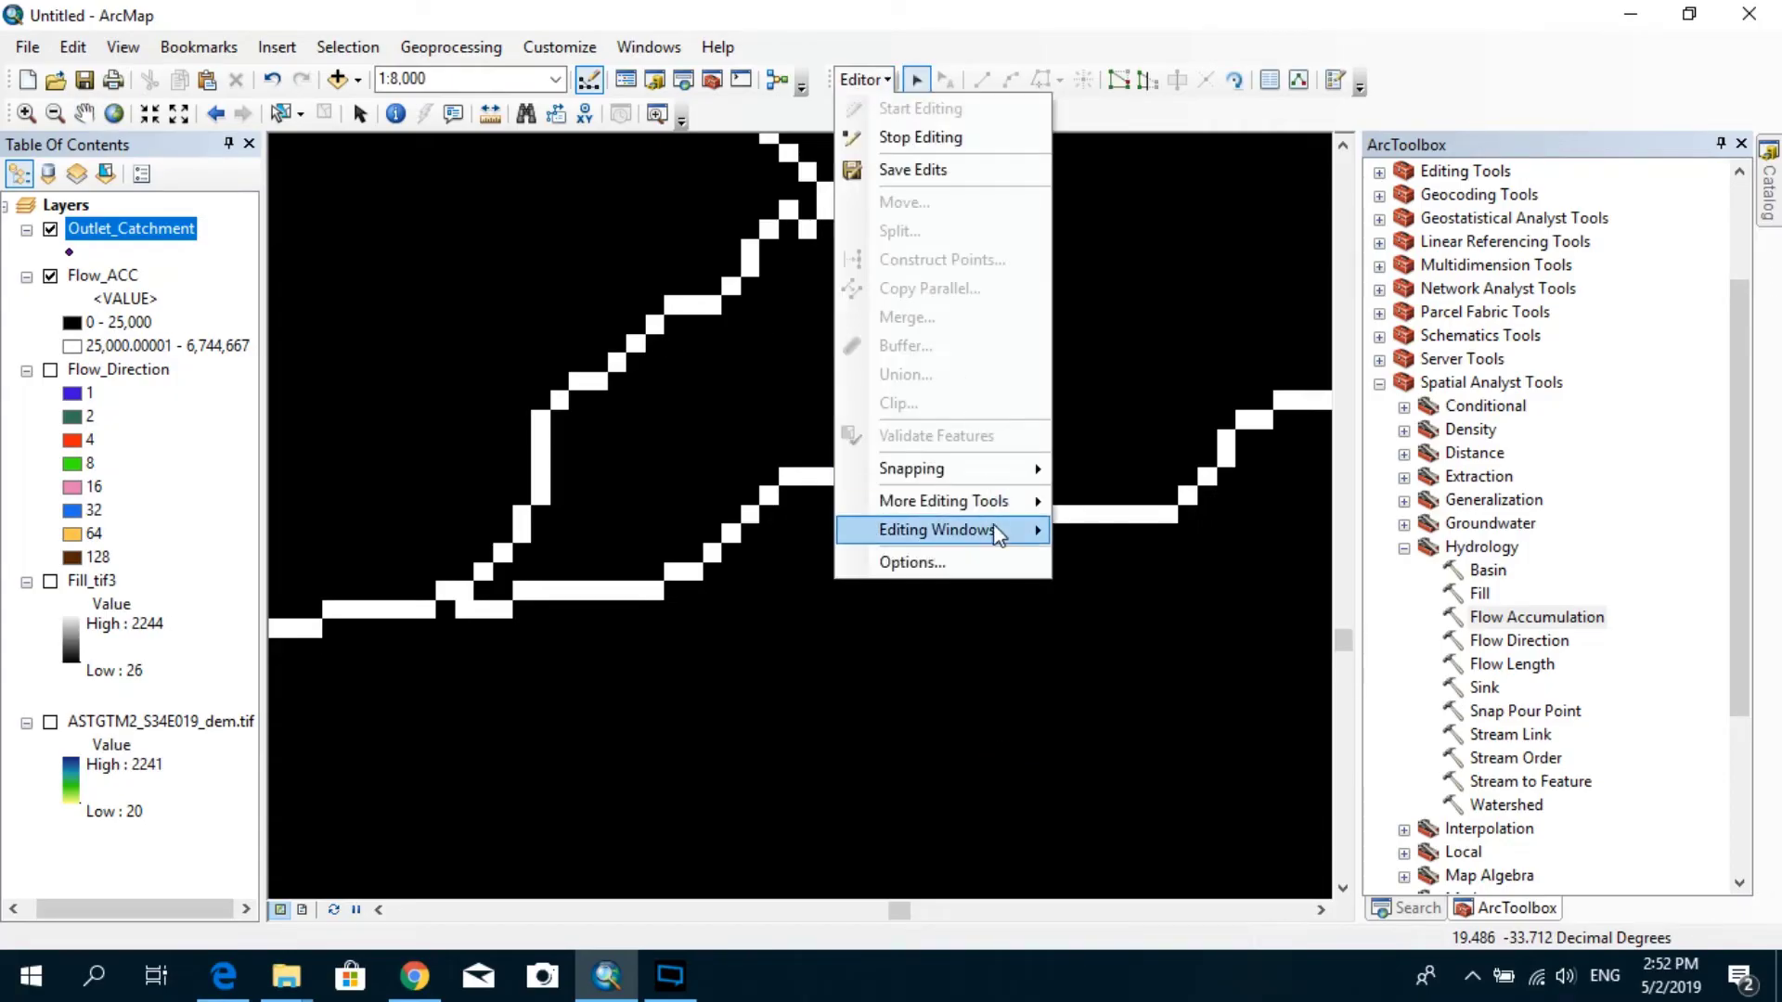
mouse_move(984, 536)
click(1147, 531)
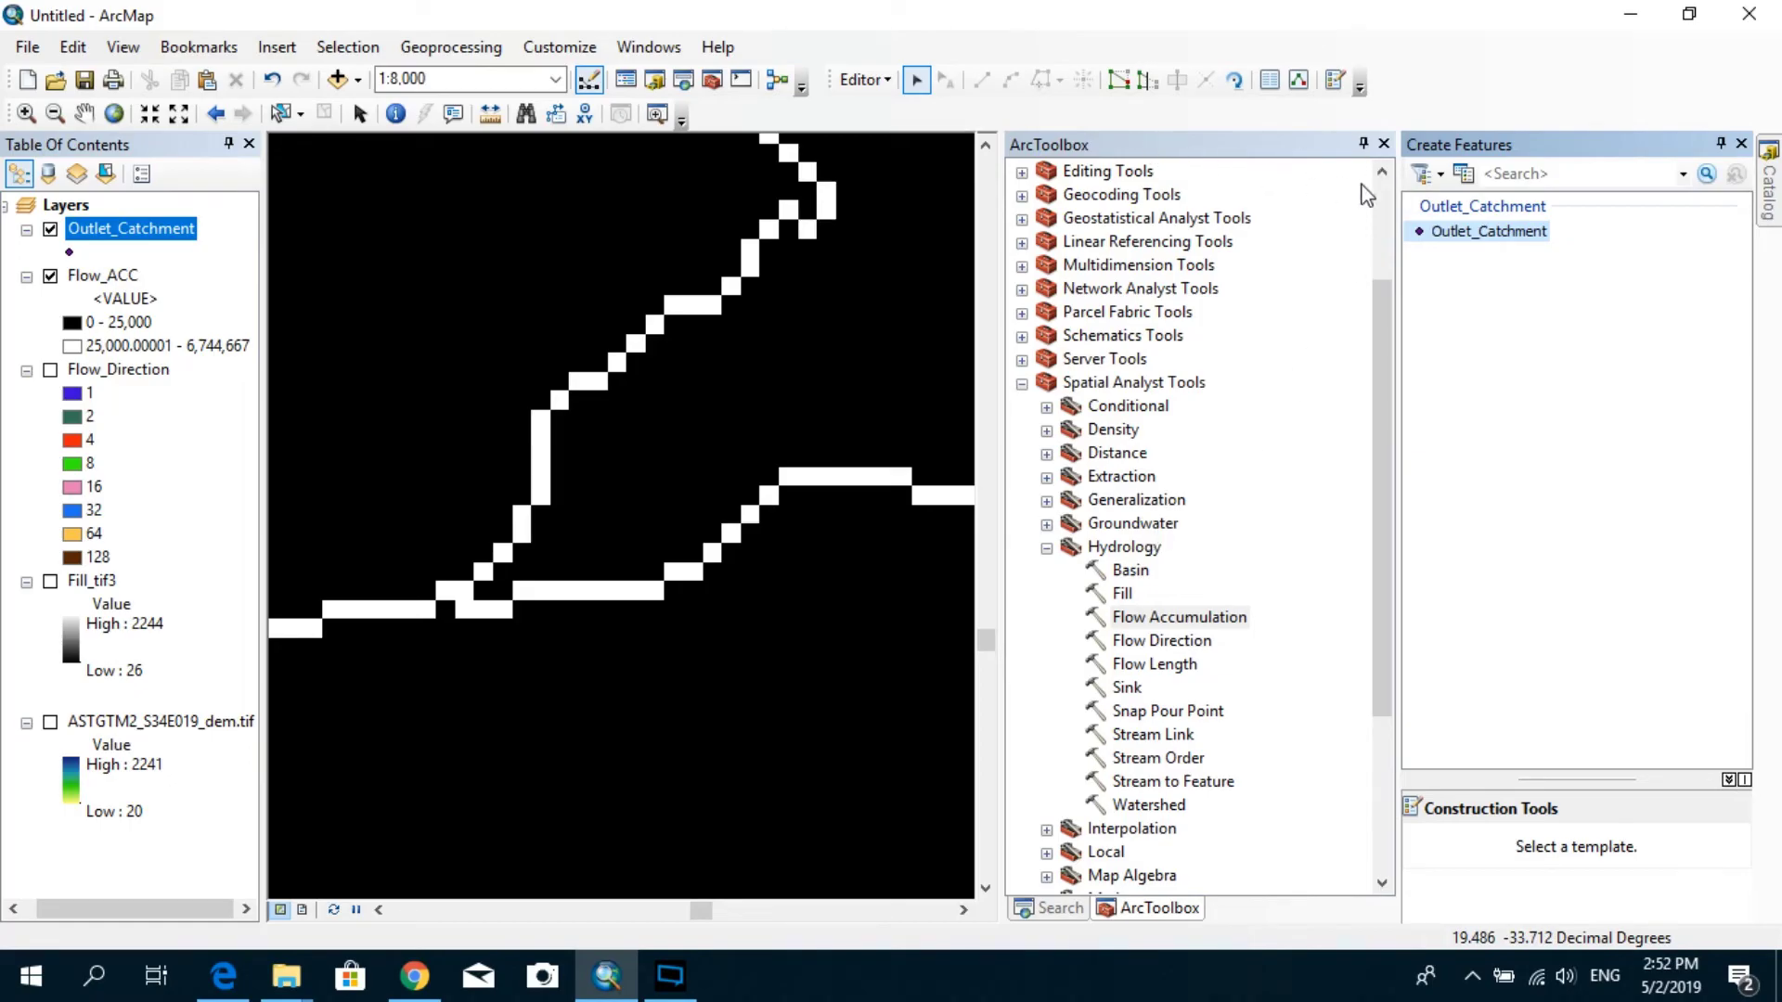
click(1382, 146)
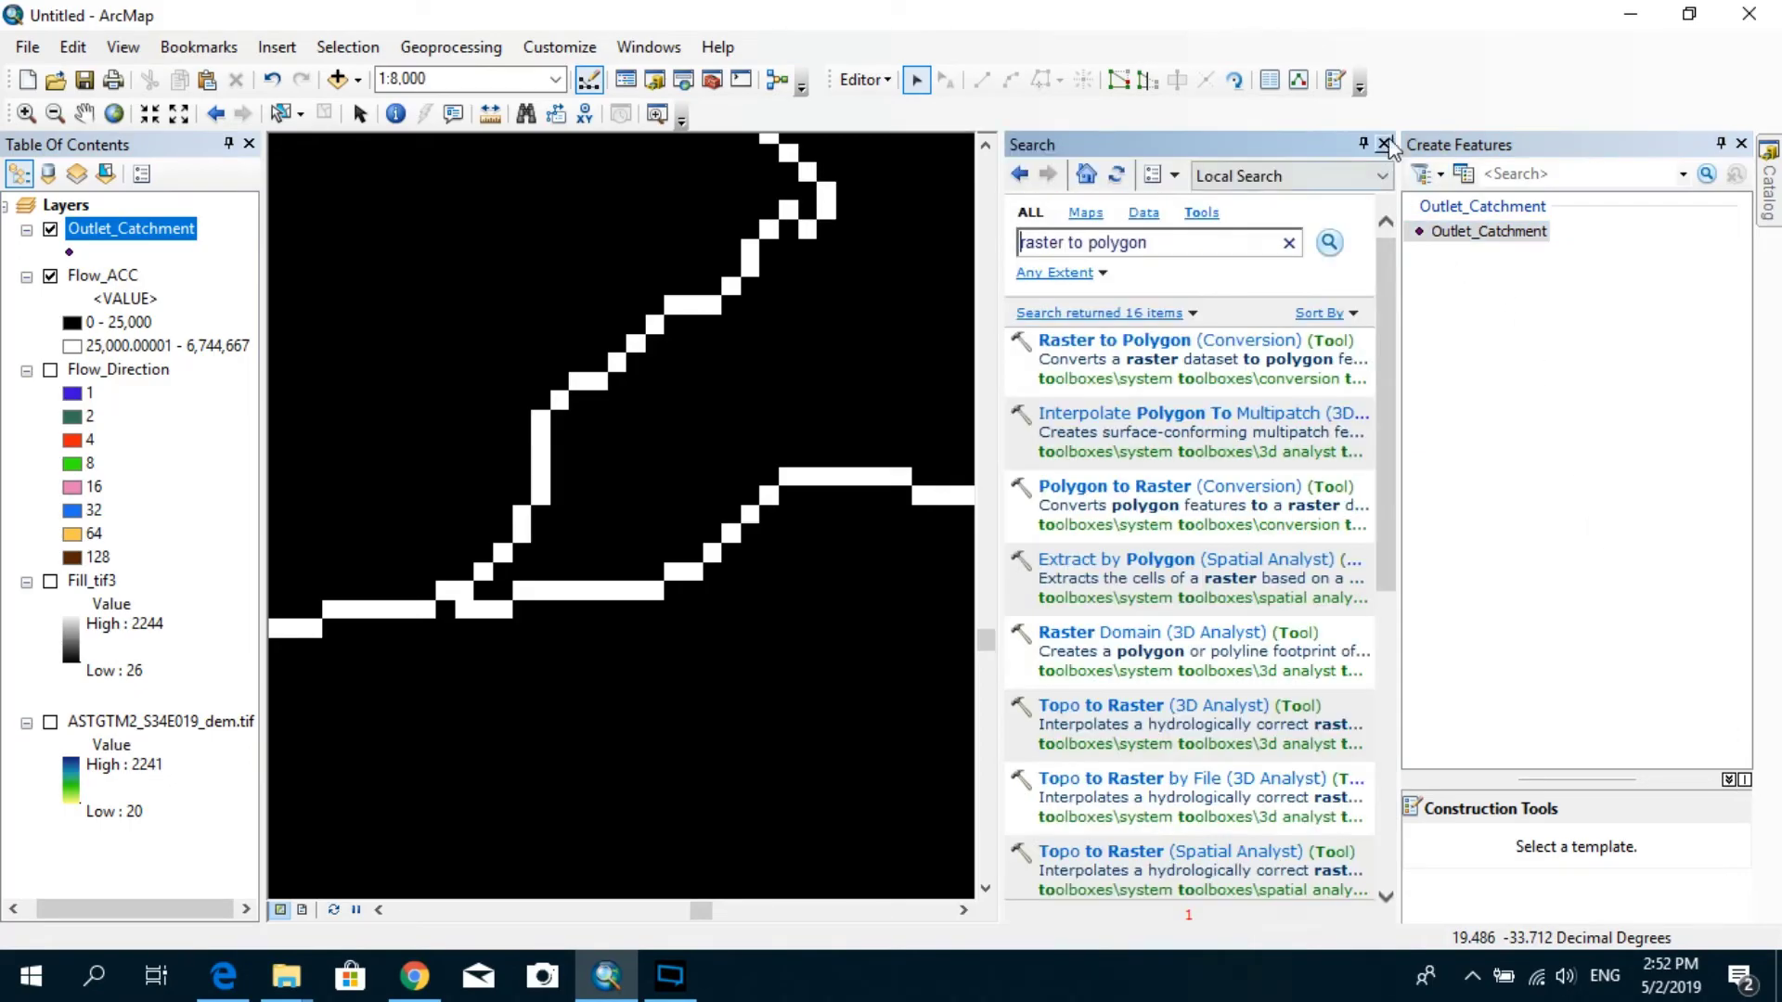
click(1383, 144)
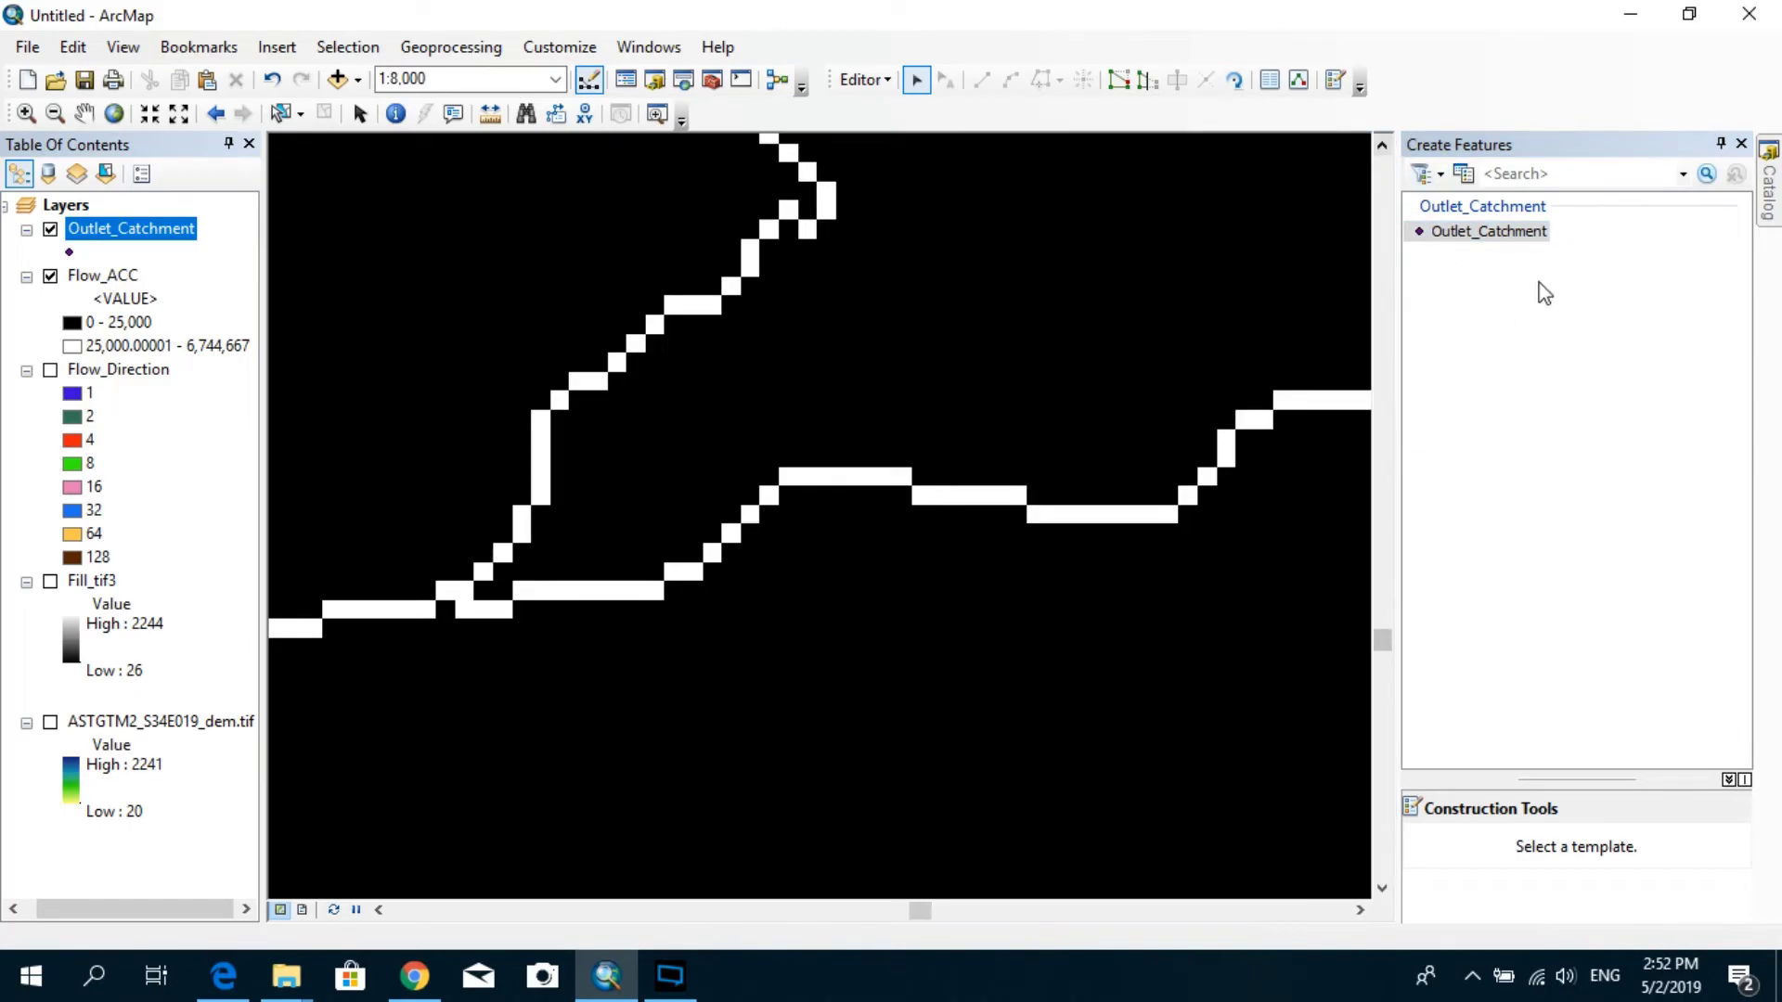
click(1494, 239)
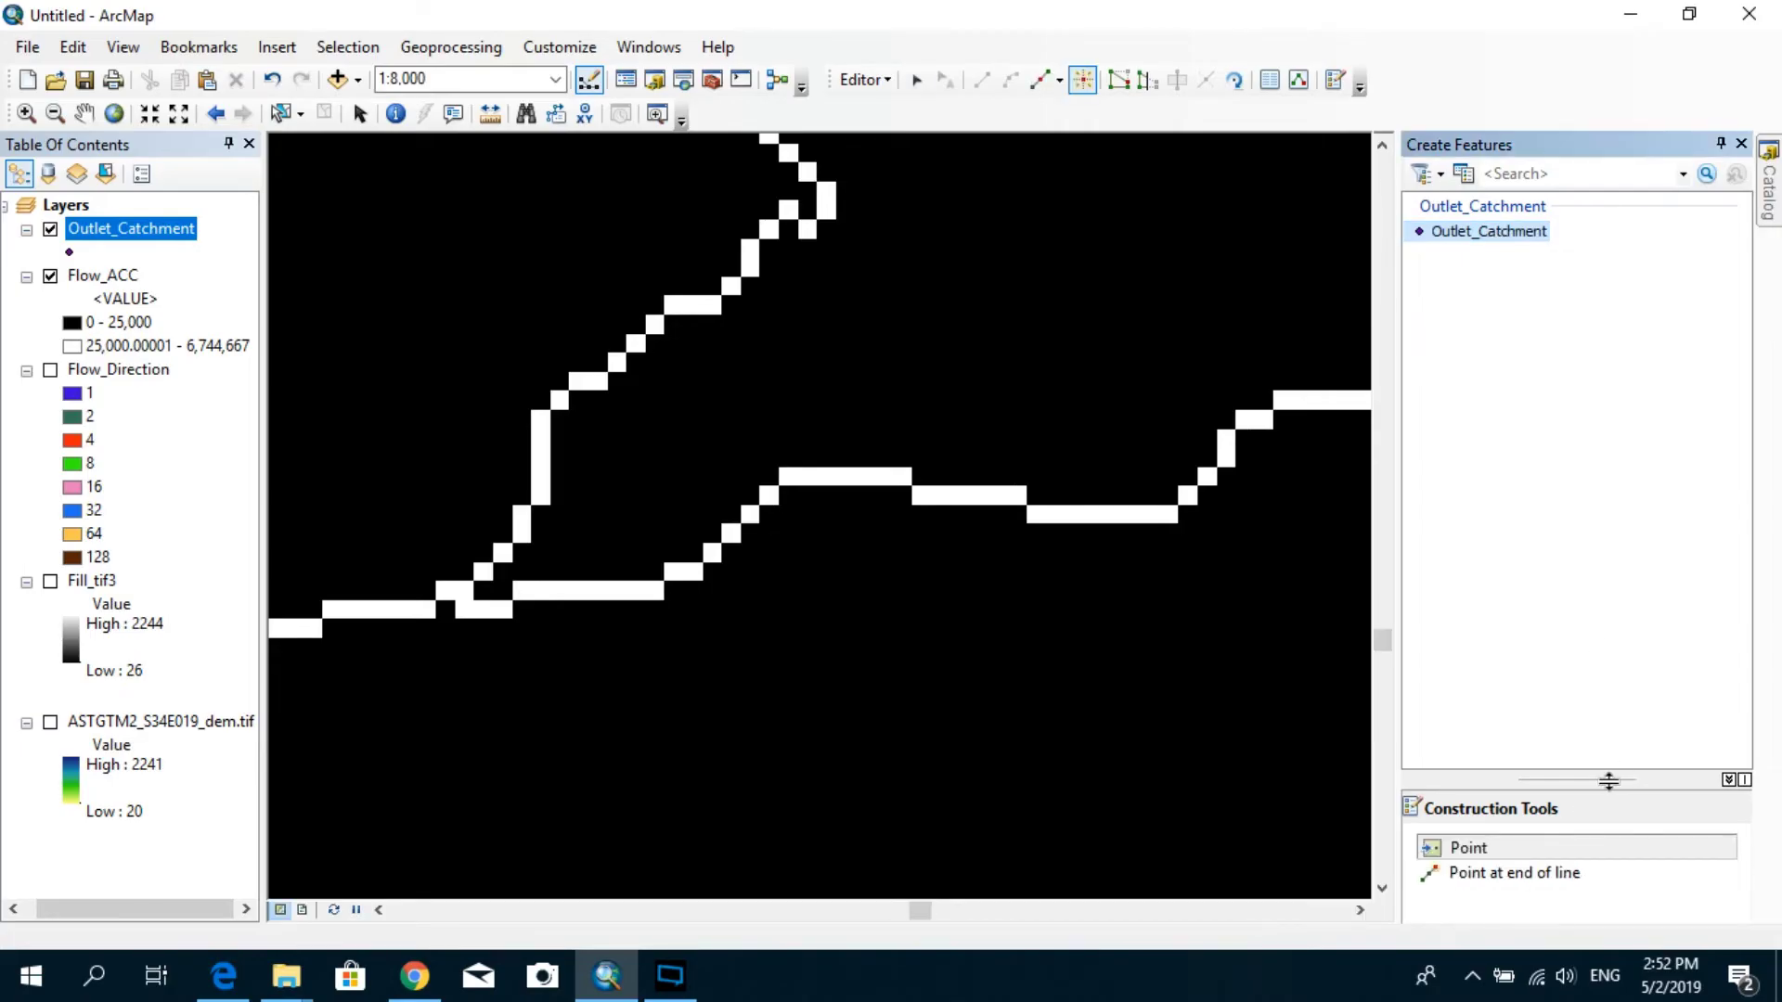
drag(1608, 781, 1579, 598)
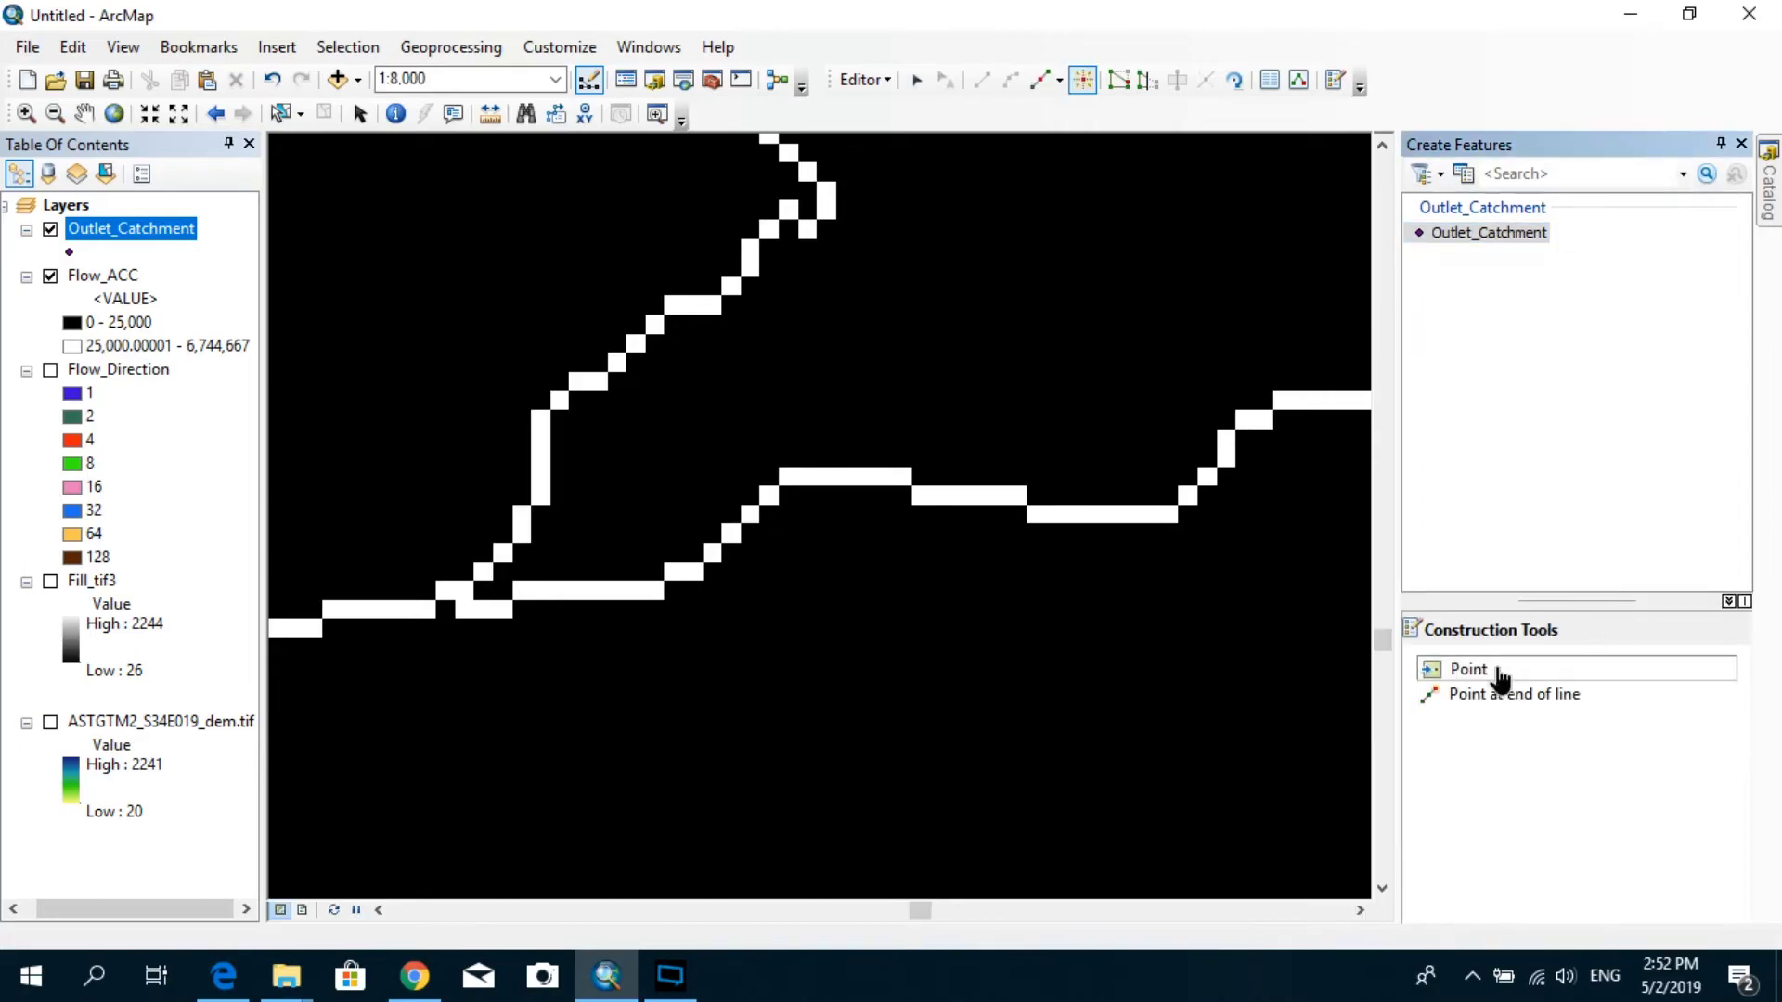
- Place the outlet point on the stream at the junction
scroll(811, 612, up, 10)
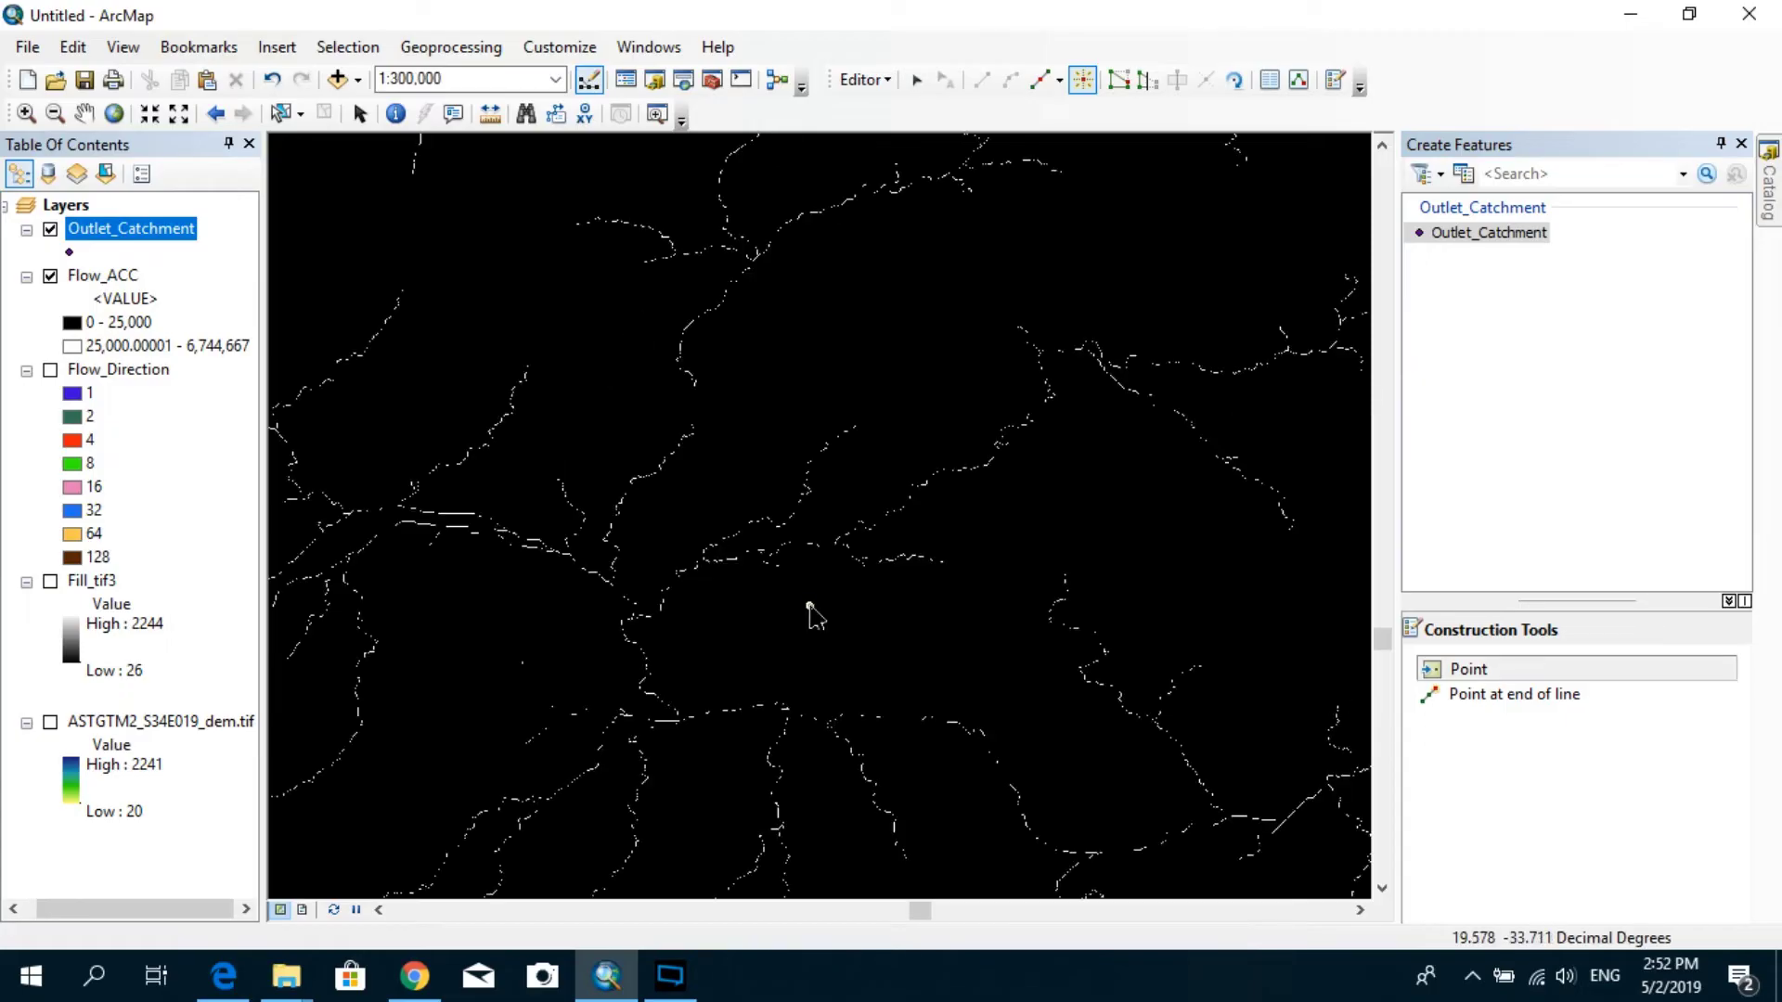
drag(974, 569, 791, 647)
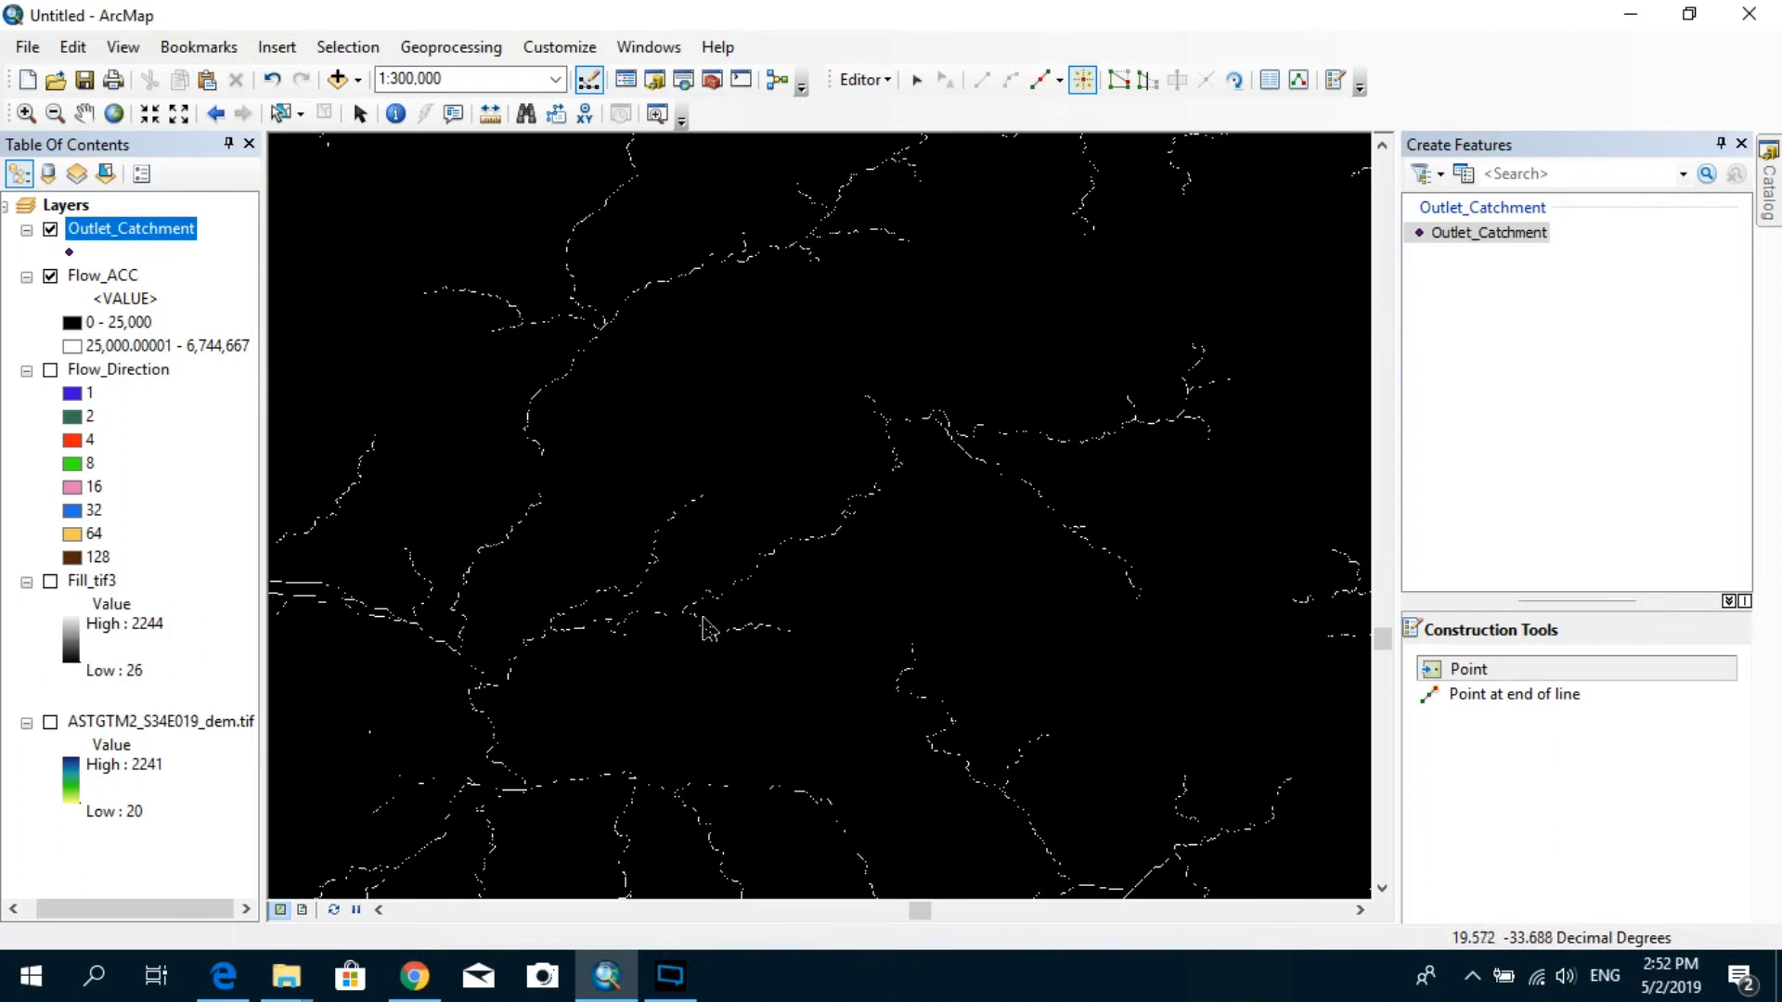
scroll(506, 682, up, 6)
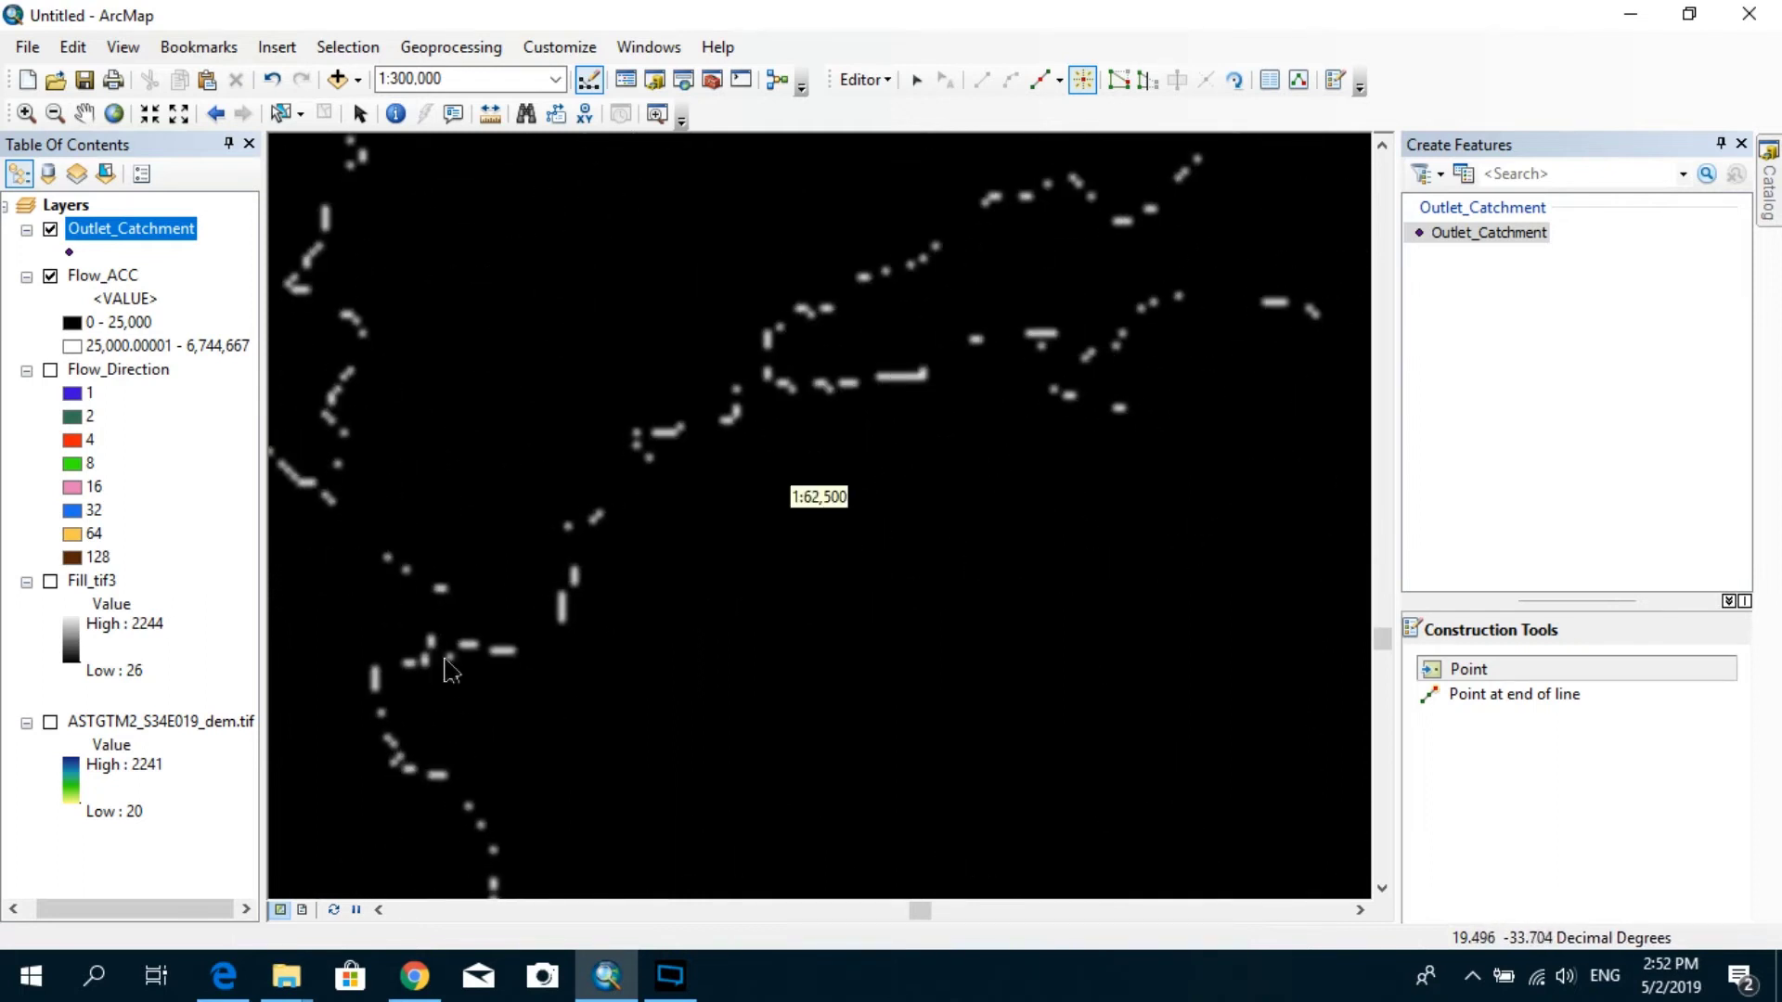
scroll(493, 716, up, 4)
drag(656, 811, 594, 538)
scroll(645, 594, up, 4)
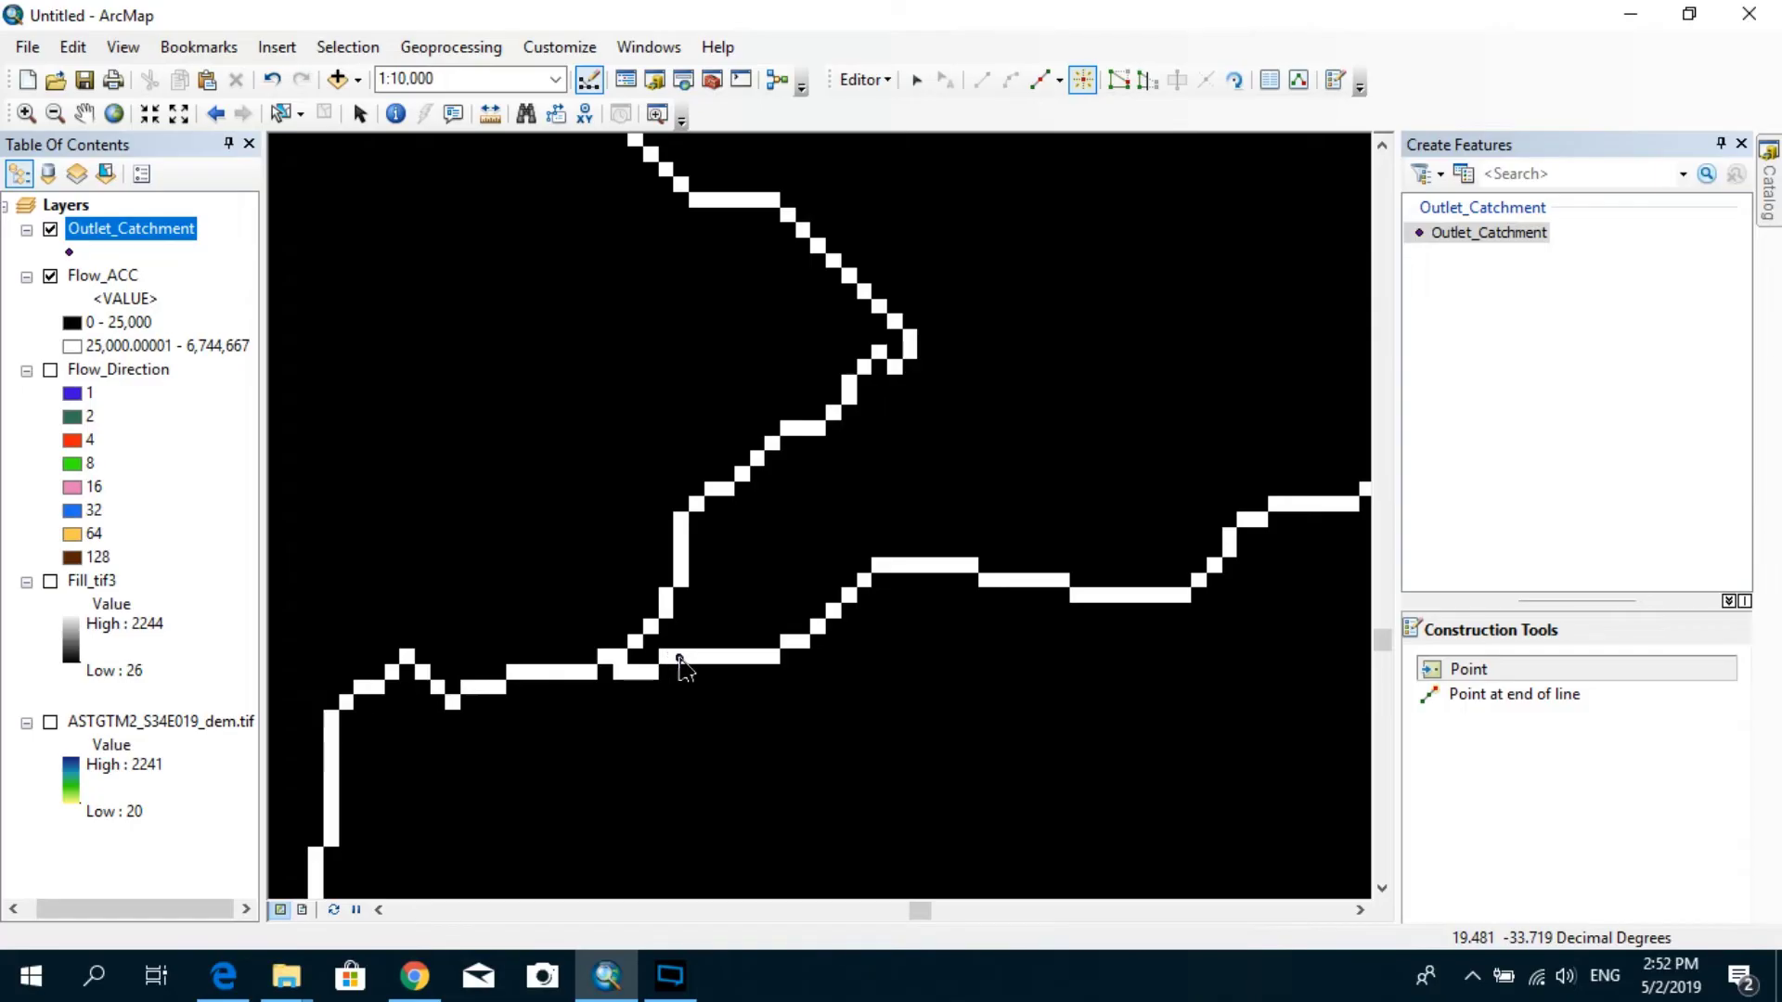
click(675, 658)
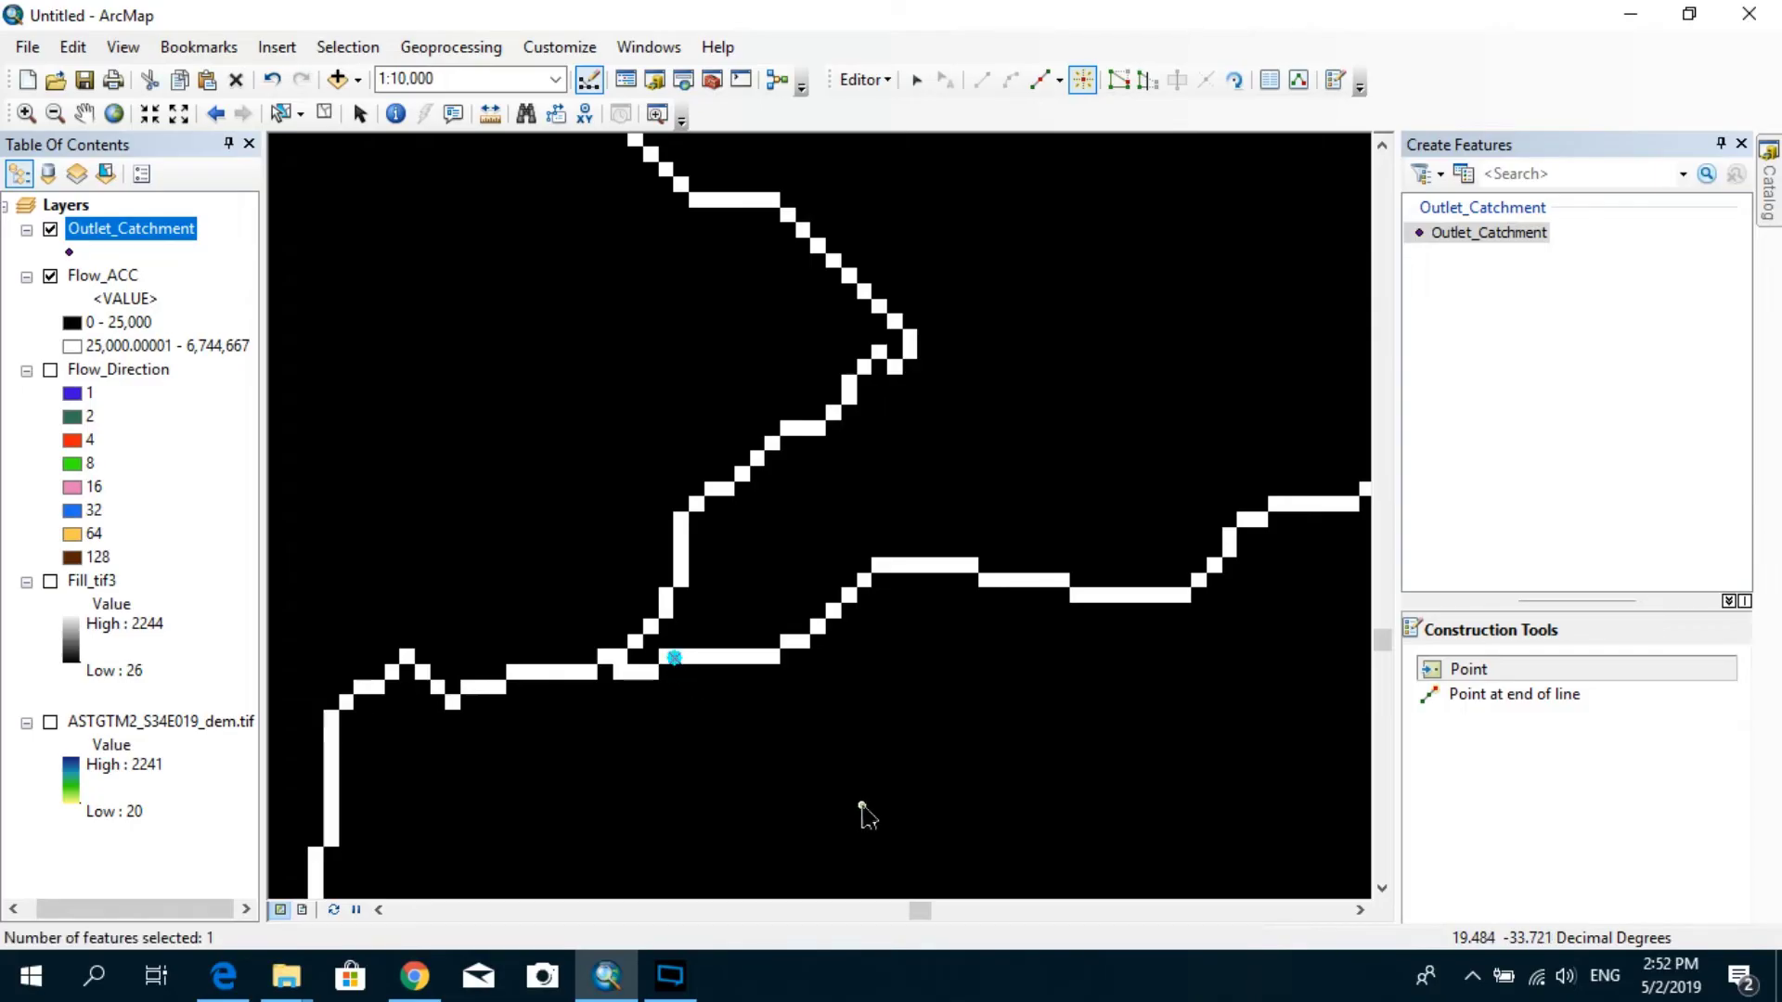
- Stop editing and save the outlet point edits
click(863, 79)
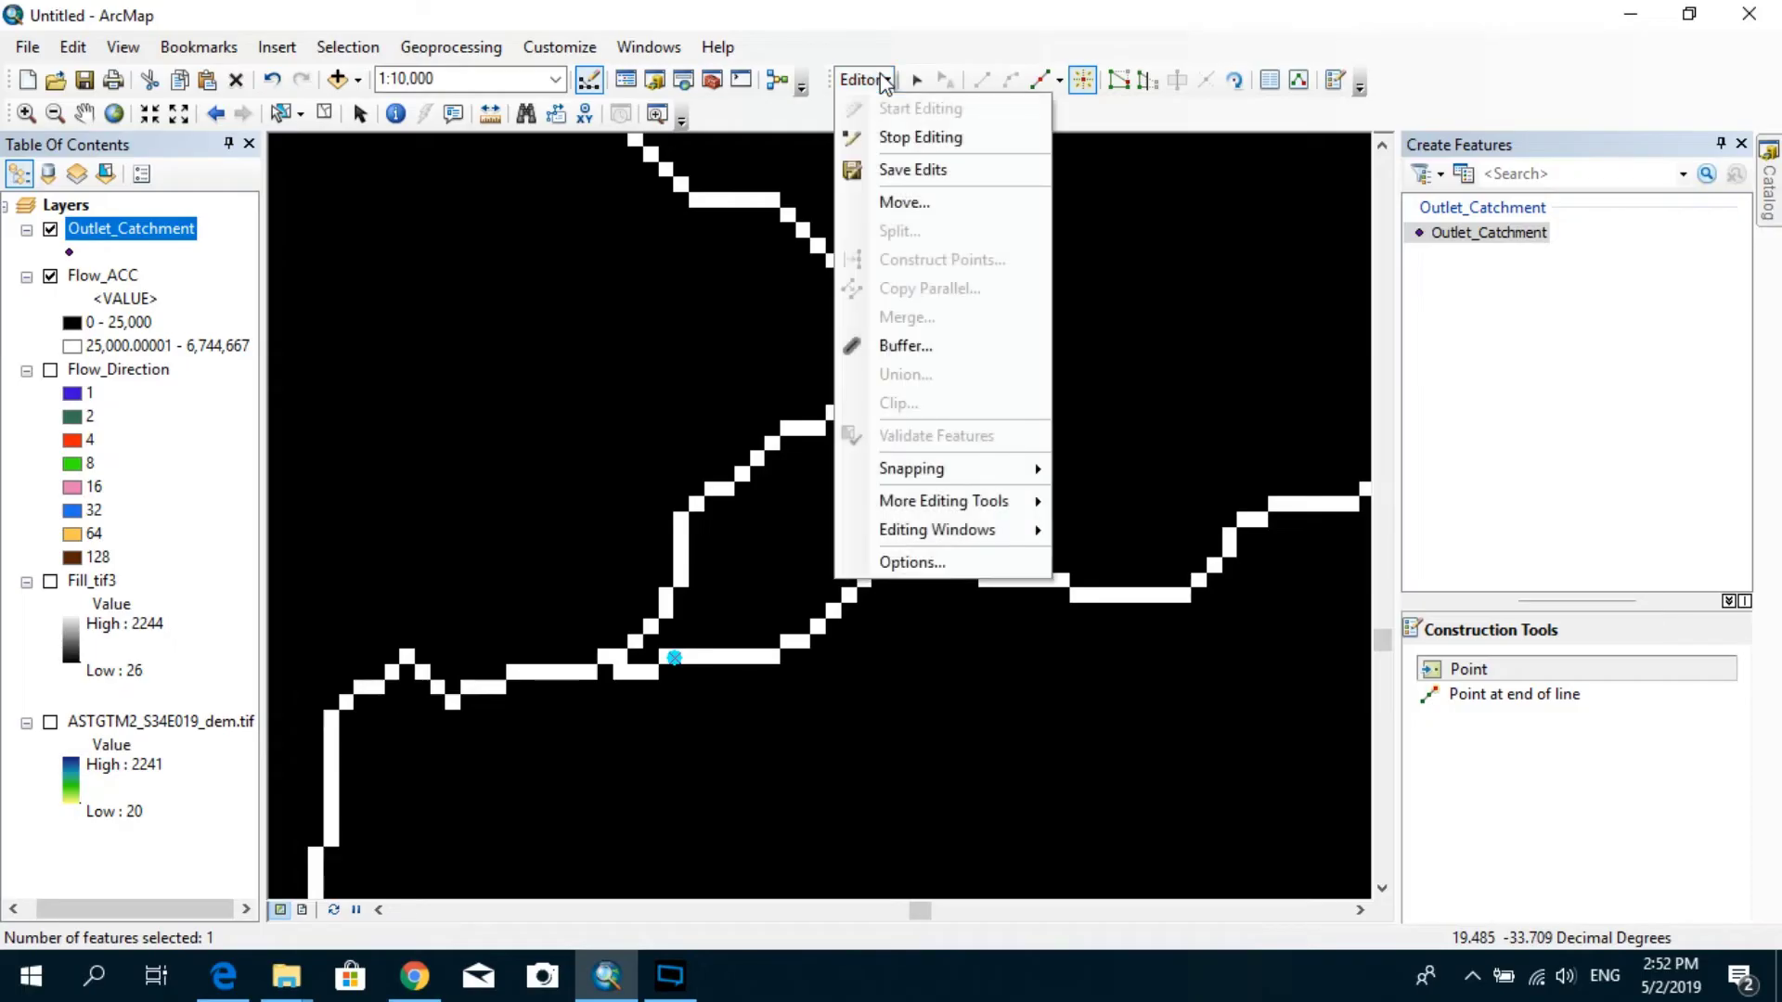
click(905, 139)
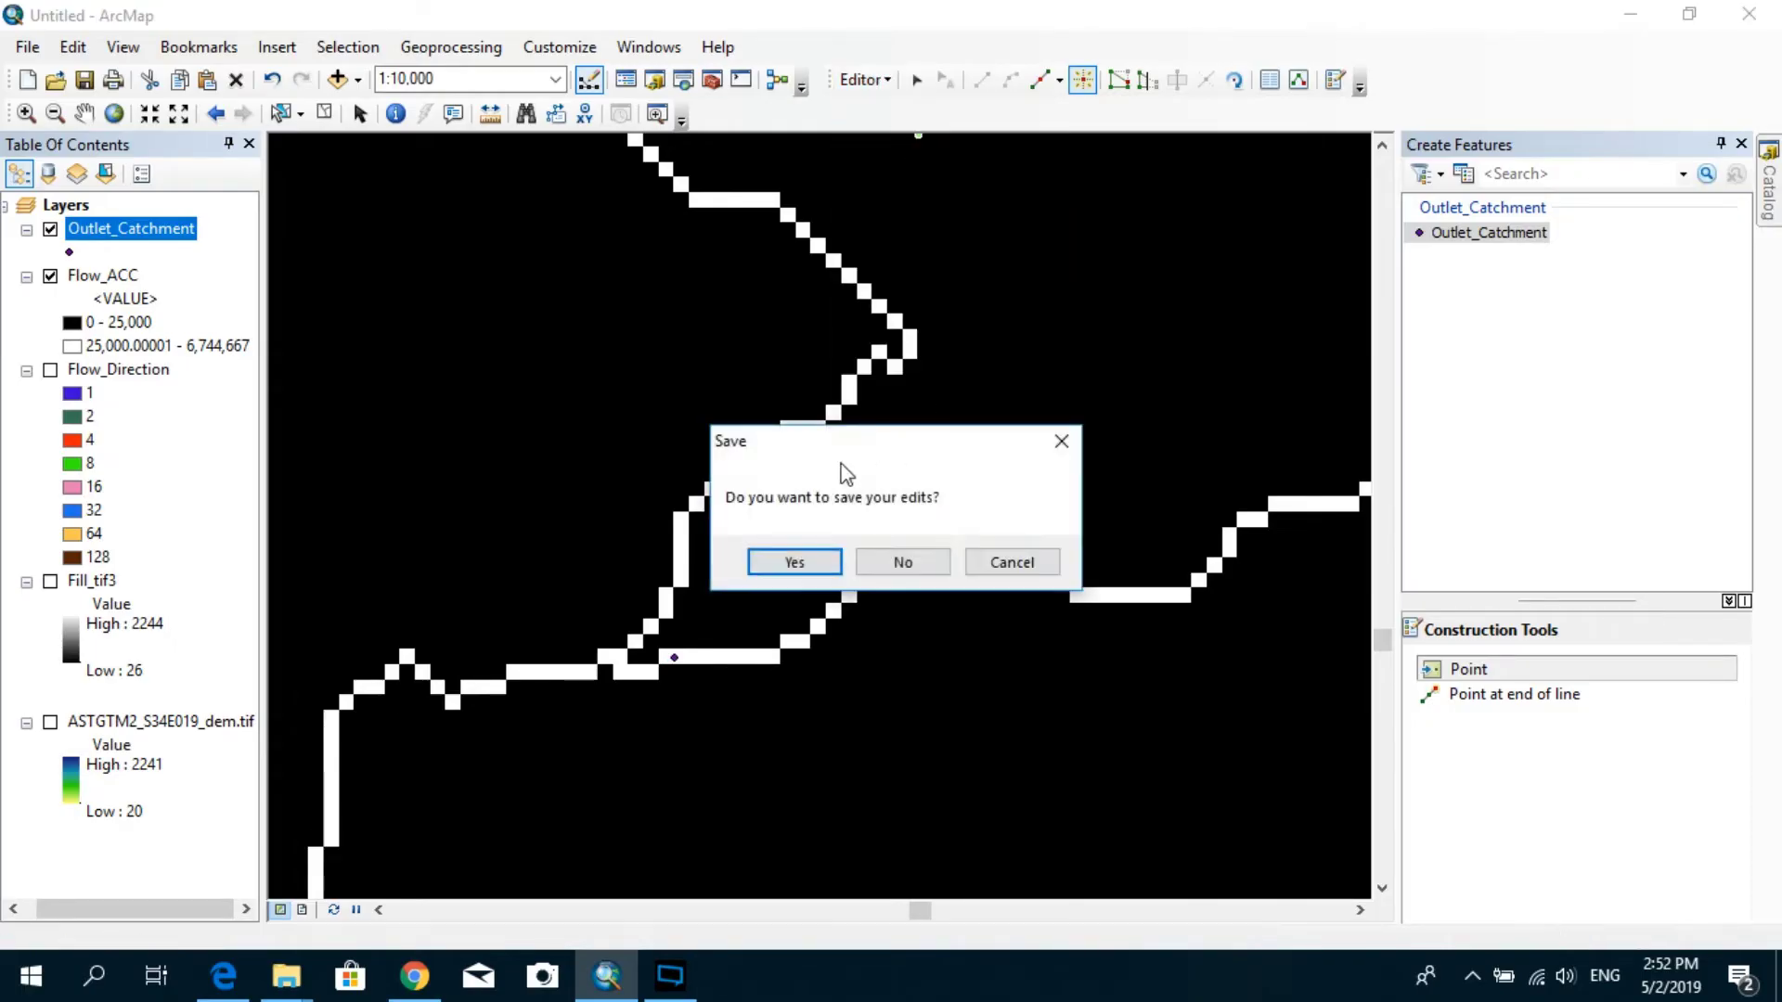
click(794, 561)
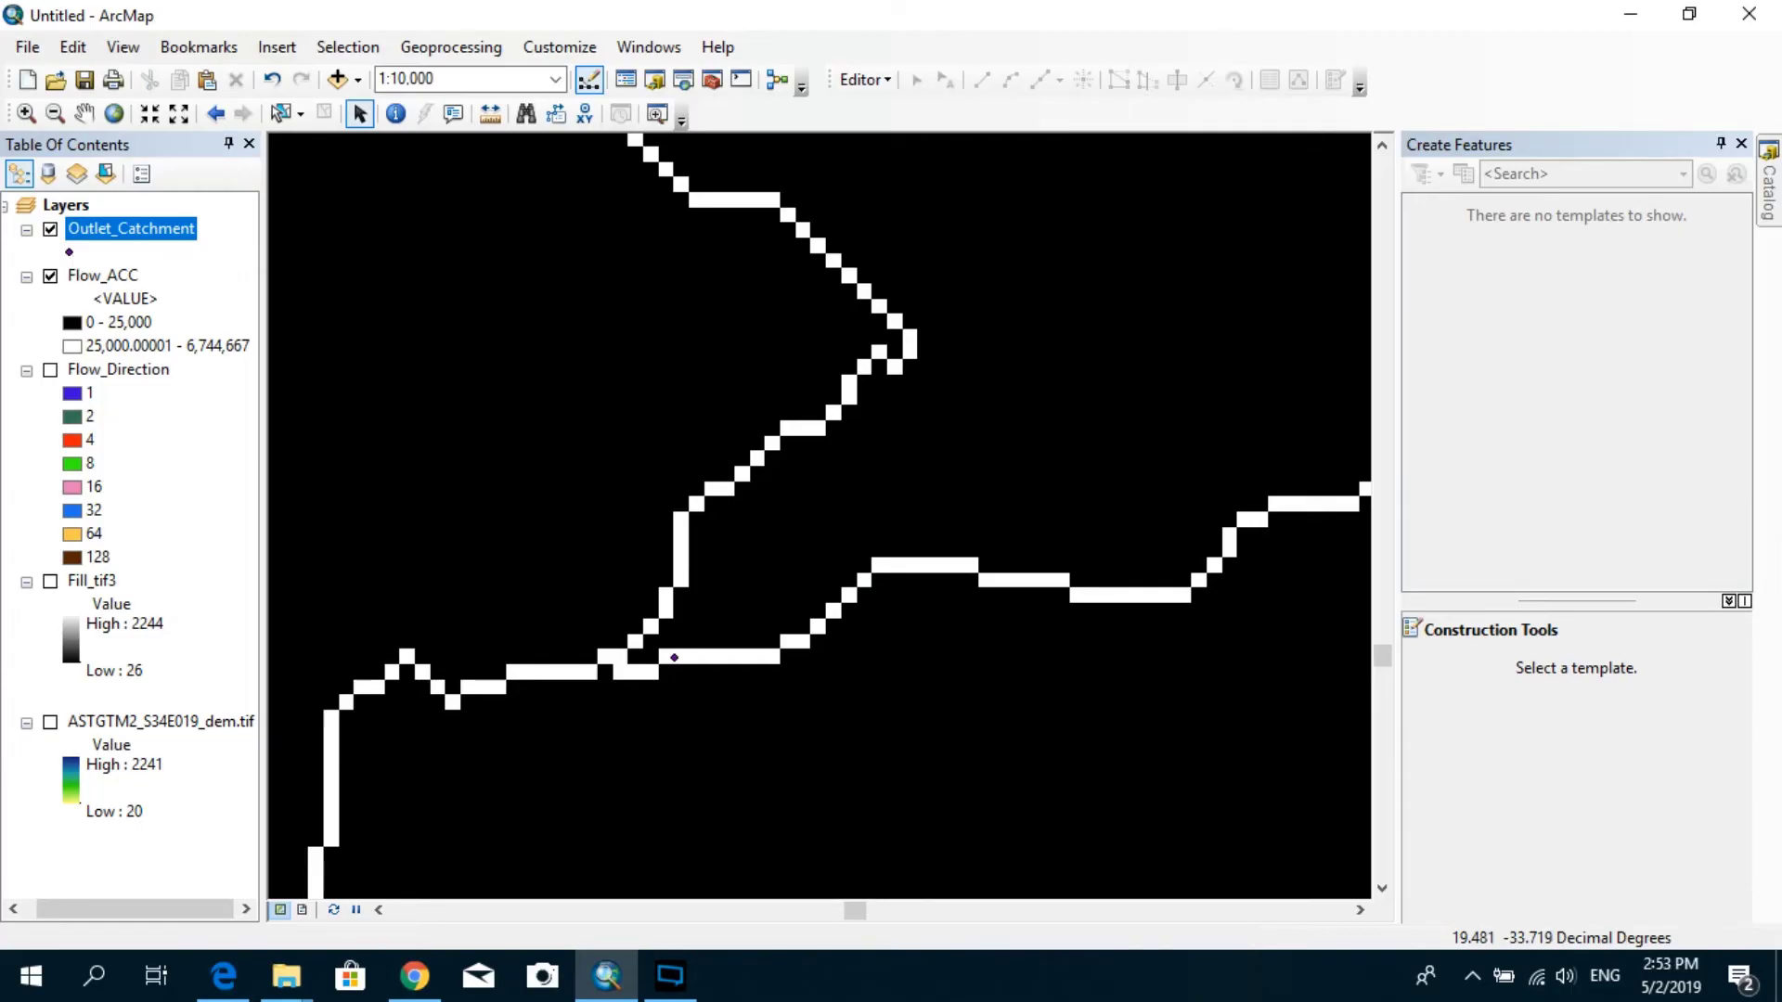
- Run Watershed with Flow_Direction and Outlet_Catchment as pour point, output Watersh_Flow2
click(1742, 145)
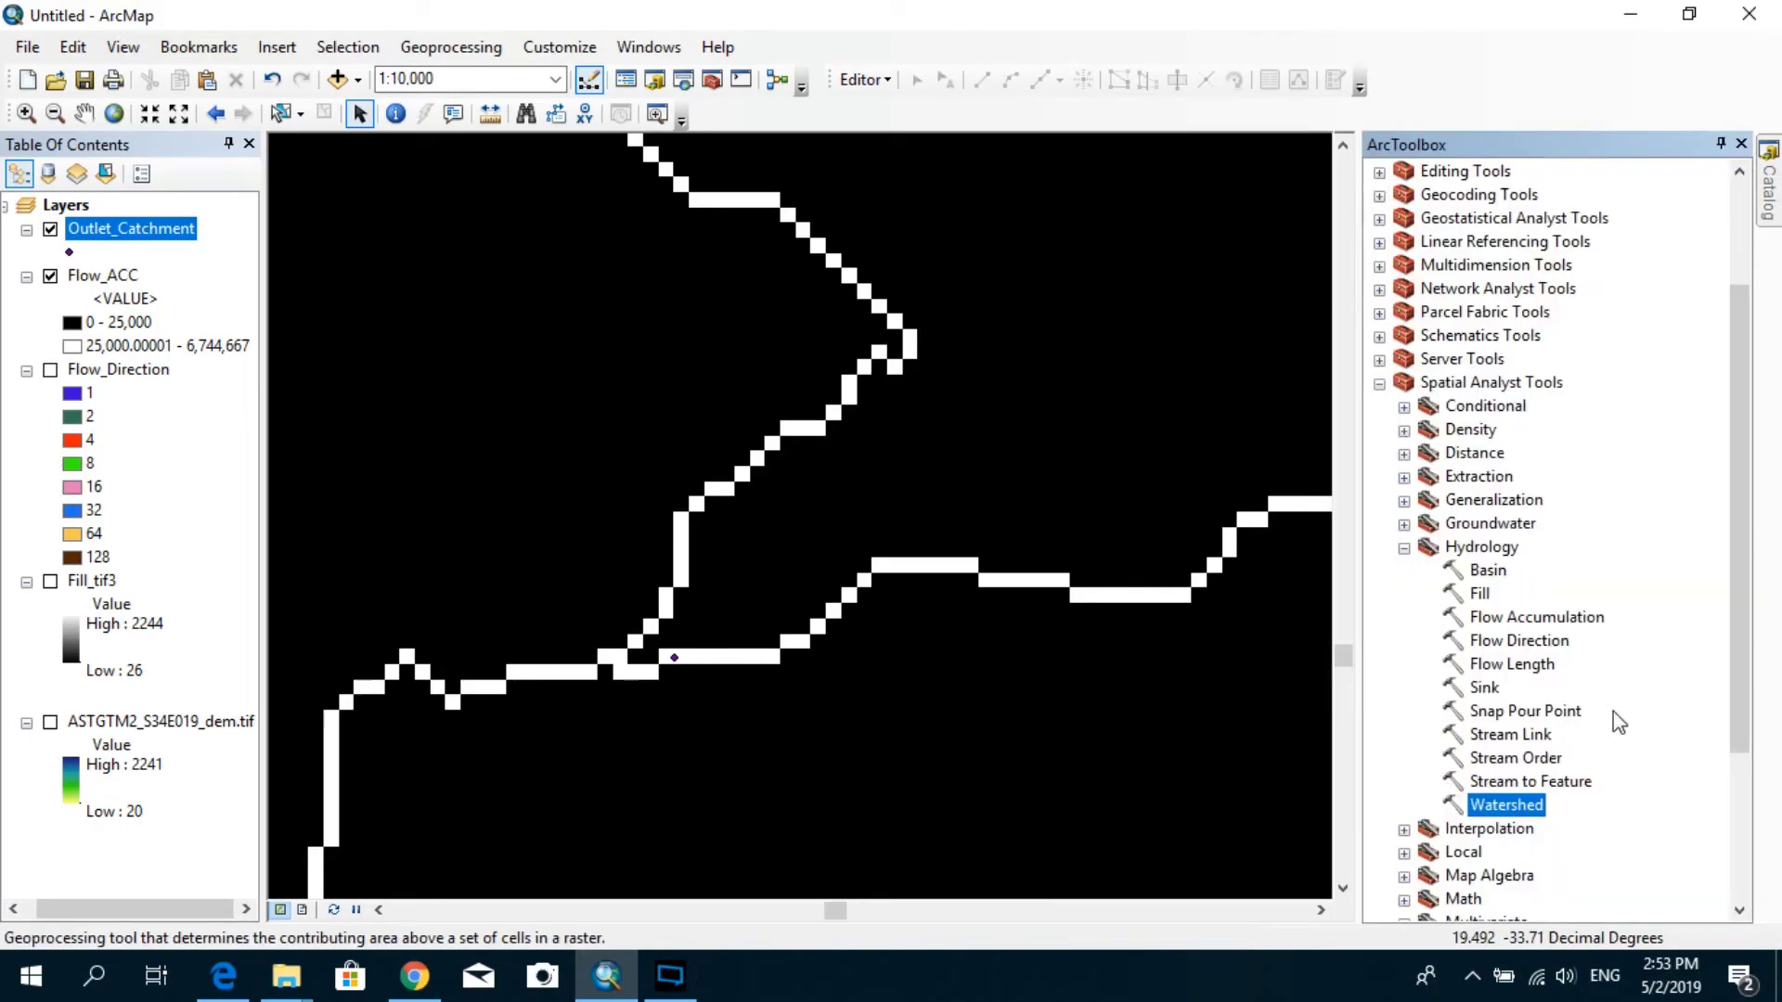
double_click(1504, 815)
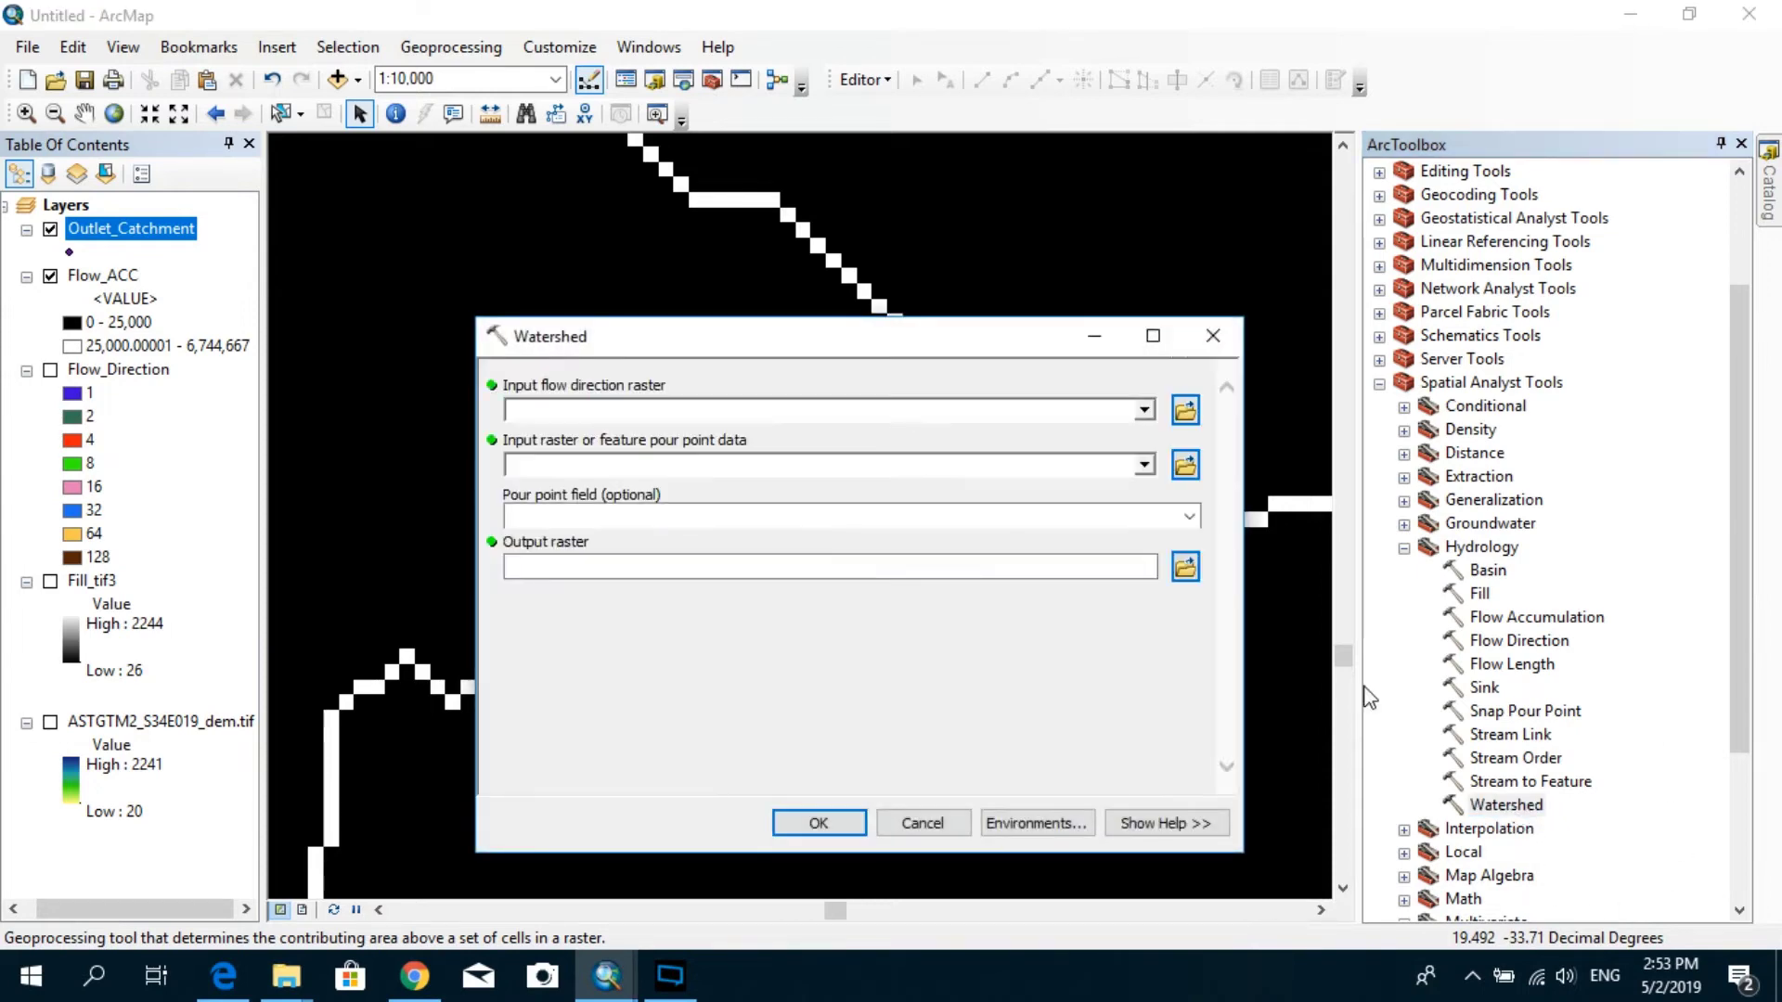
drag(646, 330, 755, 301)
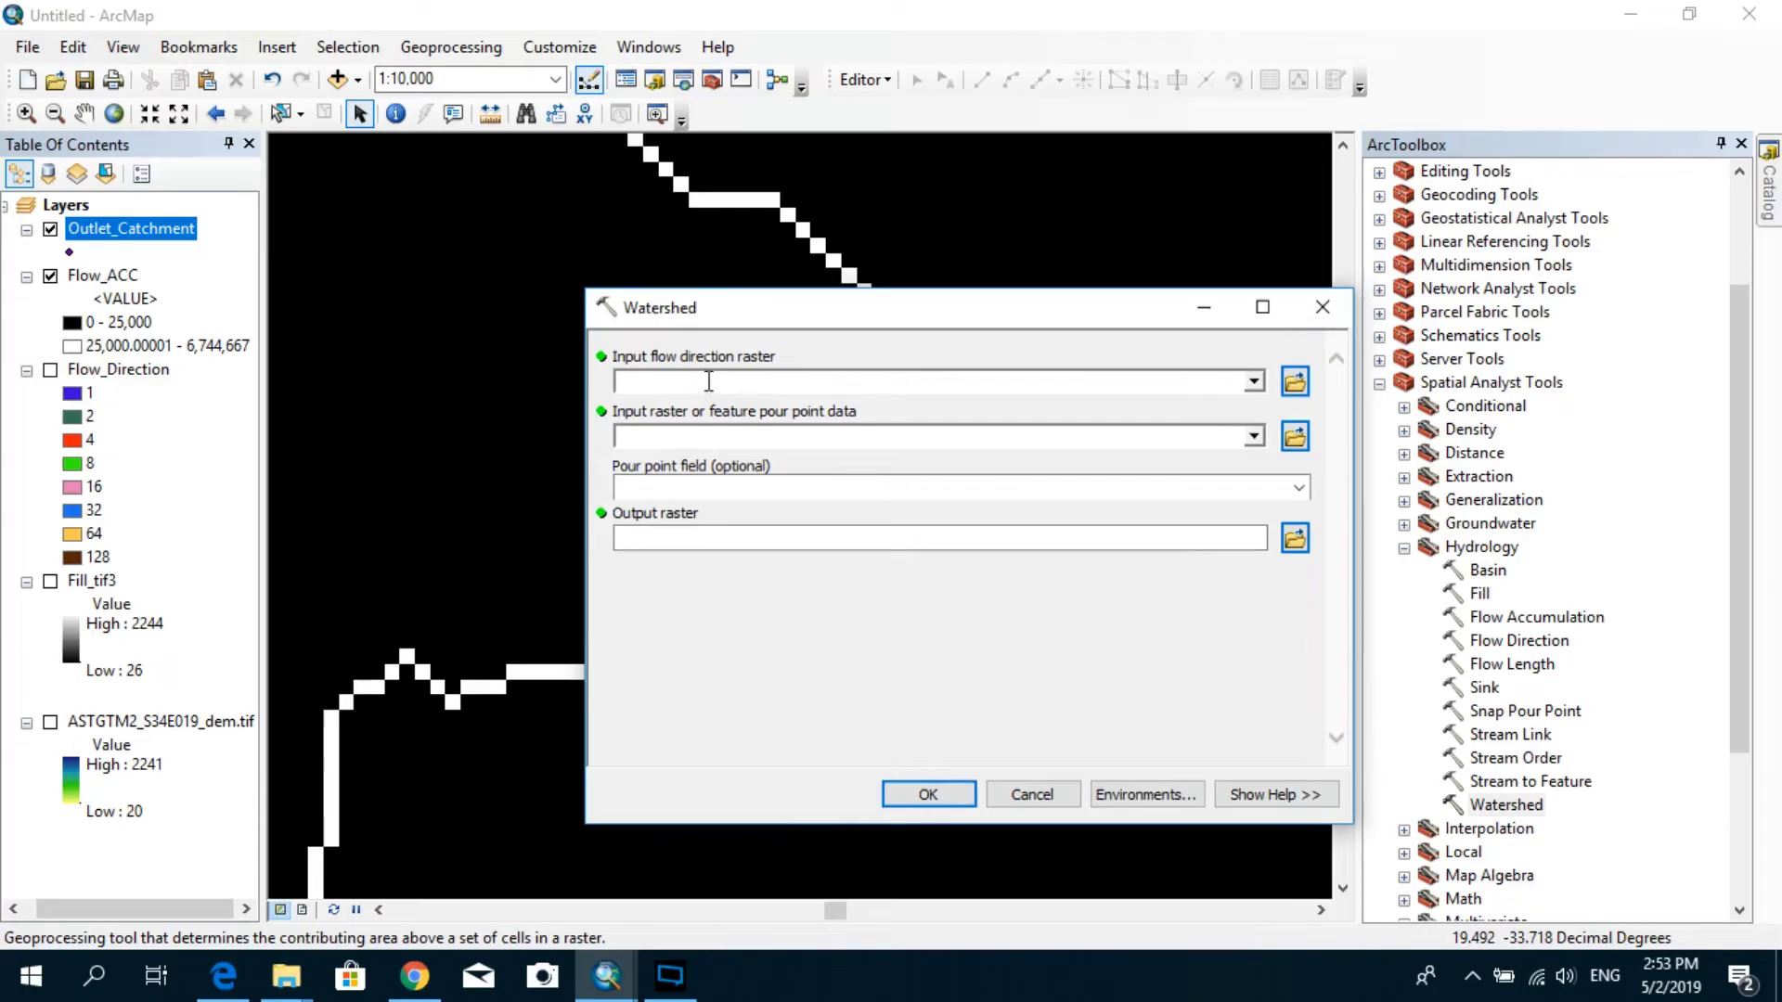
drag(118, 369, 737, 386)
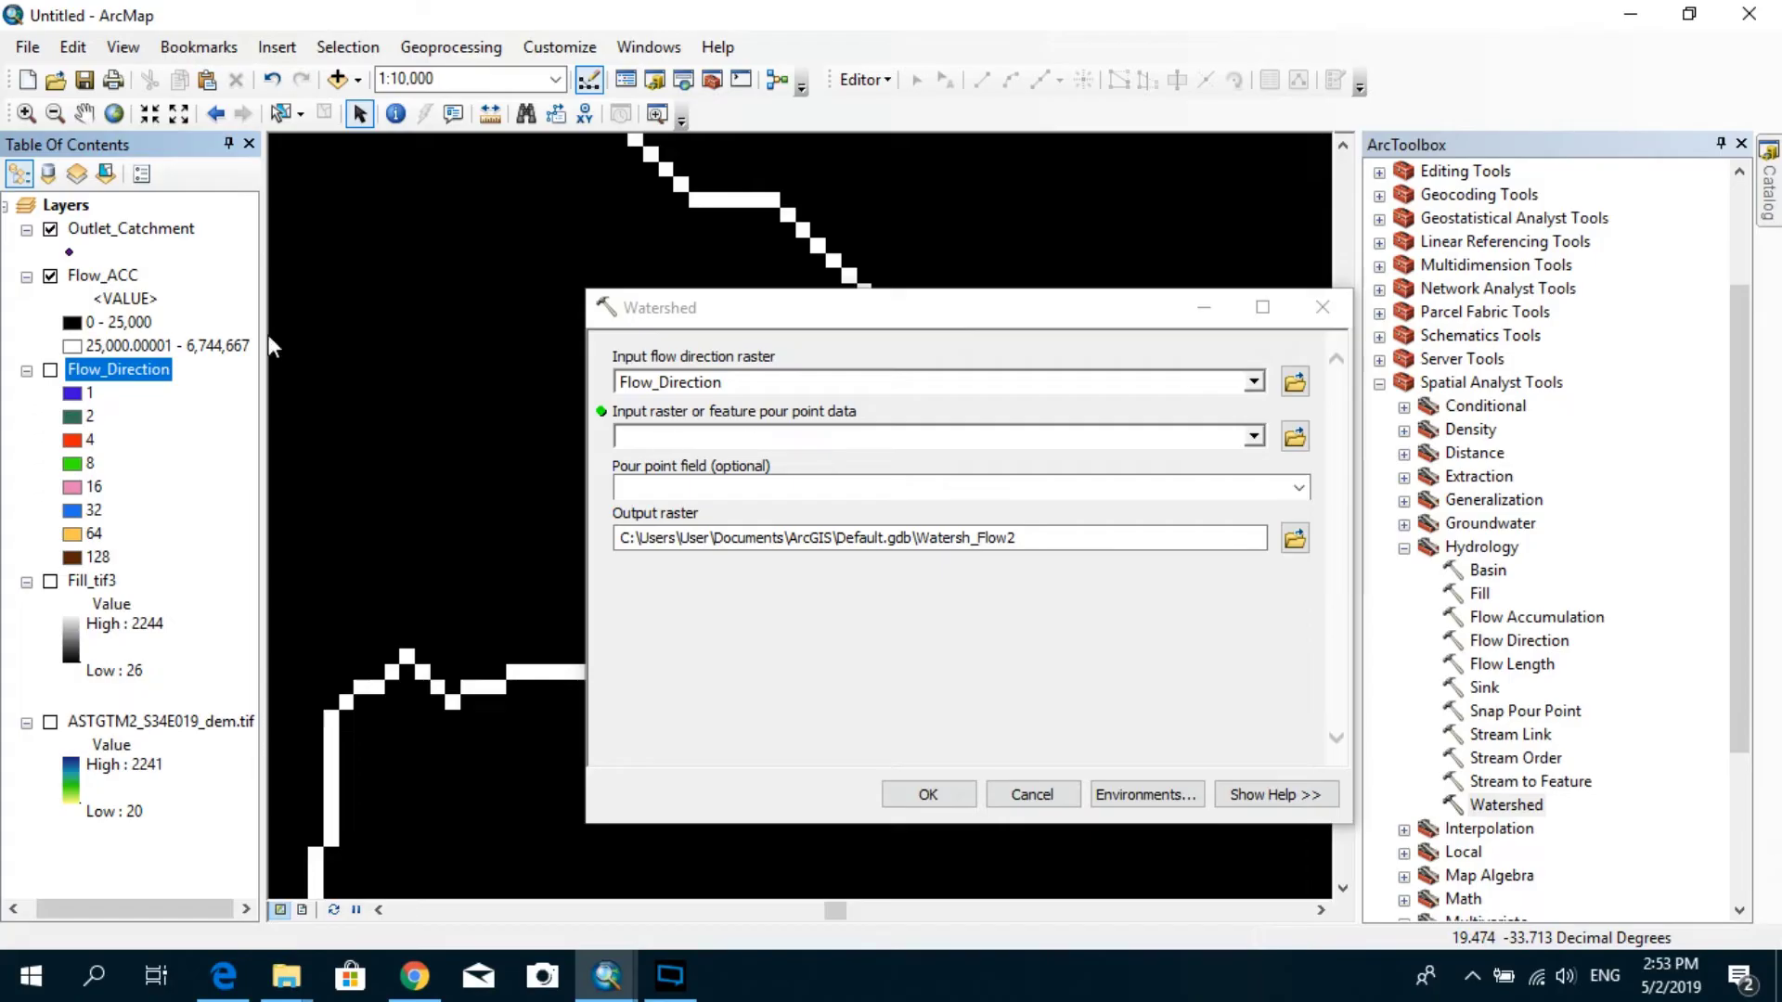
drag(130, 229, 680, 434)
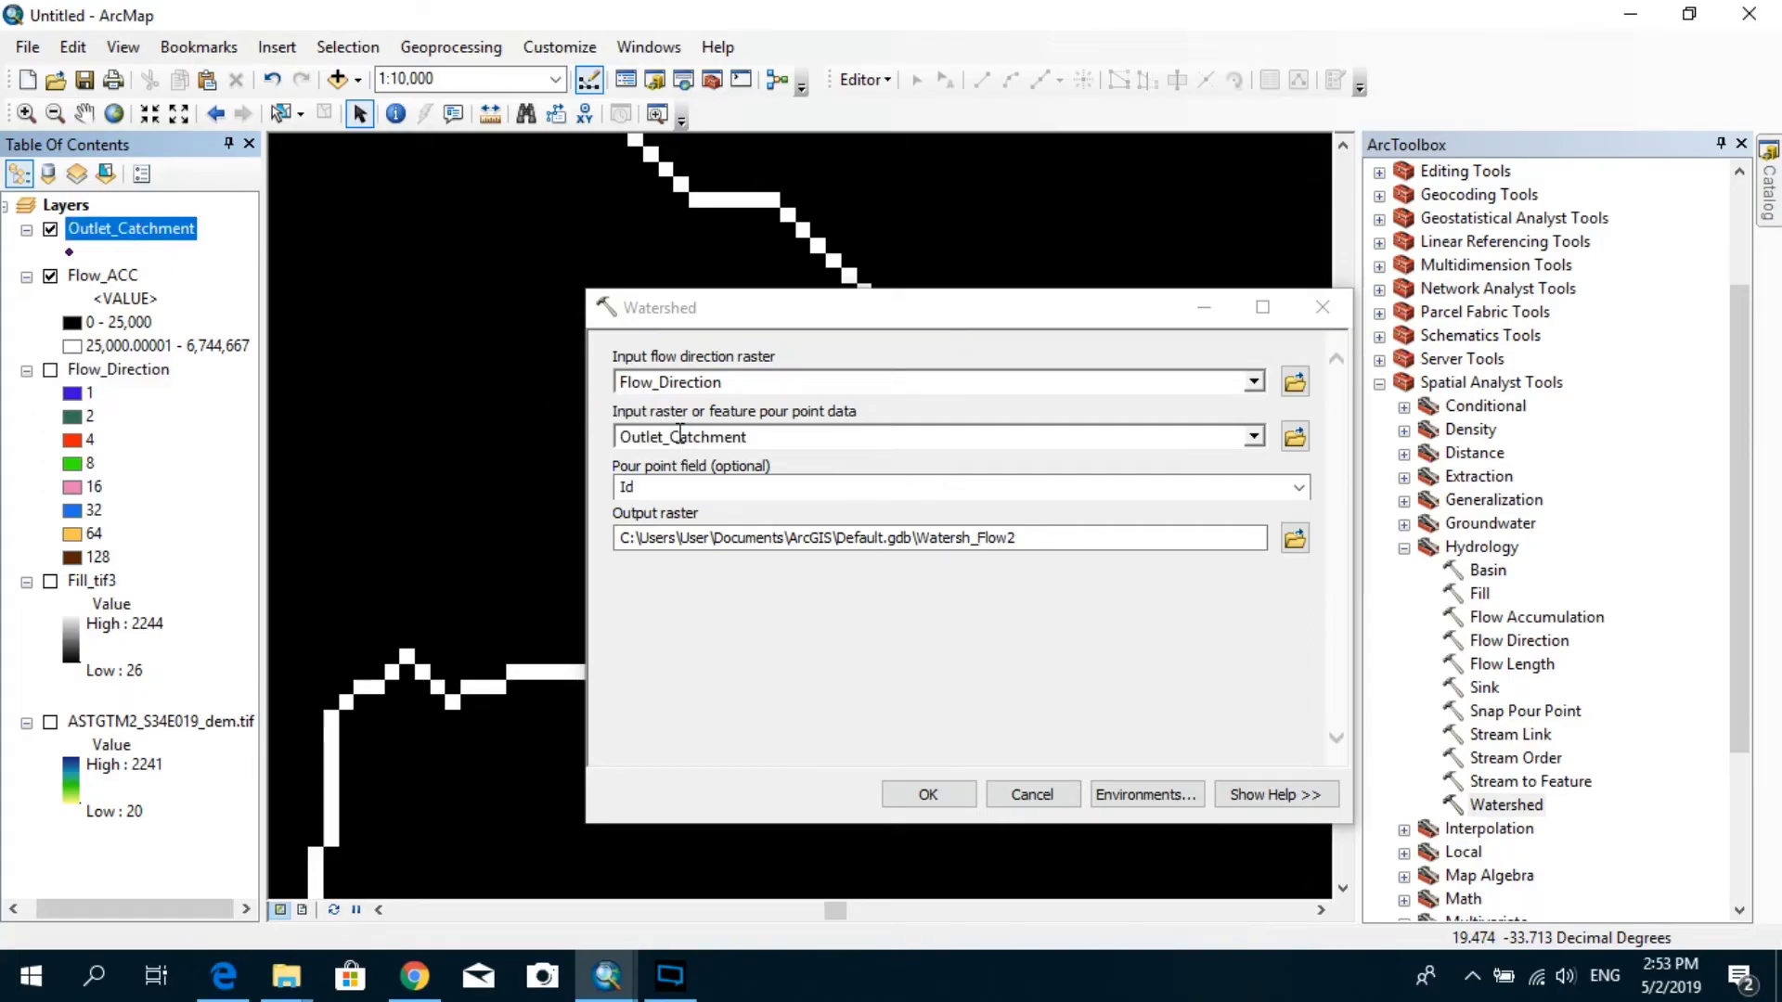
click(929, 795)
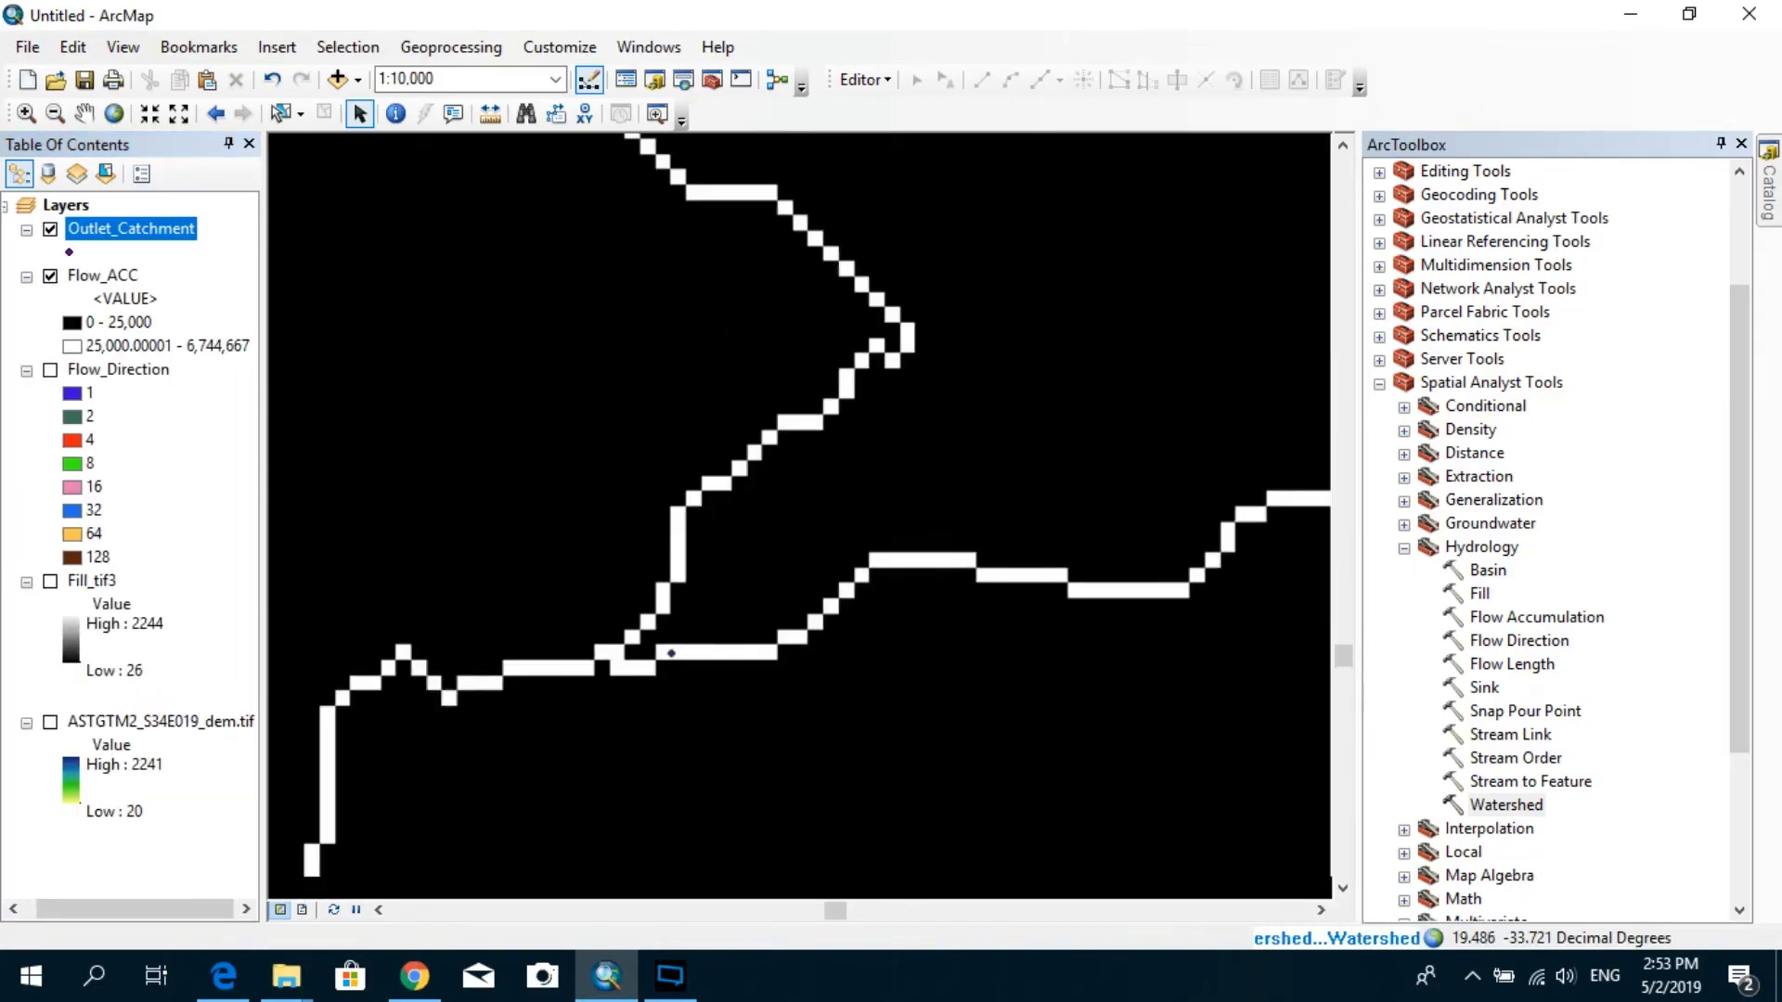
- Zoom out to about 1:400,000 and pan to centre the tan Watersh_Flow2 catchment
scroll(794, 487, down, 5)
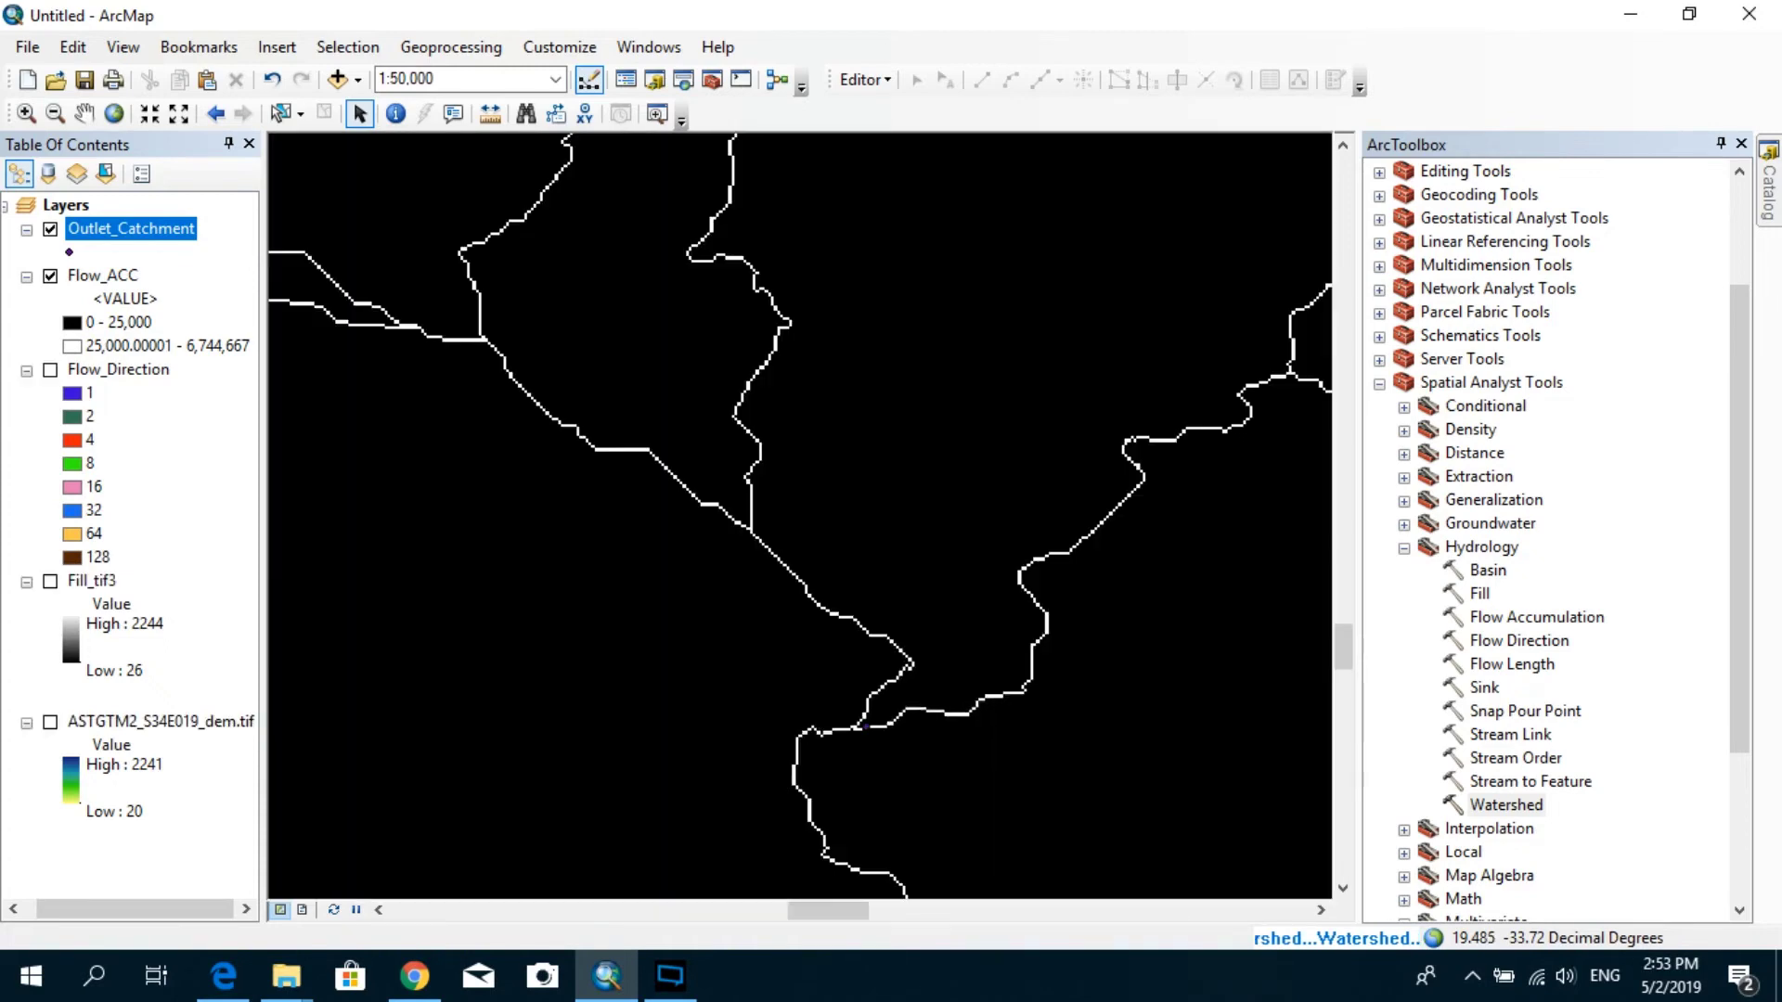
scroll(796, 492, down, 4)
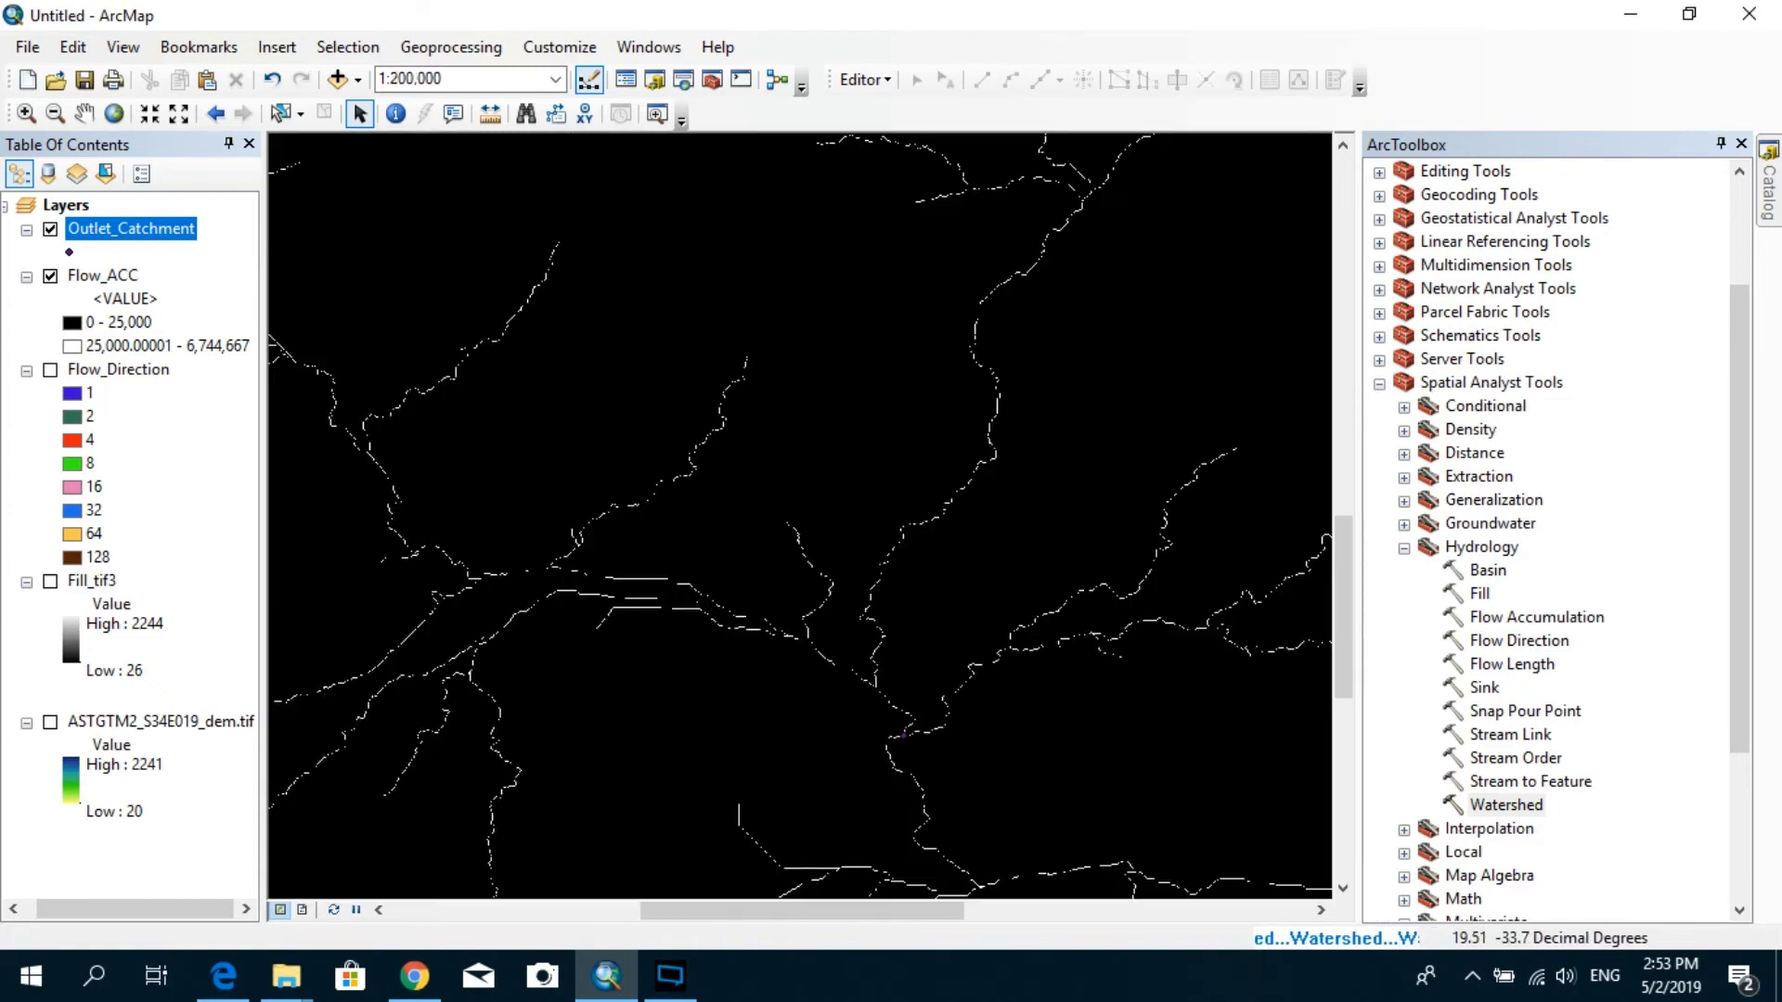
scroll(796, 492, down, 2)
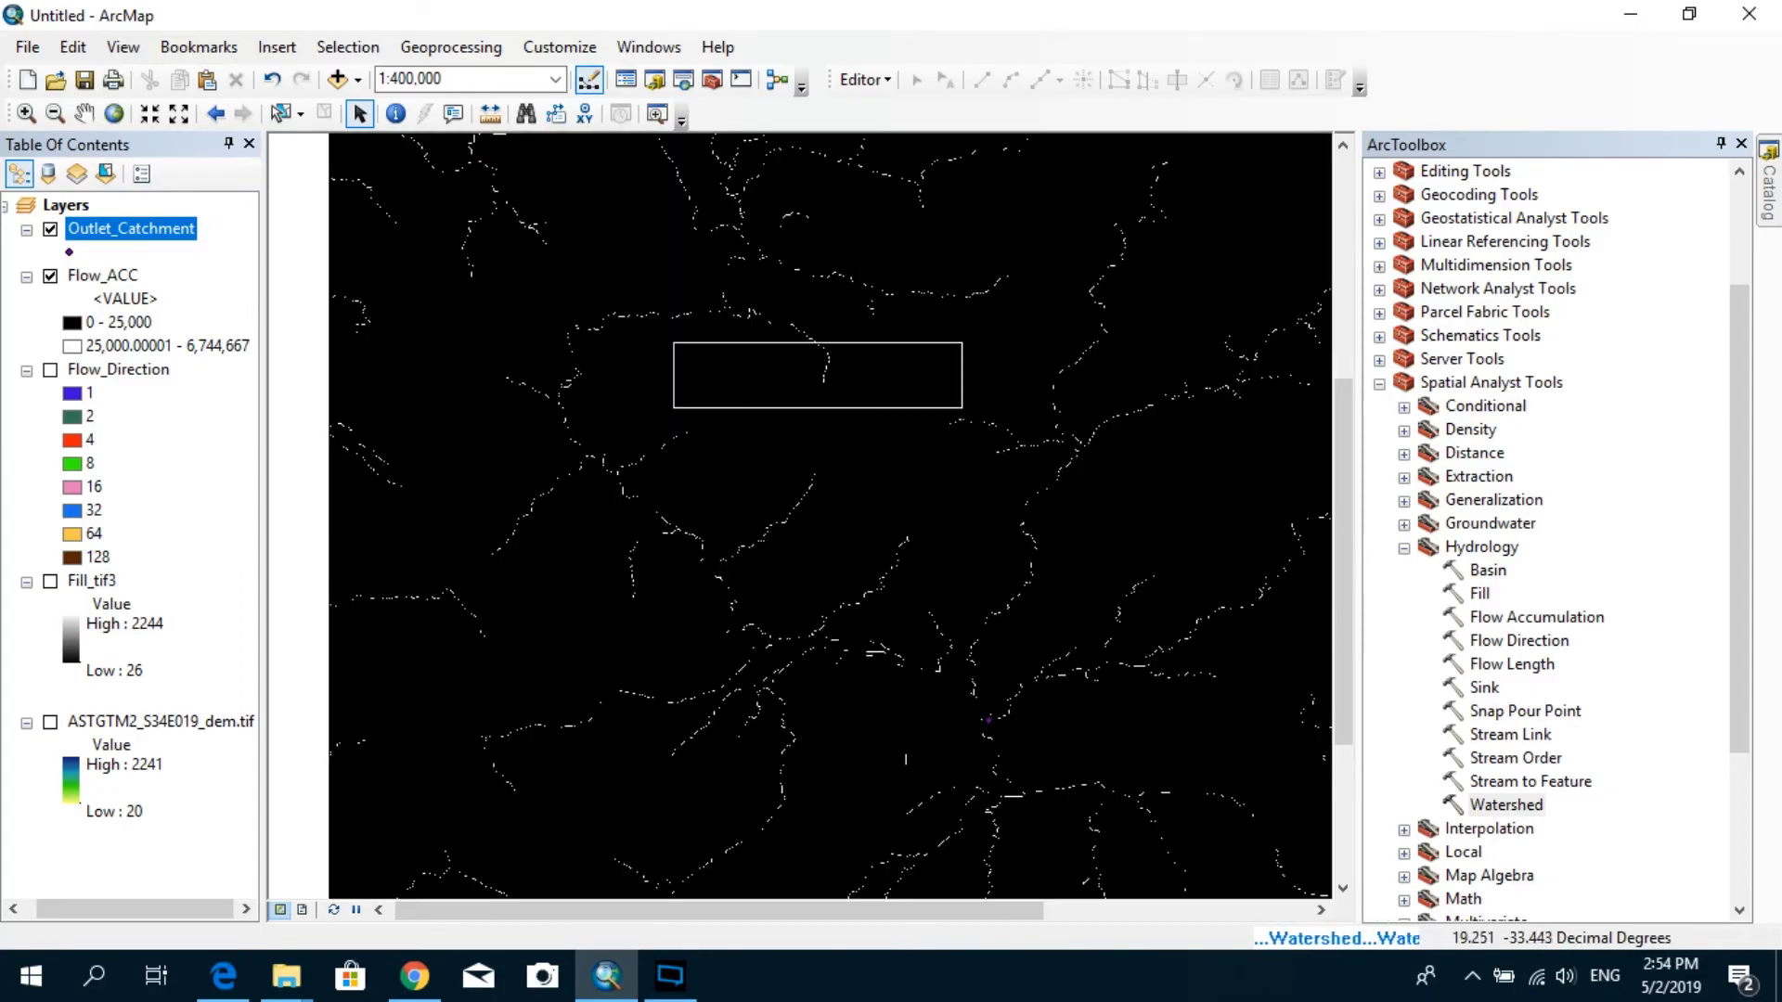
right_click(855, 346)
drag(849, 370, 558, 360)
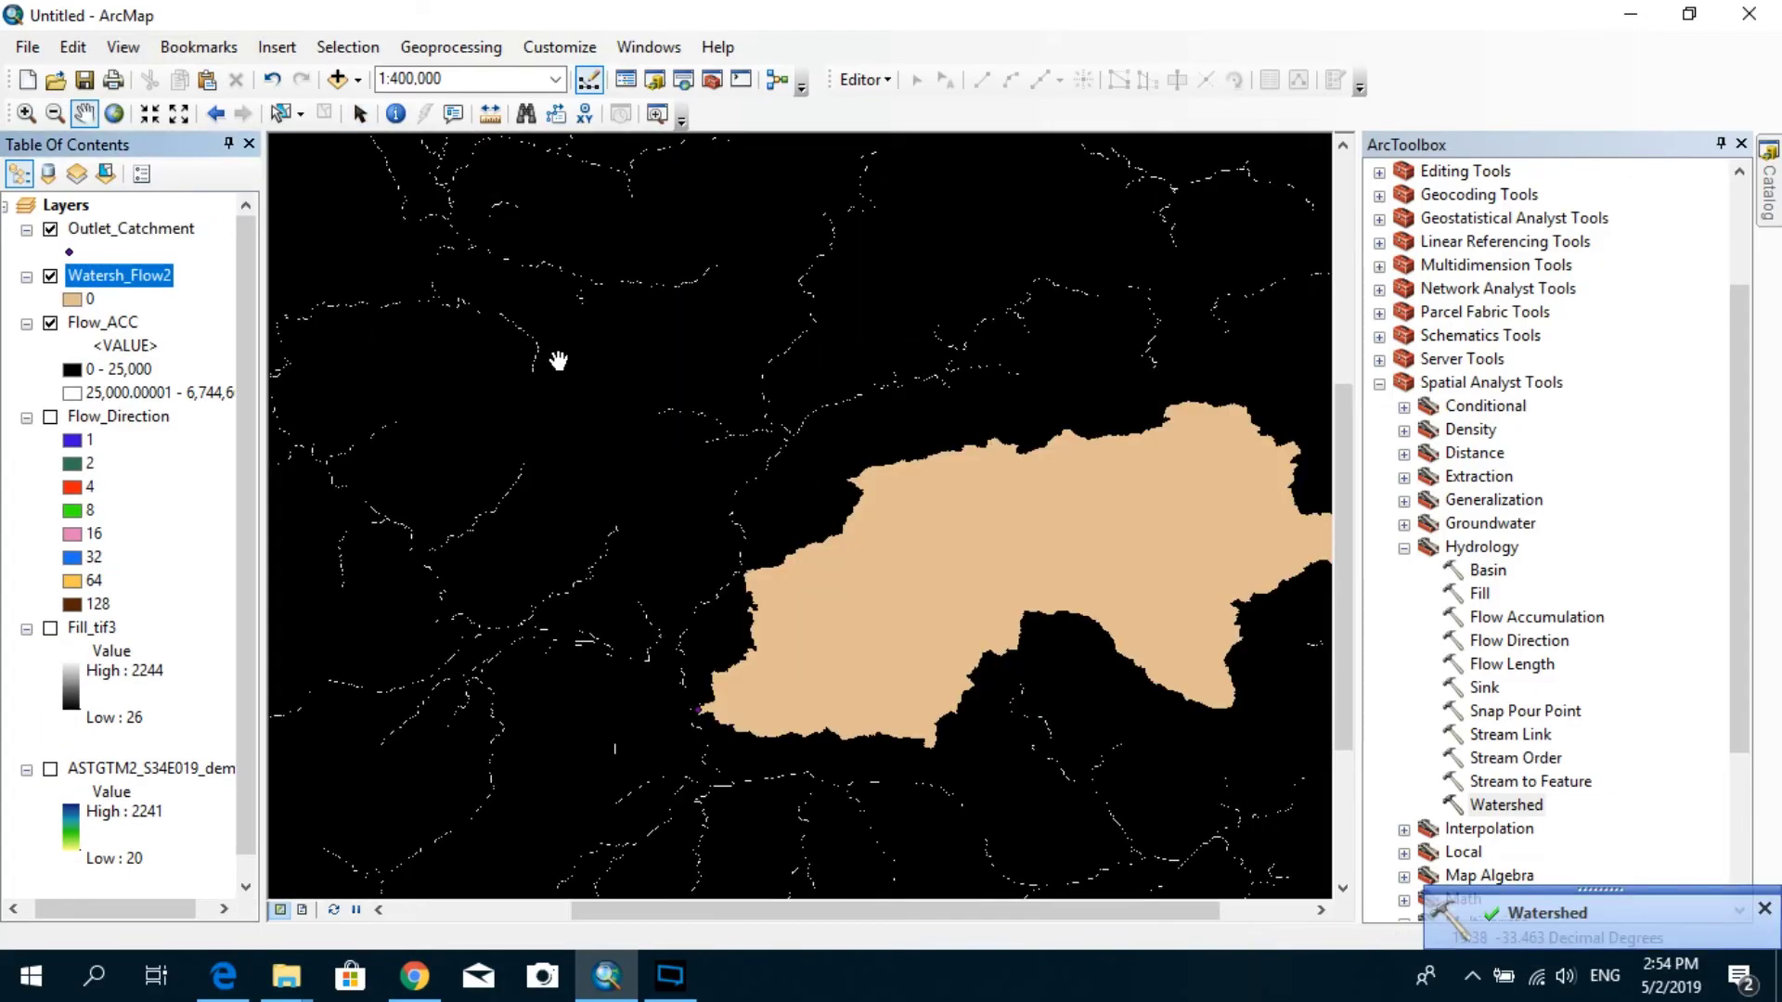
drag(866, 474, 667, 413)
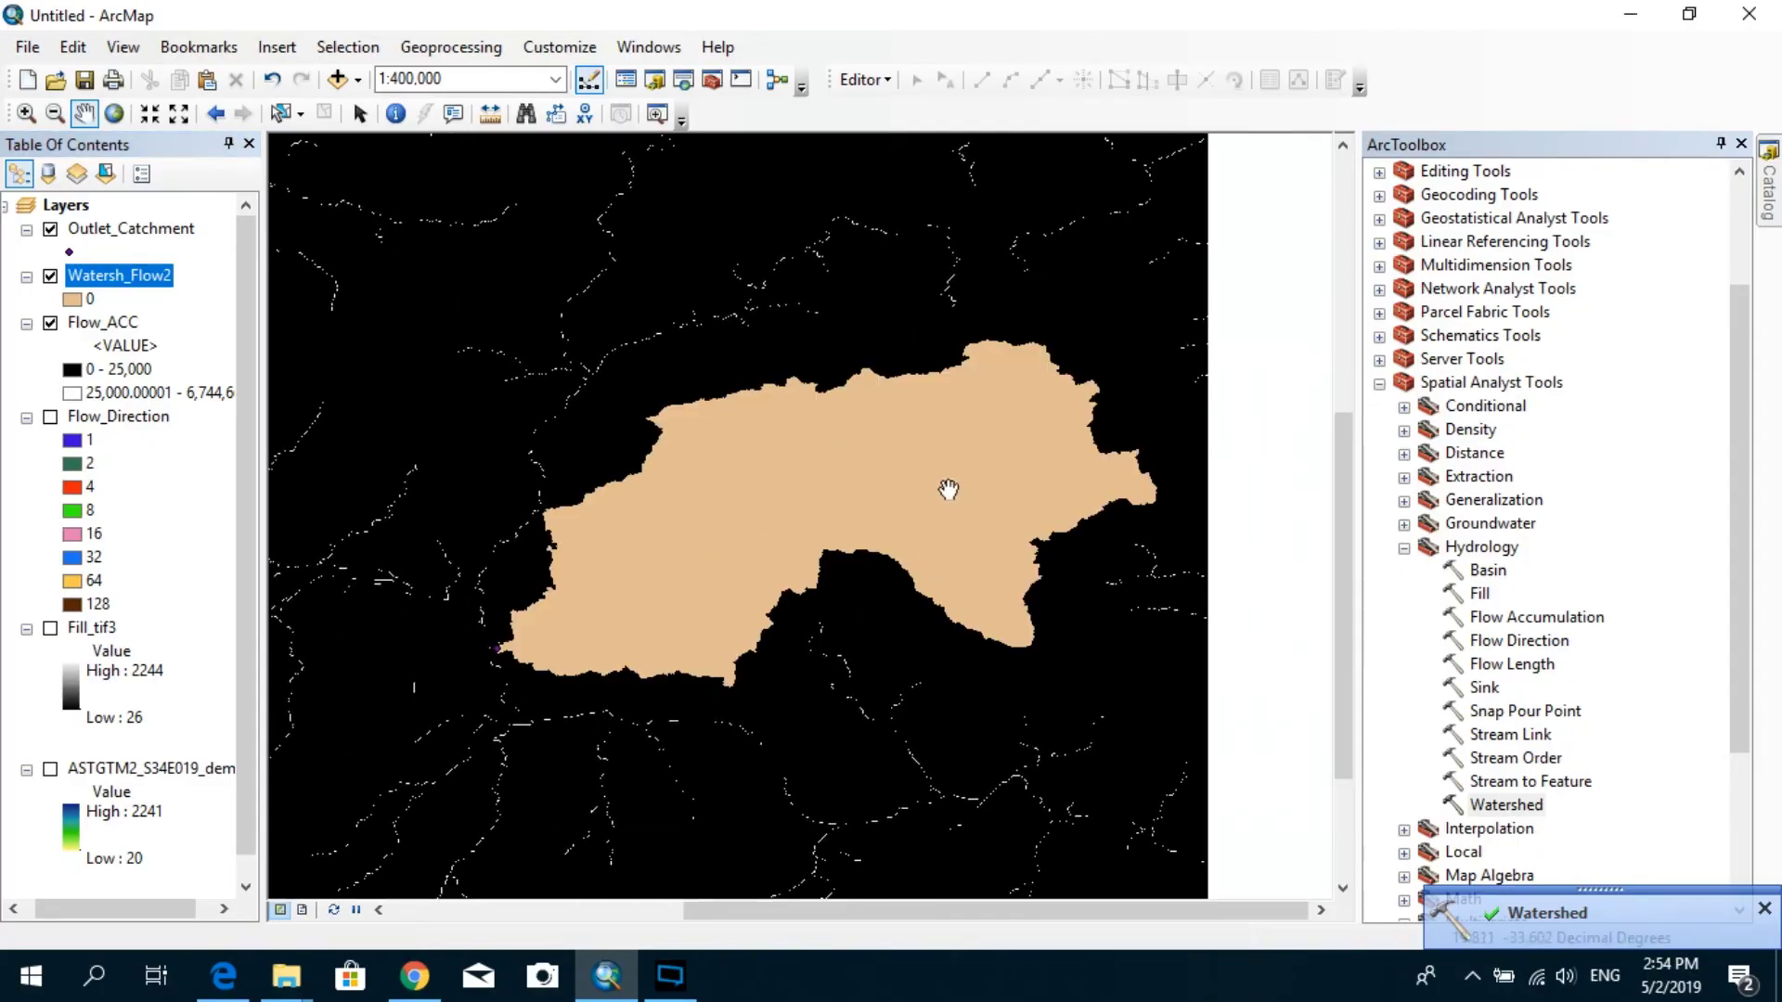
drag(914, 501, 952, 584)
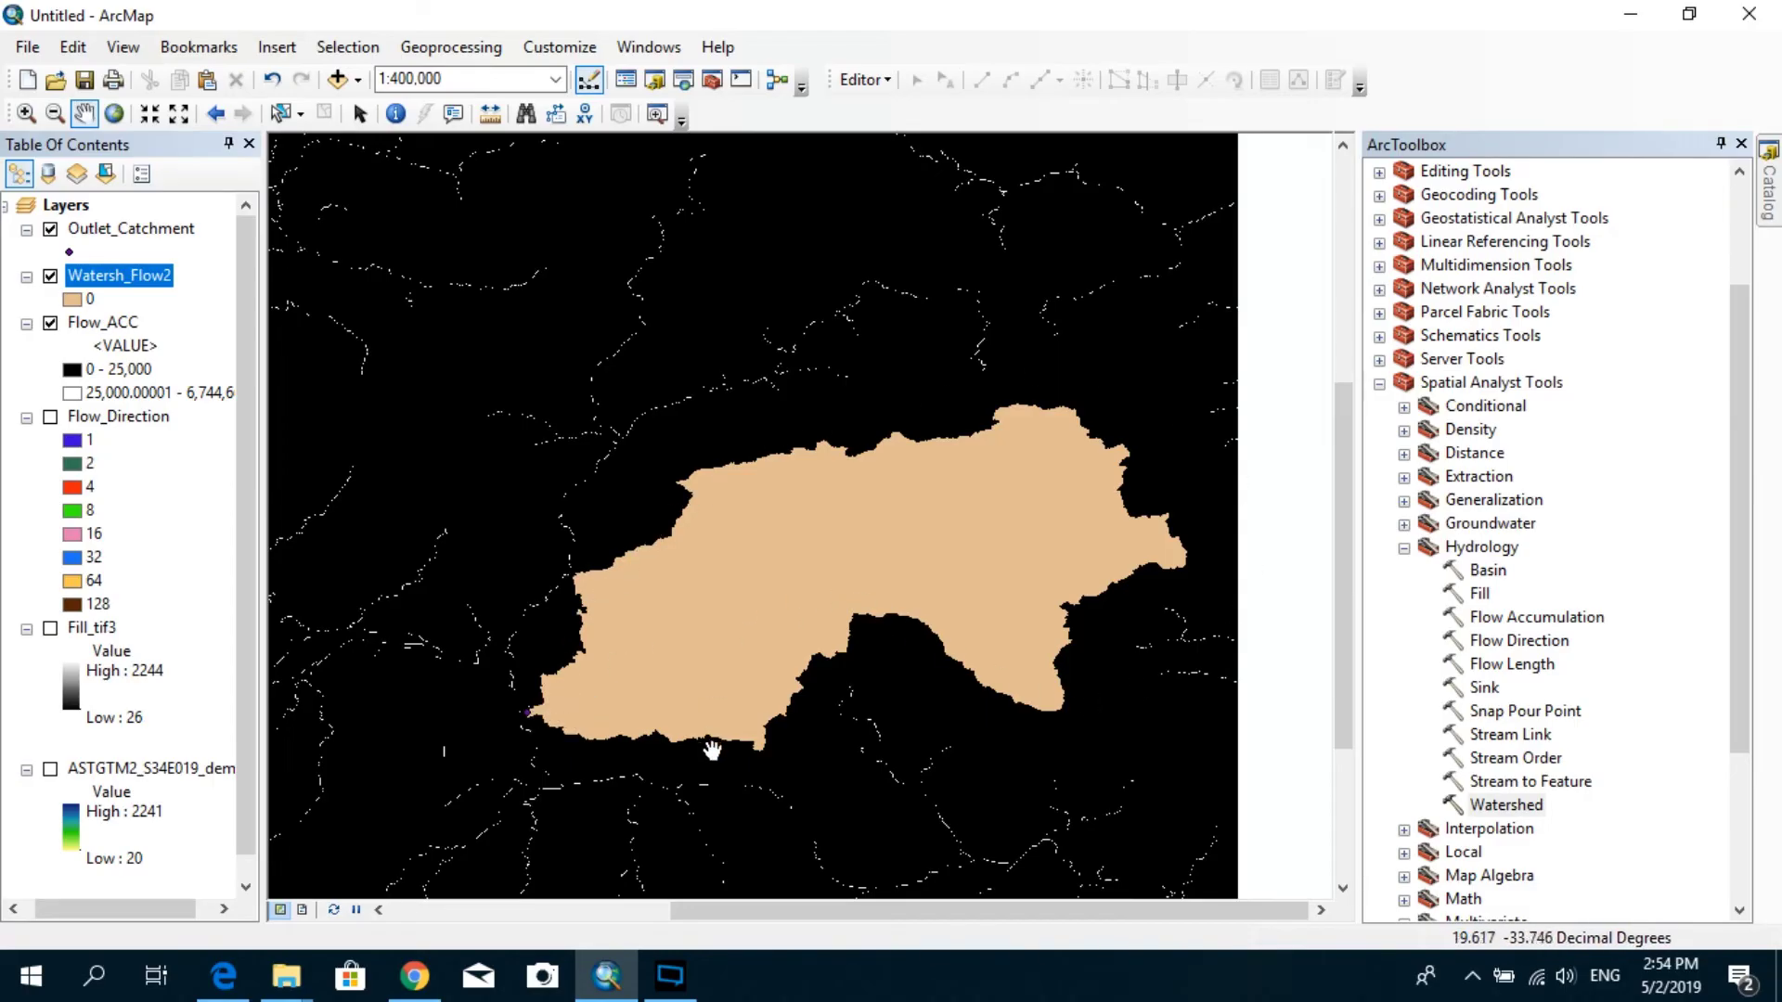
right_click(125, 274)
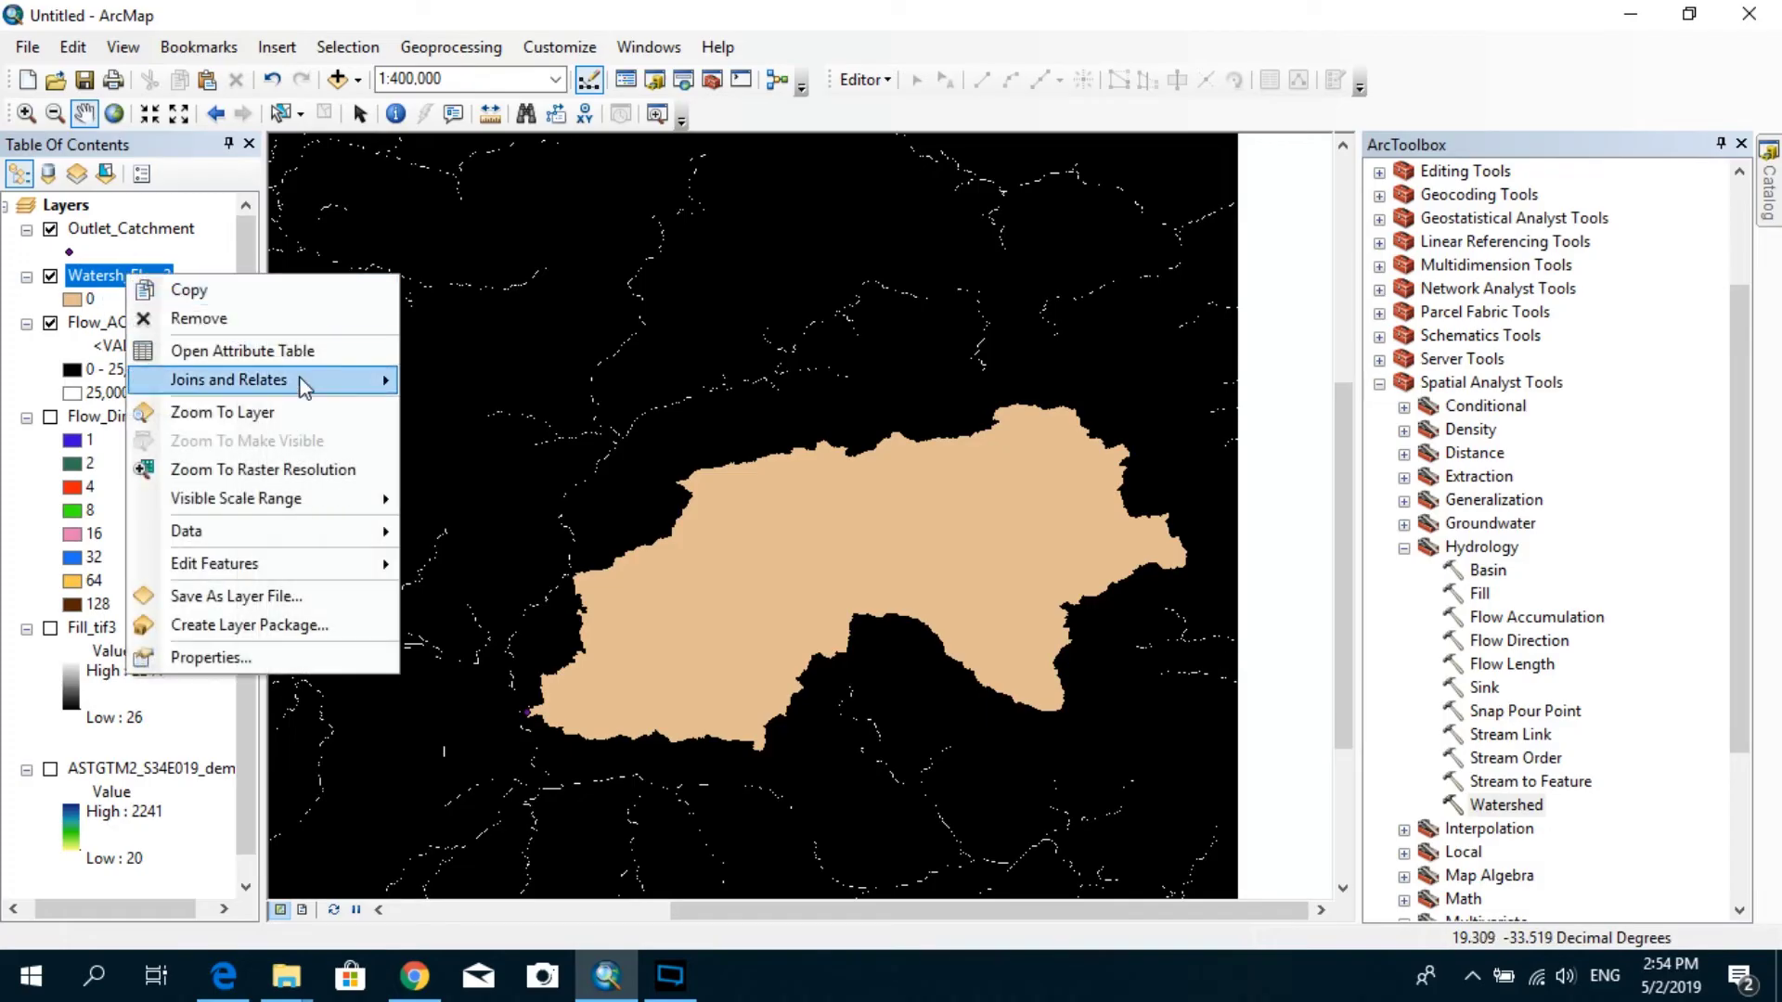
click(276, 352)
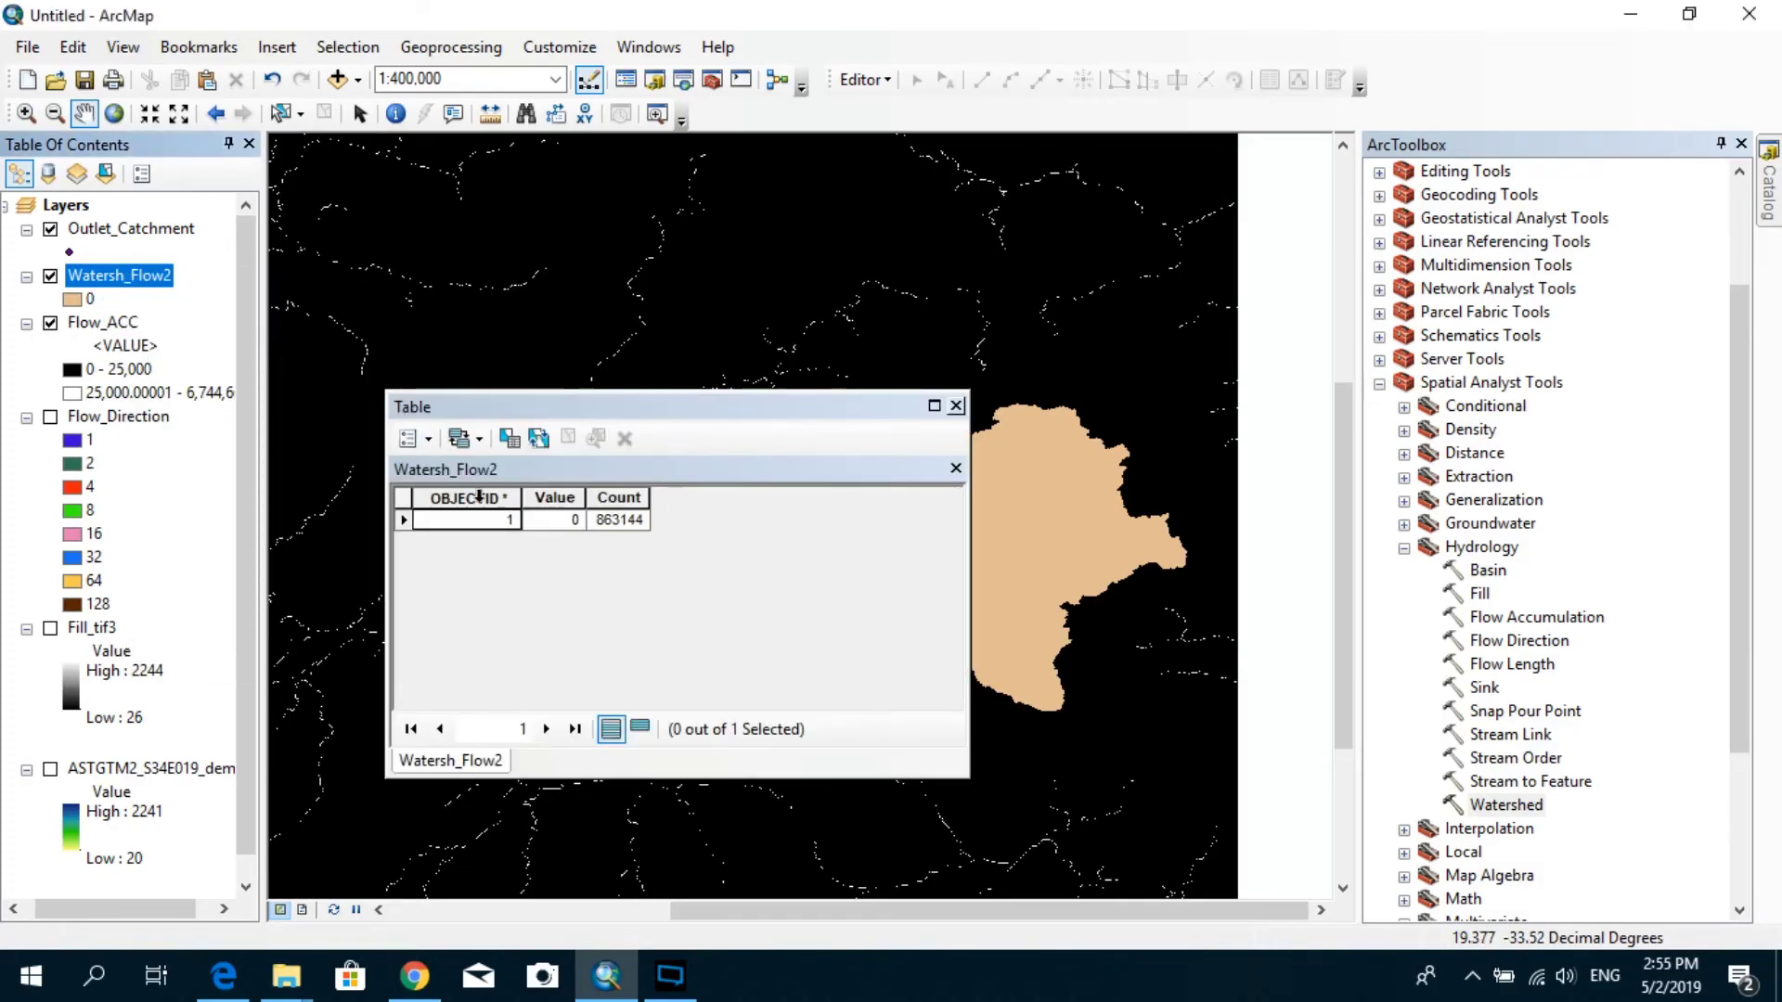
click(956, 406)
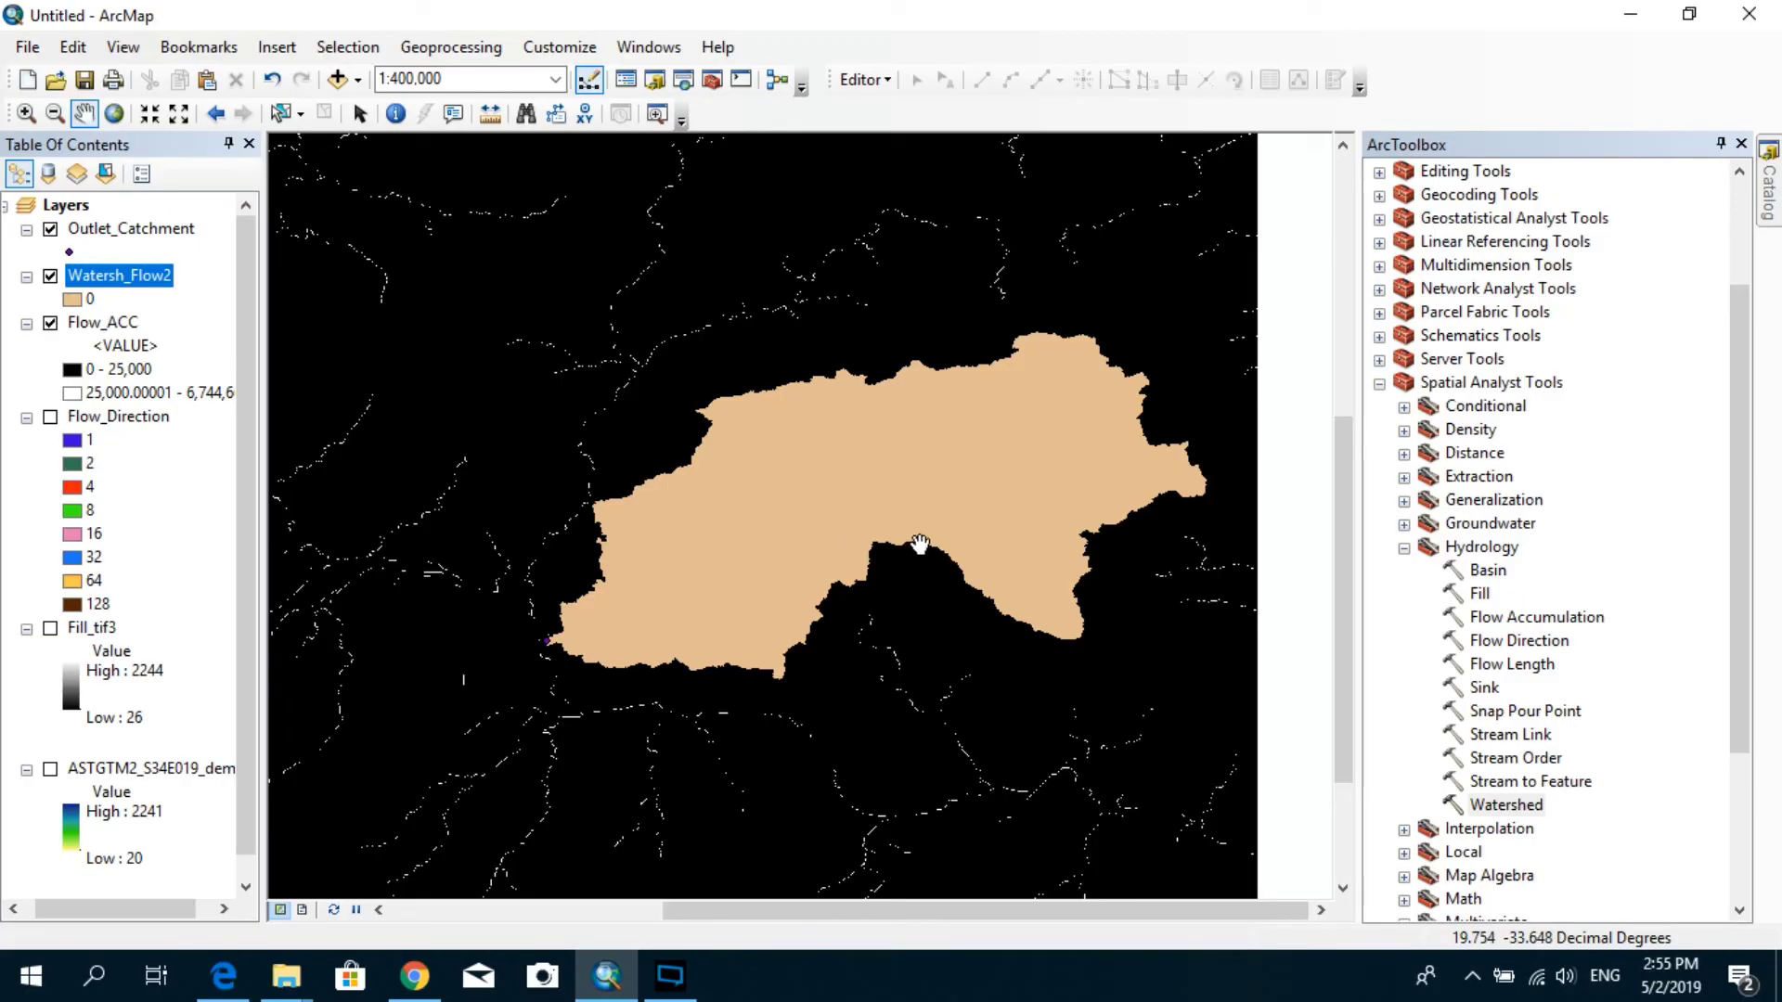
- Run Raster to Polygon on Watersh_Flow2 to create the RasterT_Watersh2 polygon layer
click(684, 93)
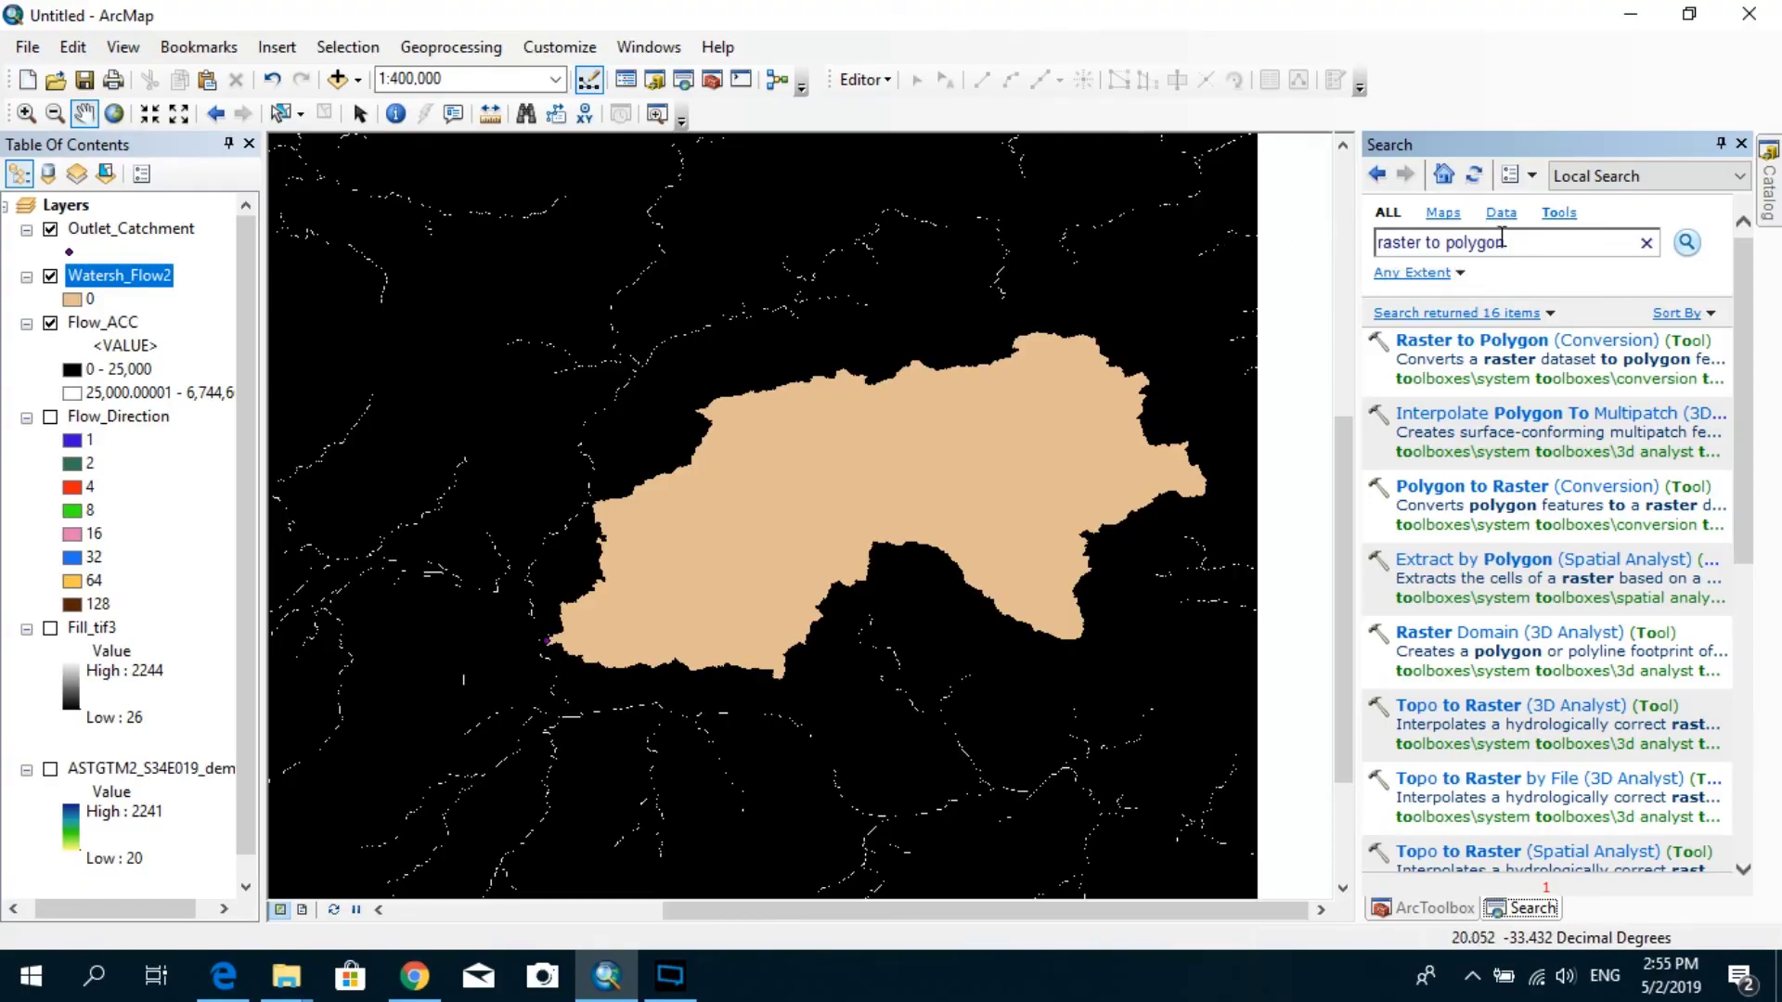
click(1507, 343)
click(1511, 343)
drag(1105, 324, 972, 246)
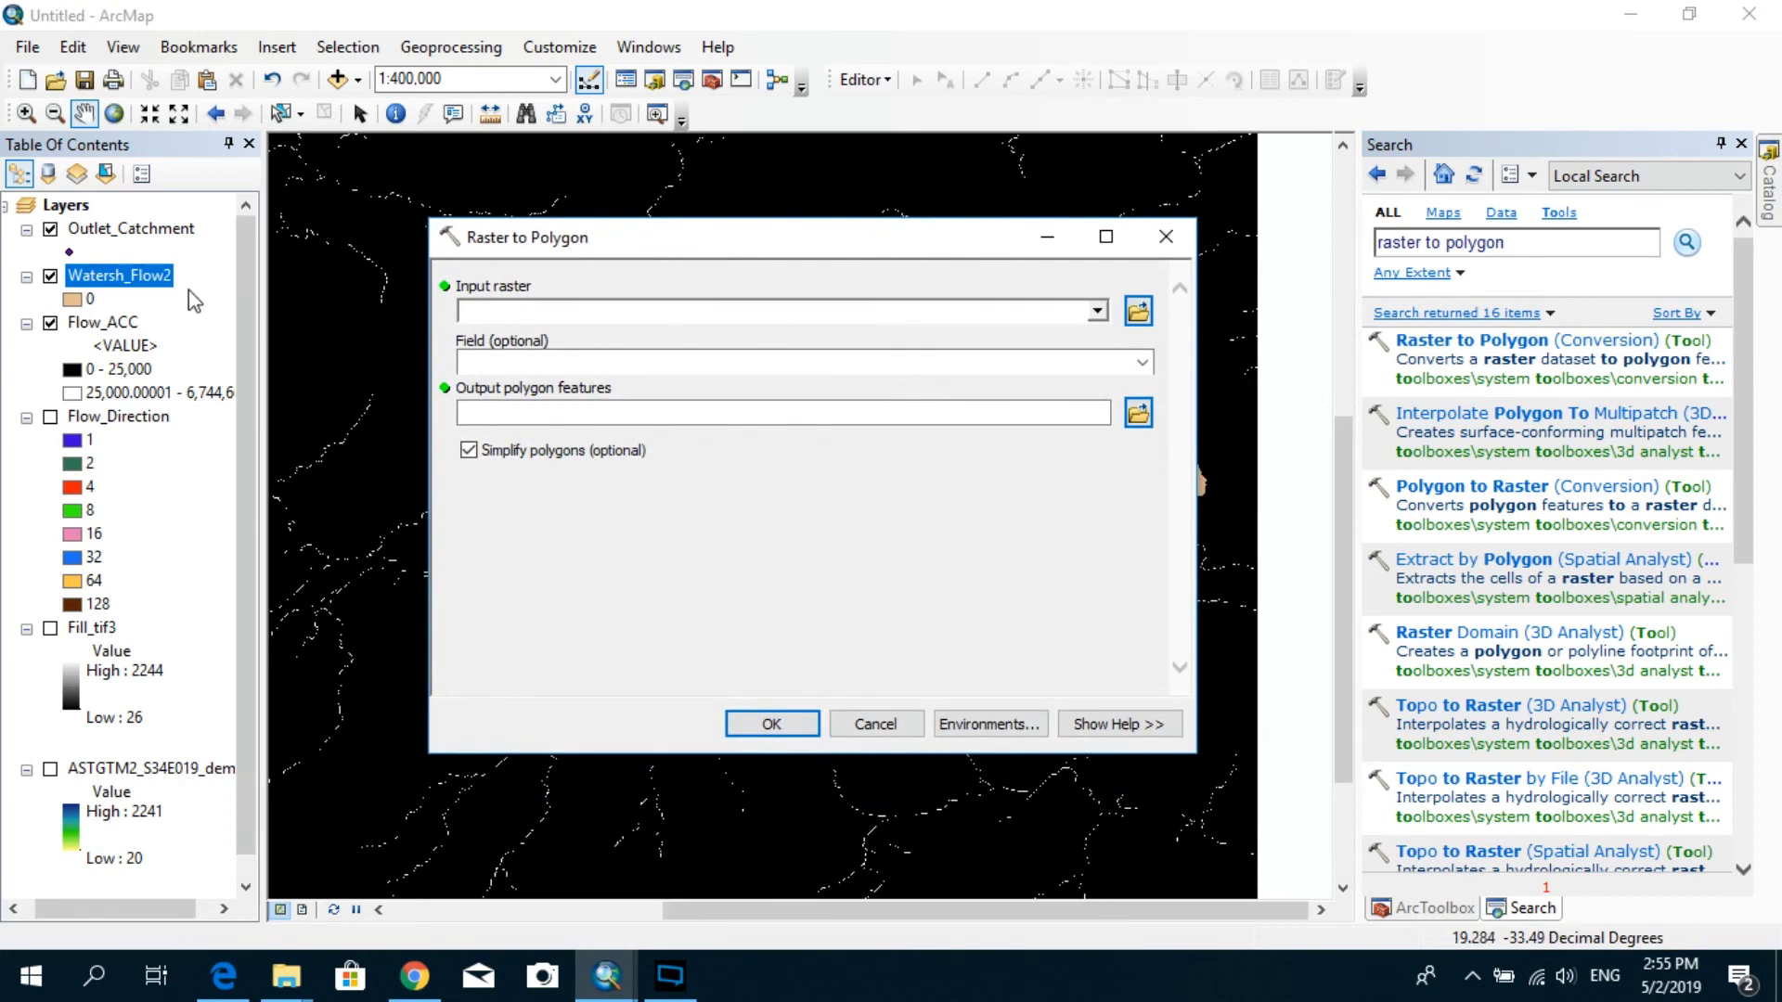
drag(146, 273, 562, 308)
drag(638, 245, 1144, 497)
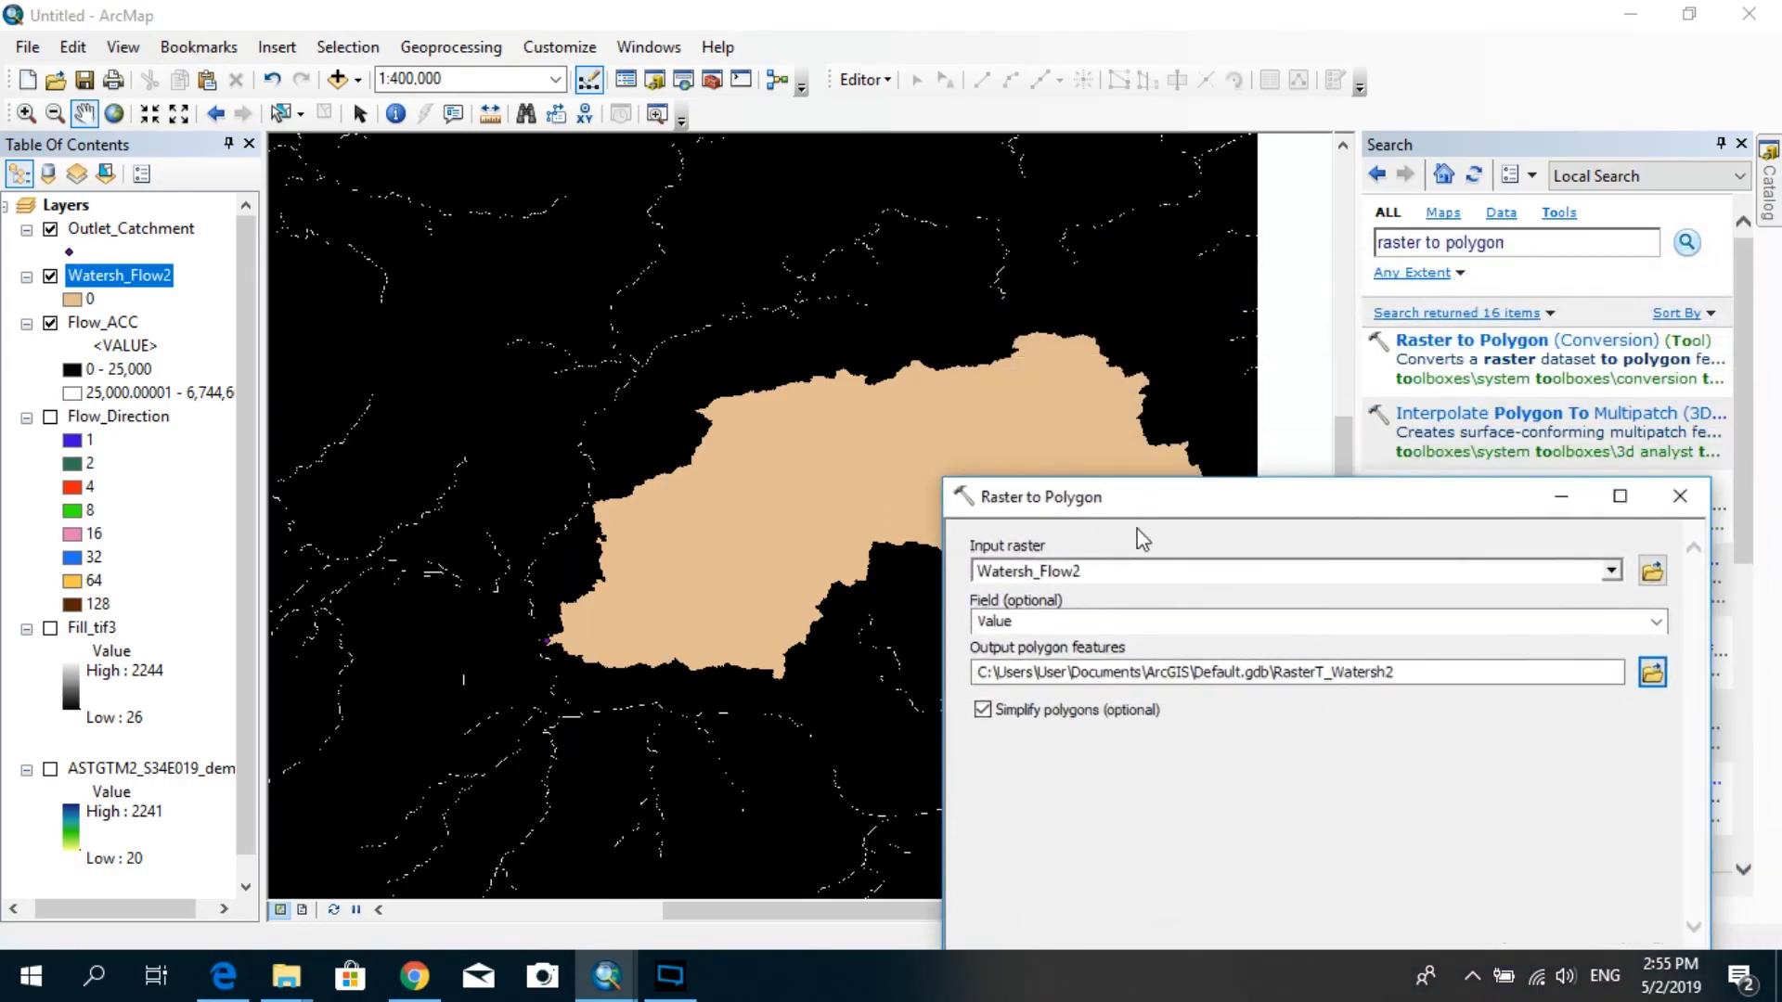
double_click(1093, 573)
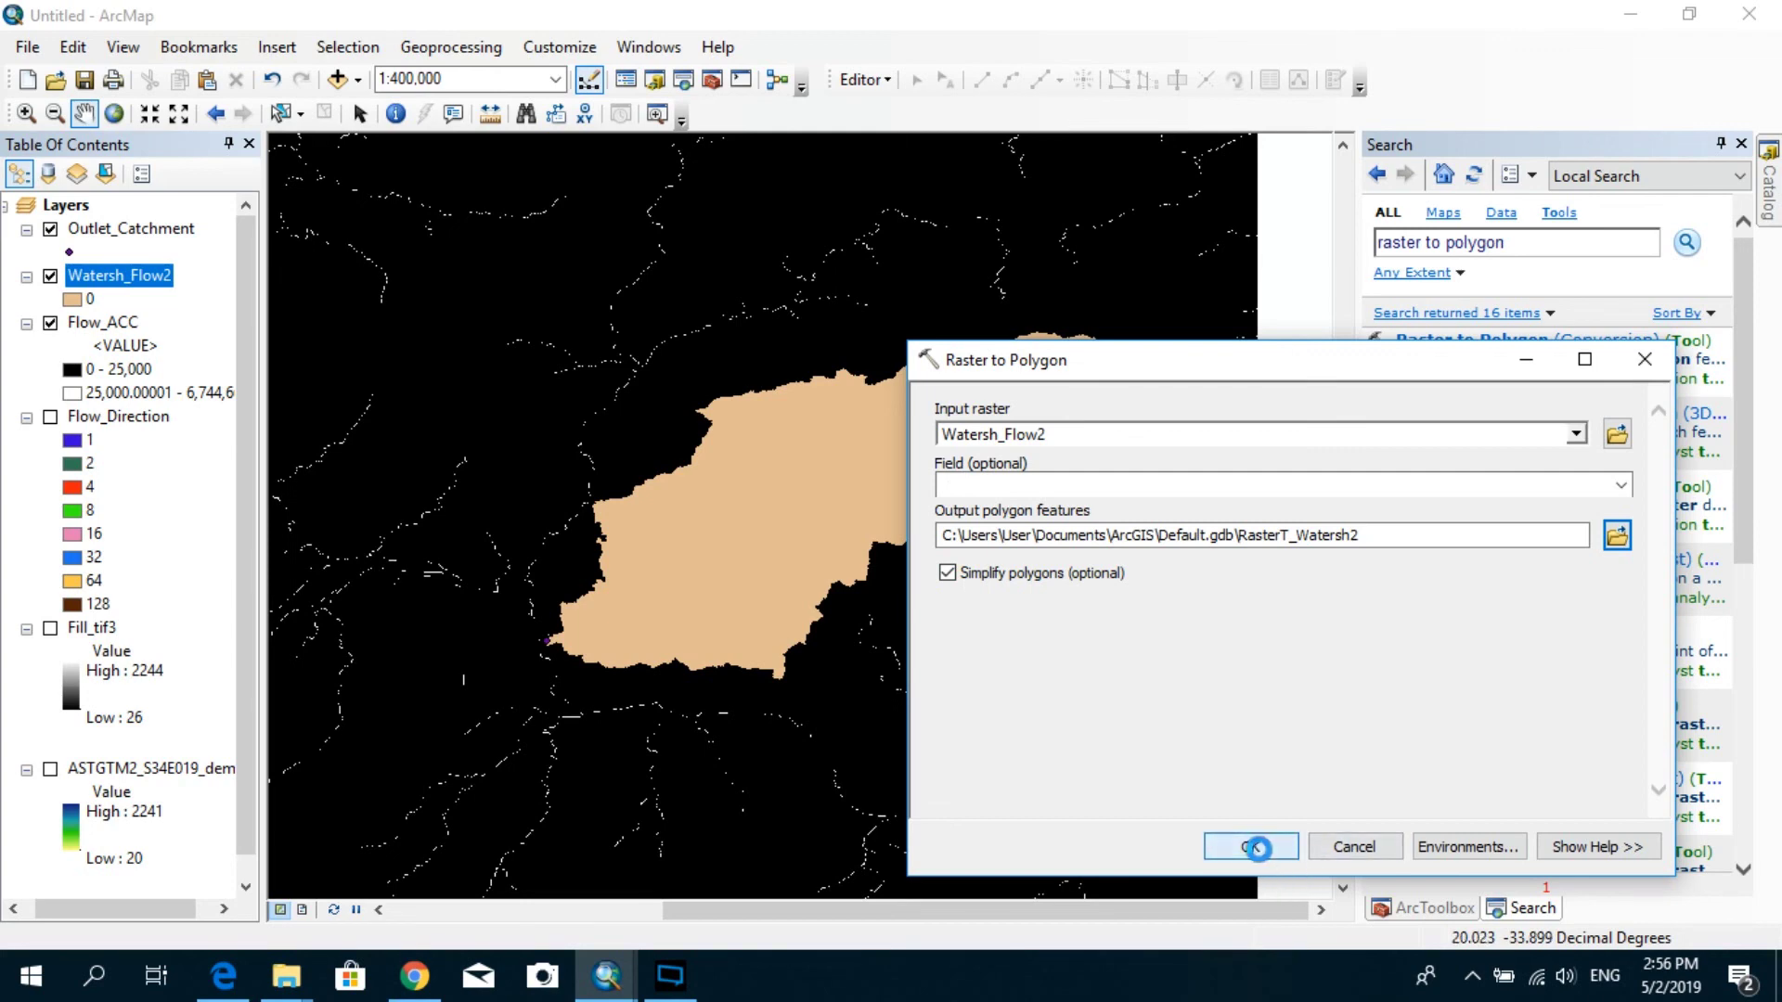
click(1251, 847)
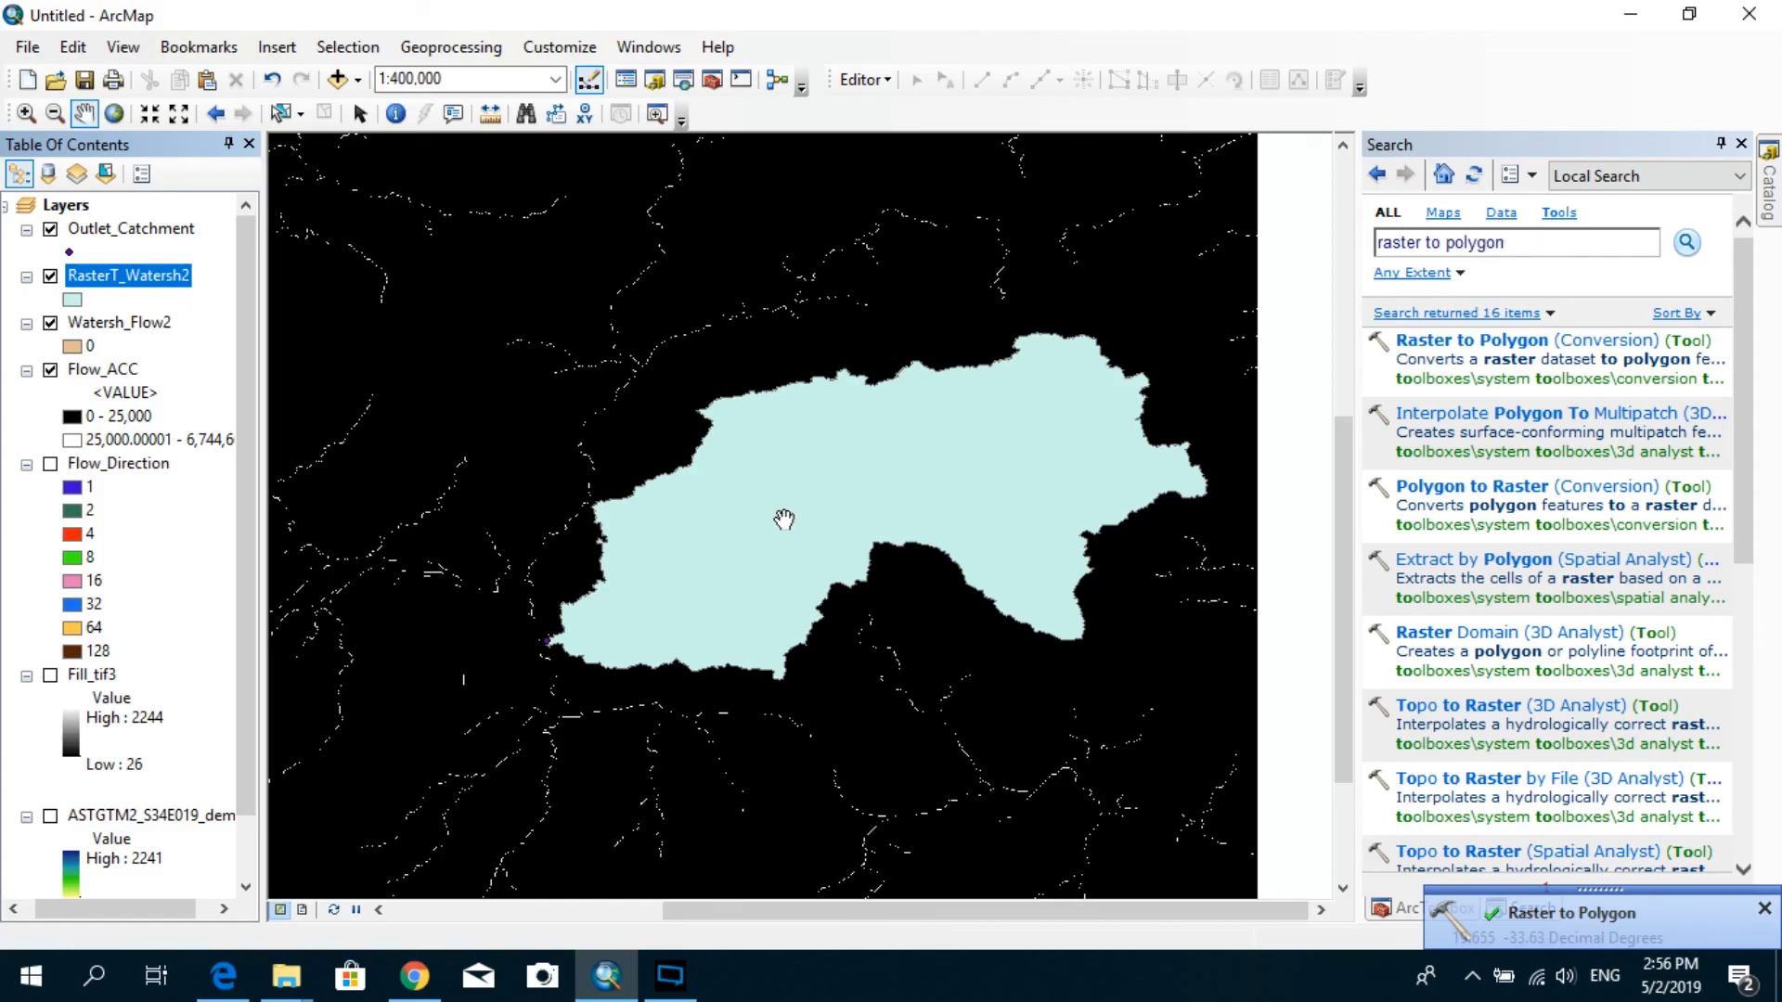
- Zoom out to 1:750,000 to show the full raster with the RasterT_Watersh2 catchment polygon
scroll(1248, 396, down, 3)
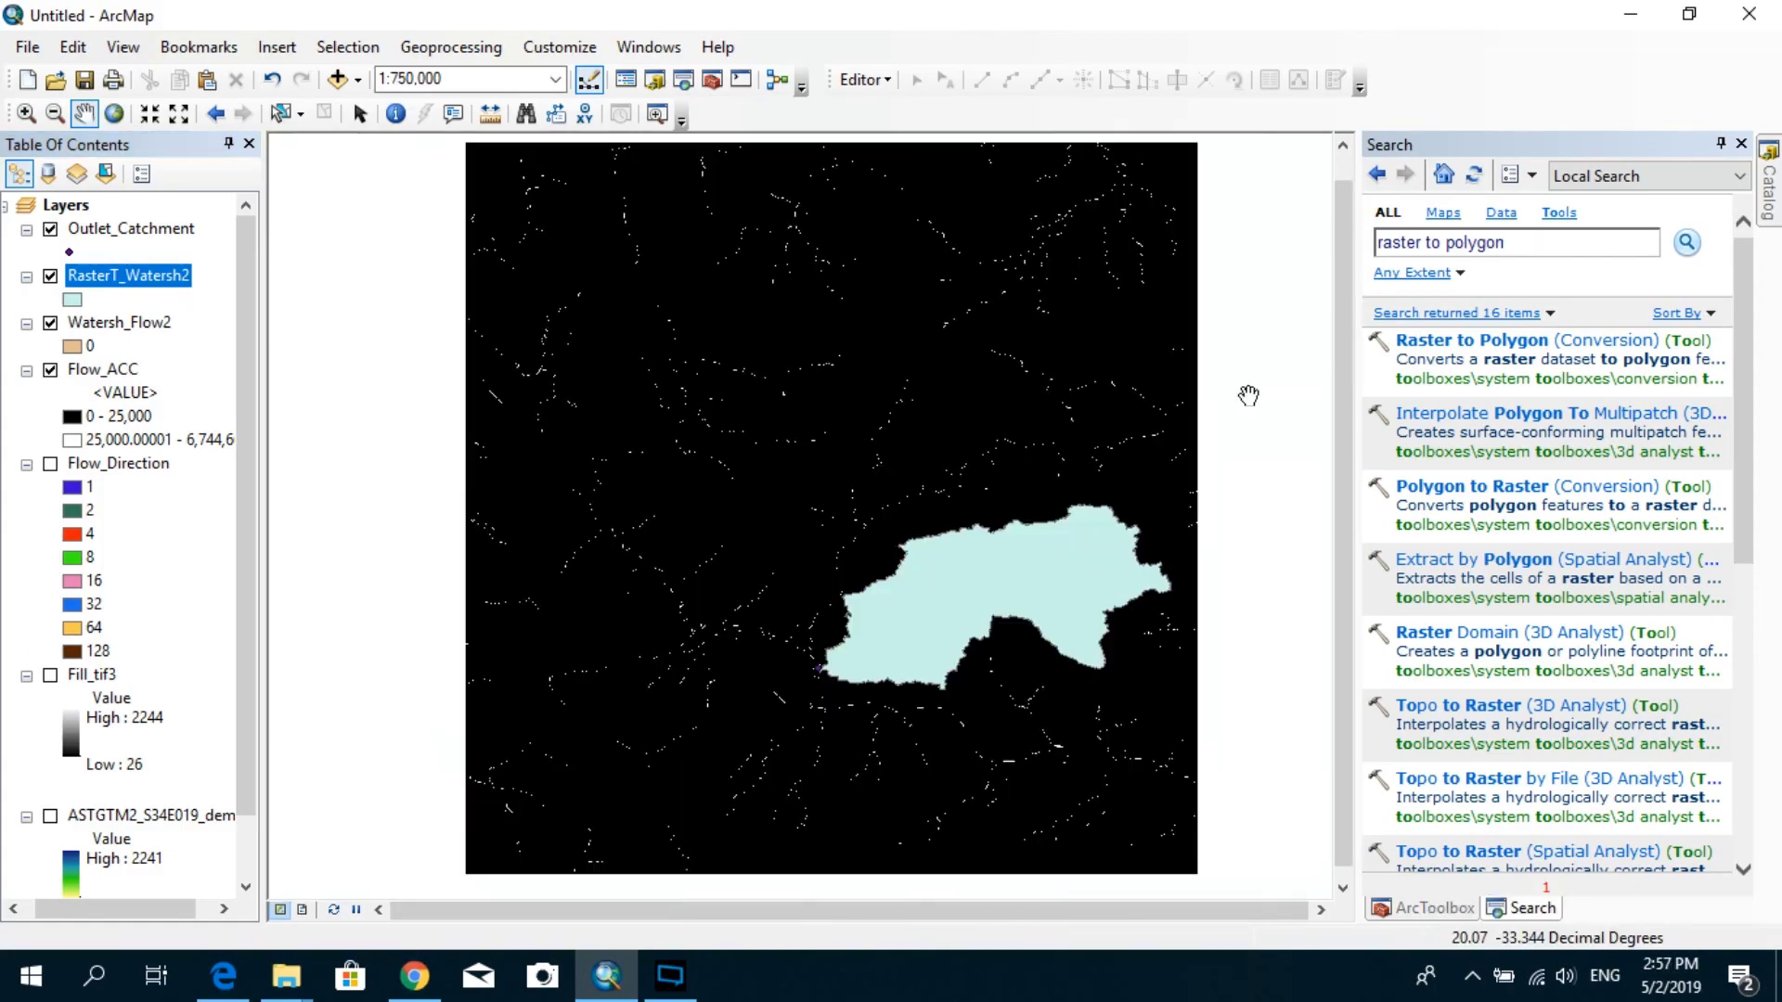